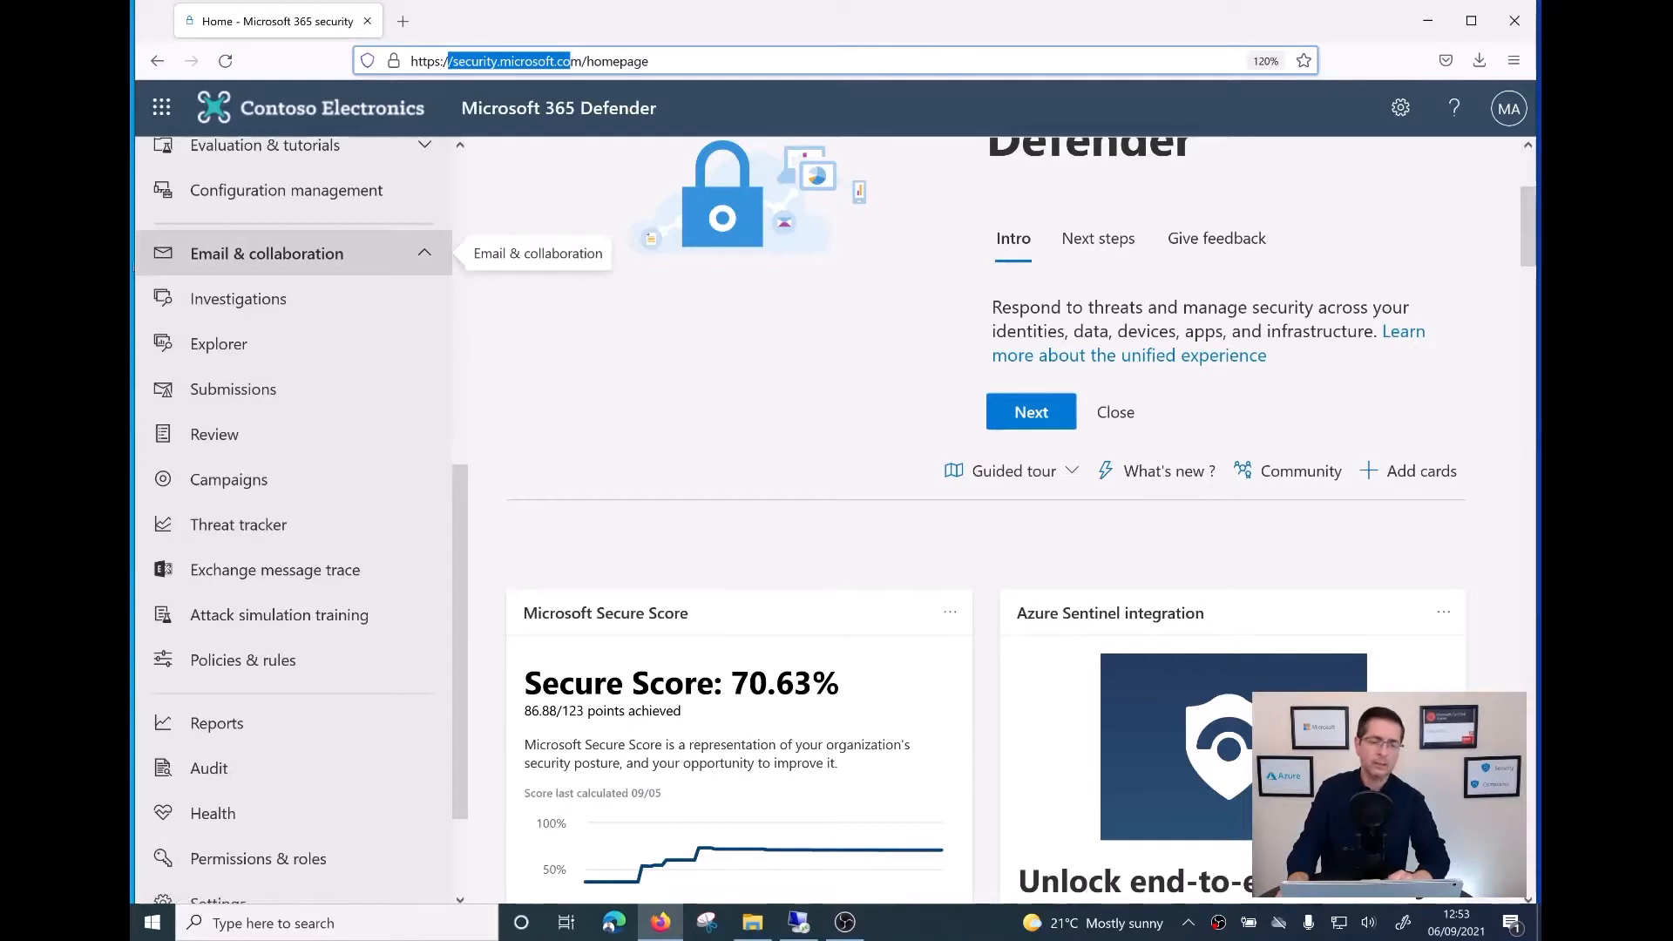
- Open the Safe Links policies page within the Email & collaboration threat policies
{"action": "scroll", "coordinate": [305, 253], "scroll_direction": "down", "scroll_amount": 3}
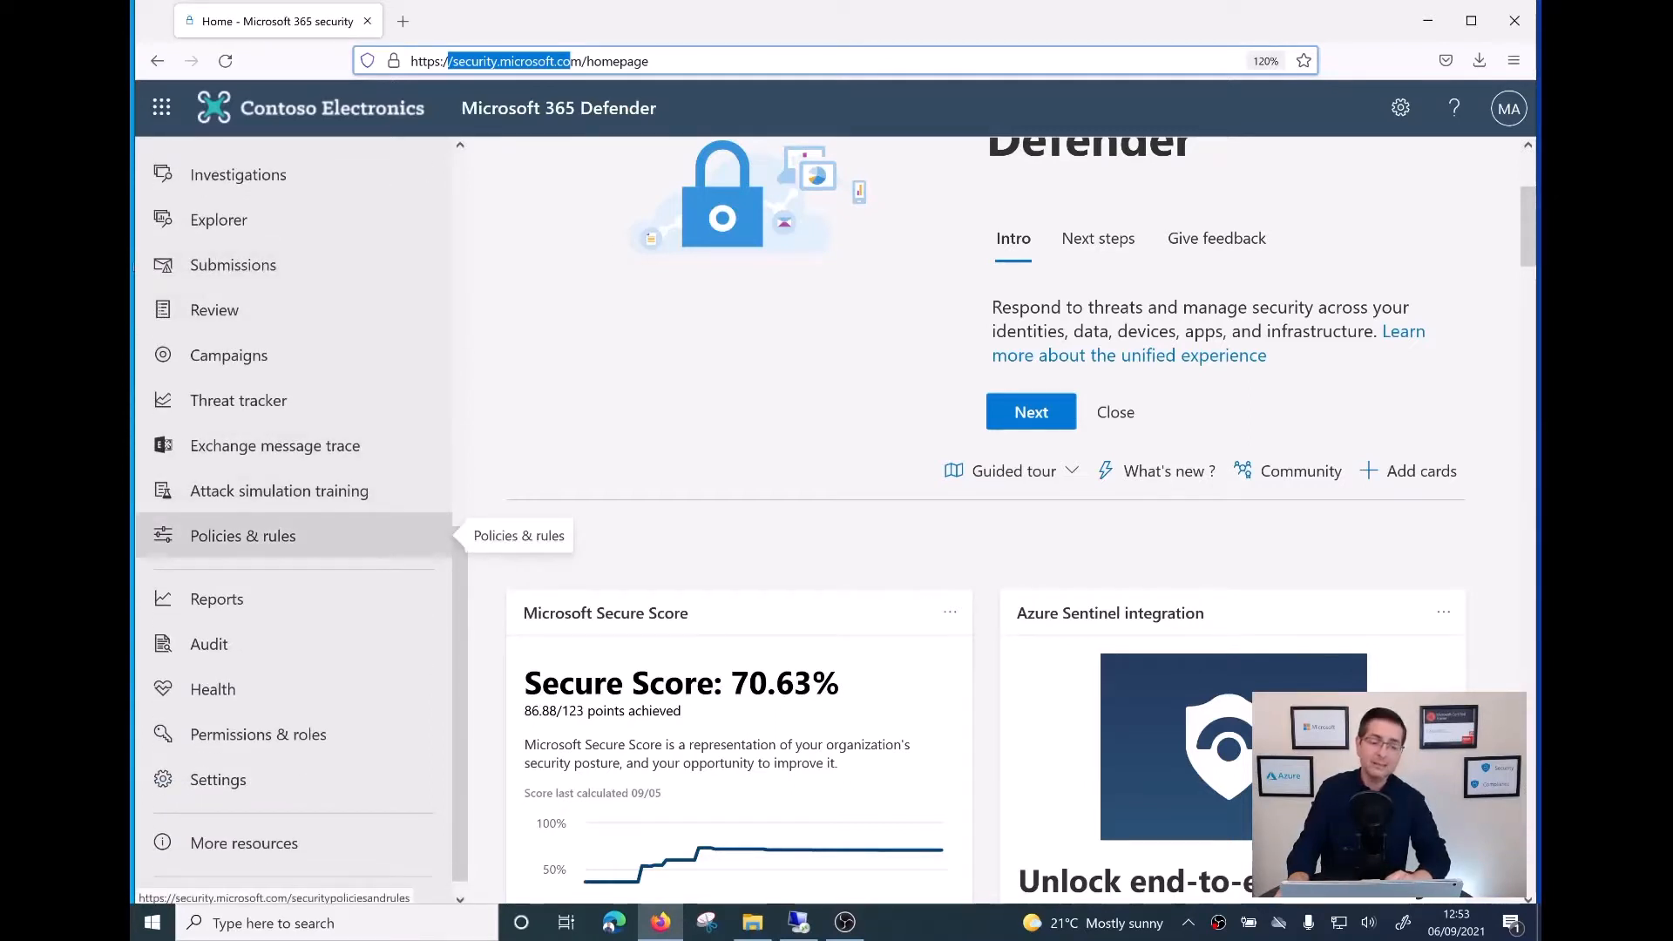
{"action": "left_click", "coordinate": [243, 536]}
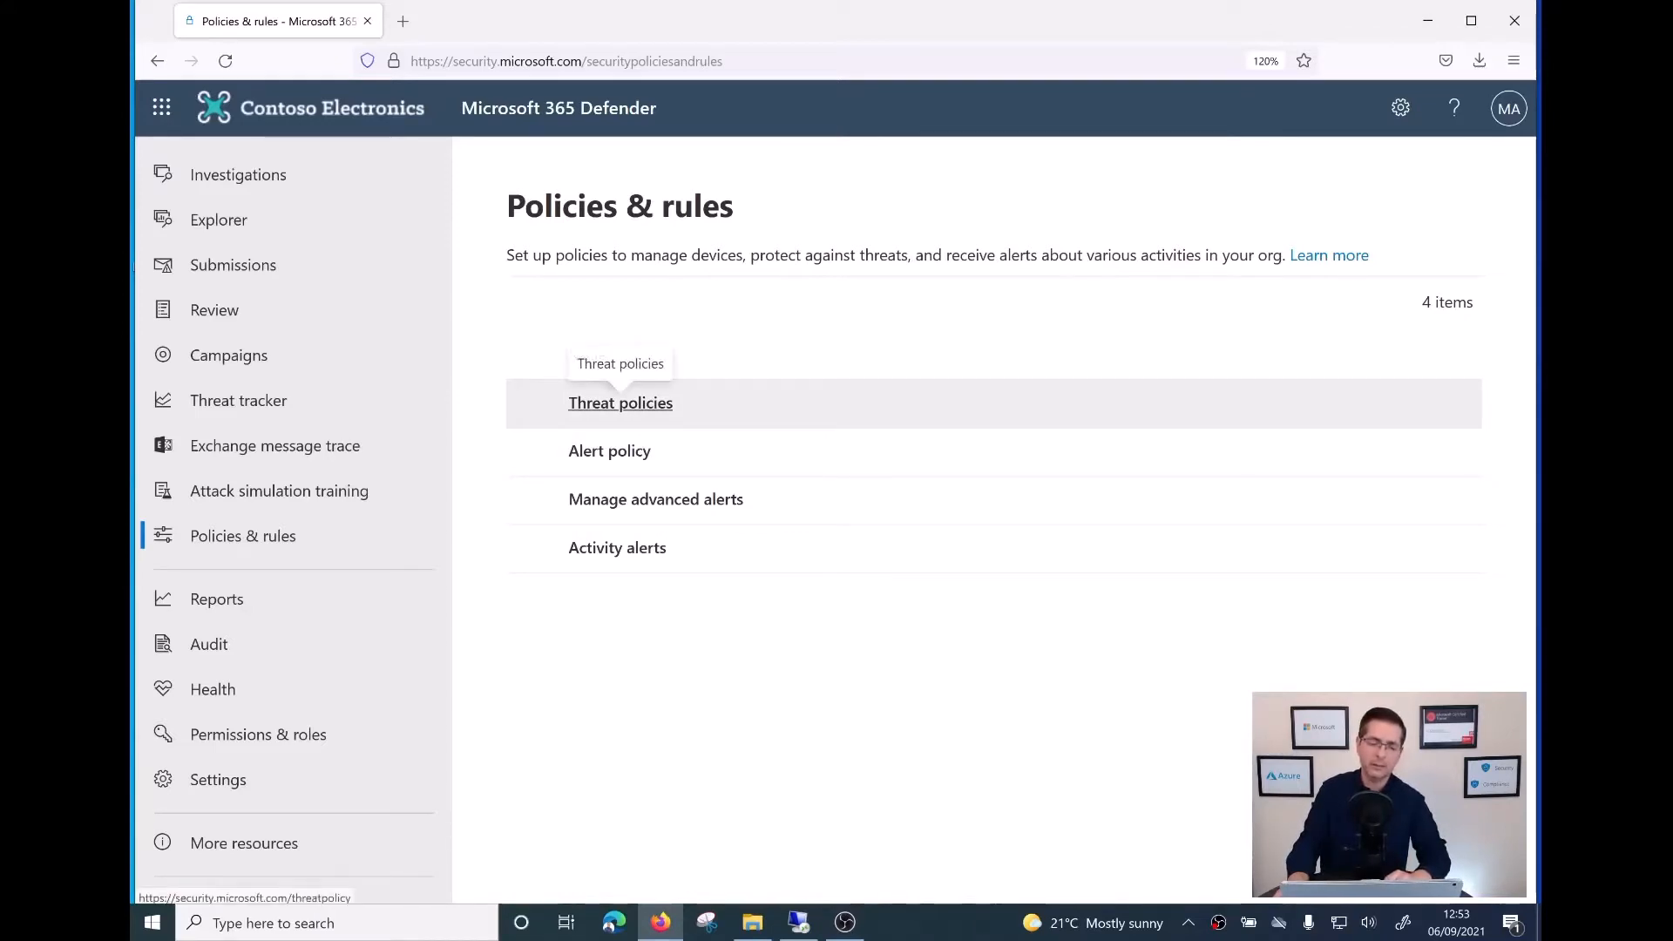
{"action": "left_click", "coordinate": [620, 403]}
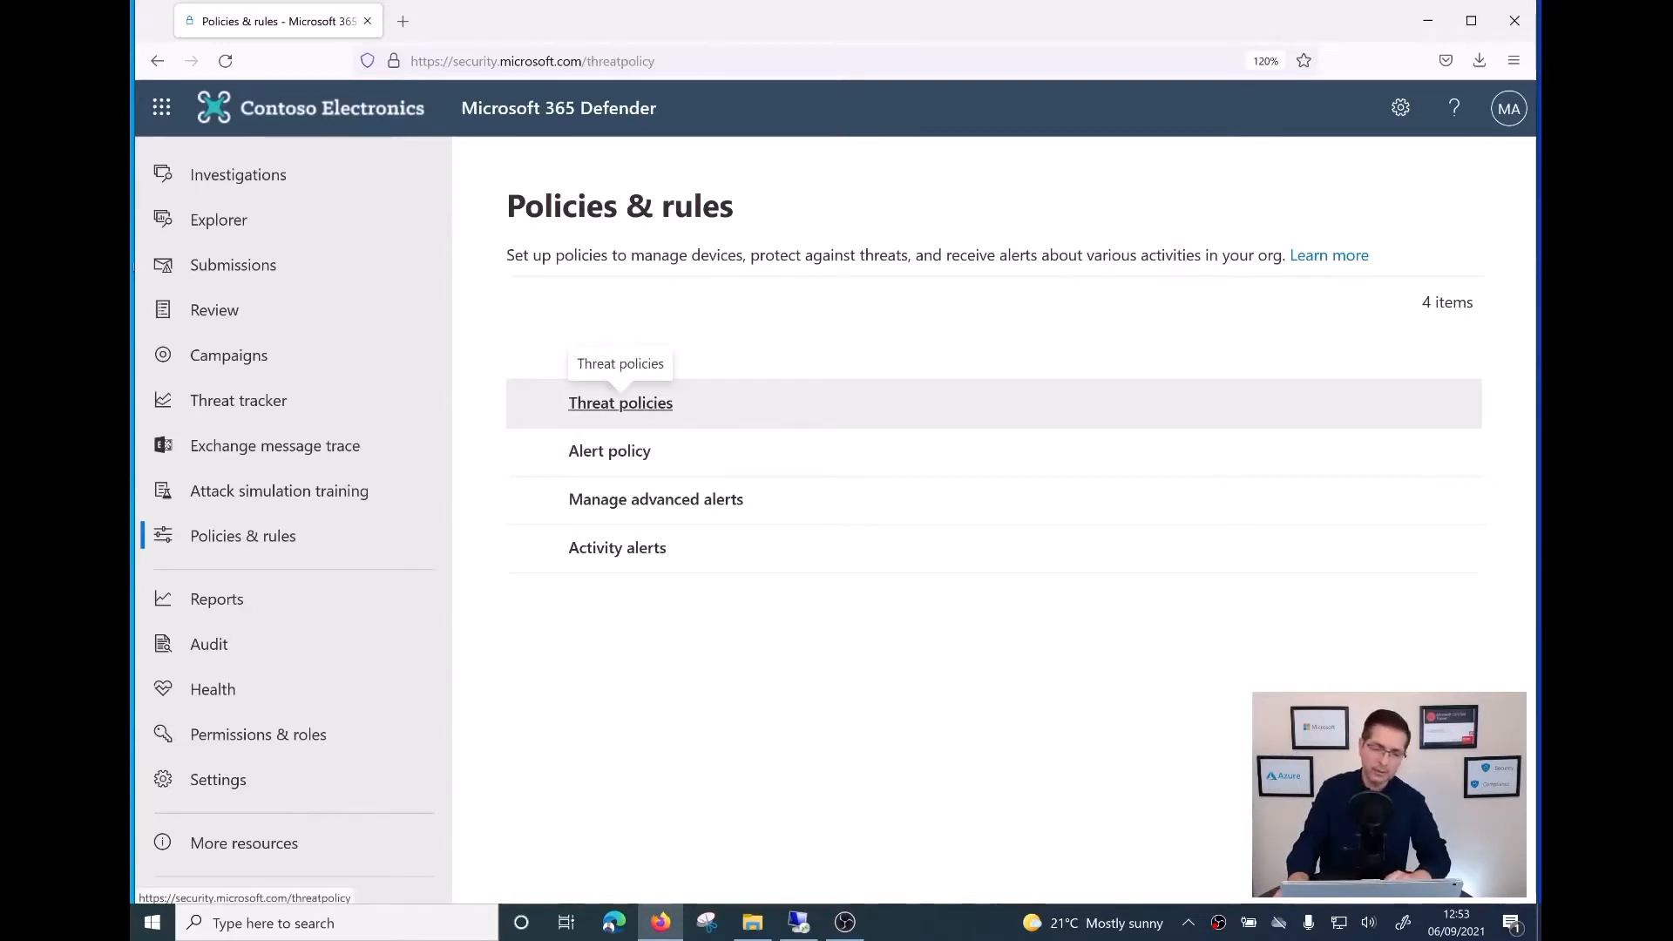
{"action": "scroll", "coordinate": [621, 488], "scroll_direction": "down", "scroll_amount": 3}
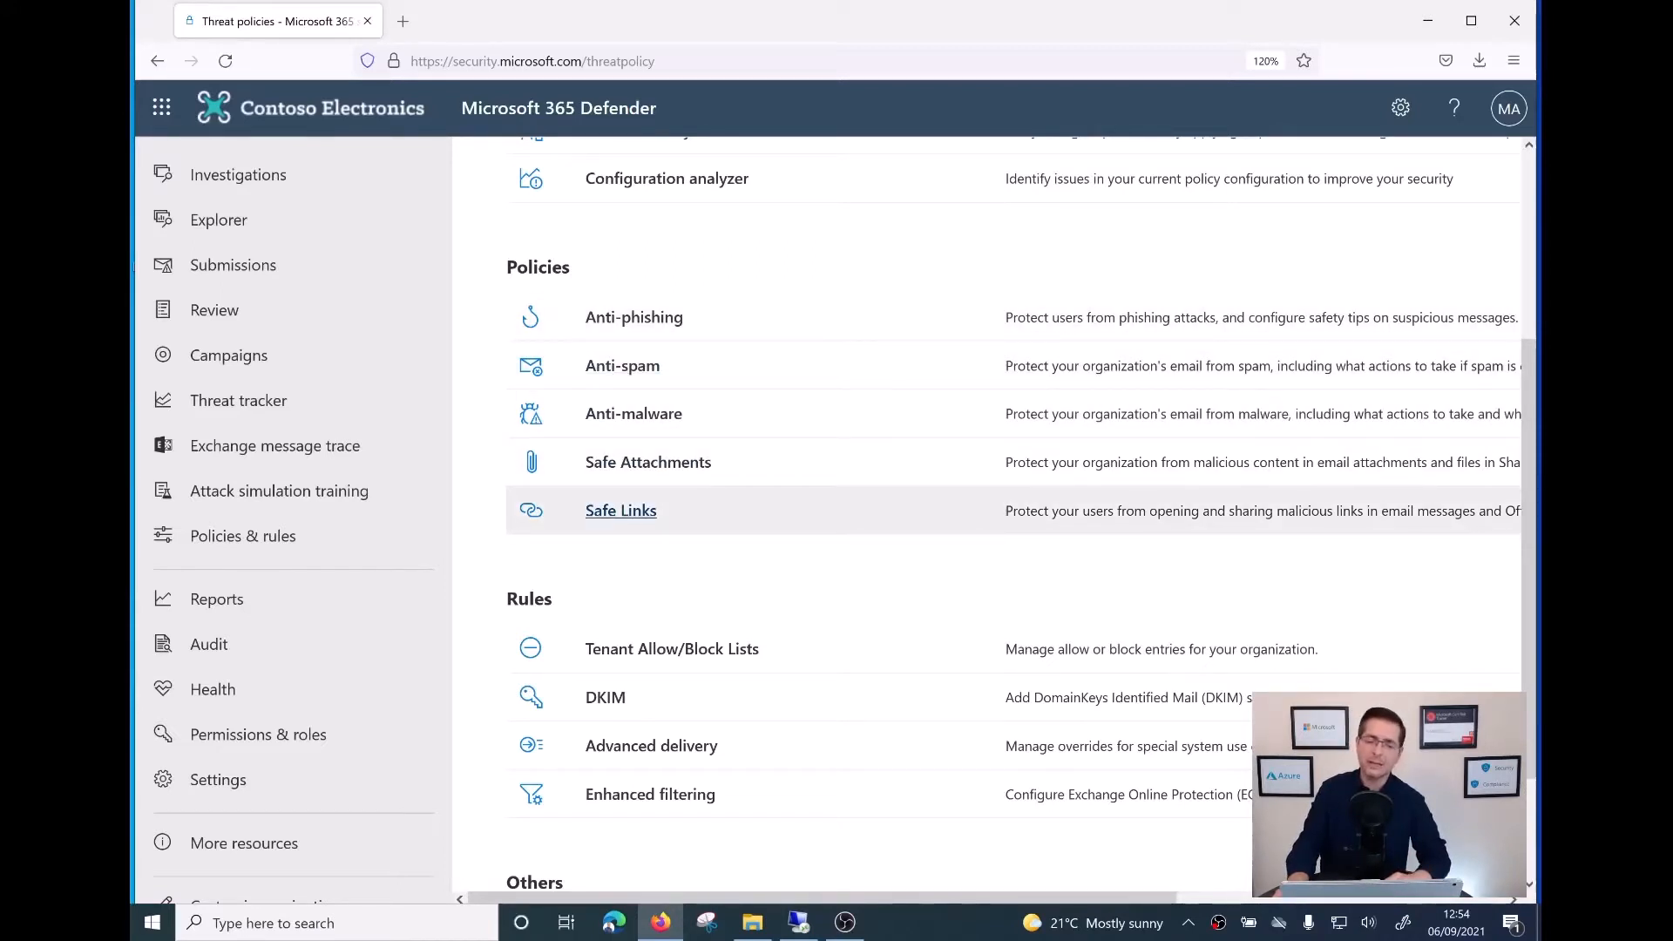
{"action": "left_click", "coordinate": [621, 511]}
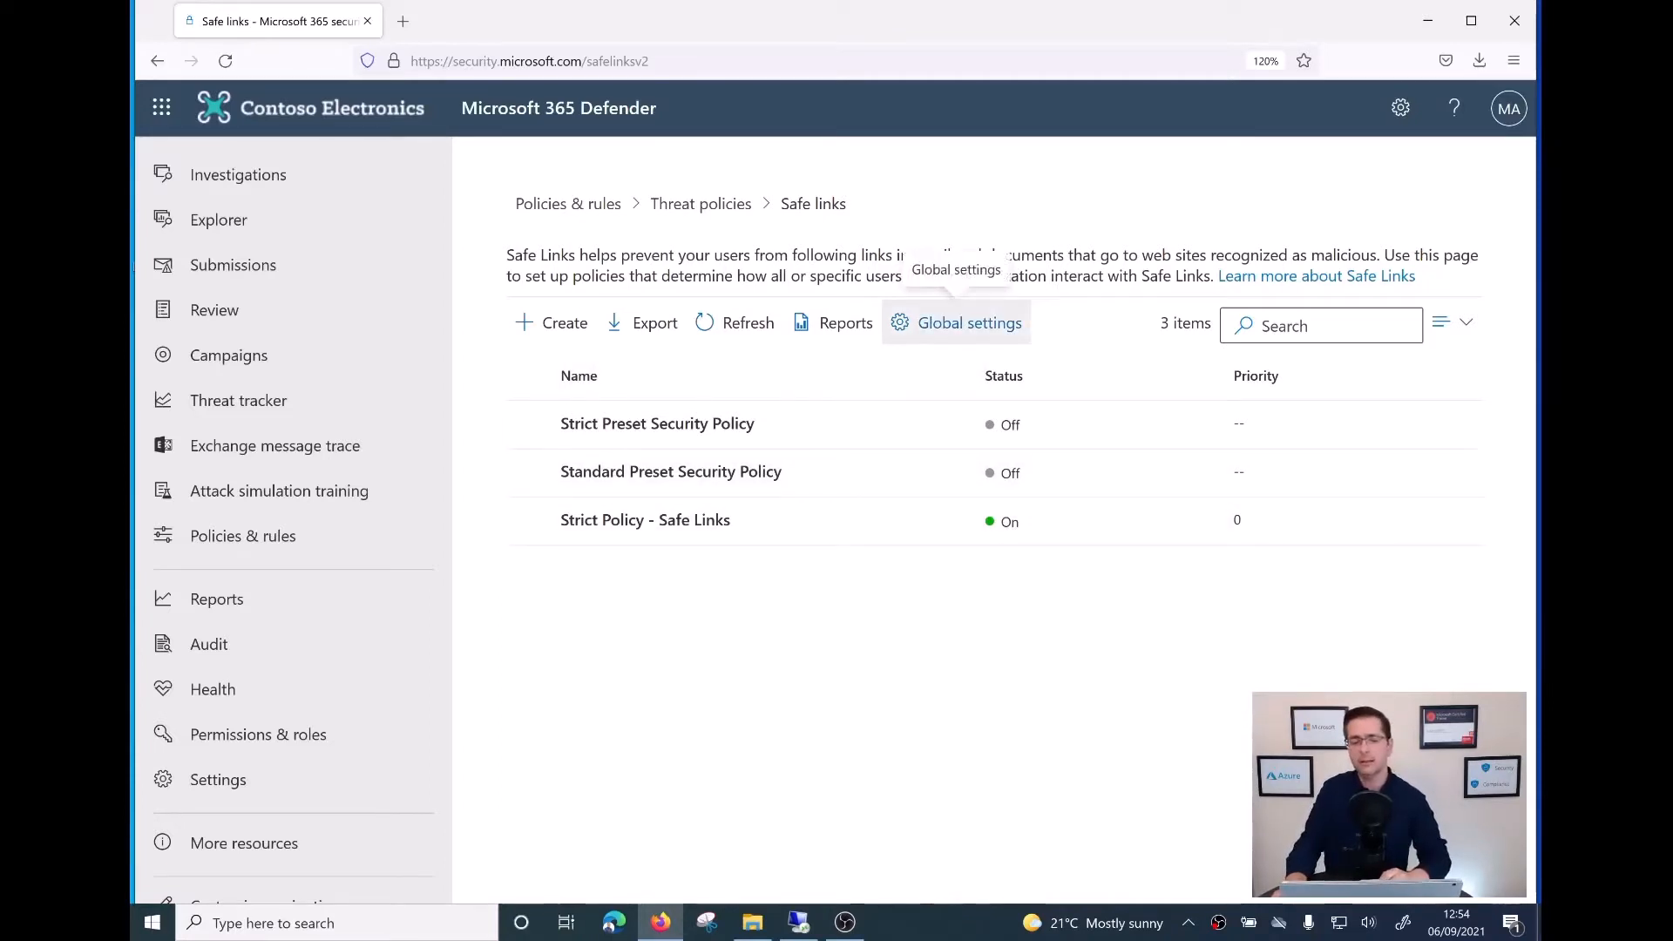
- Examine the global Safe Links settings, including the blocked URLs and the options for Office 365 apps, and leave them without saving
{"action": "left_click", "coordinate": [958, 323]}
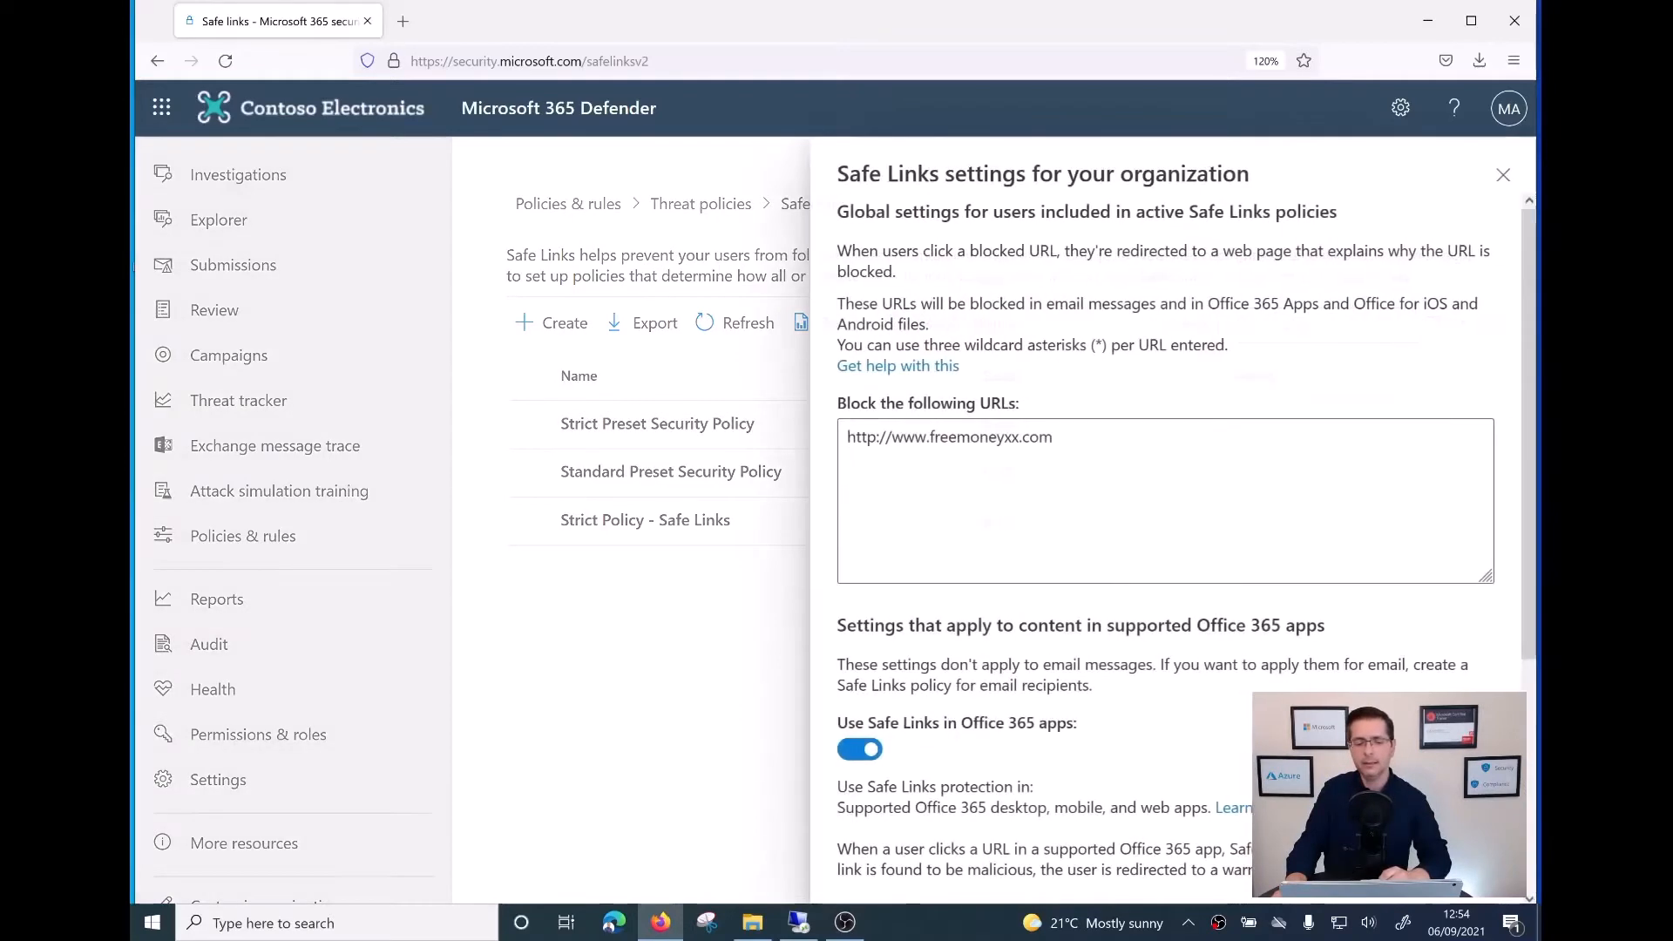
{"action": "scroll", "coordinate": [1167, 522], "scroll_direction": "down", "scroll_amount": 5}
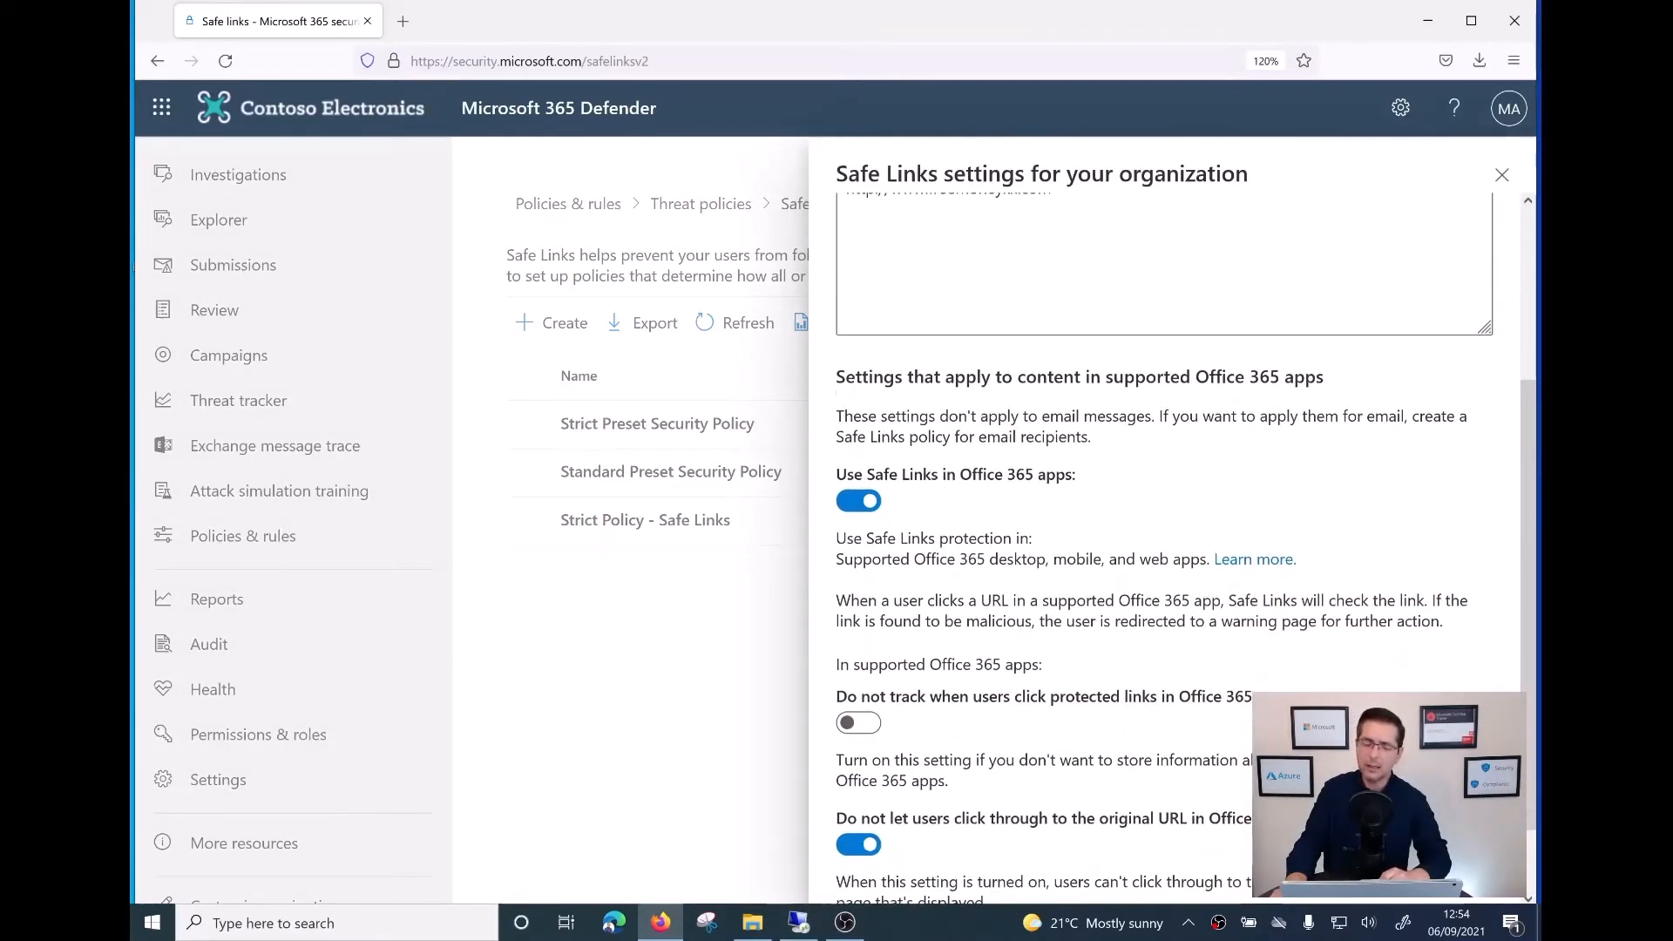
{"action": "scroll", "coordinate": [1167, 523], "scroll_direction": "up", "scroll_amount": 5}
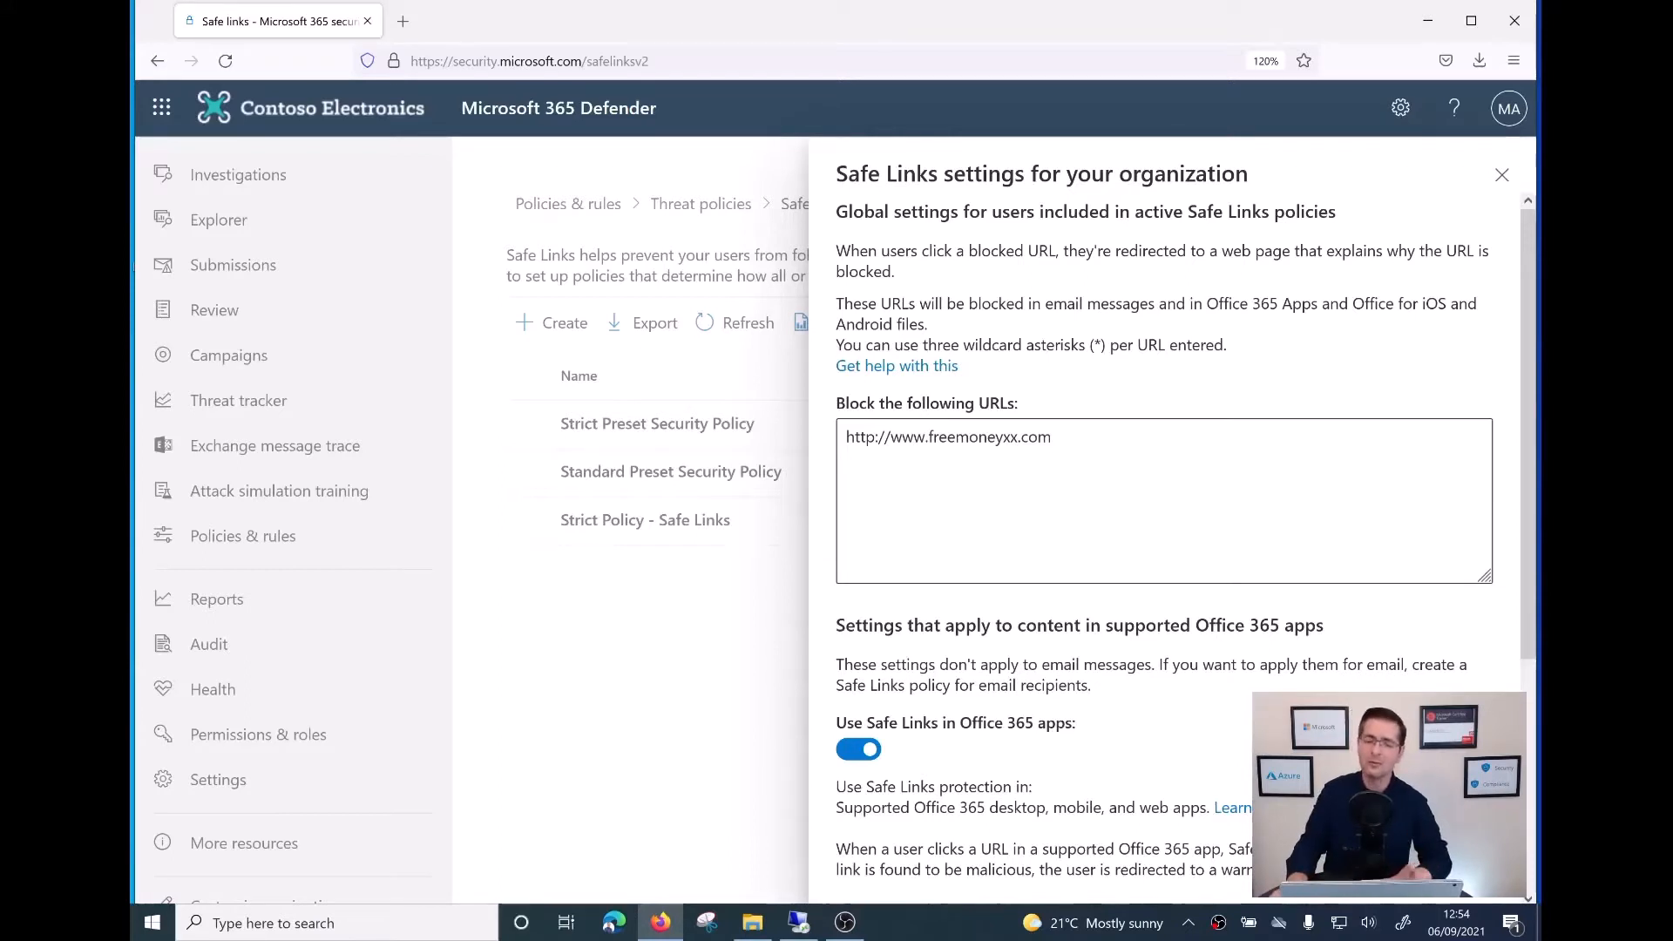
{"action": "scroll", "coordinate": [1167, 547], "scroll_direction": "down", "scroll_amount": 2}
{"action": "scroll", "coordinate": [1168, 547], "scroll_direction": "up", "scroll_amount": 2}
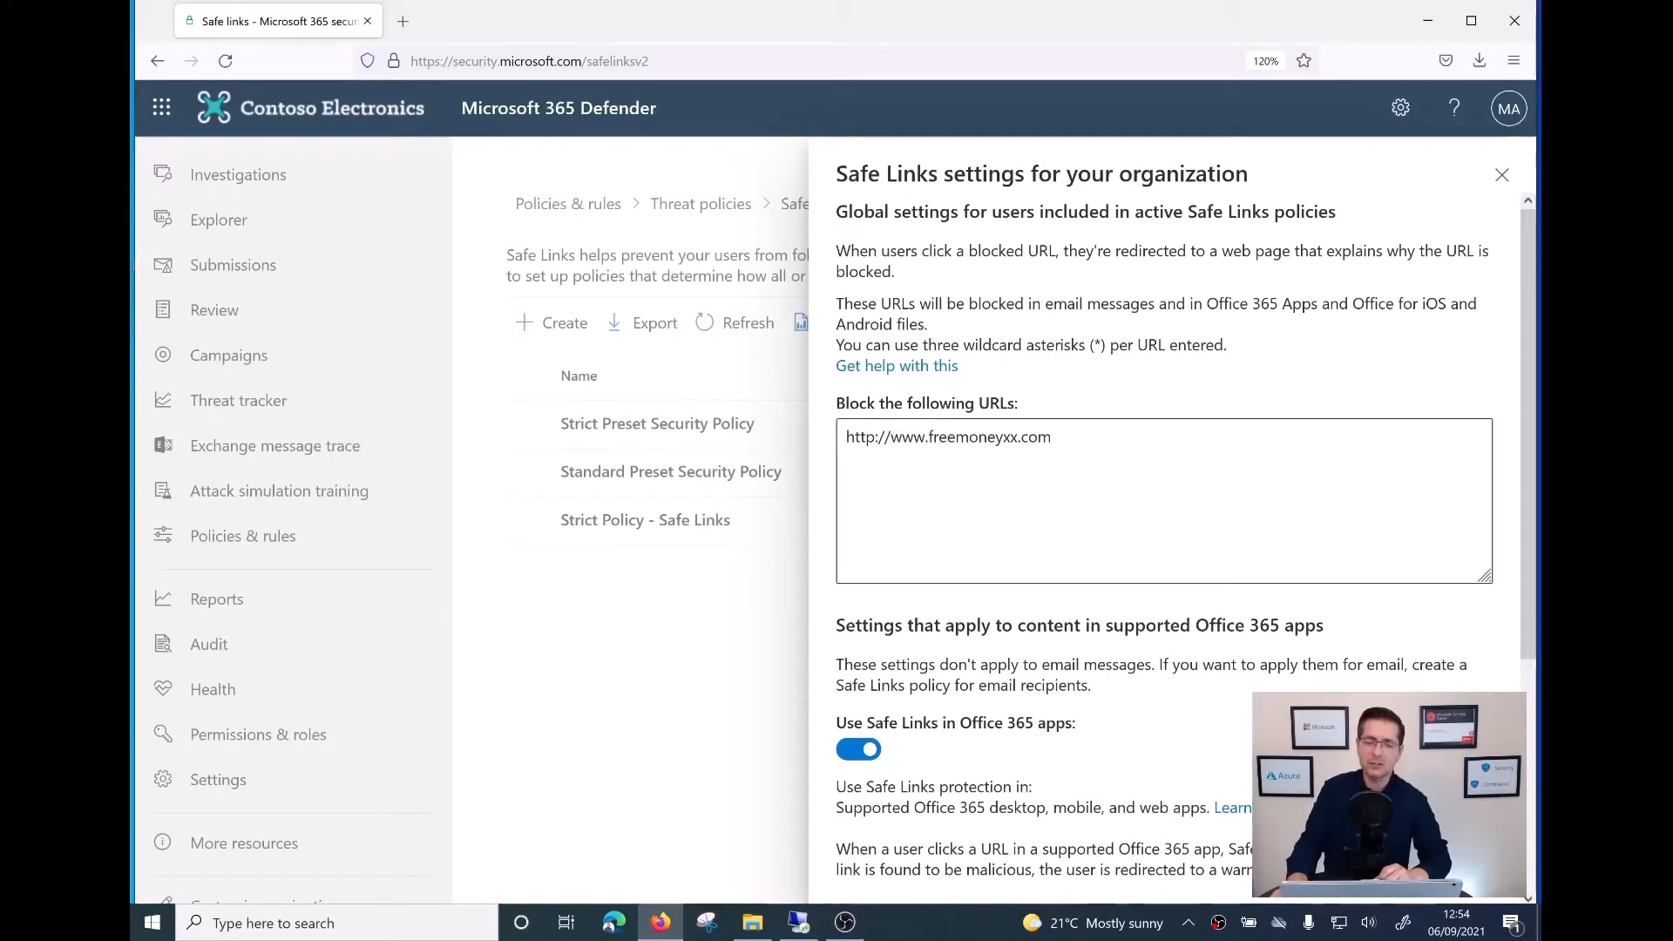
{"action": "left_click", "coordinate": [1051, 436]}
{"action": "left_click_drag", "start_coordinate": [1052, 437], "coordinate": [845, 436]}
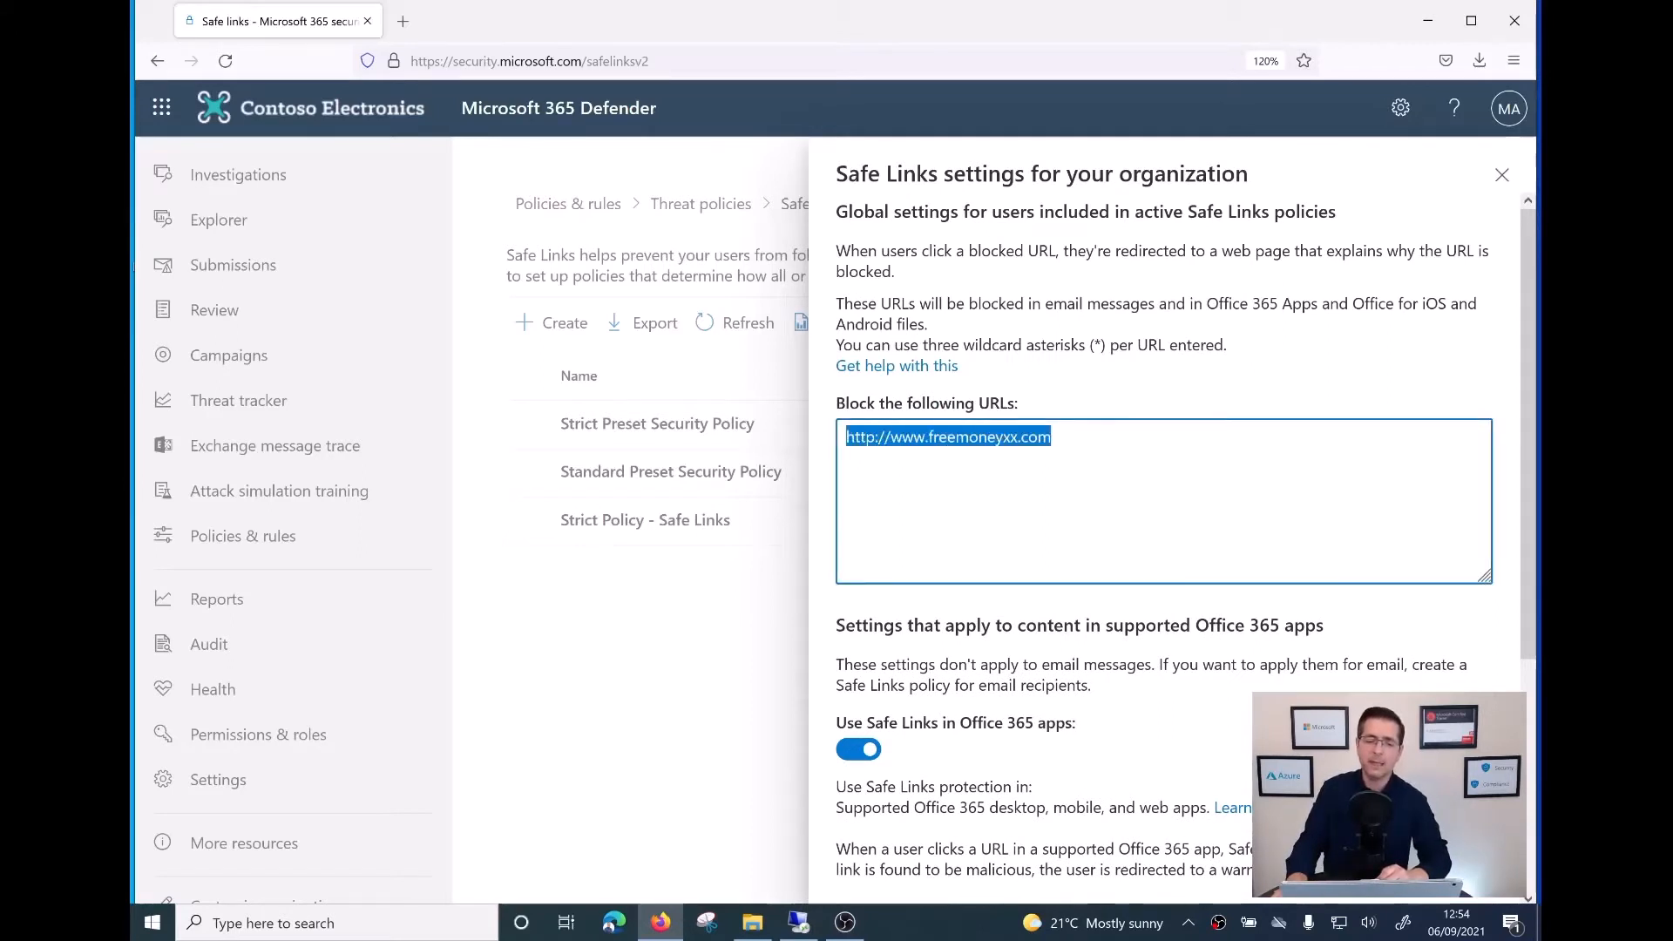
{"action": "left_click", "coordinate": [1051, 436]}
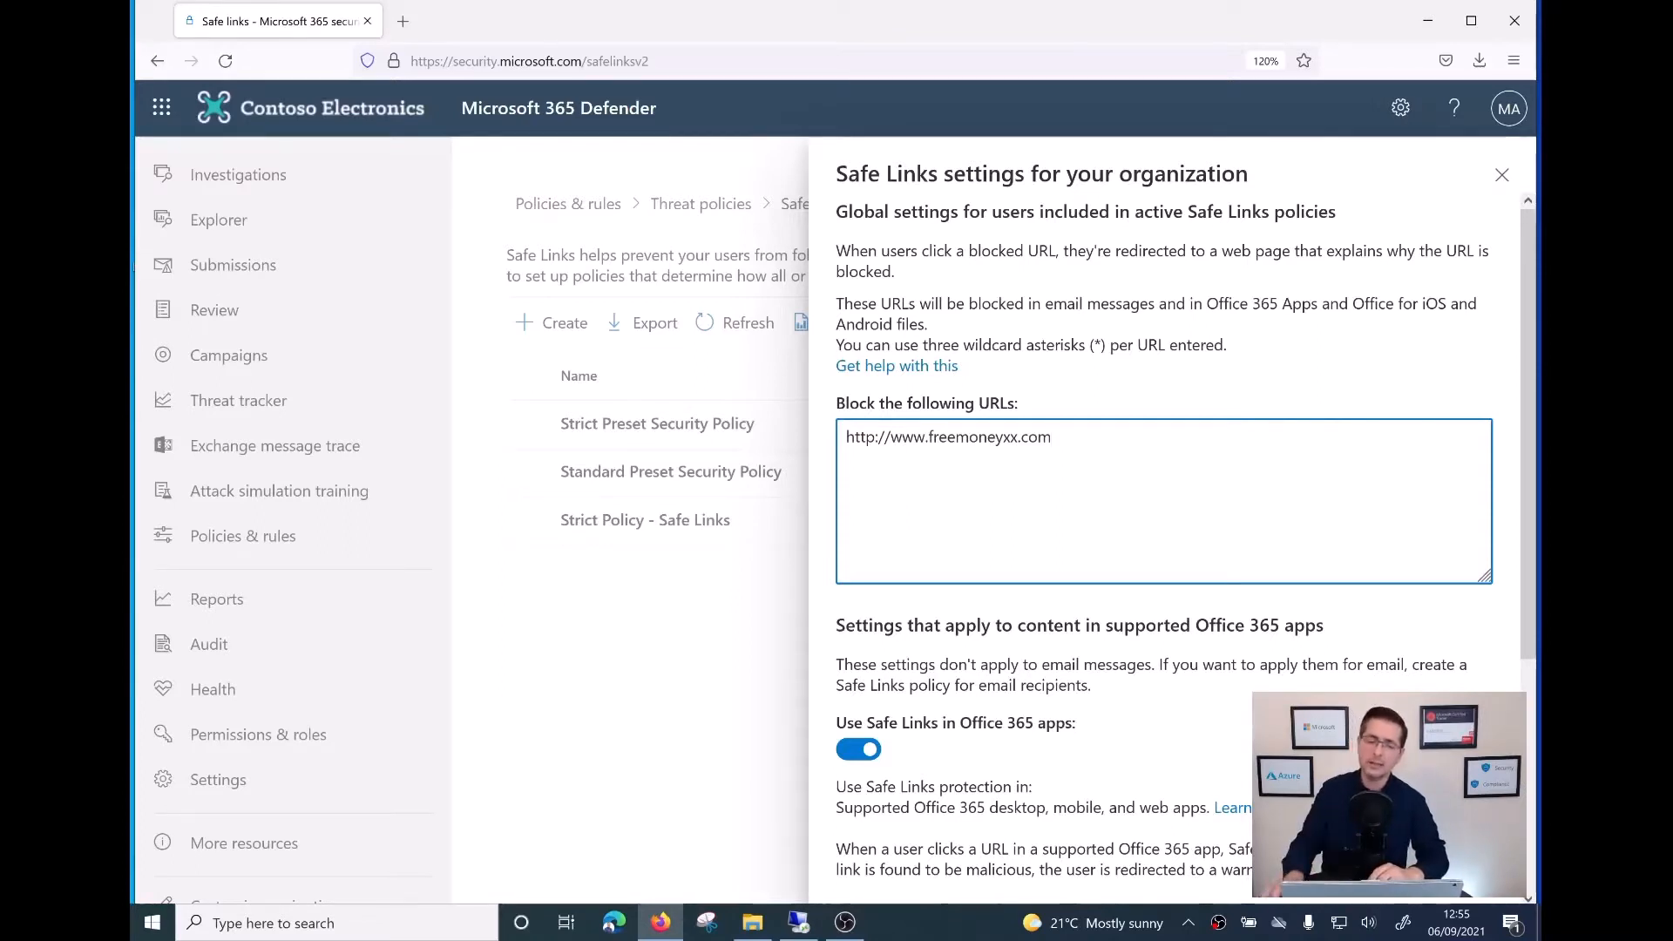
{"action": "scroll", "coordinate": [1167, 549], "scroll_direction": "down", "scroll_amount": 3}
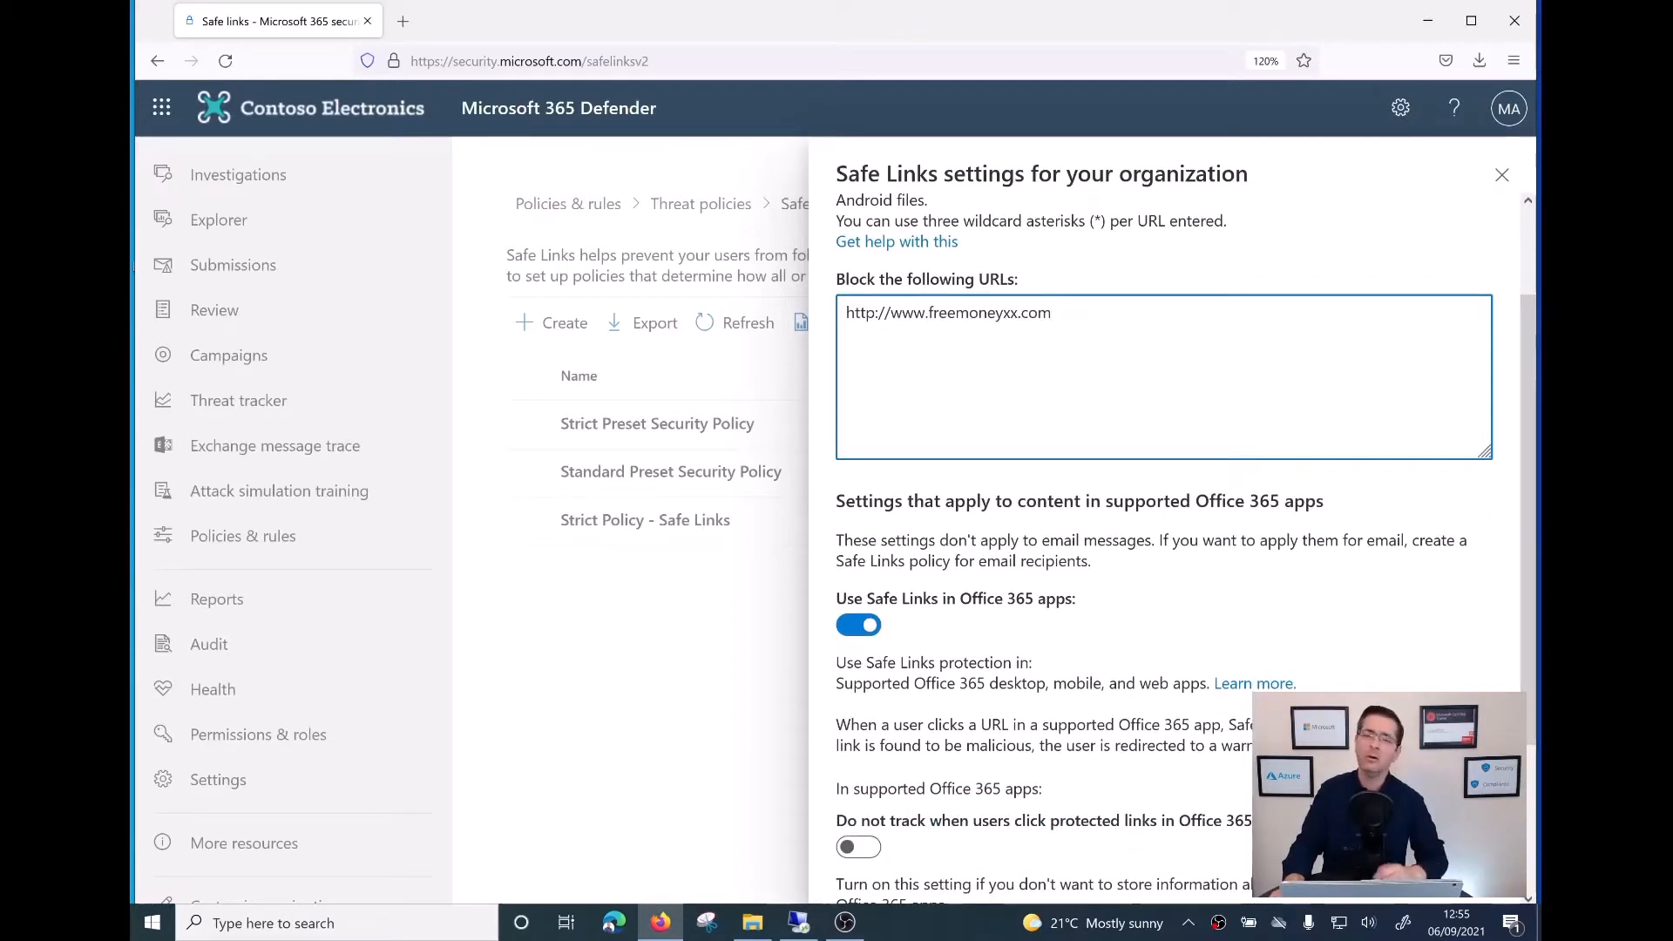
{"action": "scroll", "coordinate": [1168, 549], "scroll_direction": "down", "scroll_amount": 4}
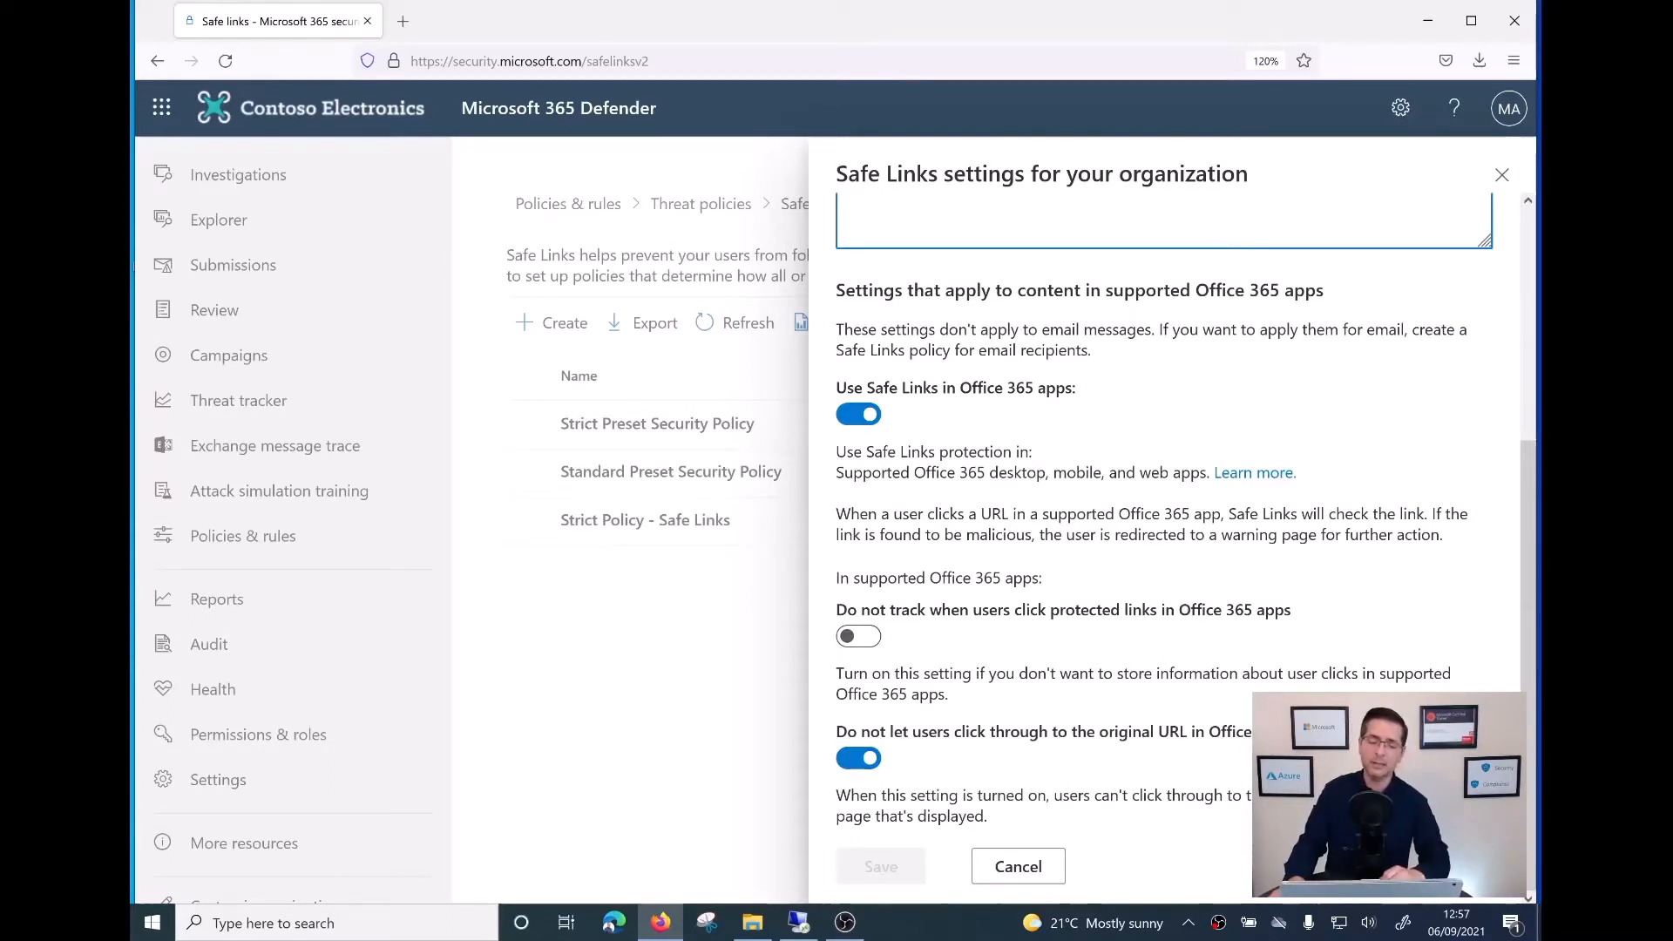
{"action": "left_click", "coordinate": [1018, 866]}
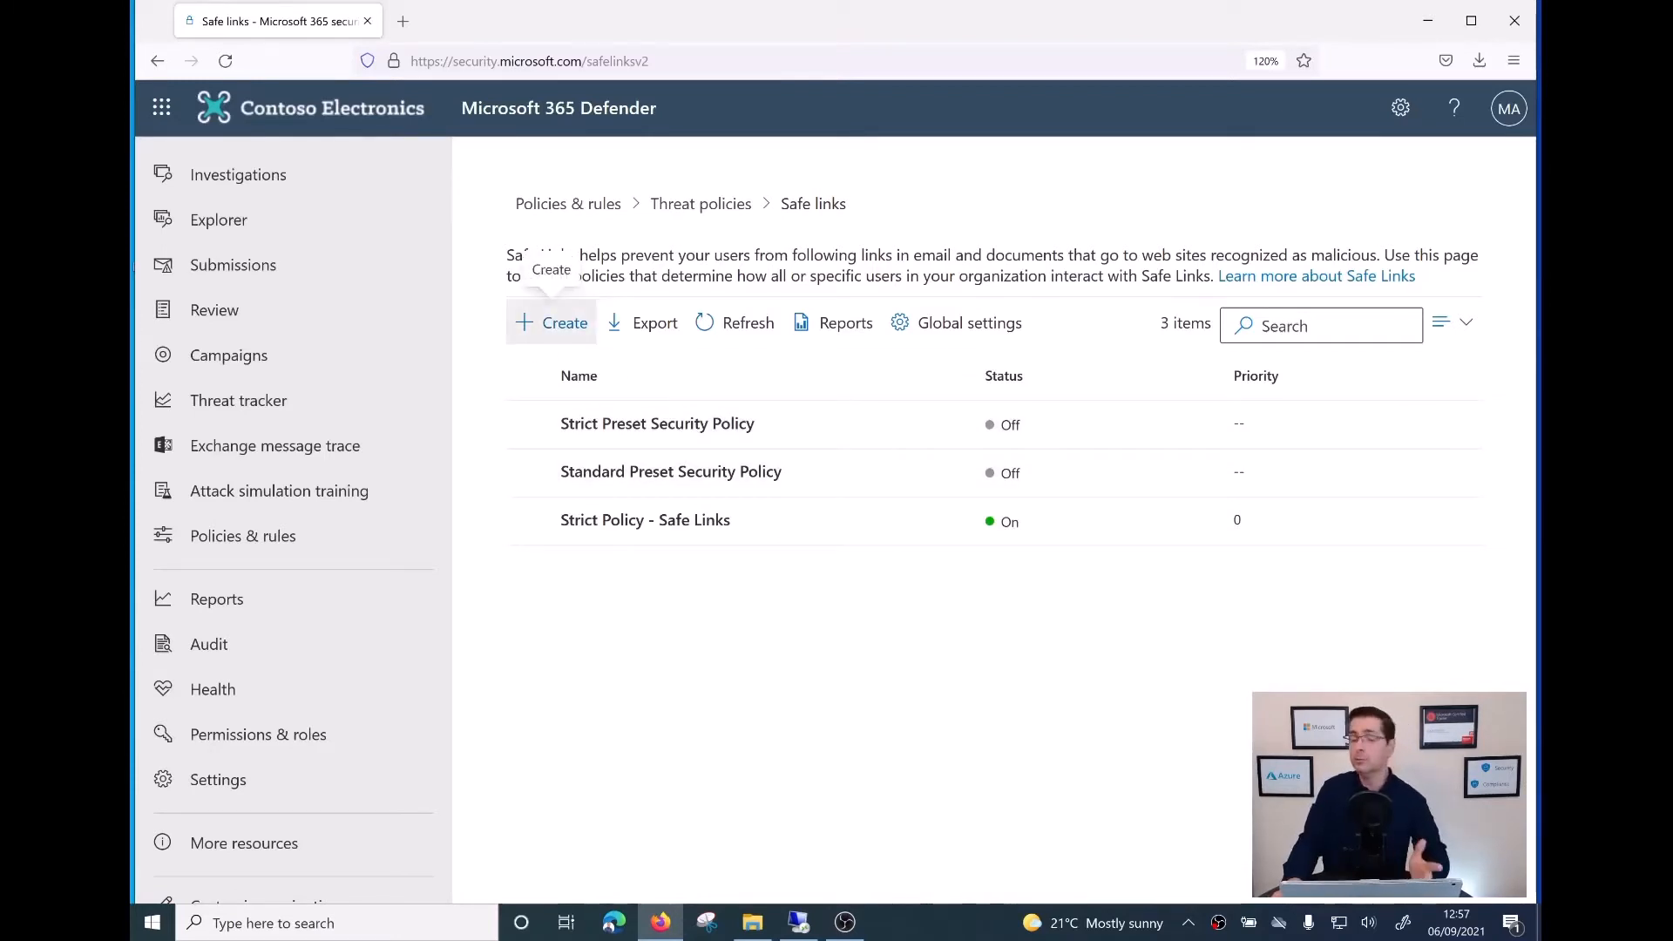
{"action": "left_click", "coordinate": [552, 322]}
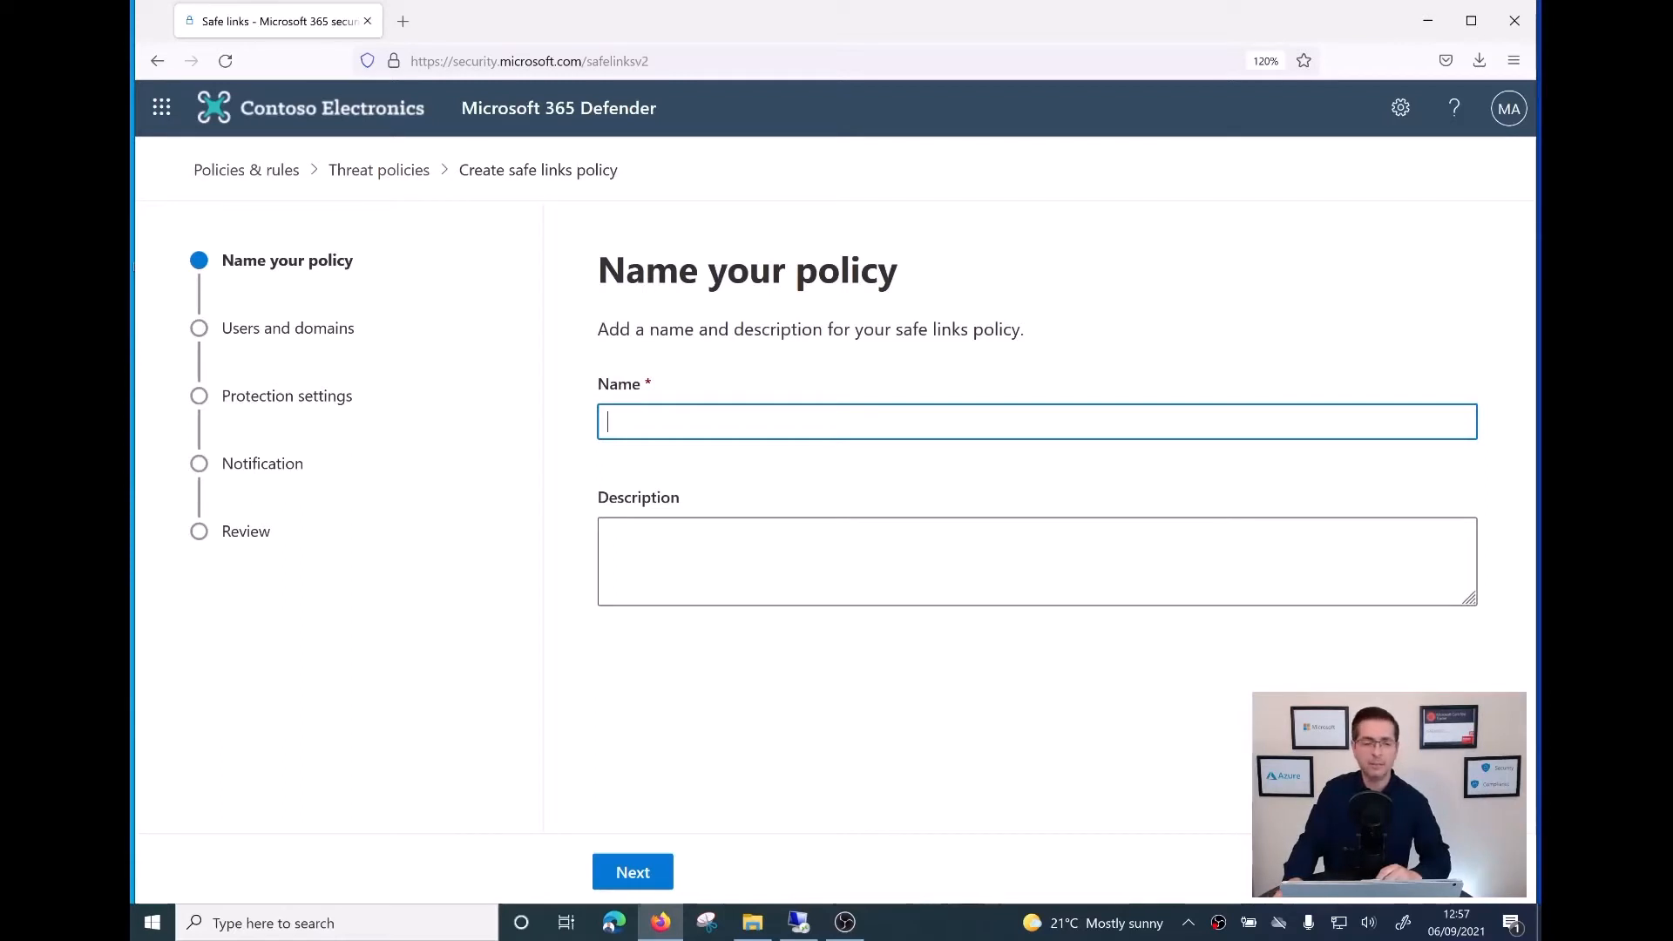
{"action": "left_click", "coordinate": [379, 169]}
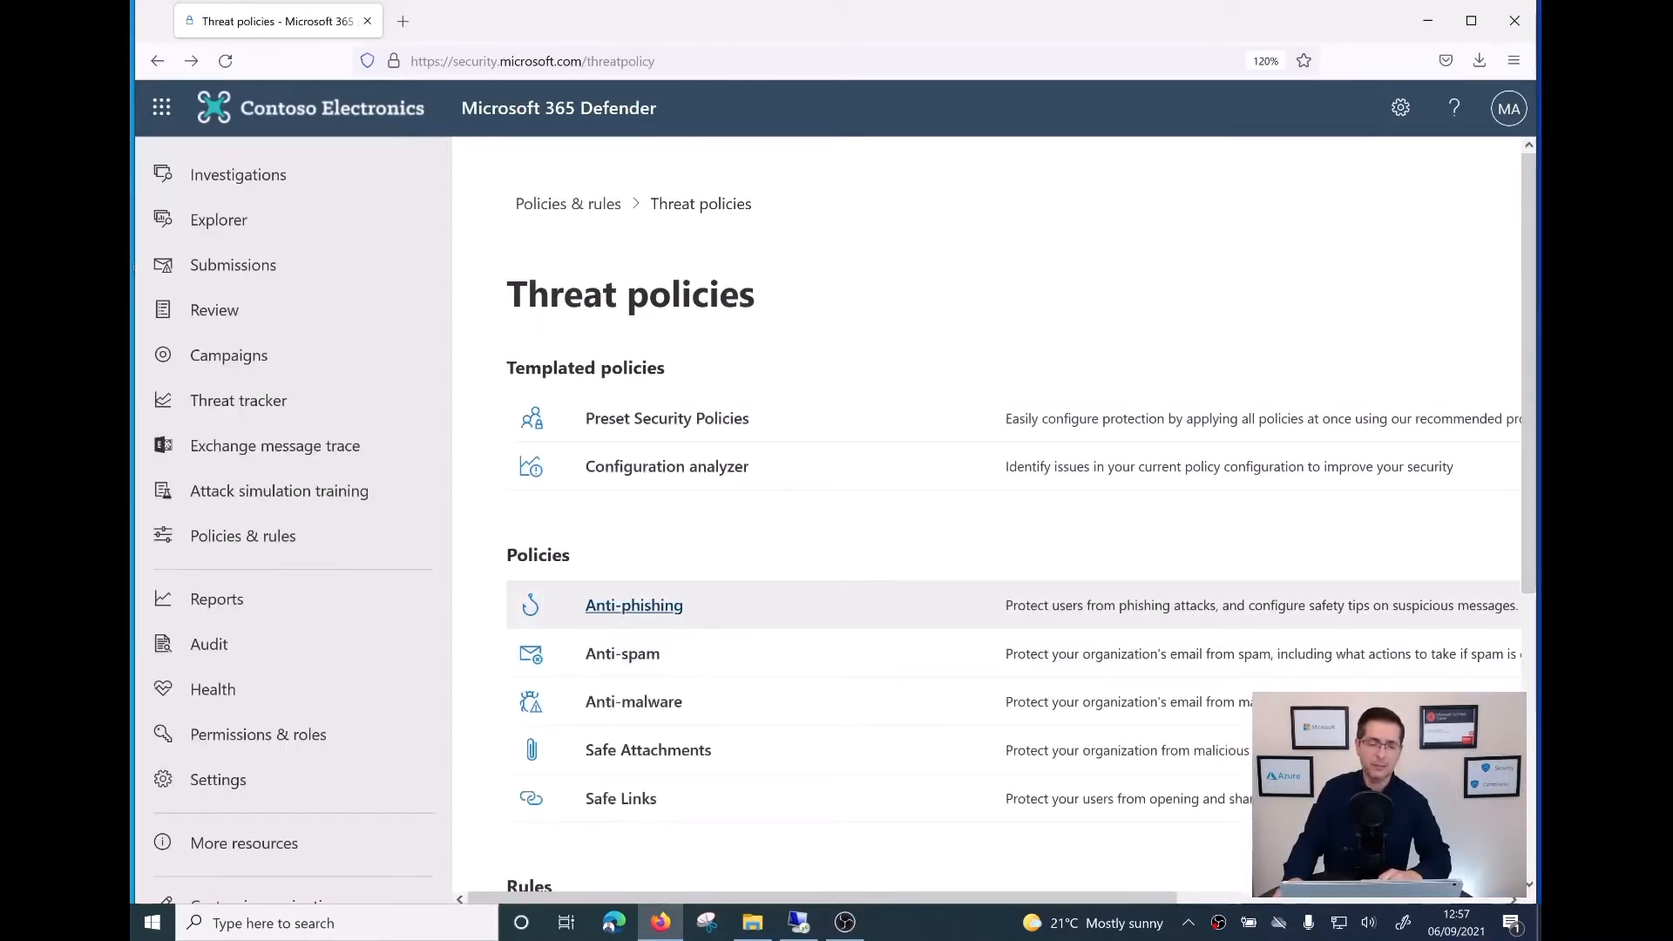
{"action": "left_click", "coordinate": [621, 798]}
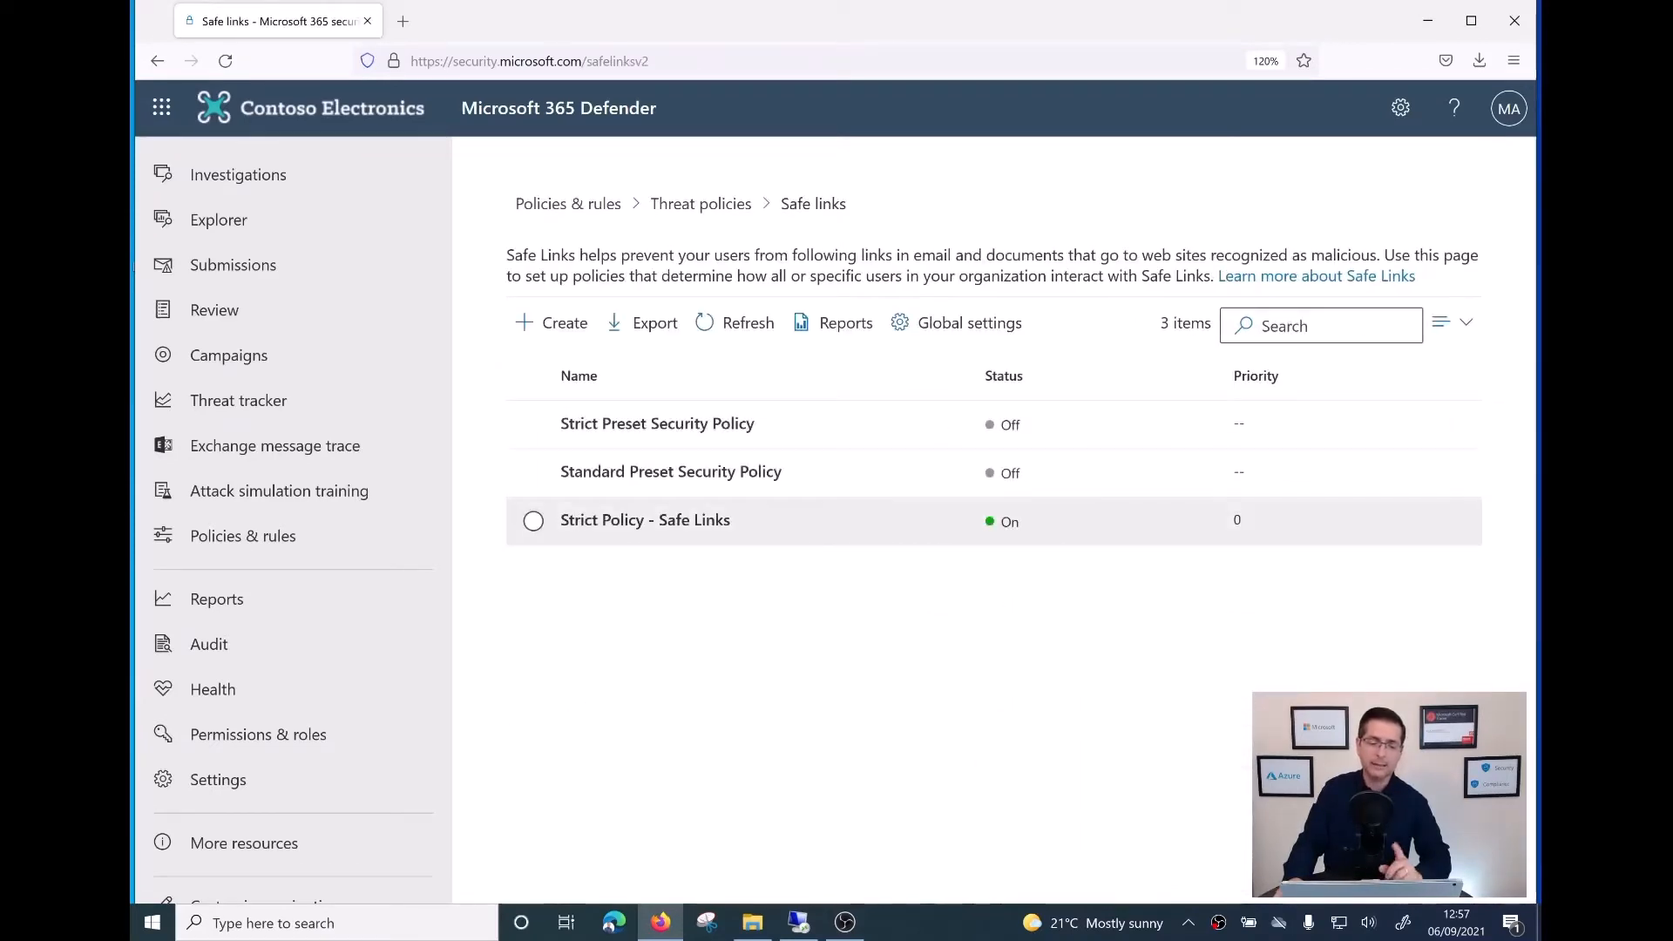
- Open the Strict Policy - Safe Links details, check its included recipient domains, and open its users and domains for editing
{"action": "left_click", "coordinate": [644, 520]}
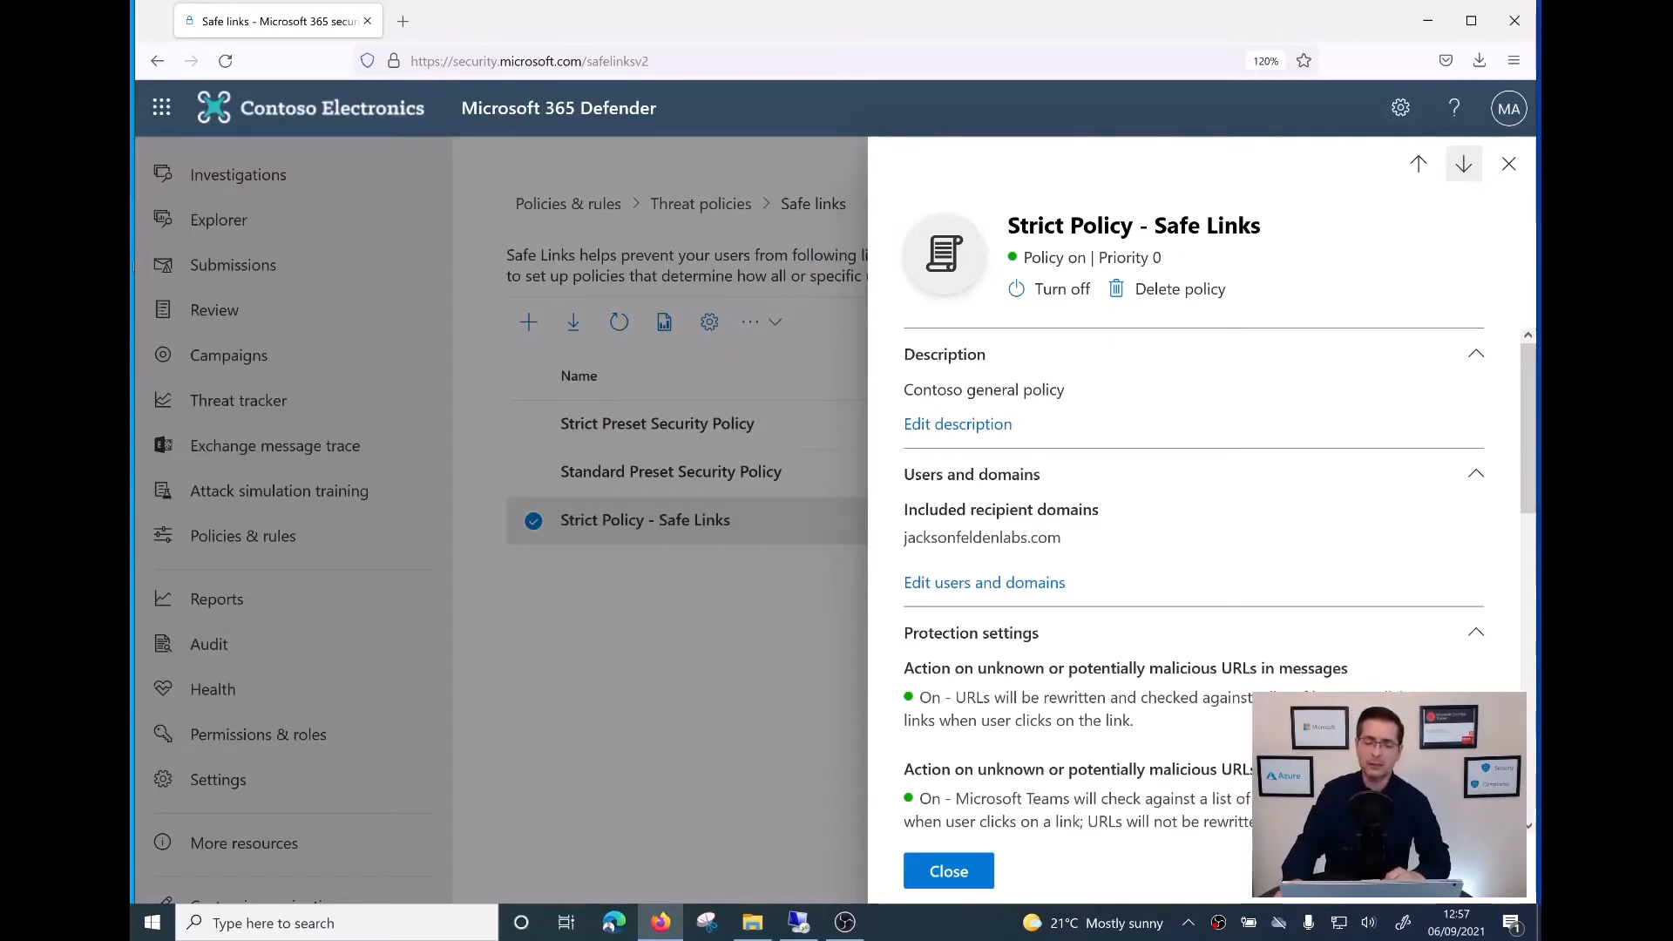
{"action": "left_click_drag", "start_coordinate": [904, 509], "coordinate": [1099, 511]}
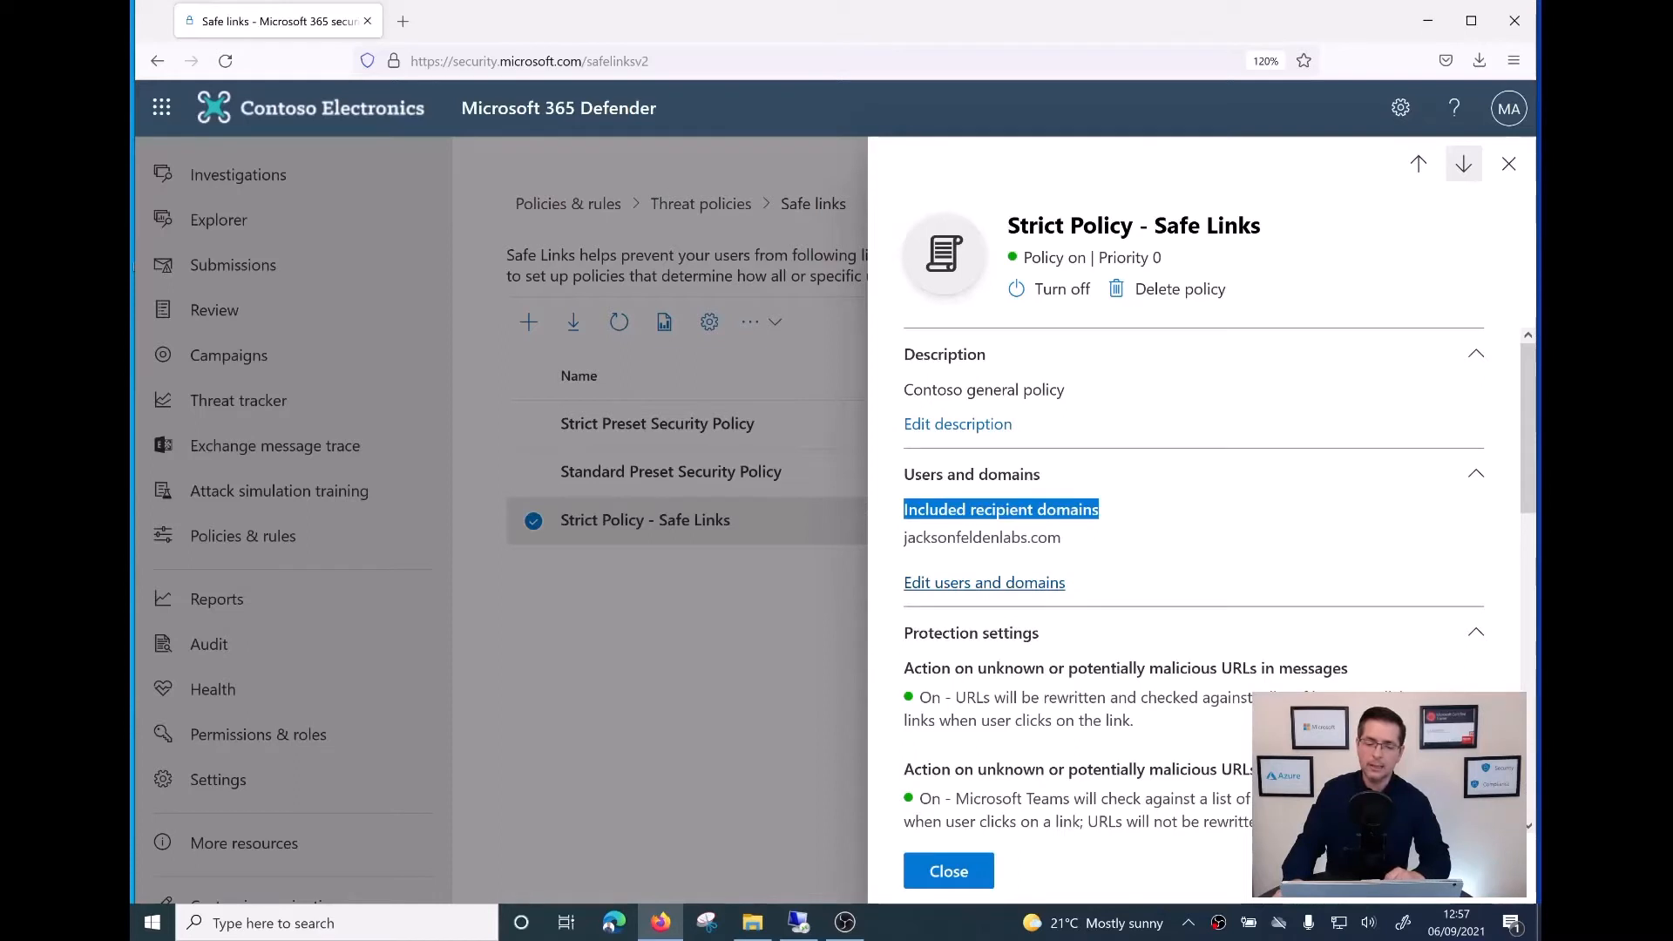
{"action": "left_click", "coordinate": [985, 582]}
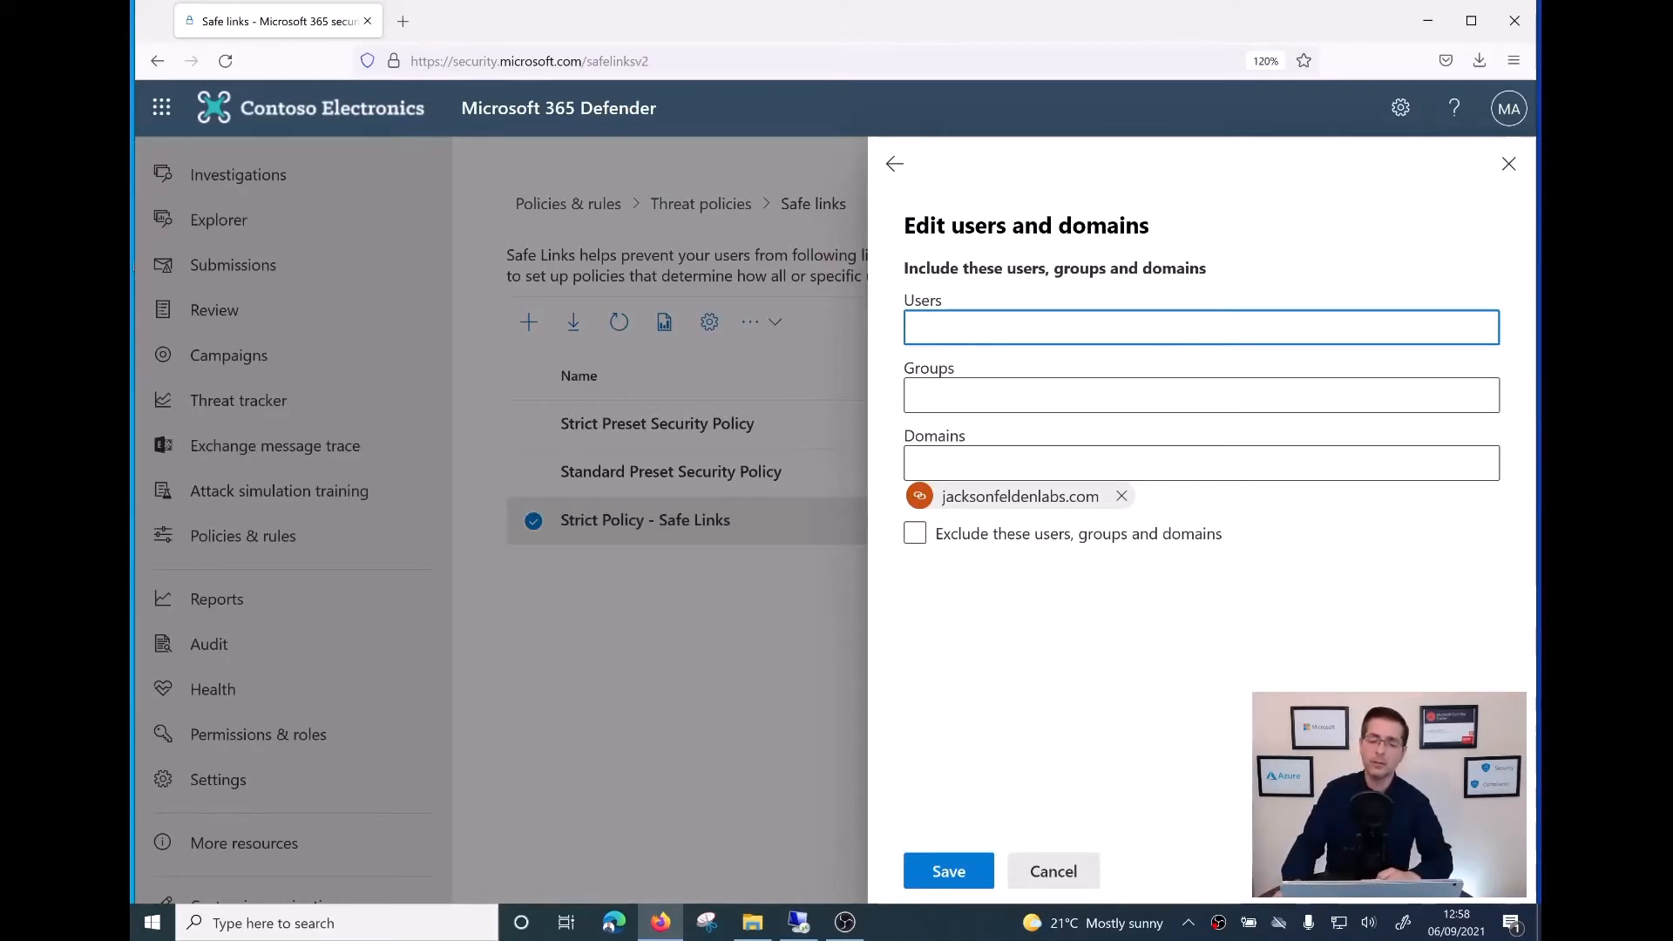
- Try to add the group sg-it to the policy's included groups, clear the entry and save the users and domains
{"action": "left_click", "coordinate": [911, 395]}
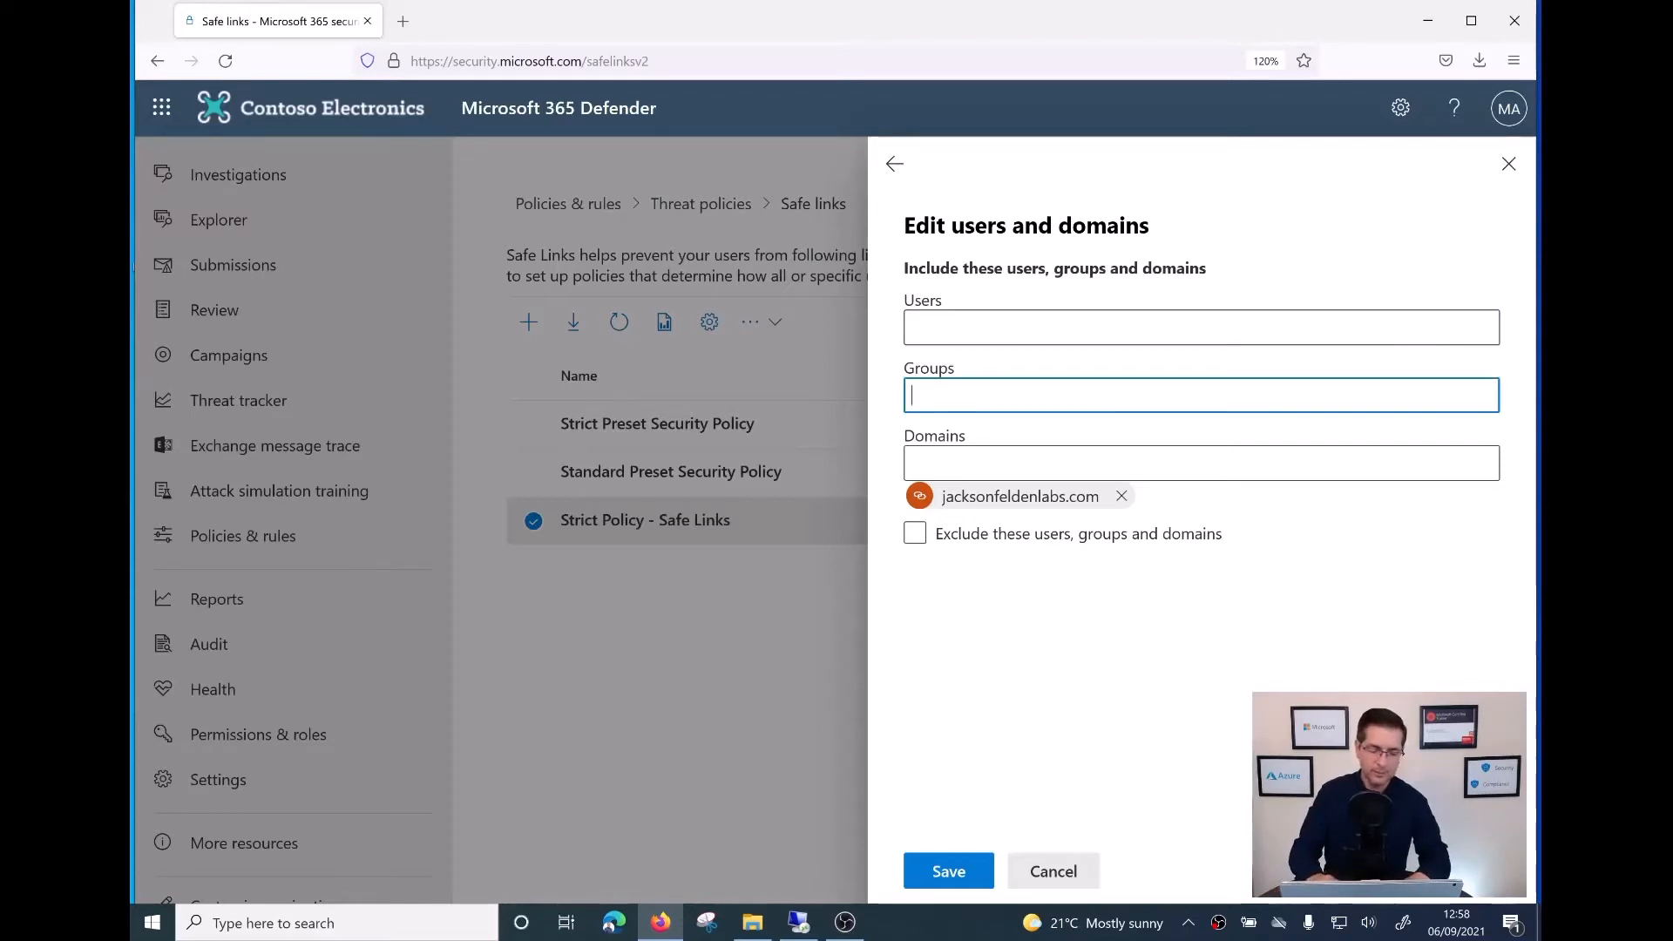
{"action": "type", "text": "sg-it"}
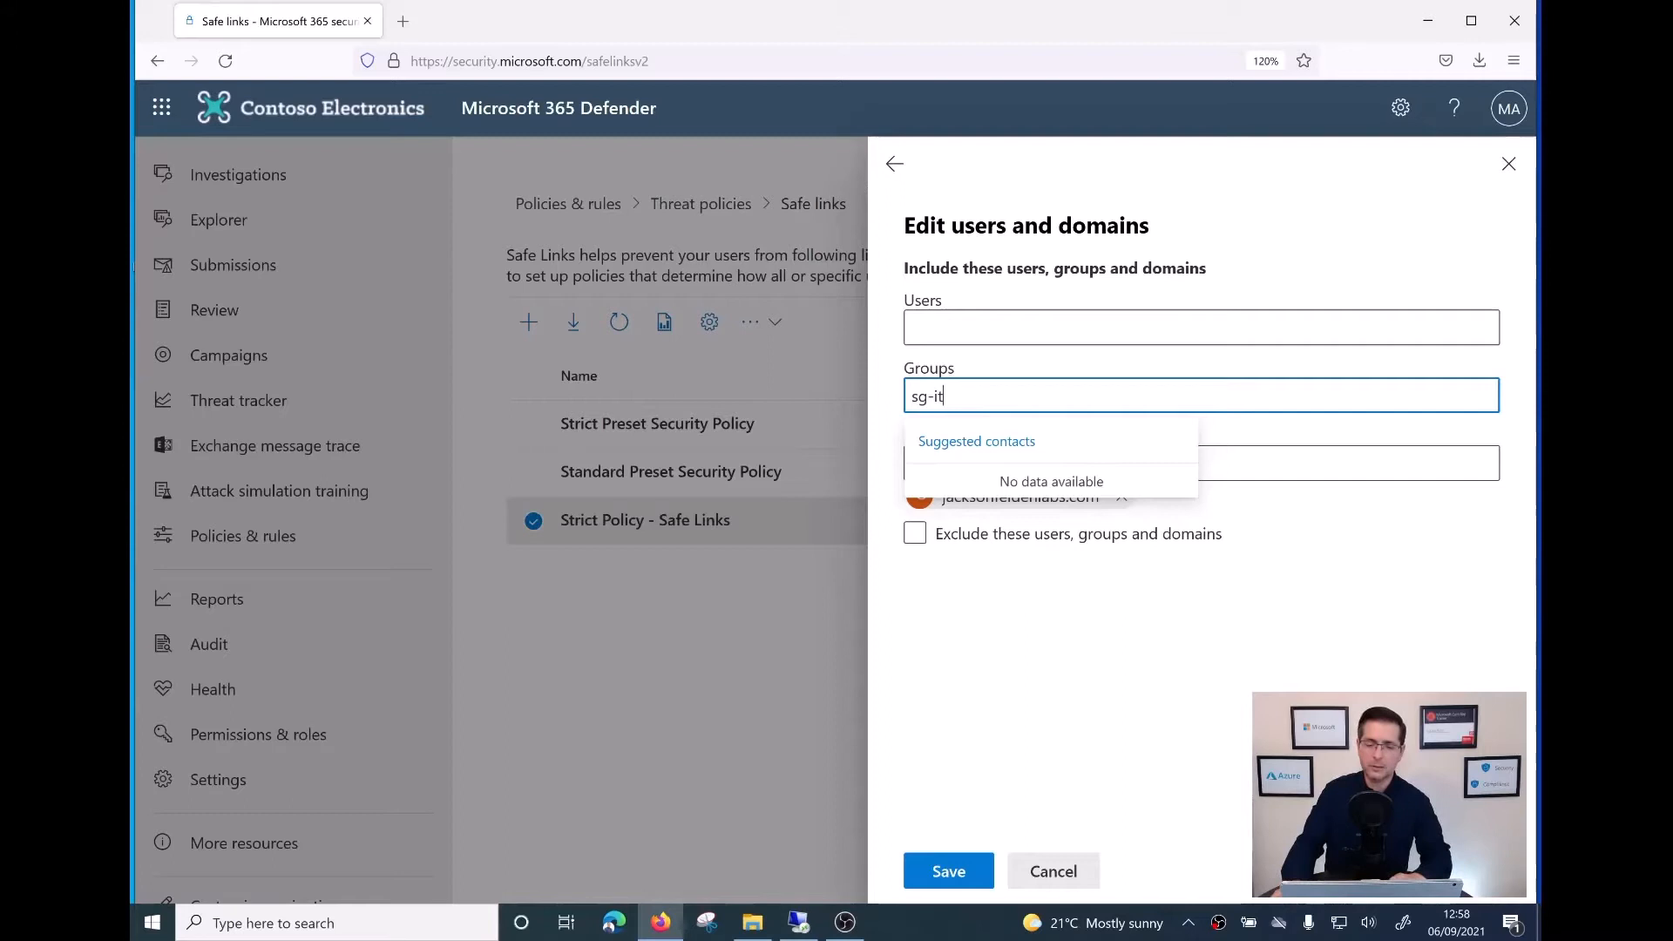
{"action": "key", "text": "ctrl+a"}
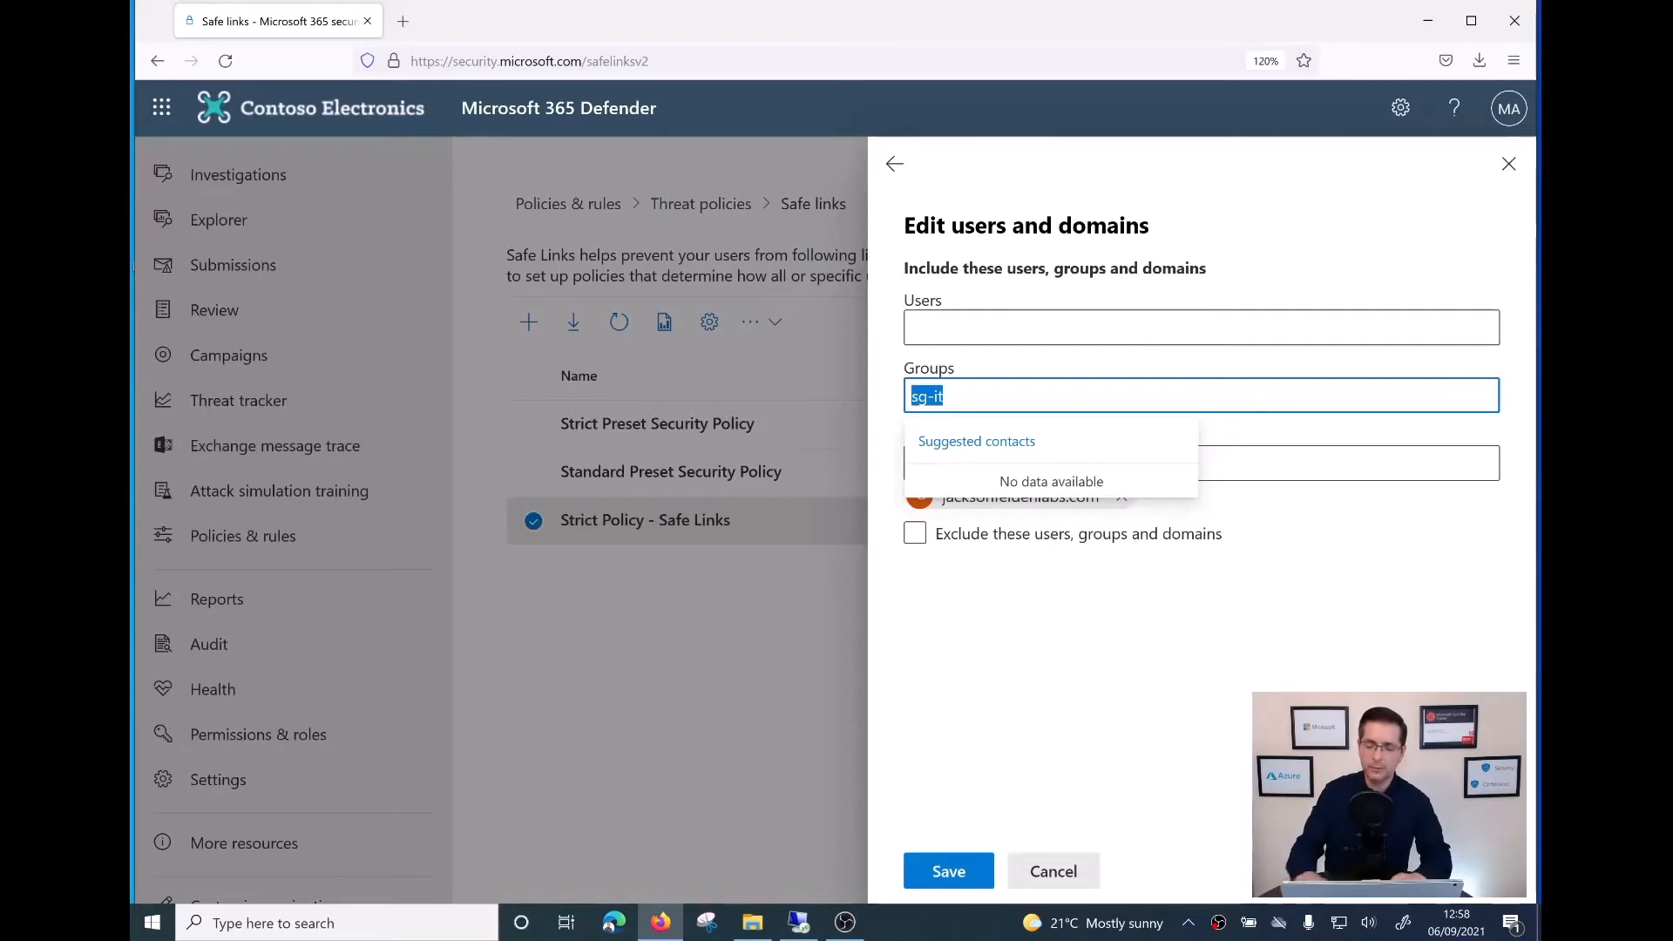
{"action": "key", "text": "BackSpace"}
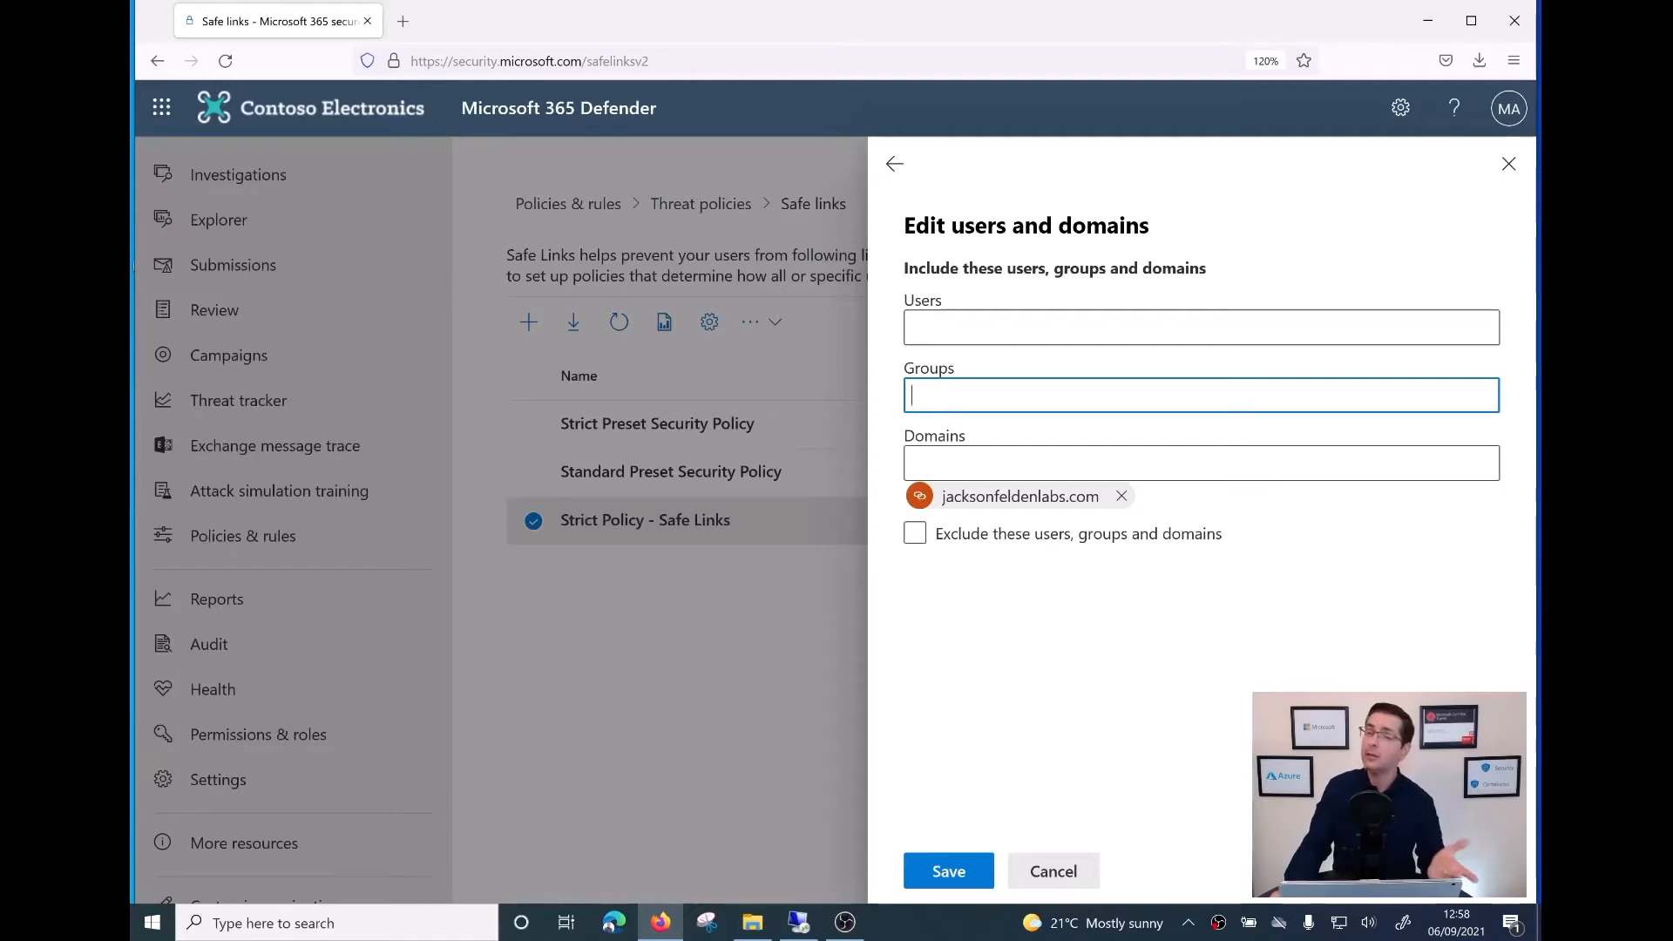
{"action": "left_click", "coordinate": [911, 463]}
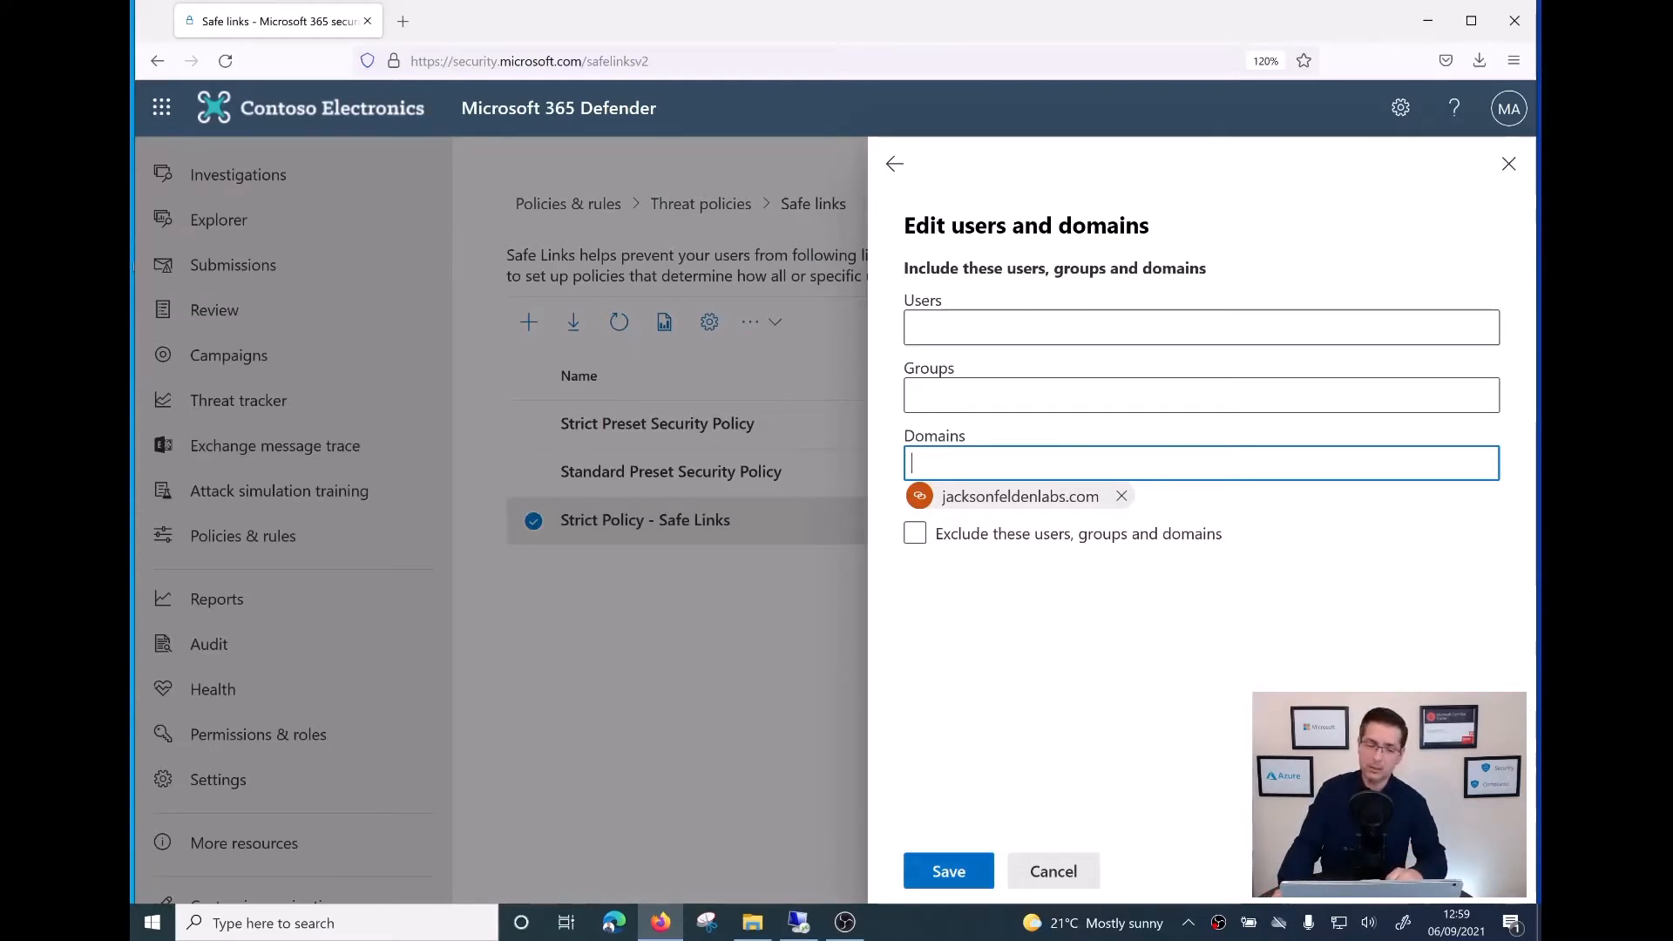
{"action": "left_click", "coordinate": [948, 870]}
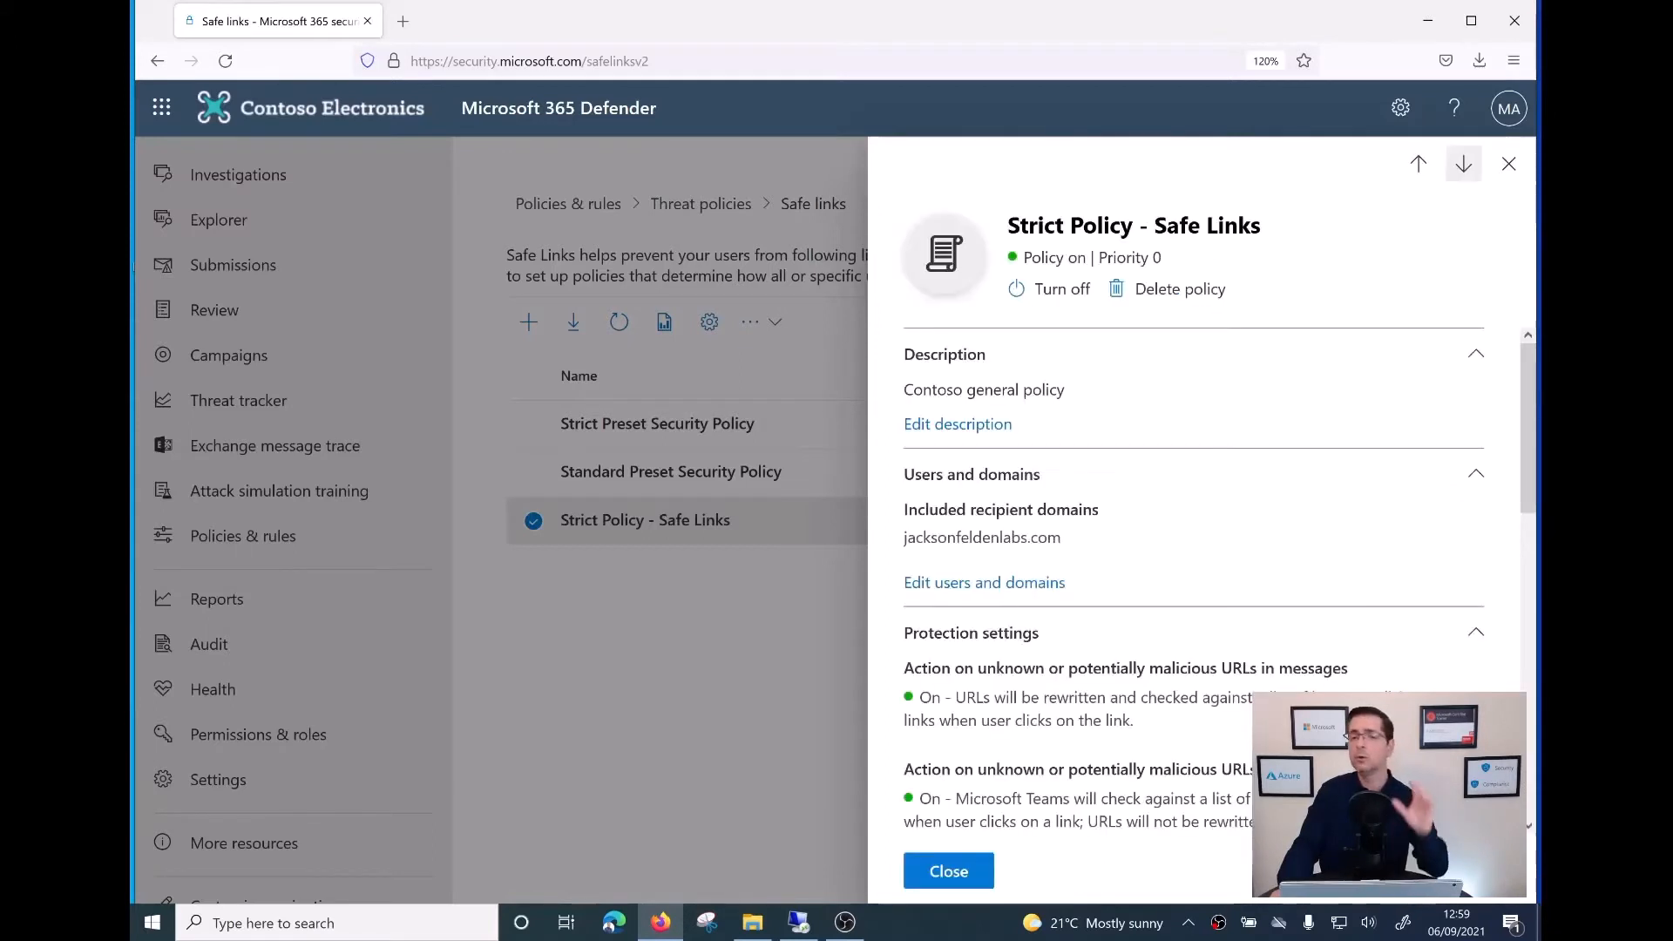
- Review the policy's protection settings, switching organization branding on notification and warning pages on and back off, and close the policy details
{"action": "scroll", "coordinate": [1202, 566], "scroll_direction": "down", "scroll_amount": 5}
{"action": "scroll", "coordinate": [1202, 566], "scroll_direction": "down", "scroll_amount": 5}
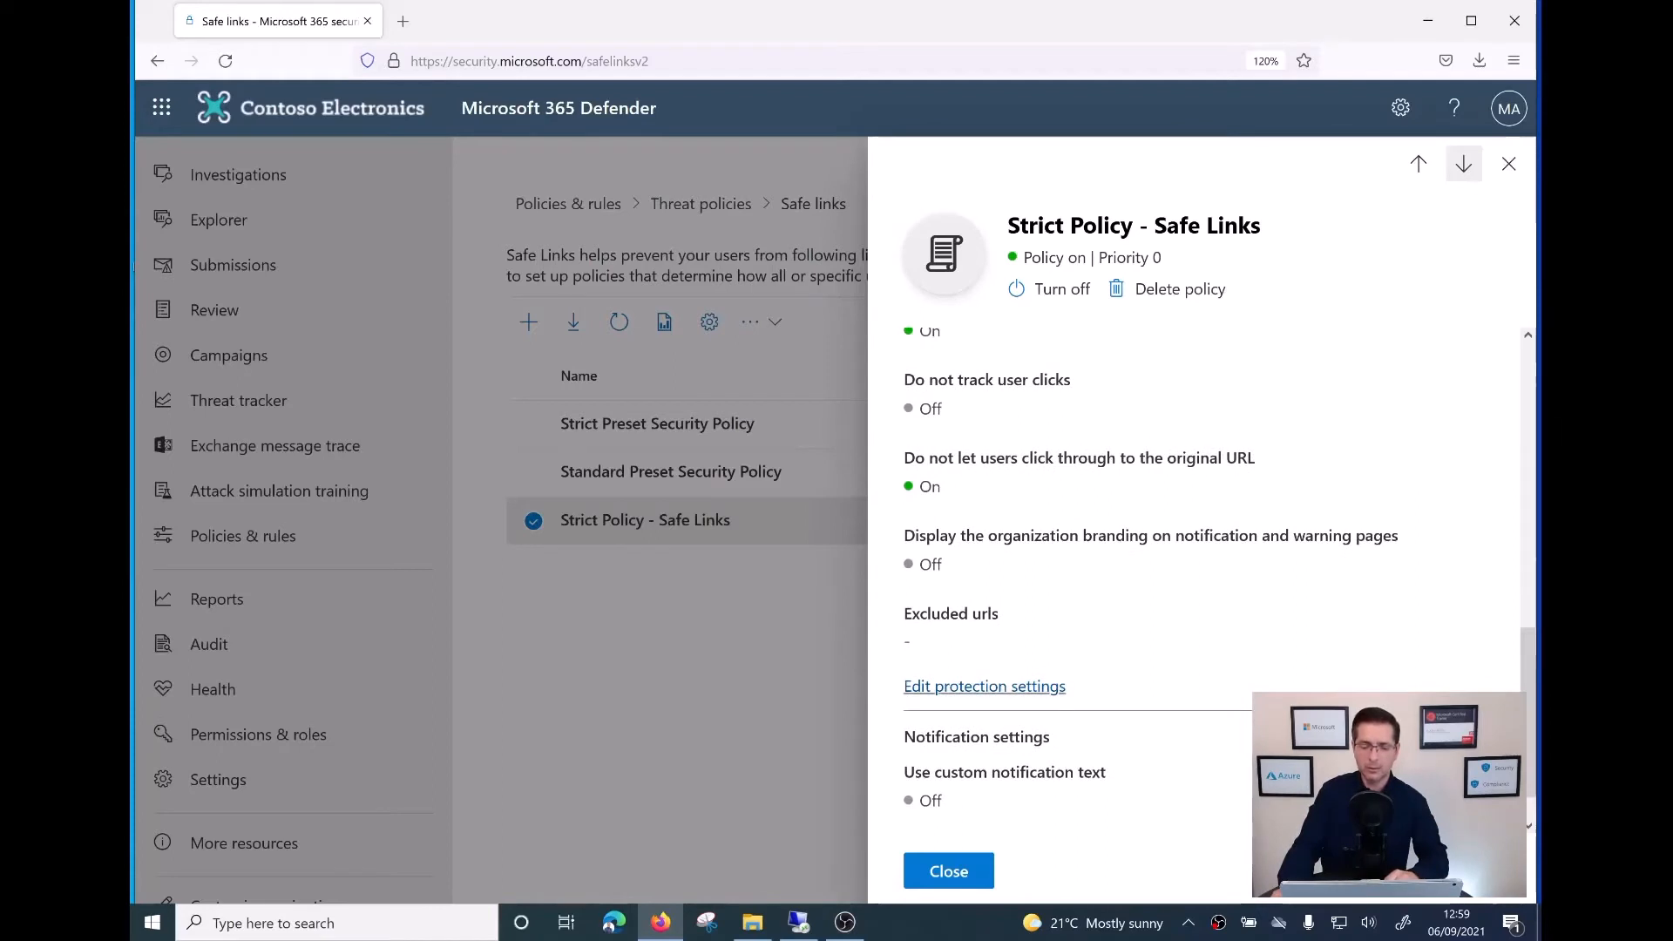
{"action": "left_click", "coordinate": [984, 685]}
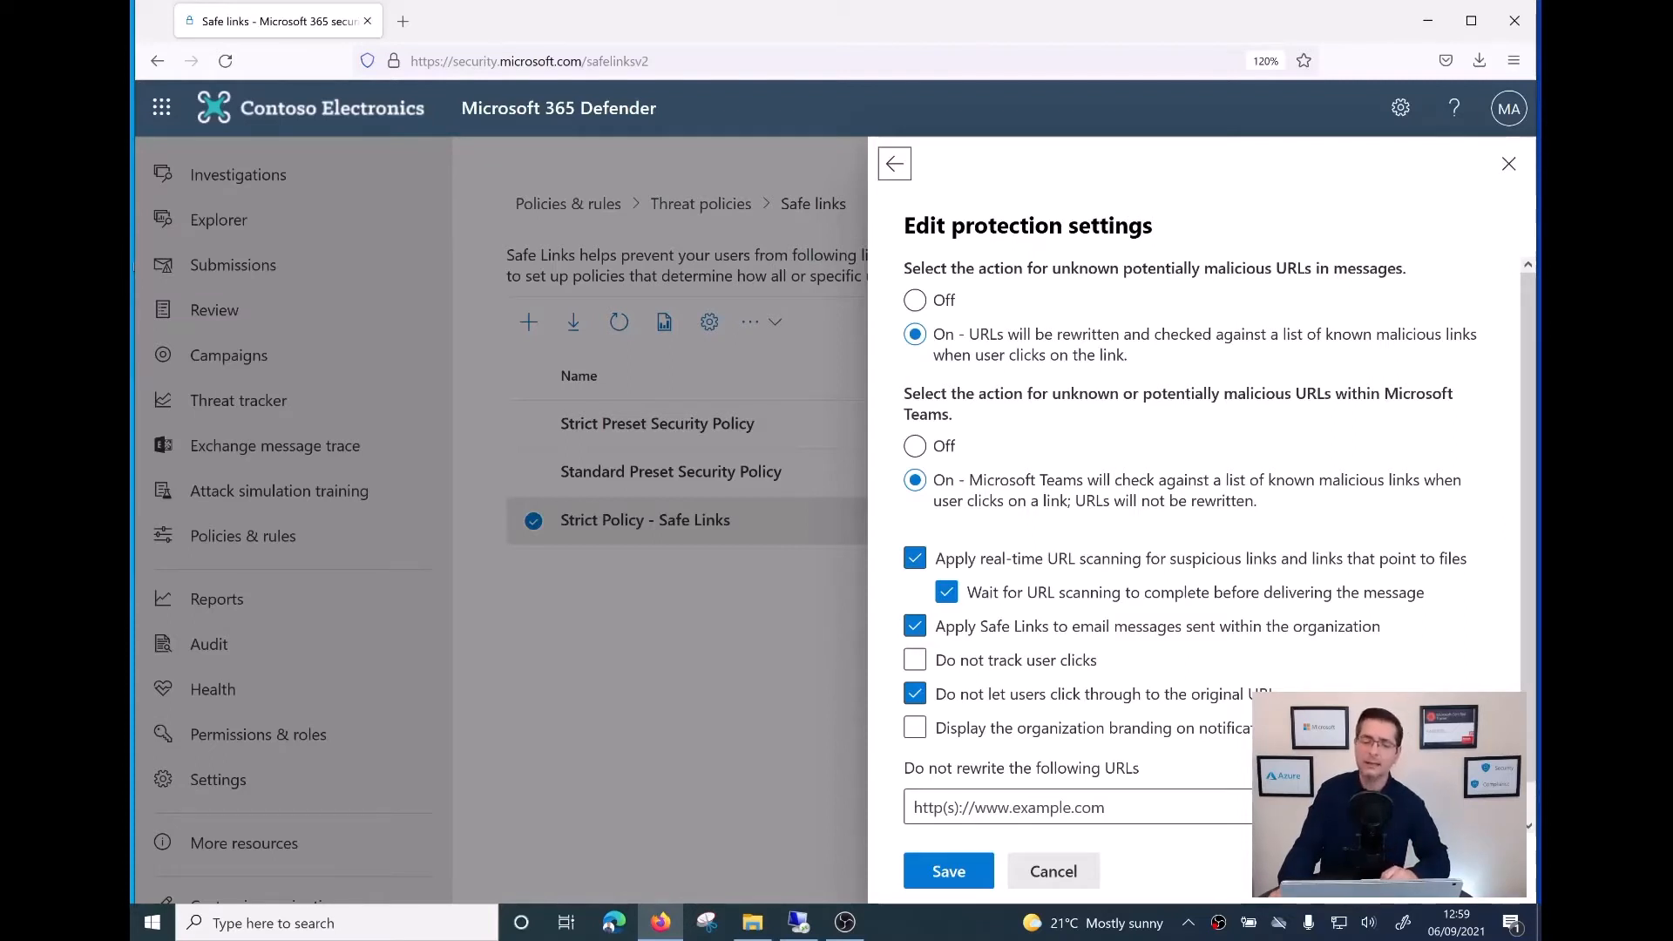
{"action": "scroll", "coordinate": [1212, 540], "scroll_direction": "down", "scroll_amount": 1}
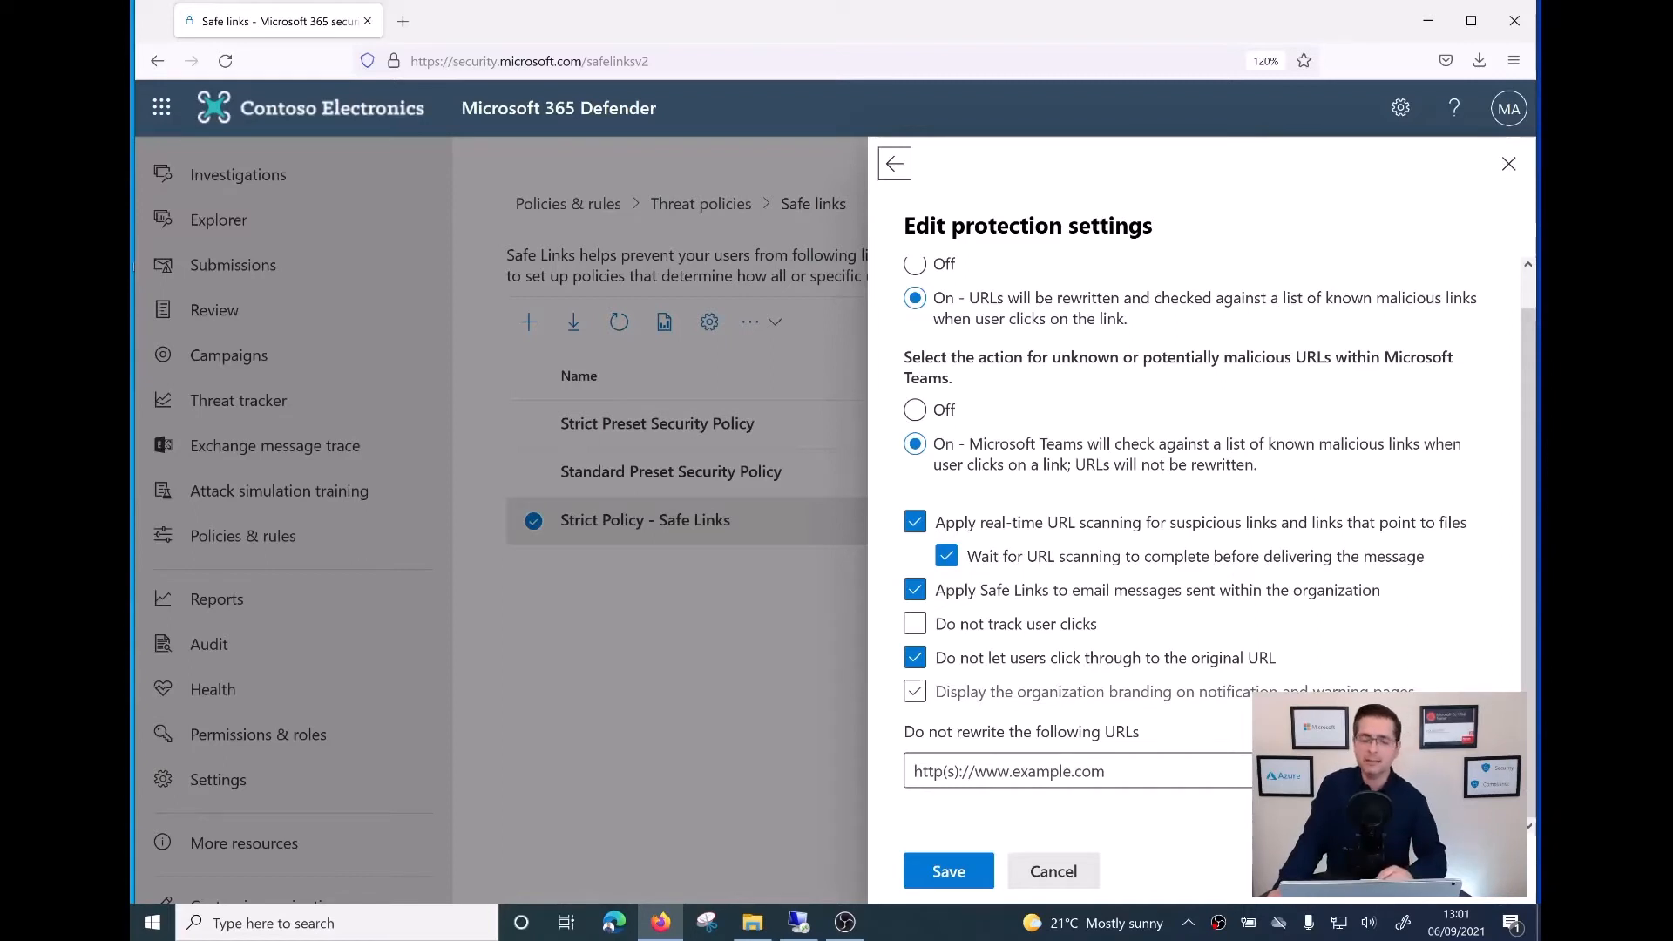
{"action": "left_click", "coordinate": [914, 691]}
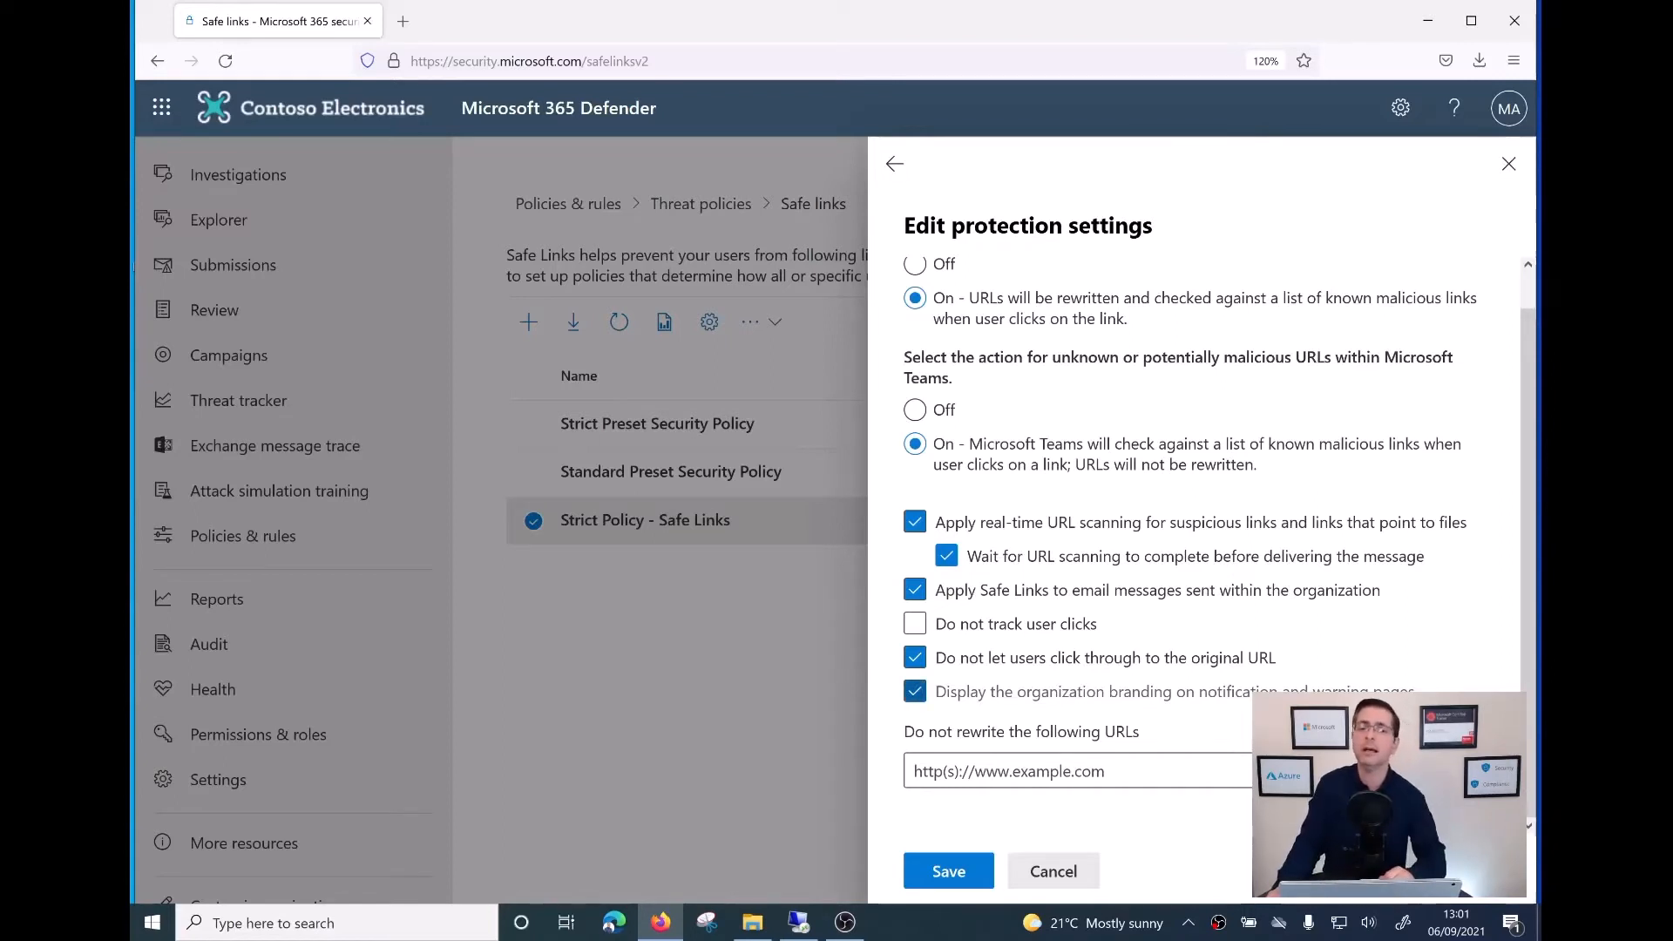
{"action": "left_click", "coordinate": [914, 691]}
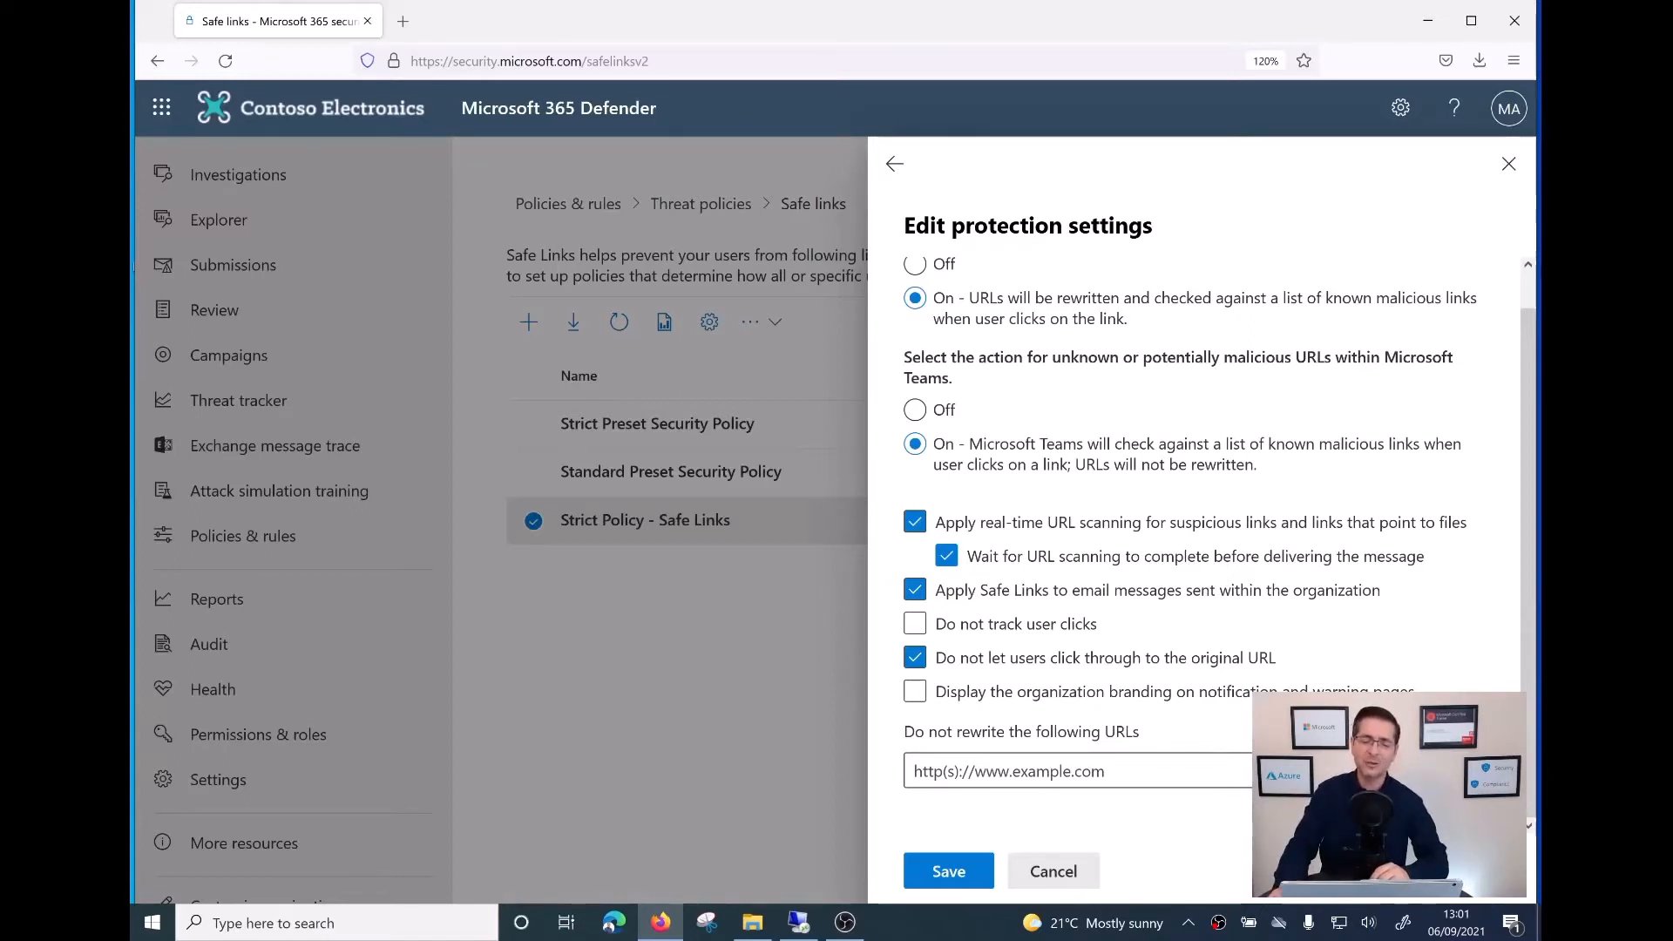
{"action": "left_click", "coordinate": [914, 771]}
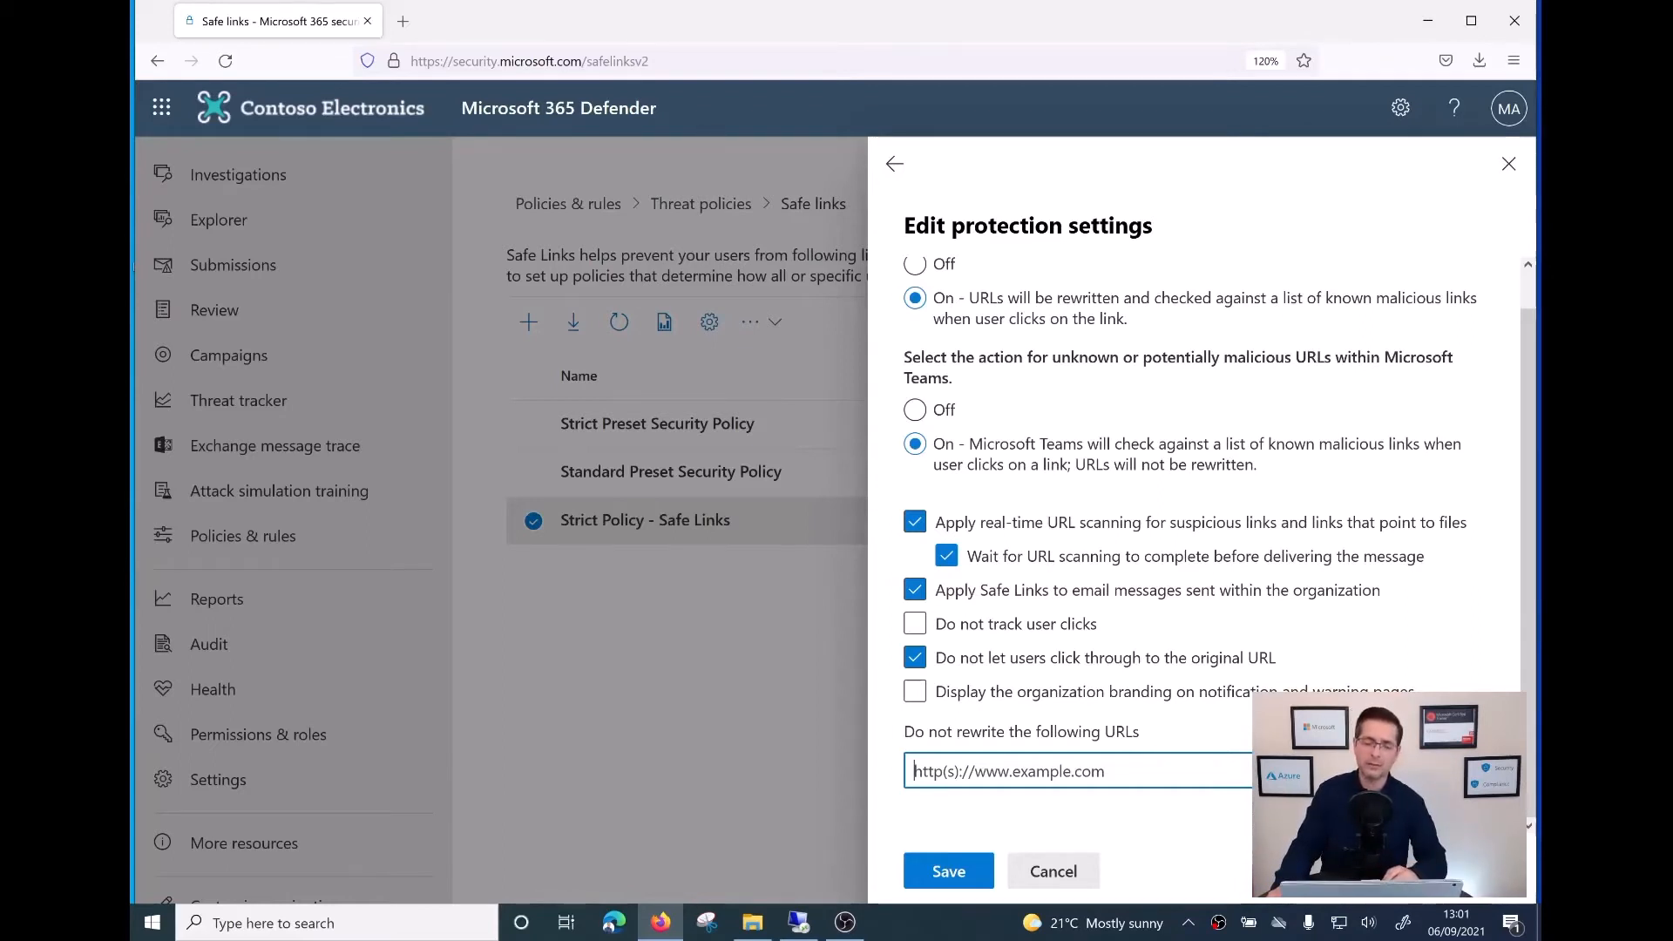
{"action": "scroll", "coordinate": [1211, 540], "scroll_direction": "up", "scroll_amount": 1}
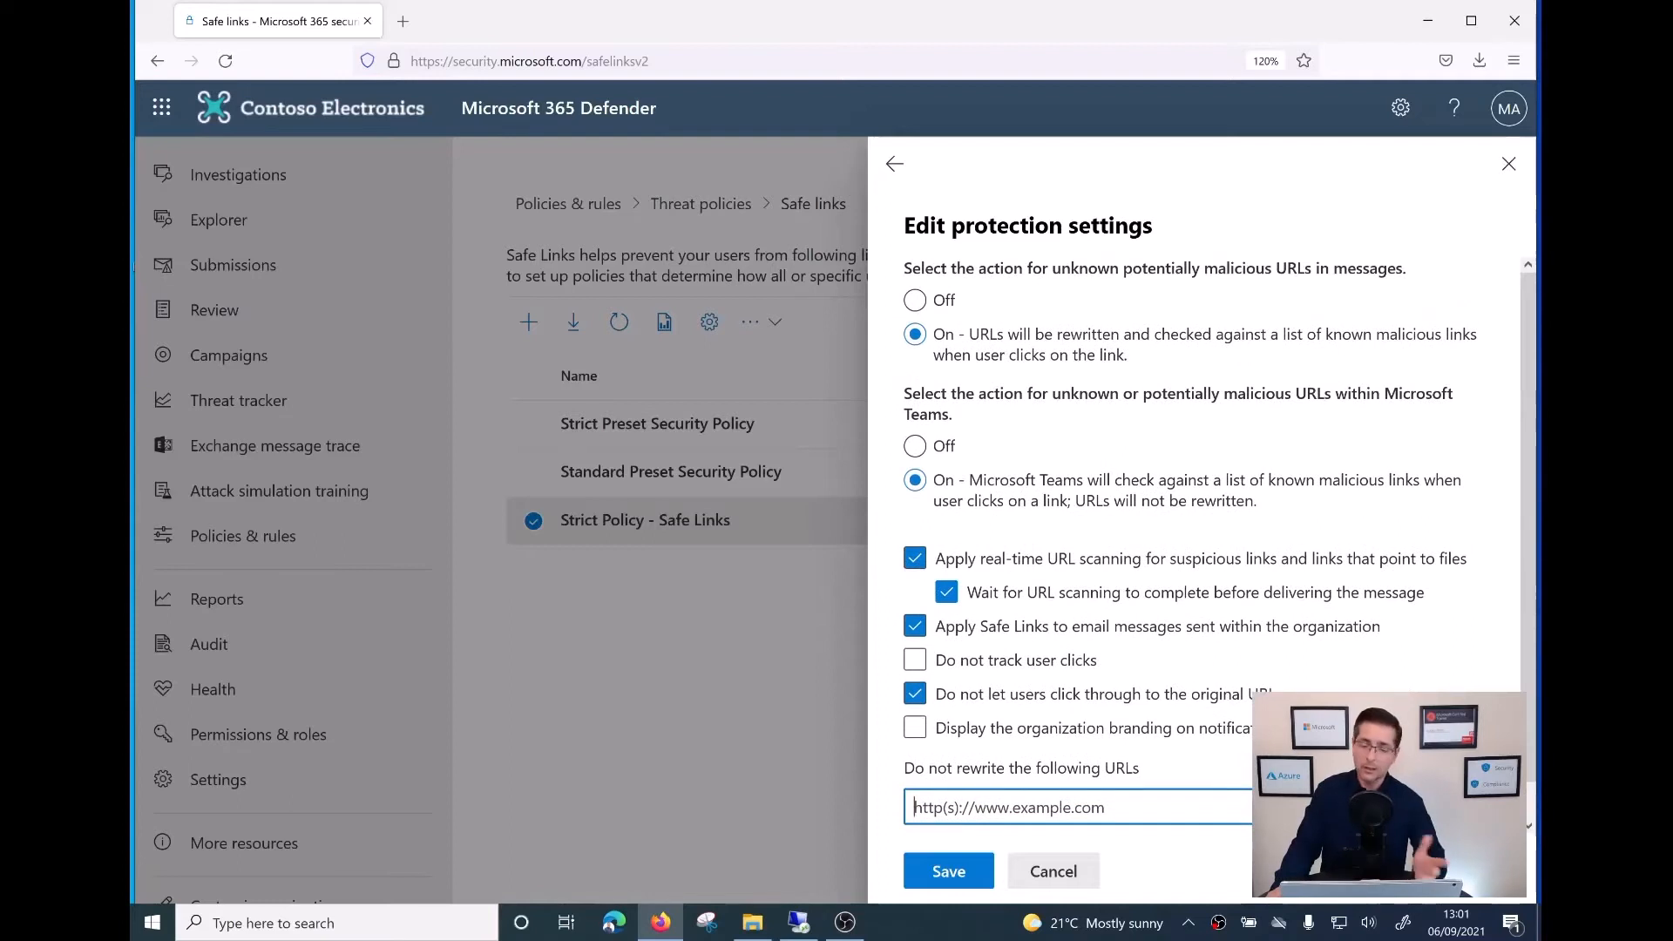
{"action": "scroll", "coordinate": [1211, 540], "scroll_direction": "down", "scroll_amount": 1}
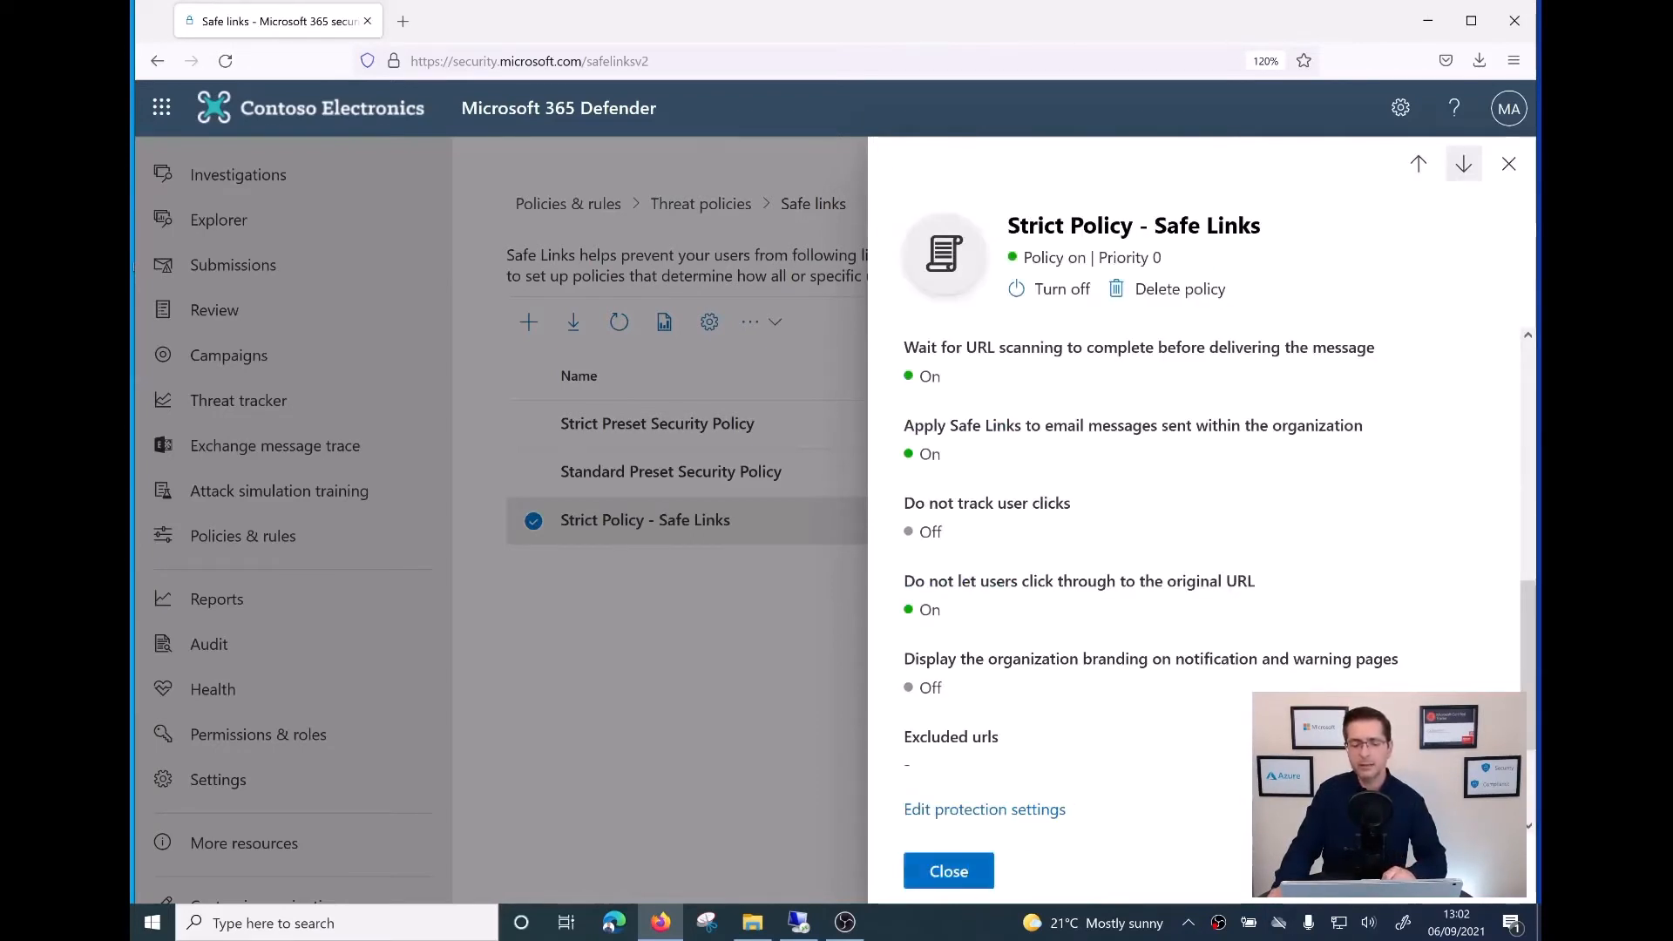
{"action": "left_click", "coordinate": [948, 871]}
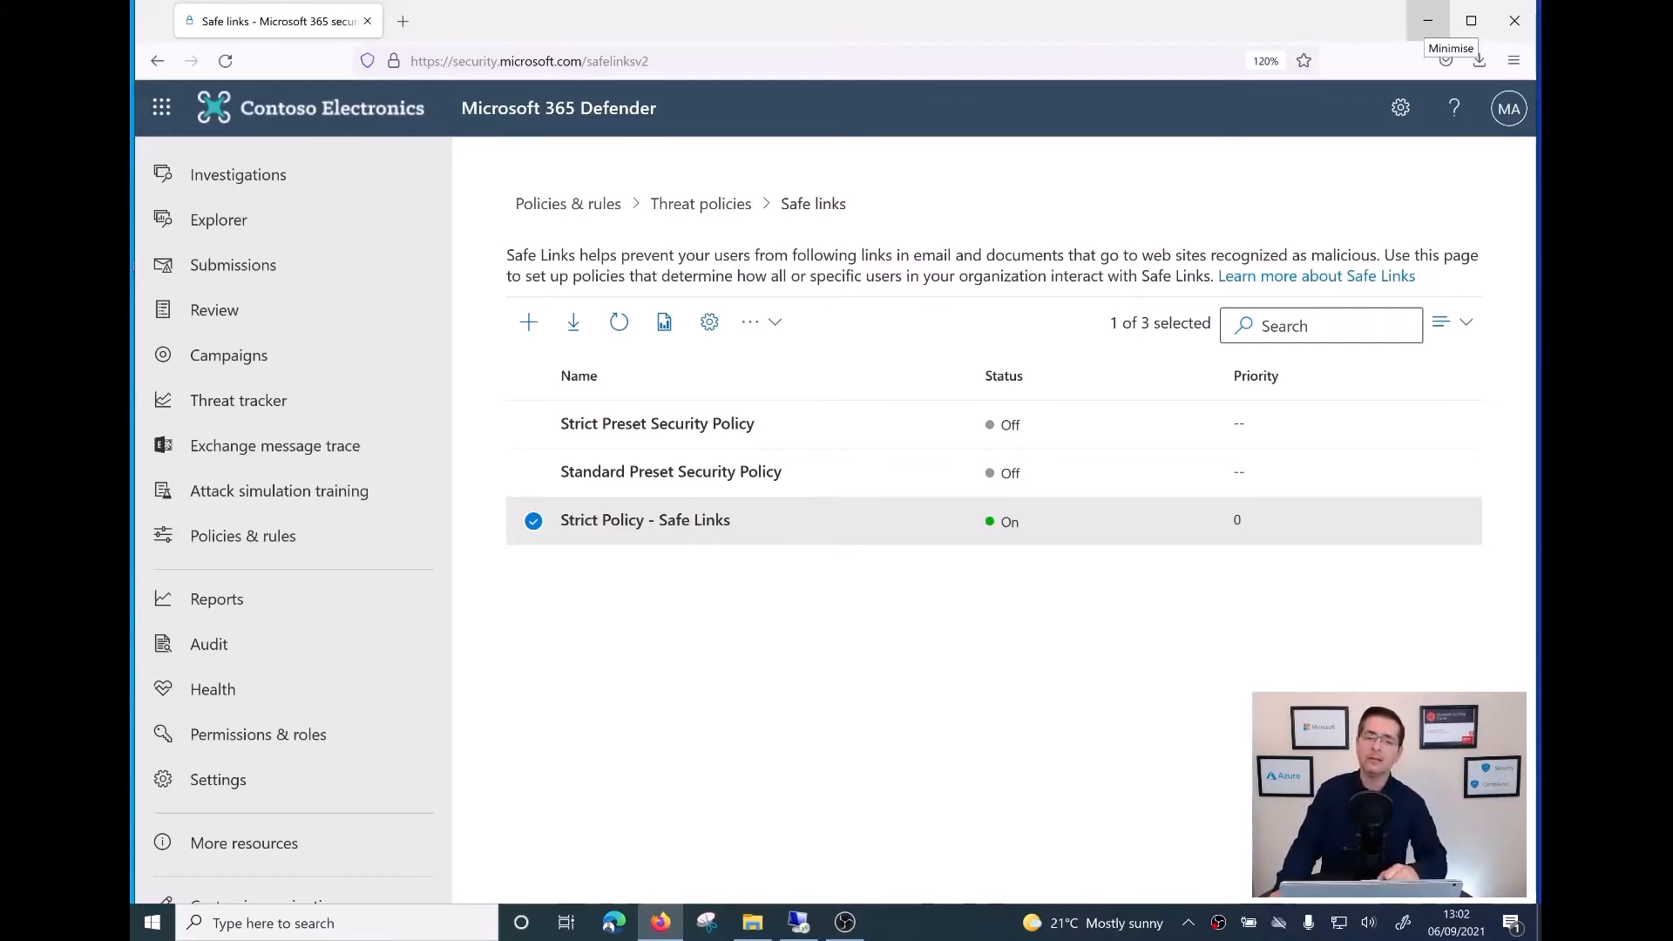
{"action": "left_click", "coordinate": [1427, 20]}
{"action": "mouse_move", "coordinate": [798, 921]}
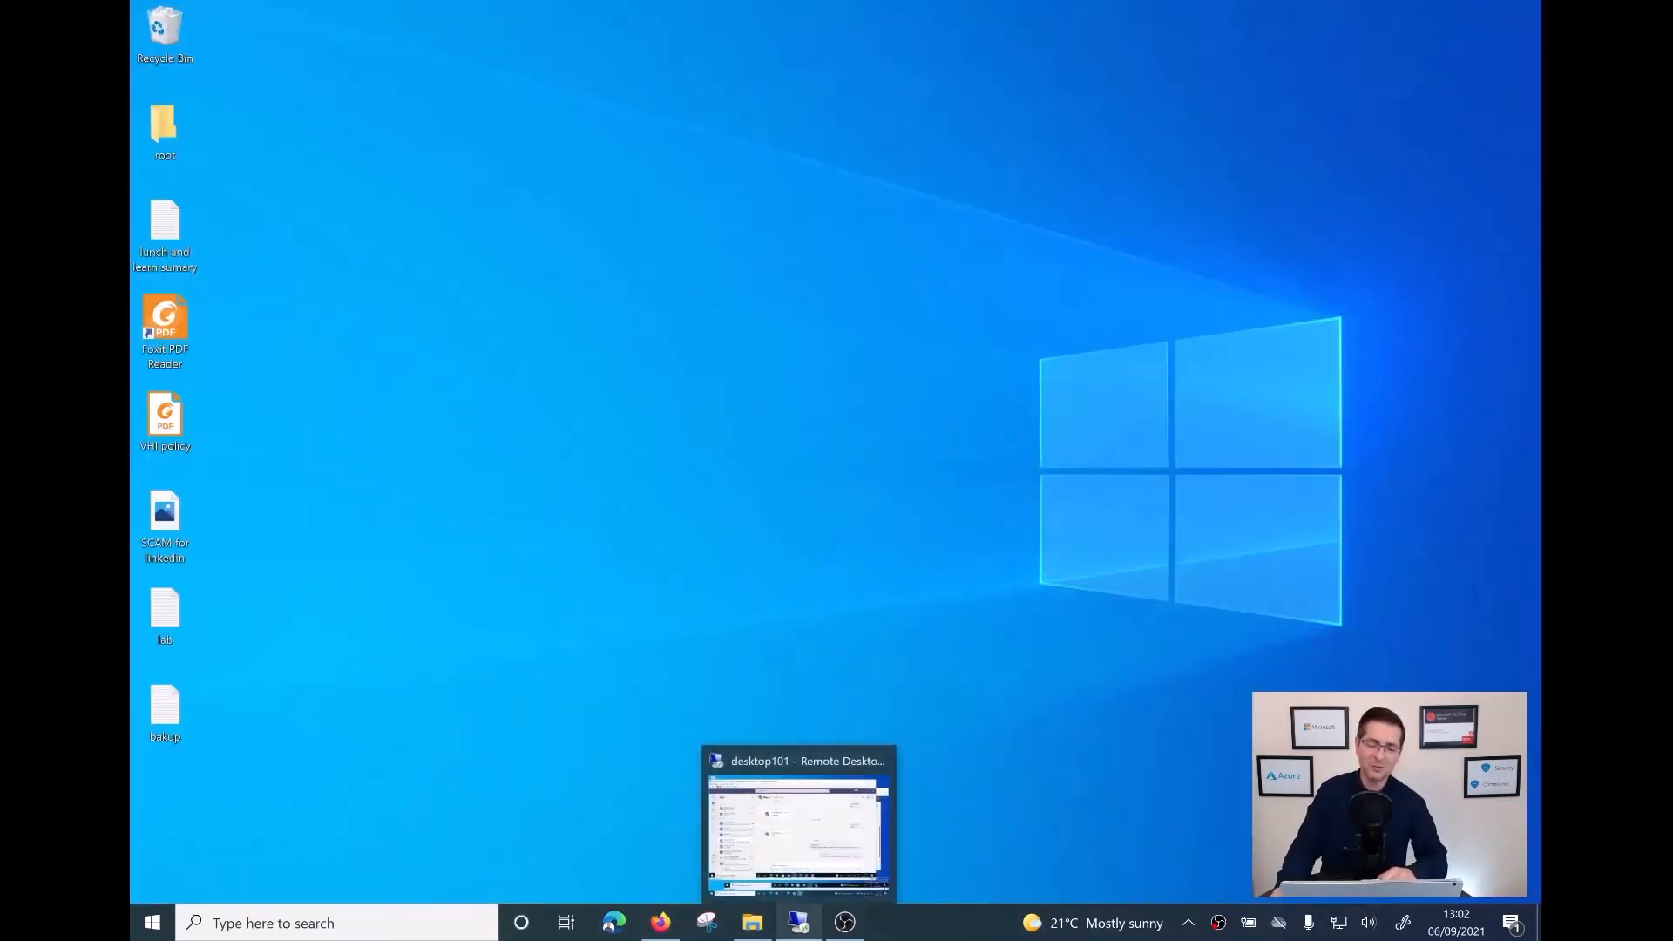
{"action": "left_click", "coordinate": [798, 828]}
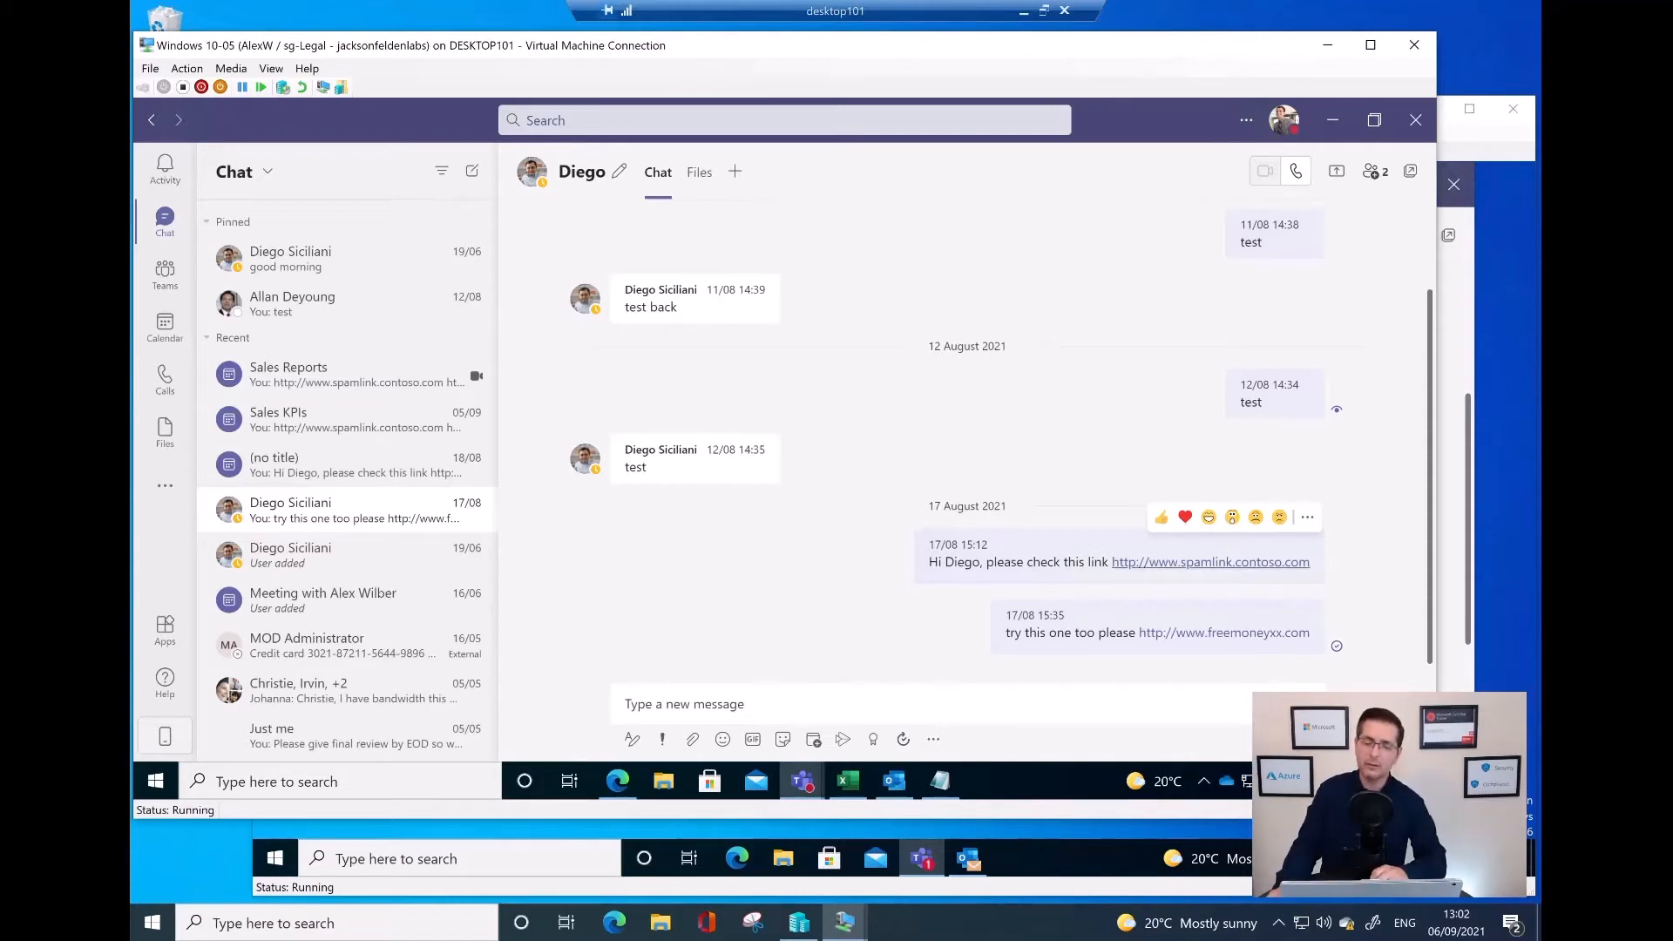
{"action": "left_click", "coordinate": [1211, 563]}
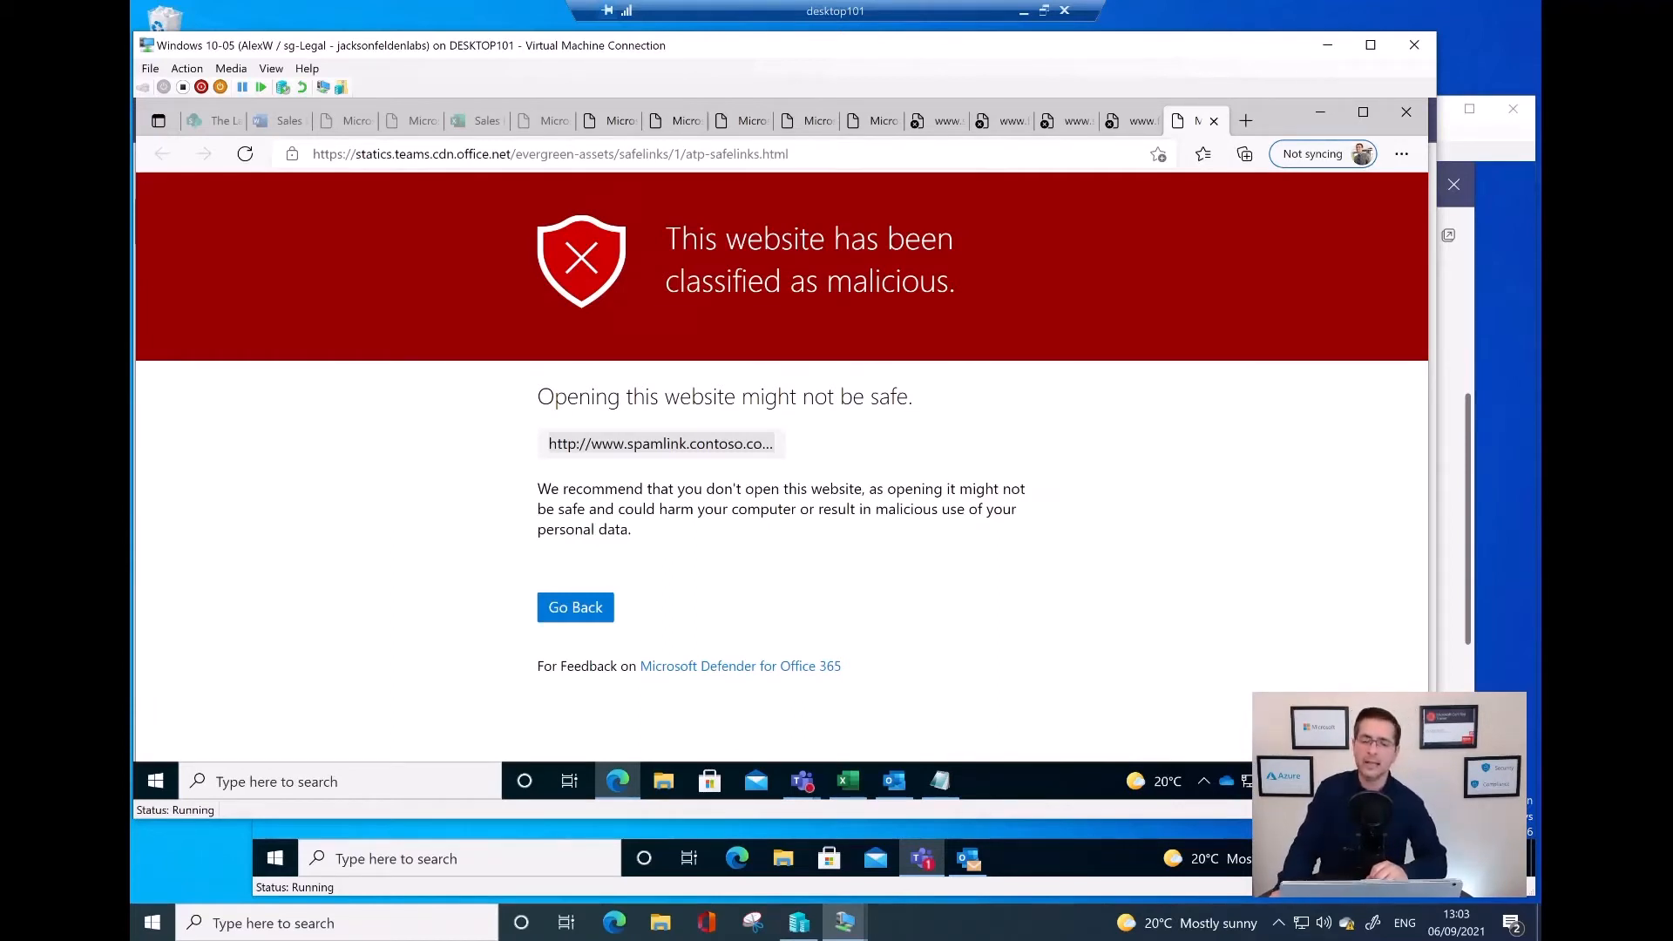
{"action": "left_click", "coordinate": [1320, 112]}
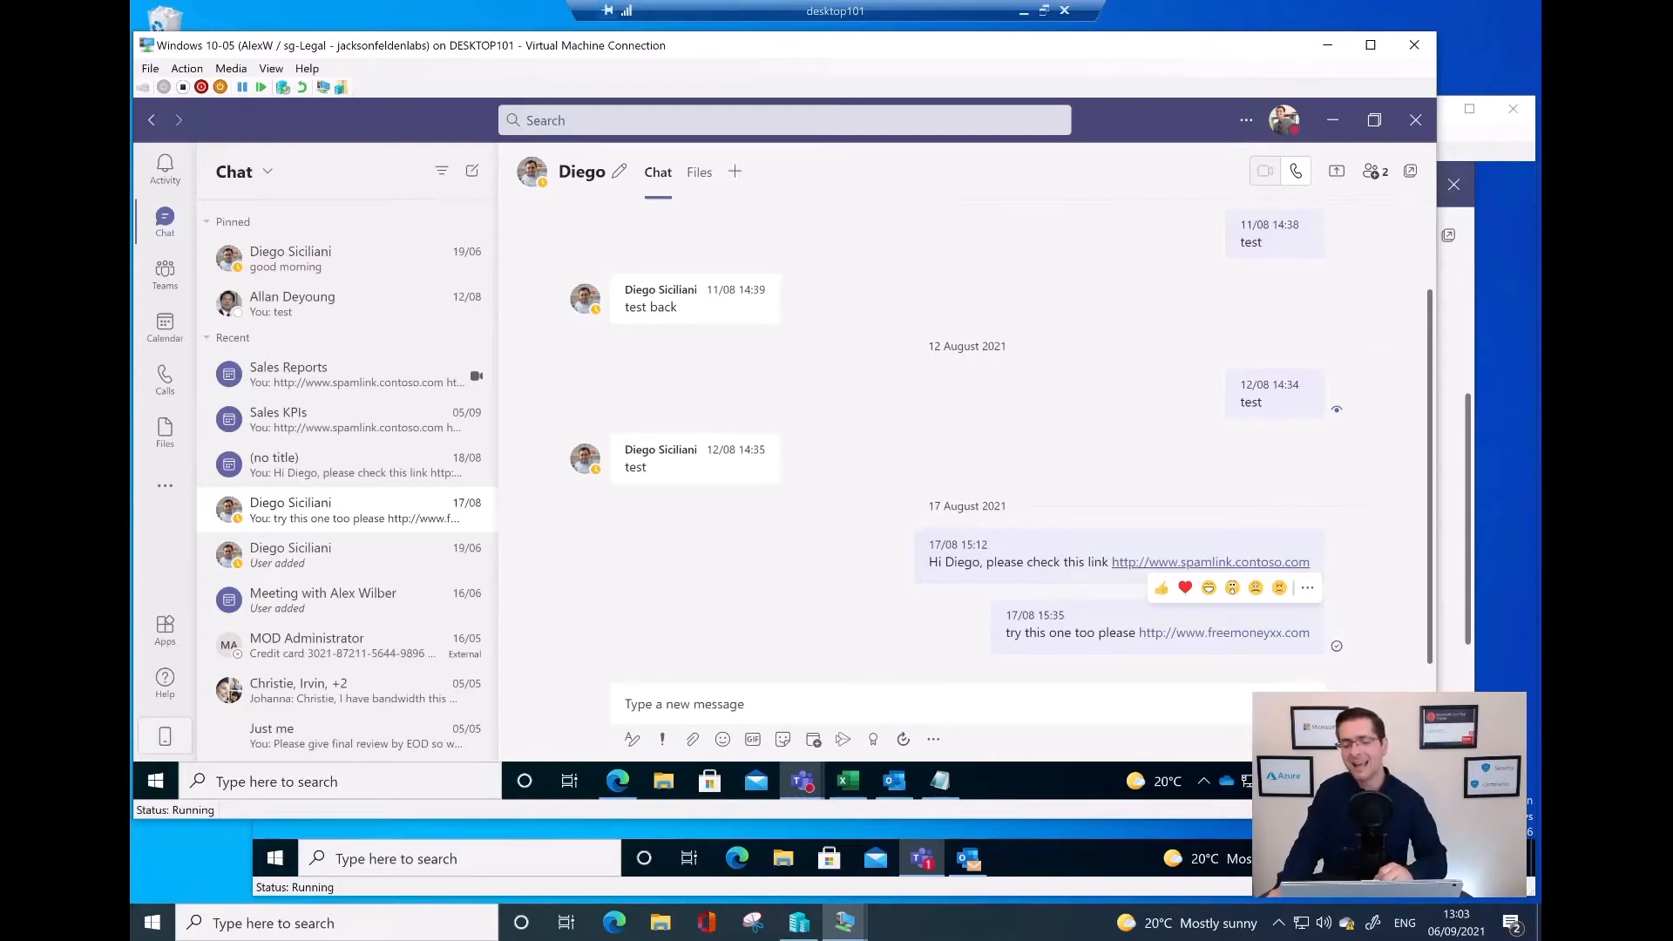
{"action": "left_click", "coordinate": [1225, 632]}
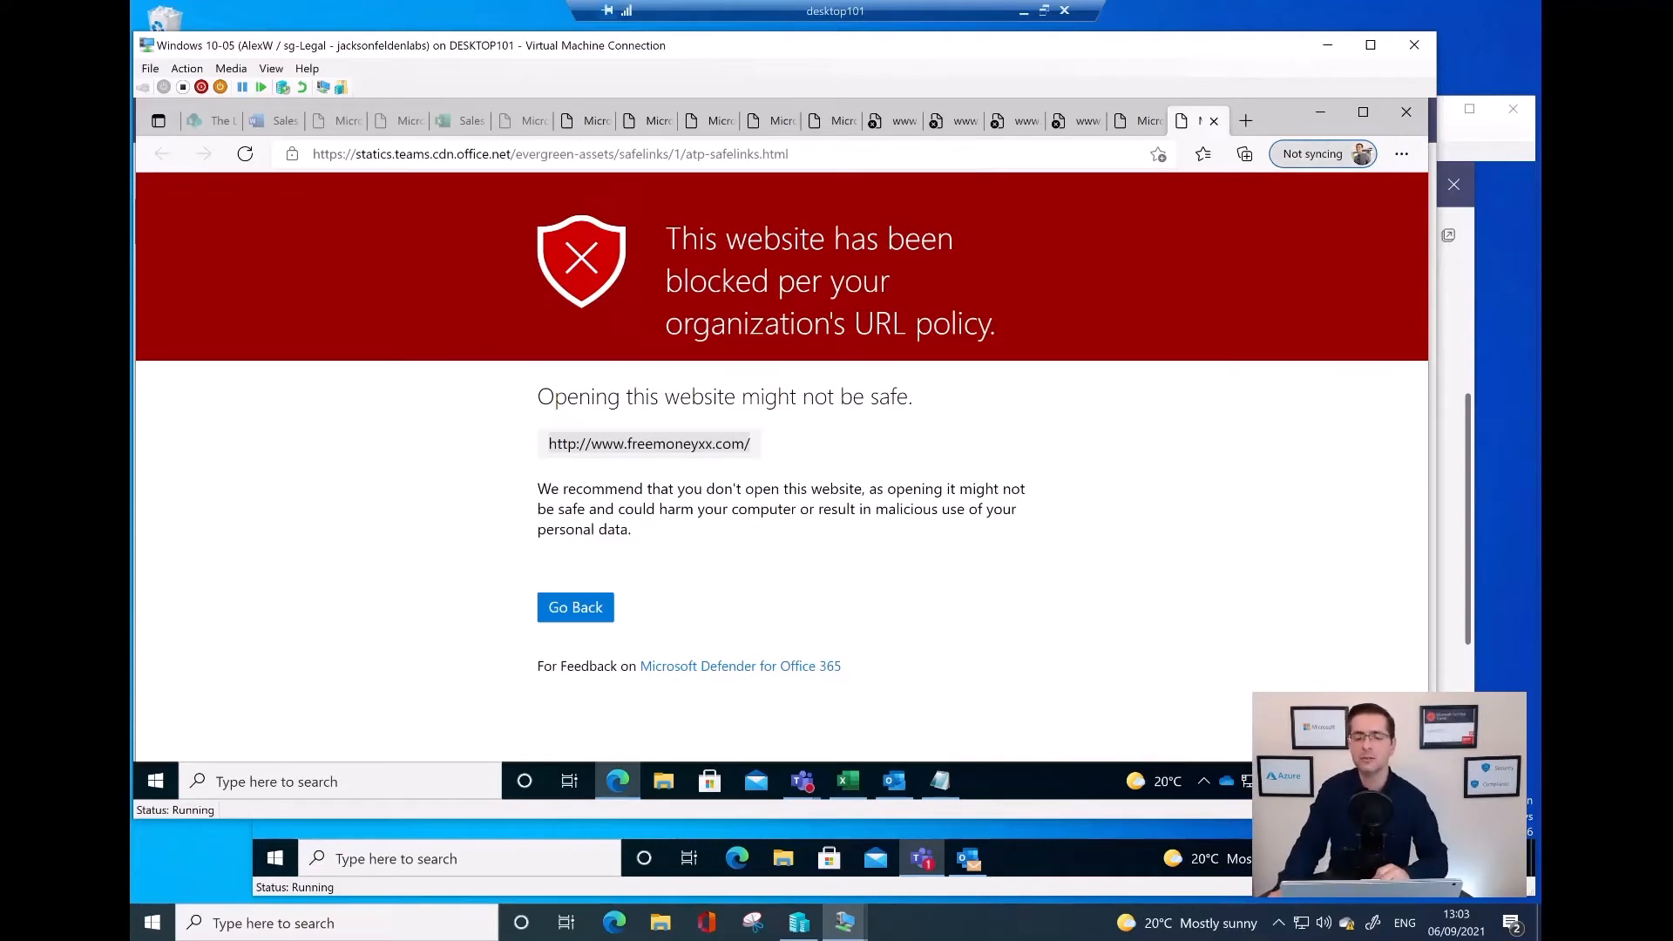
{"action": "left_click", "coordinate": [1319, 112]}
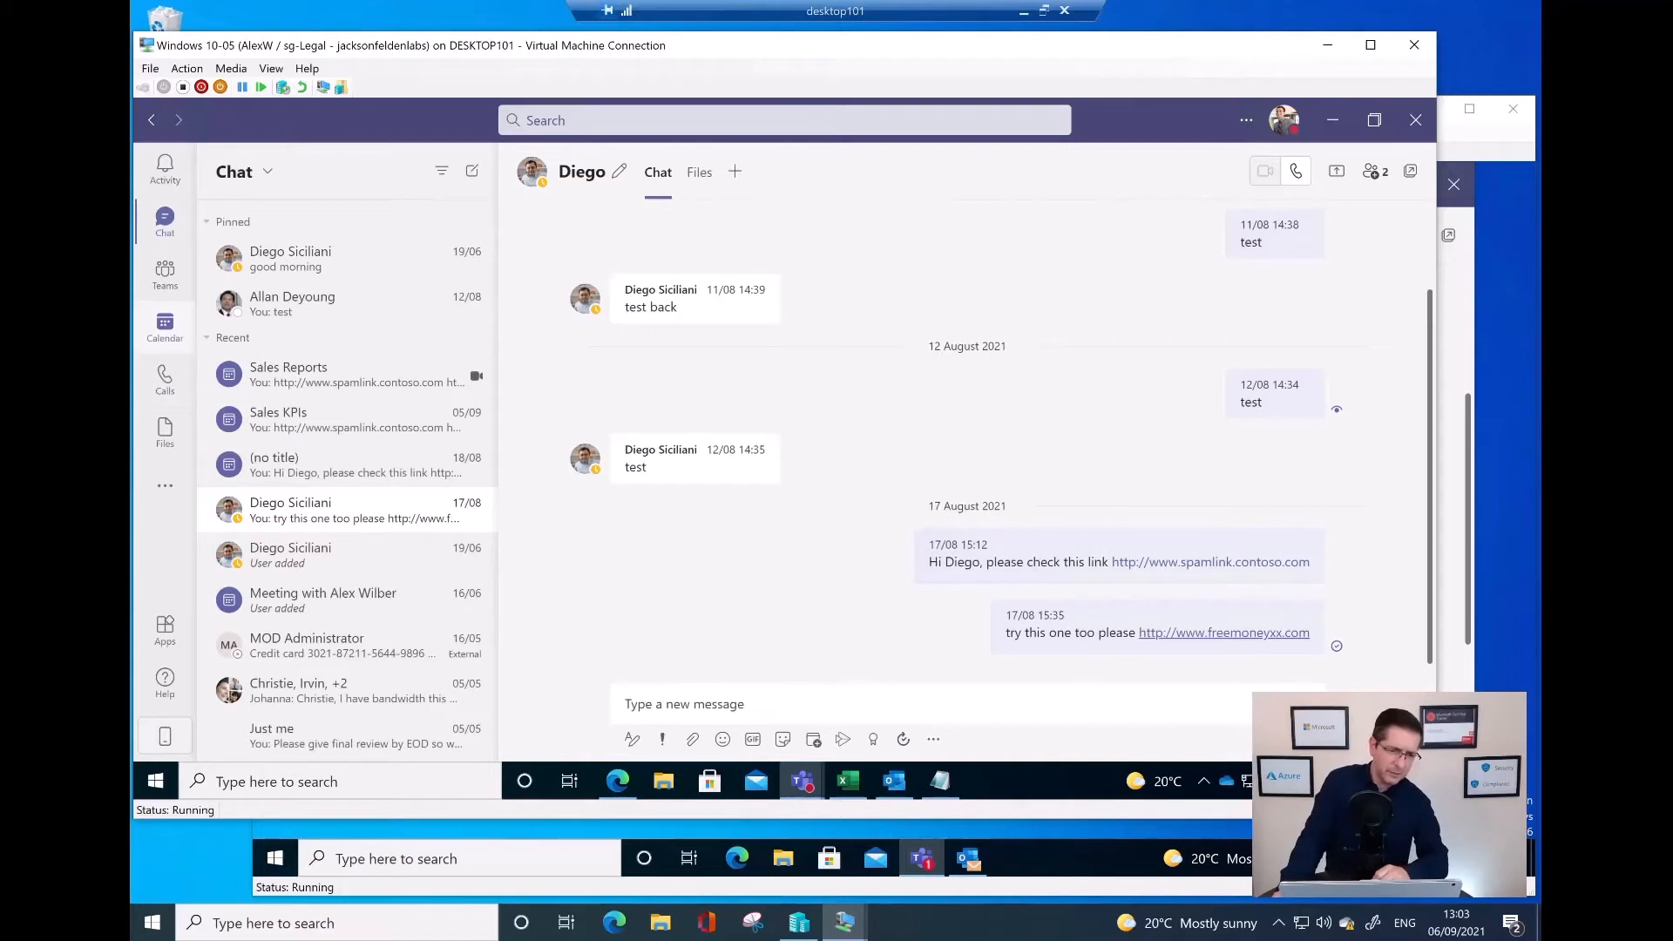
{"action": "left_click", "coordinate": [165, 272]}
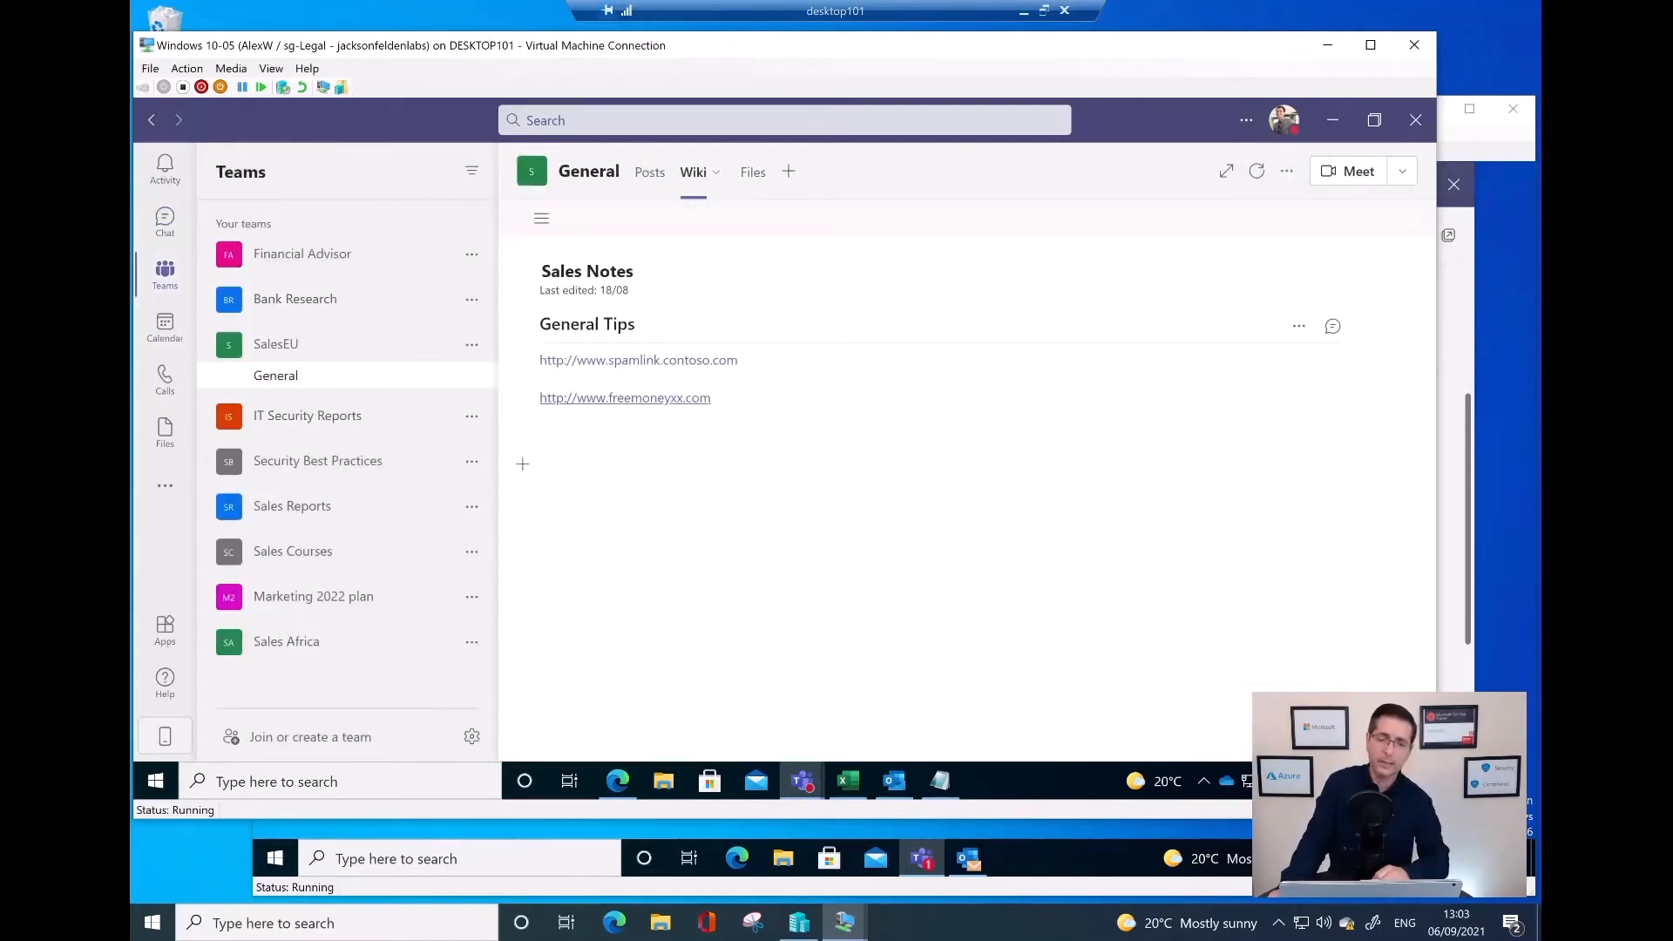
{"action": "left_click", "coordinate": [649, 171]}
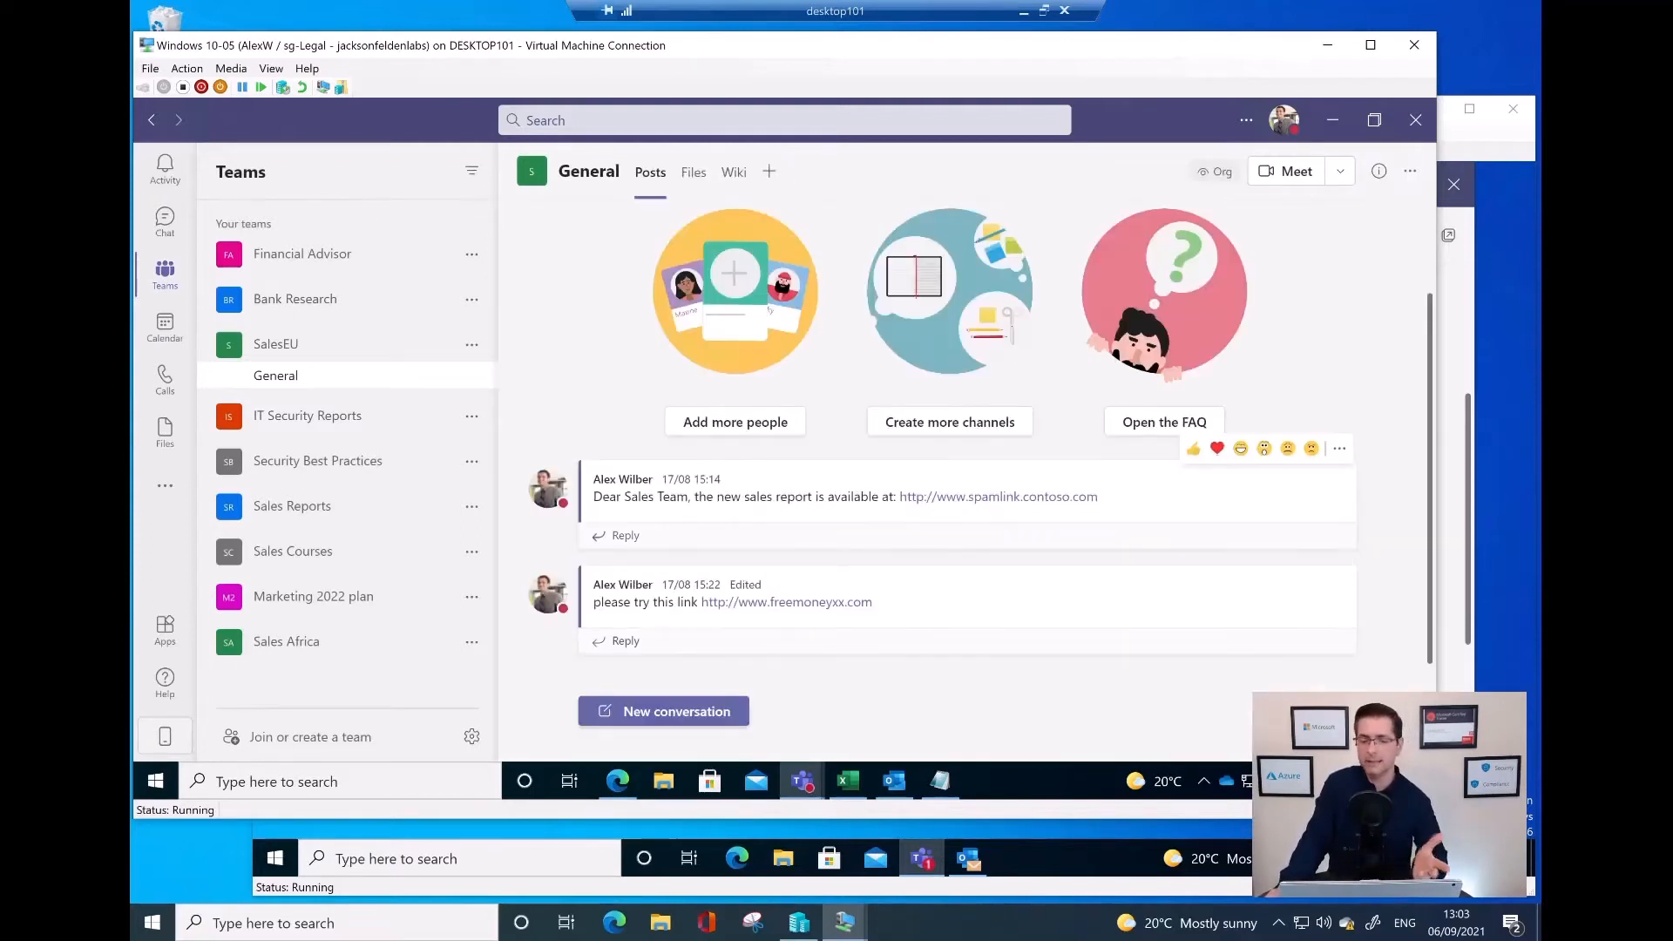
{"action": "left_click", "coordinate": [997, 497]}
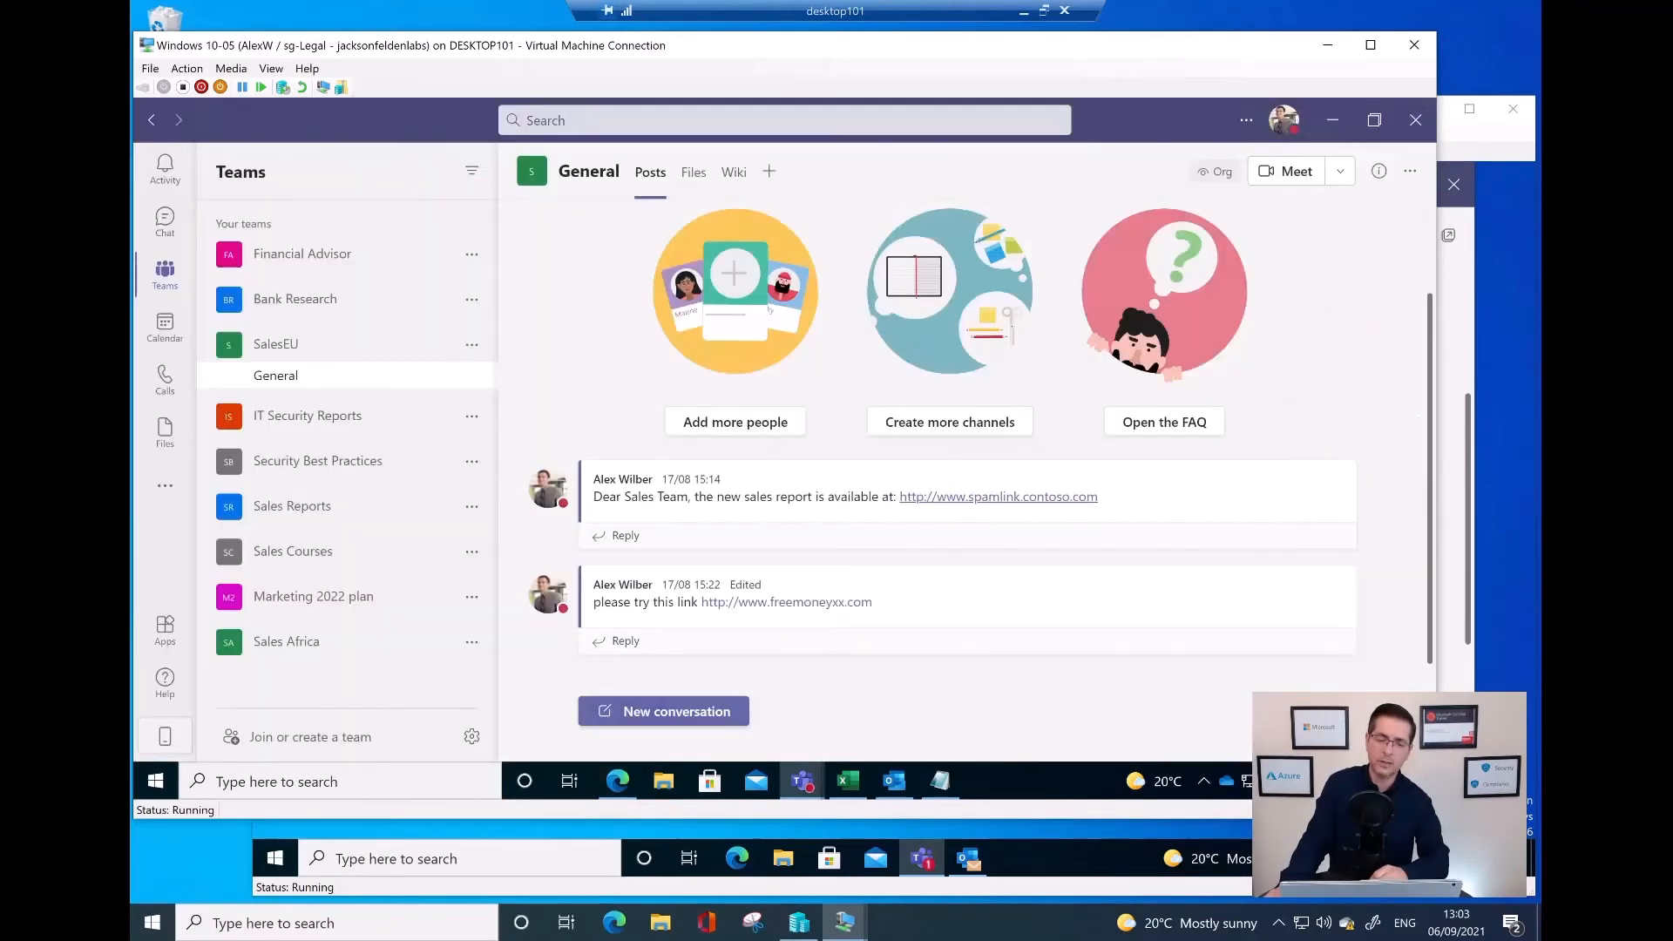
{"action": "left_click", "coordinate": [1320, 111]}
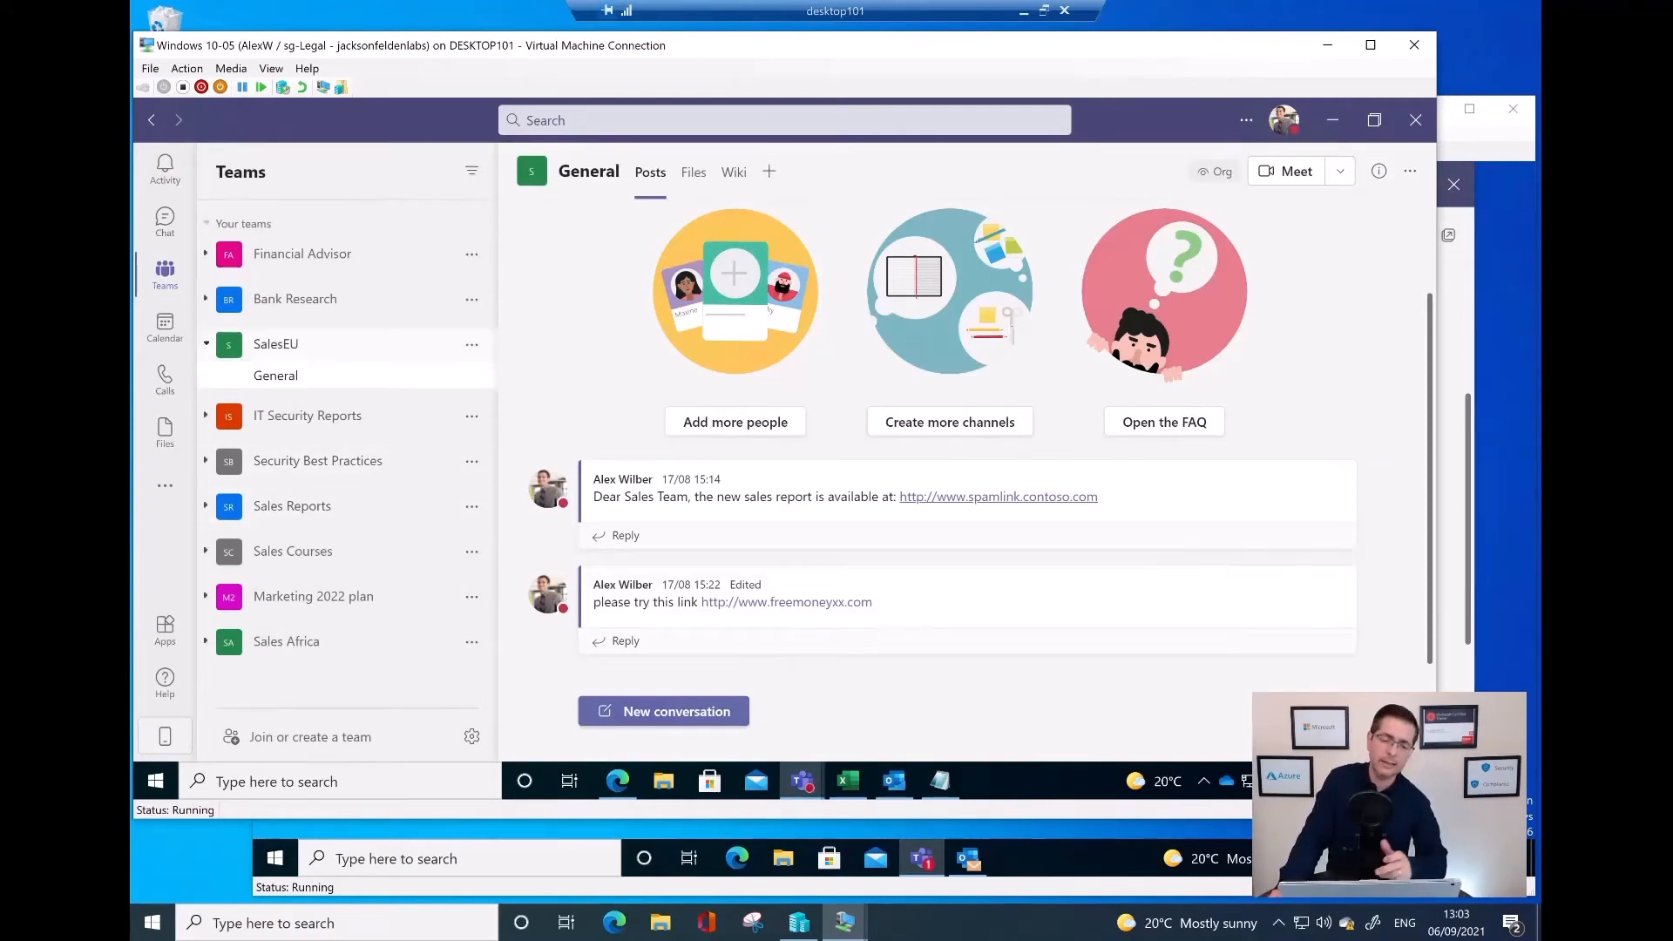
{"action": "left_click", "coordinate": [786, 602]}
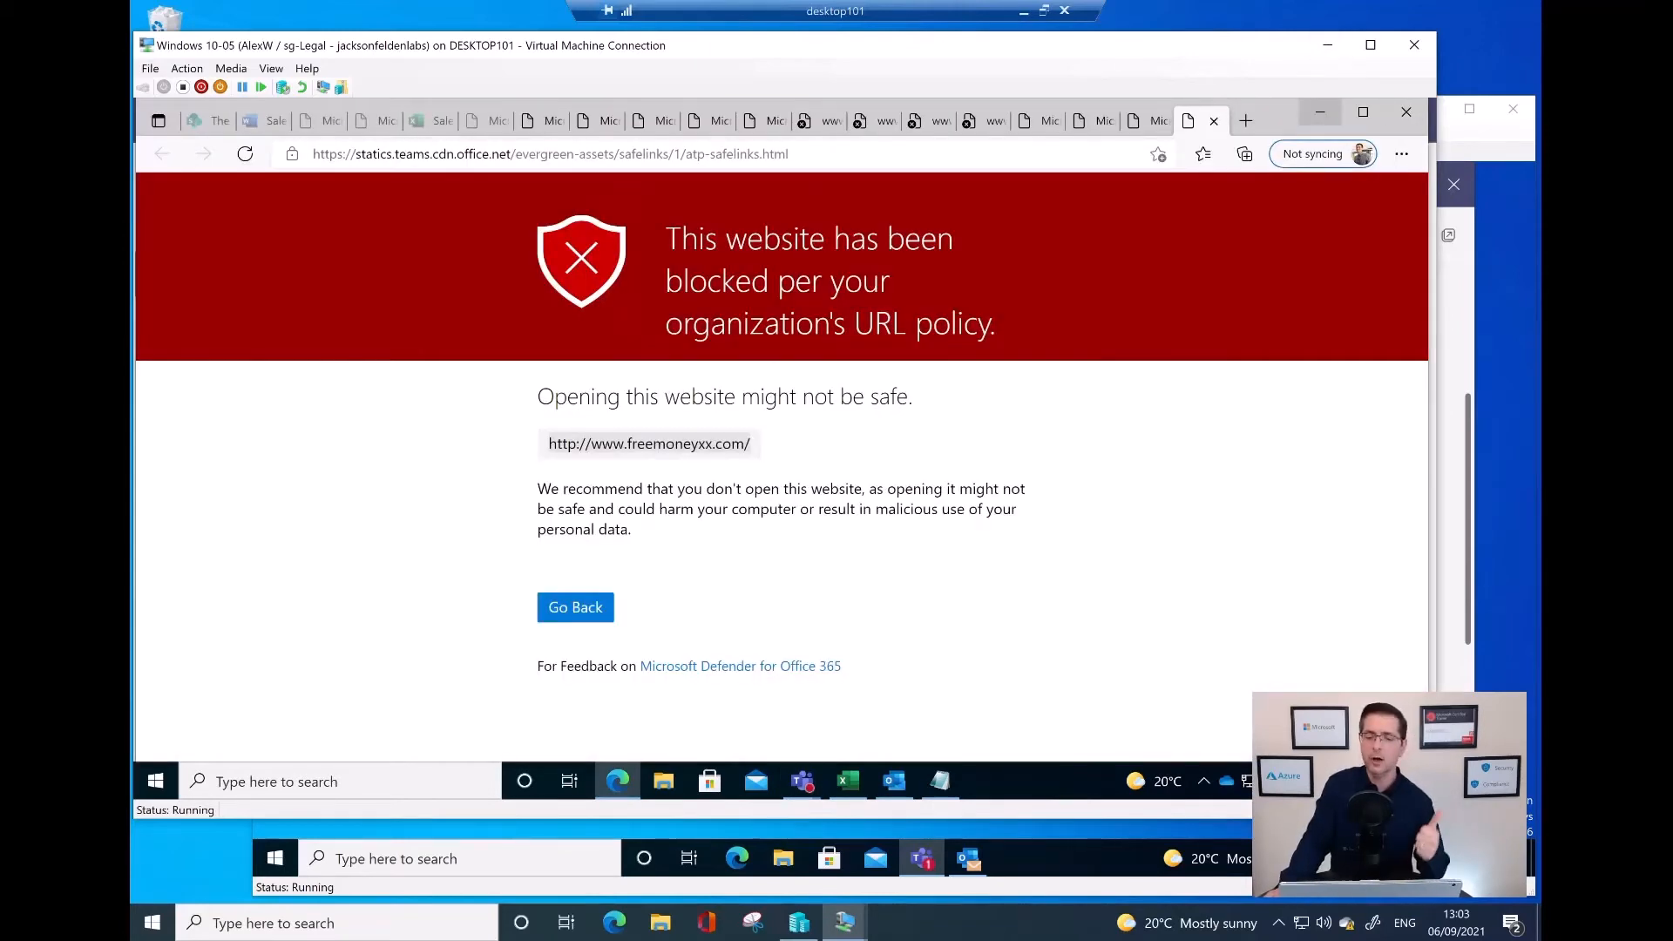
{"action": "left_click", "coordinate": [1320, 112]}
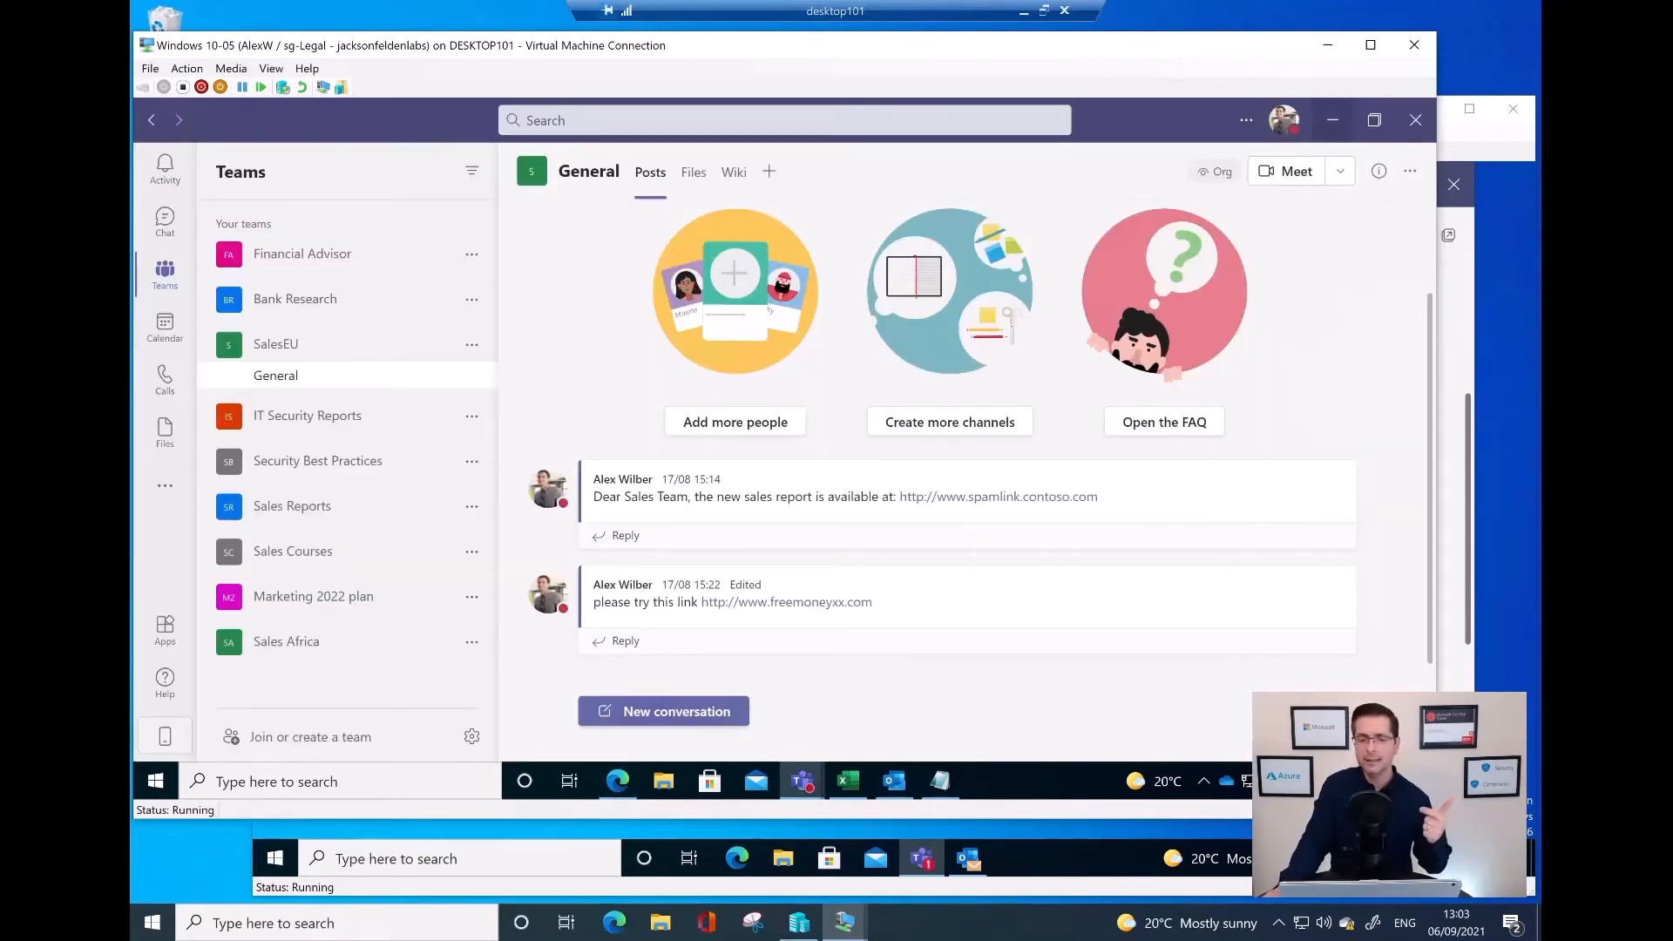
{"action": "left_click", "coordinate": [1330, 120]}
{"action": "left_click", "coordinate": [1320, 116]}
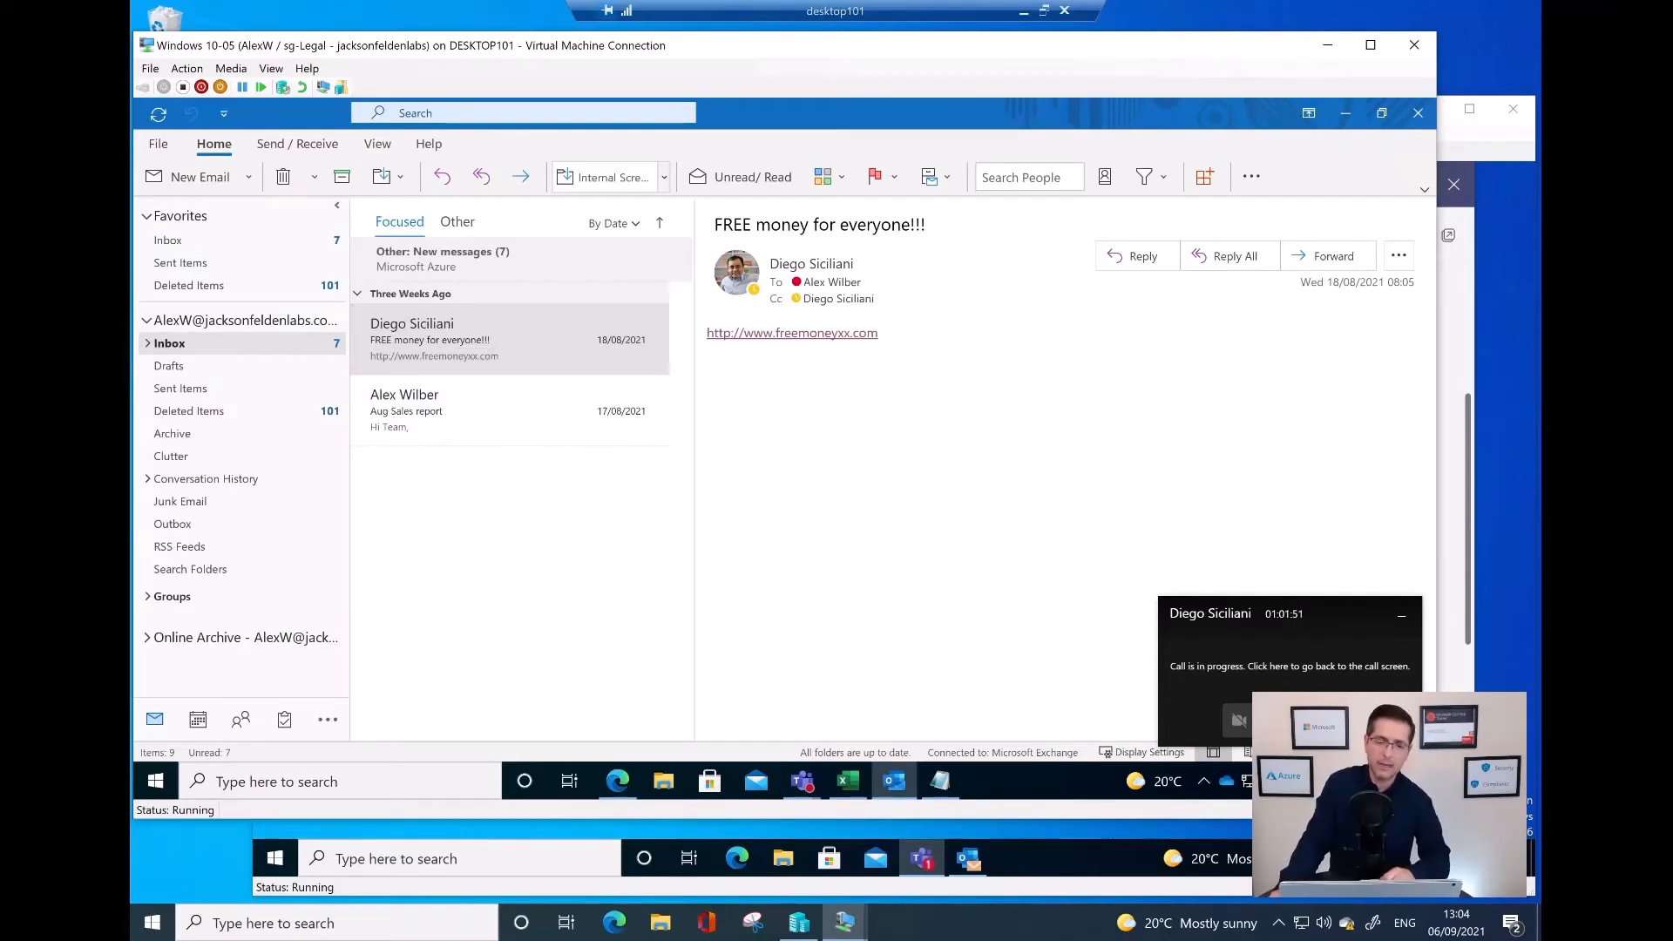
{"action": "mouse_move", "coordinate": [737, 271]}
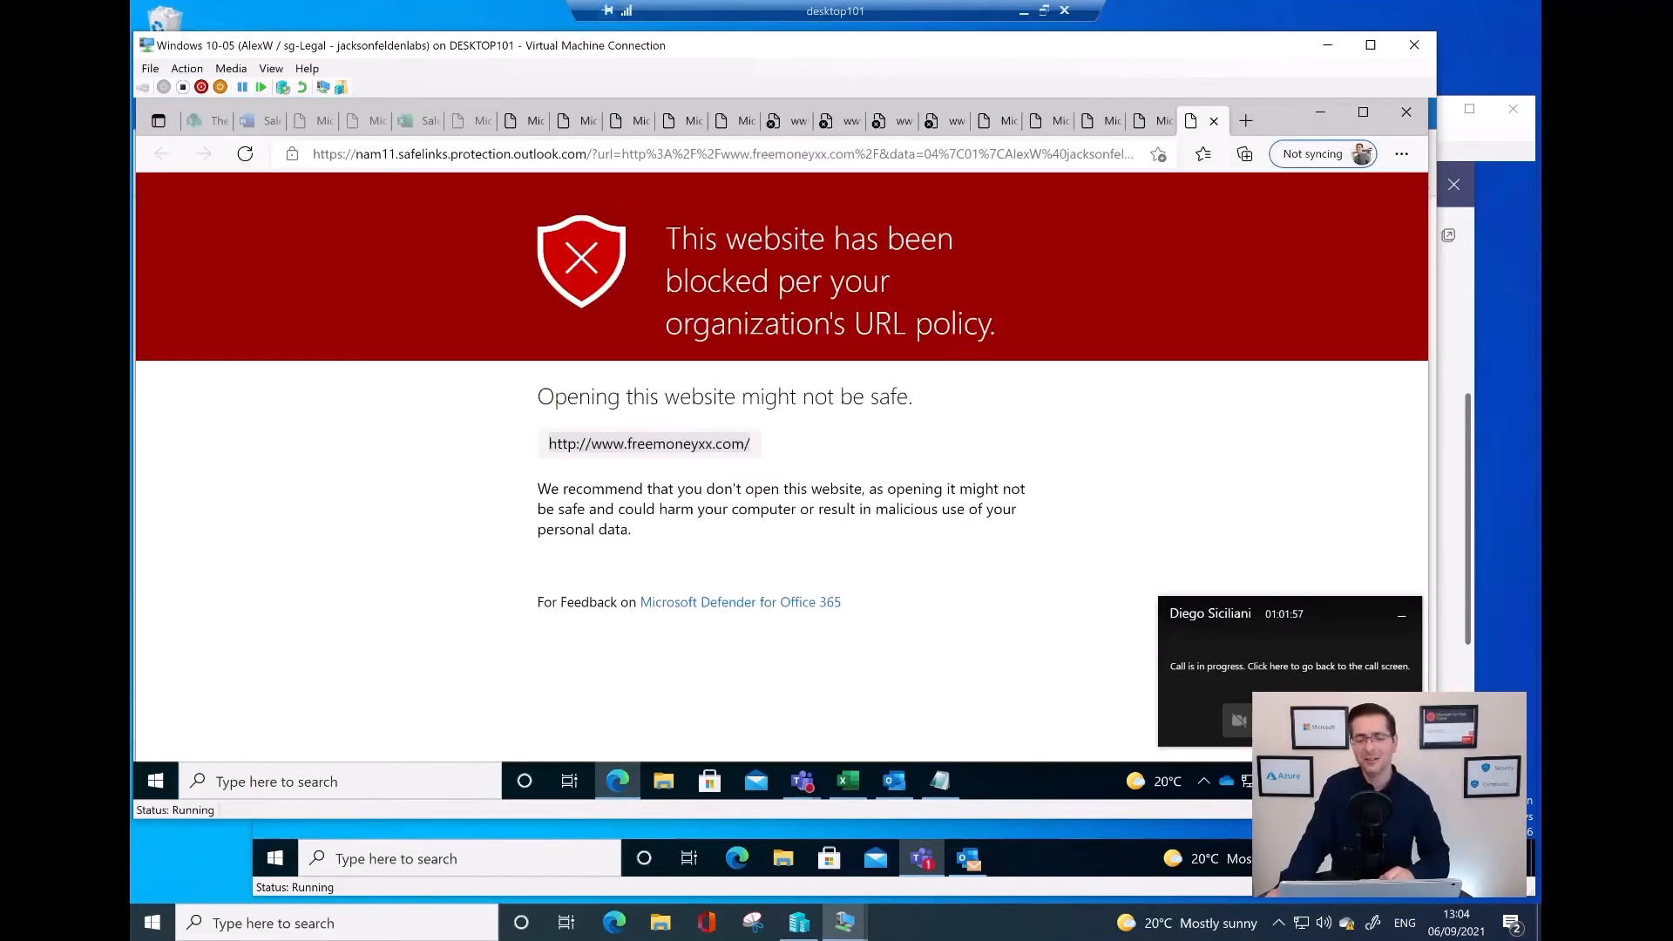
{"action": "left_click", "coordinate": [1401, 615]}
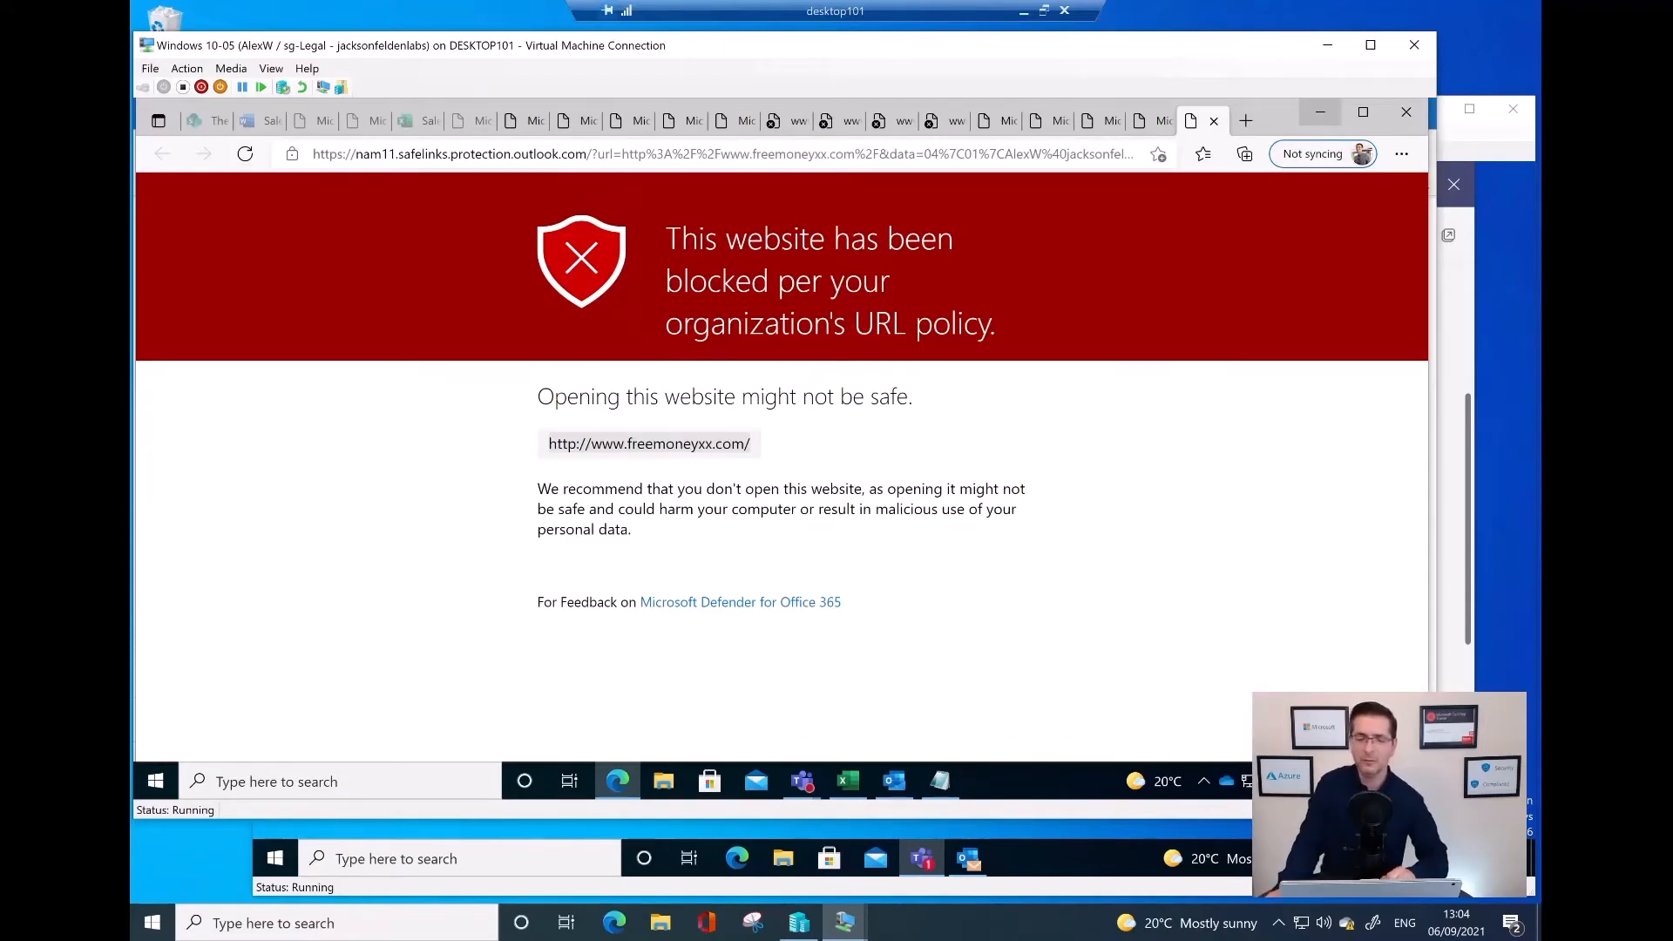
{"action": "left_click", "coordinate": [1320, 112]}
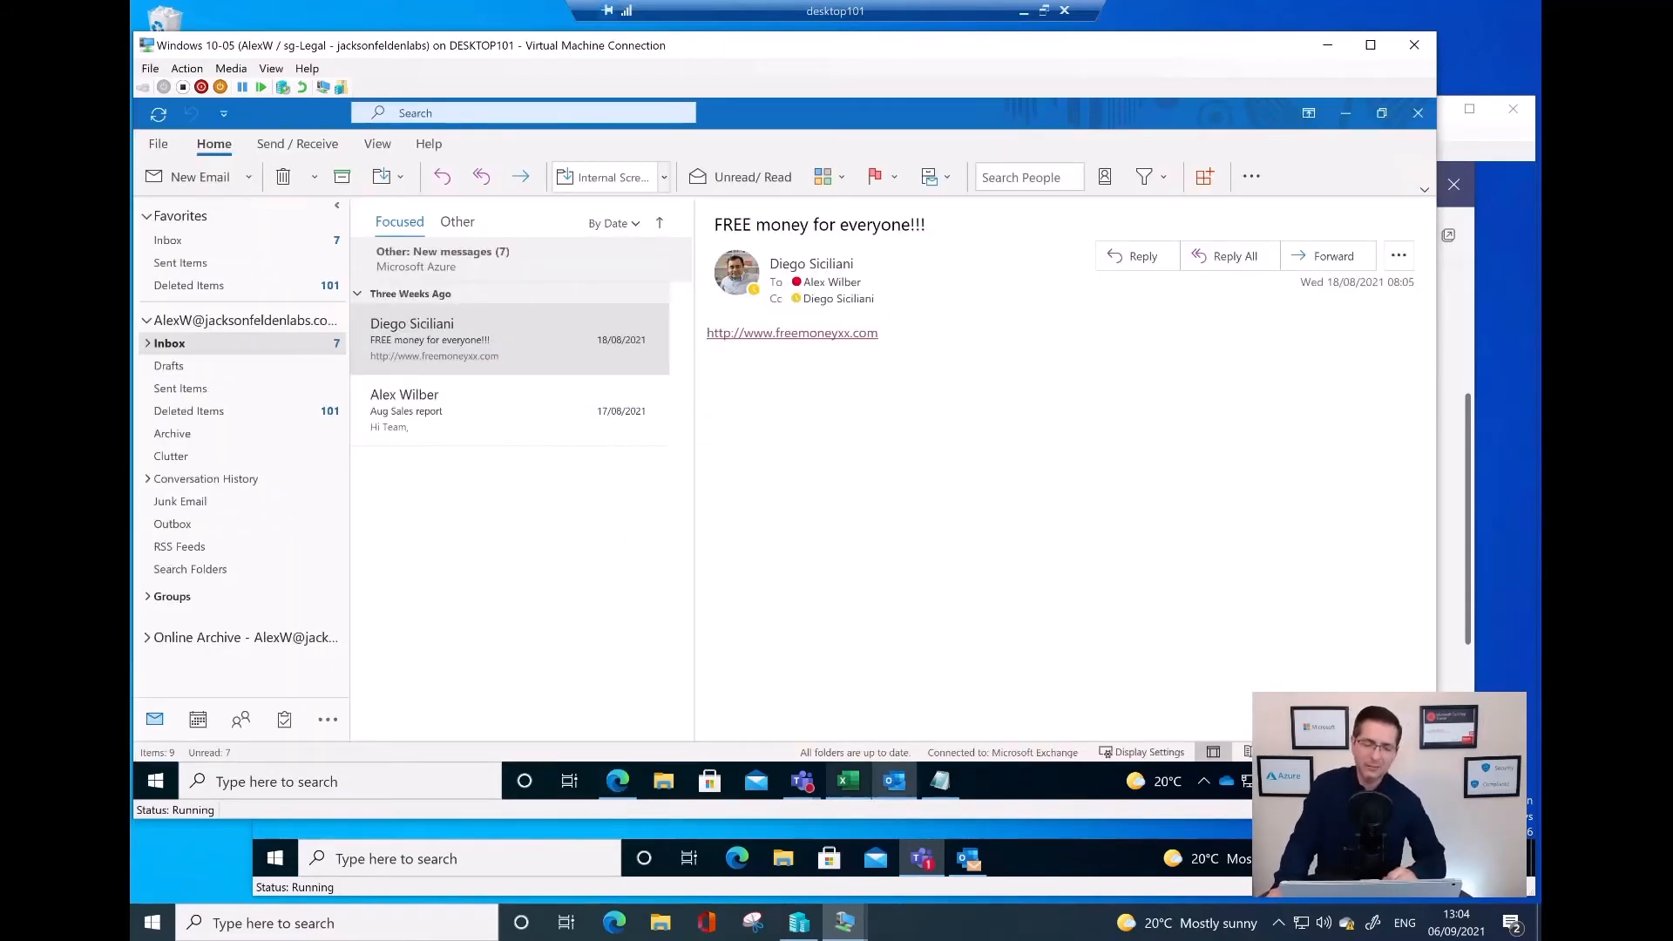
- Switch to Excel and test Link1 and Link2 in the Sales KPIs (link test).xlsx workbook
{"action": "left_click", "coordinate": [848, 780]}
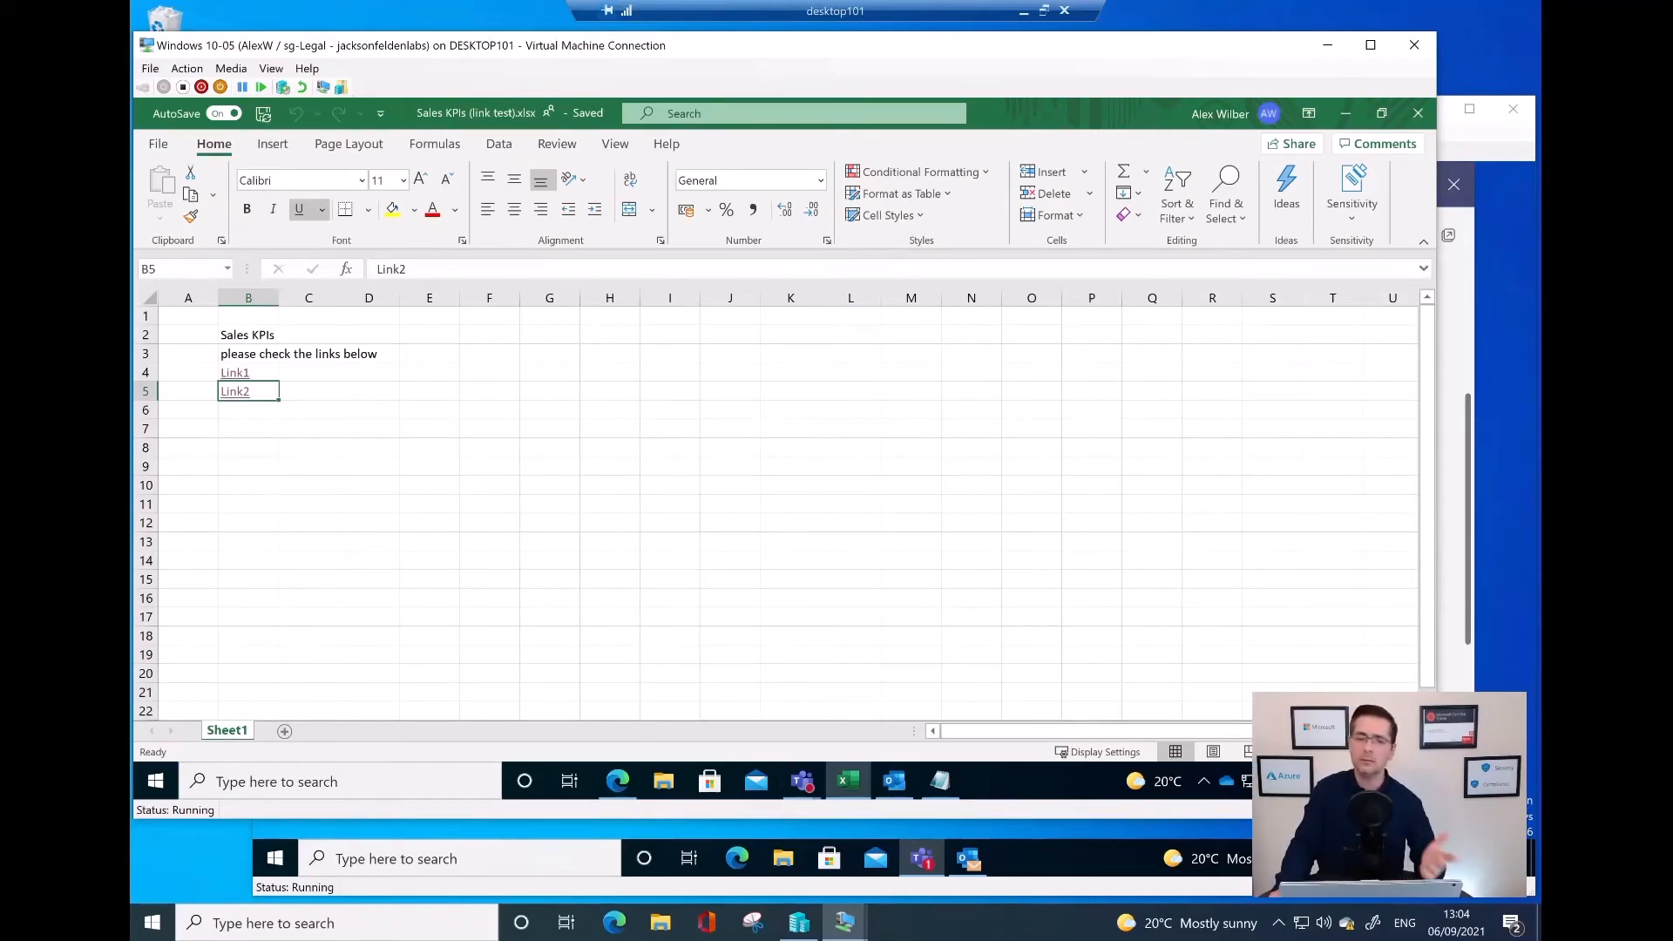
{"action": "left_click", "coordinate": [429, 503]}
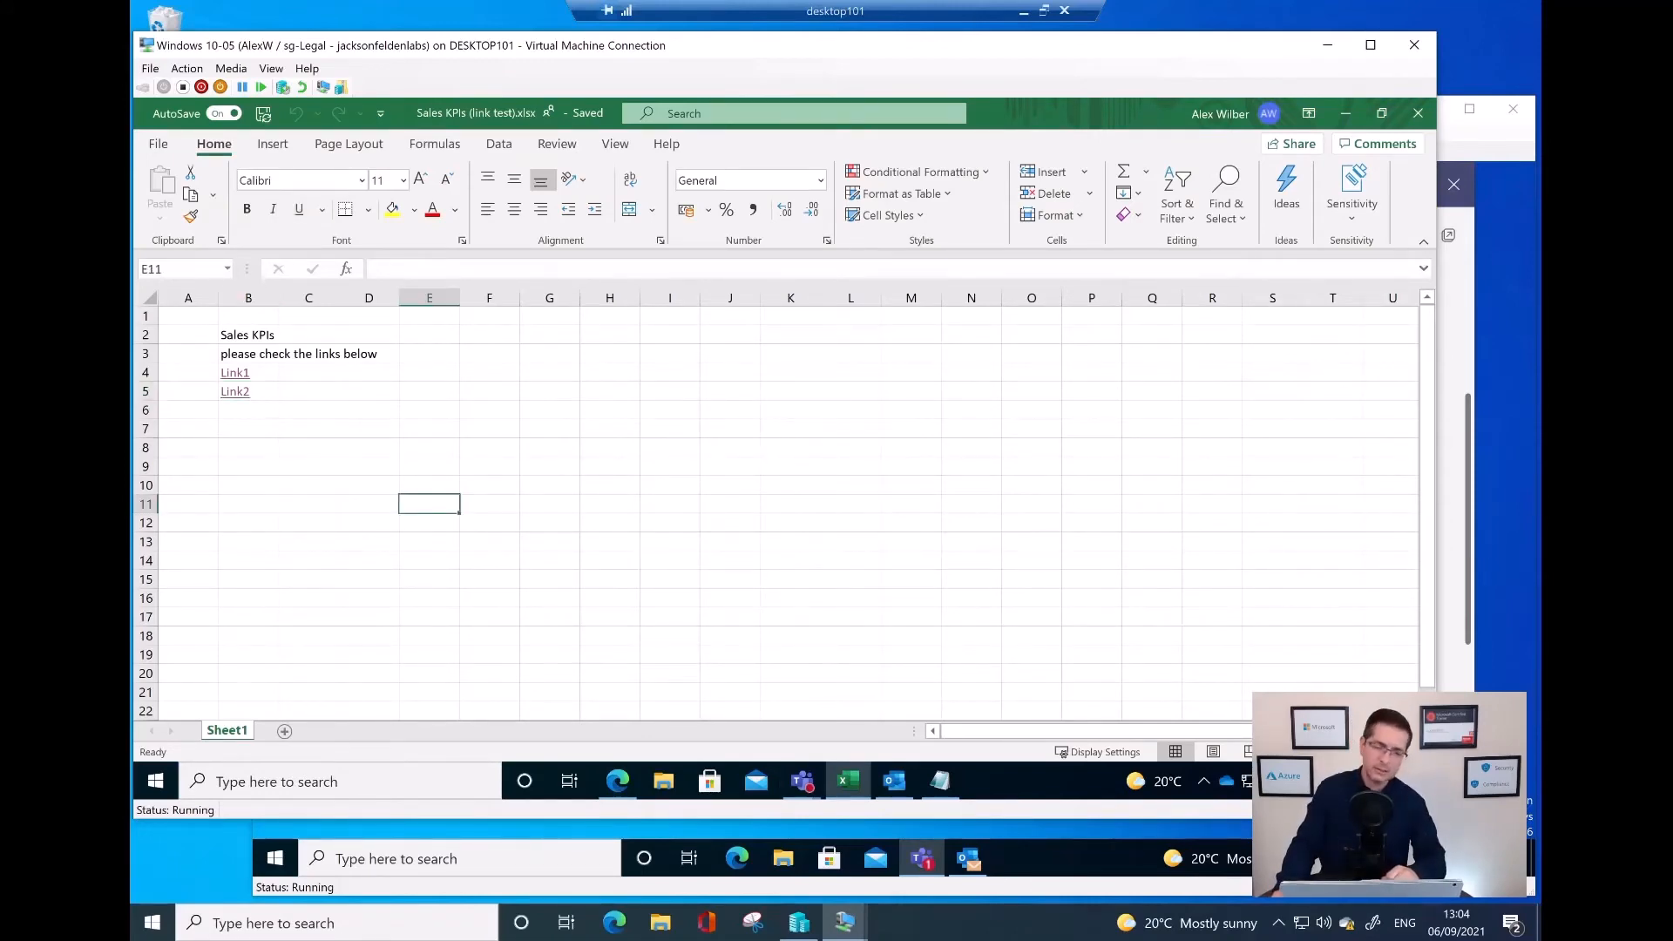
{"action": "left_click", "coordinate": [234, 372]}
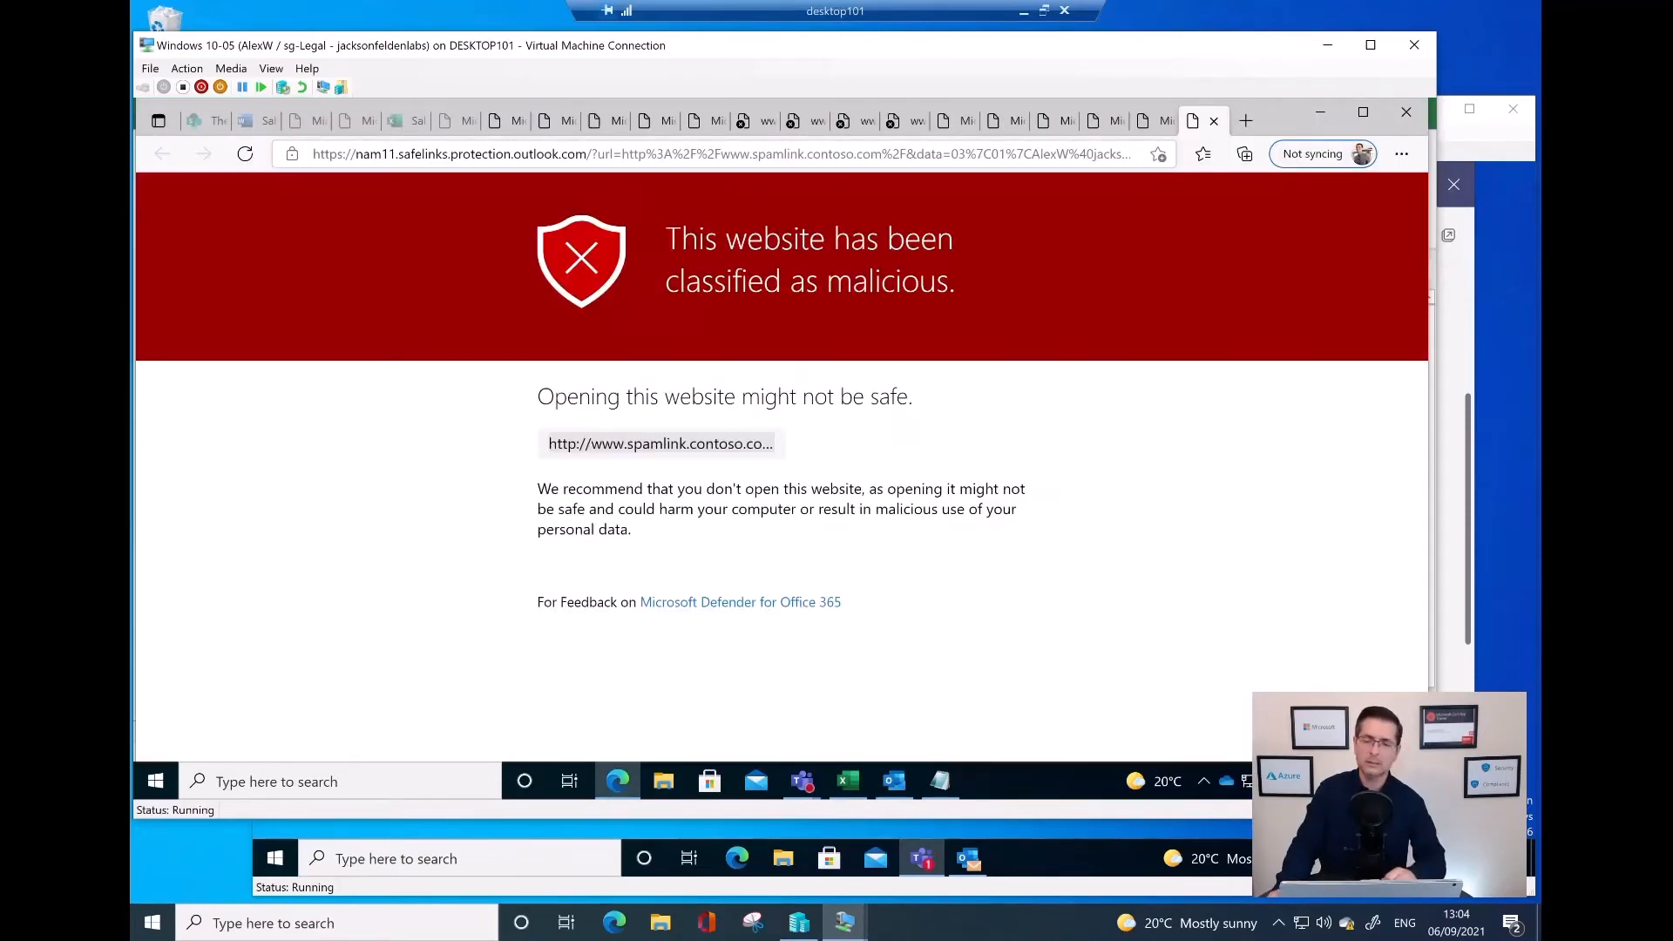
{"action": "left_click", "coordinate": [1319, 112]}
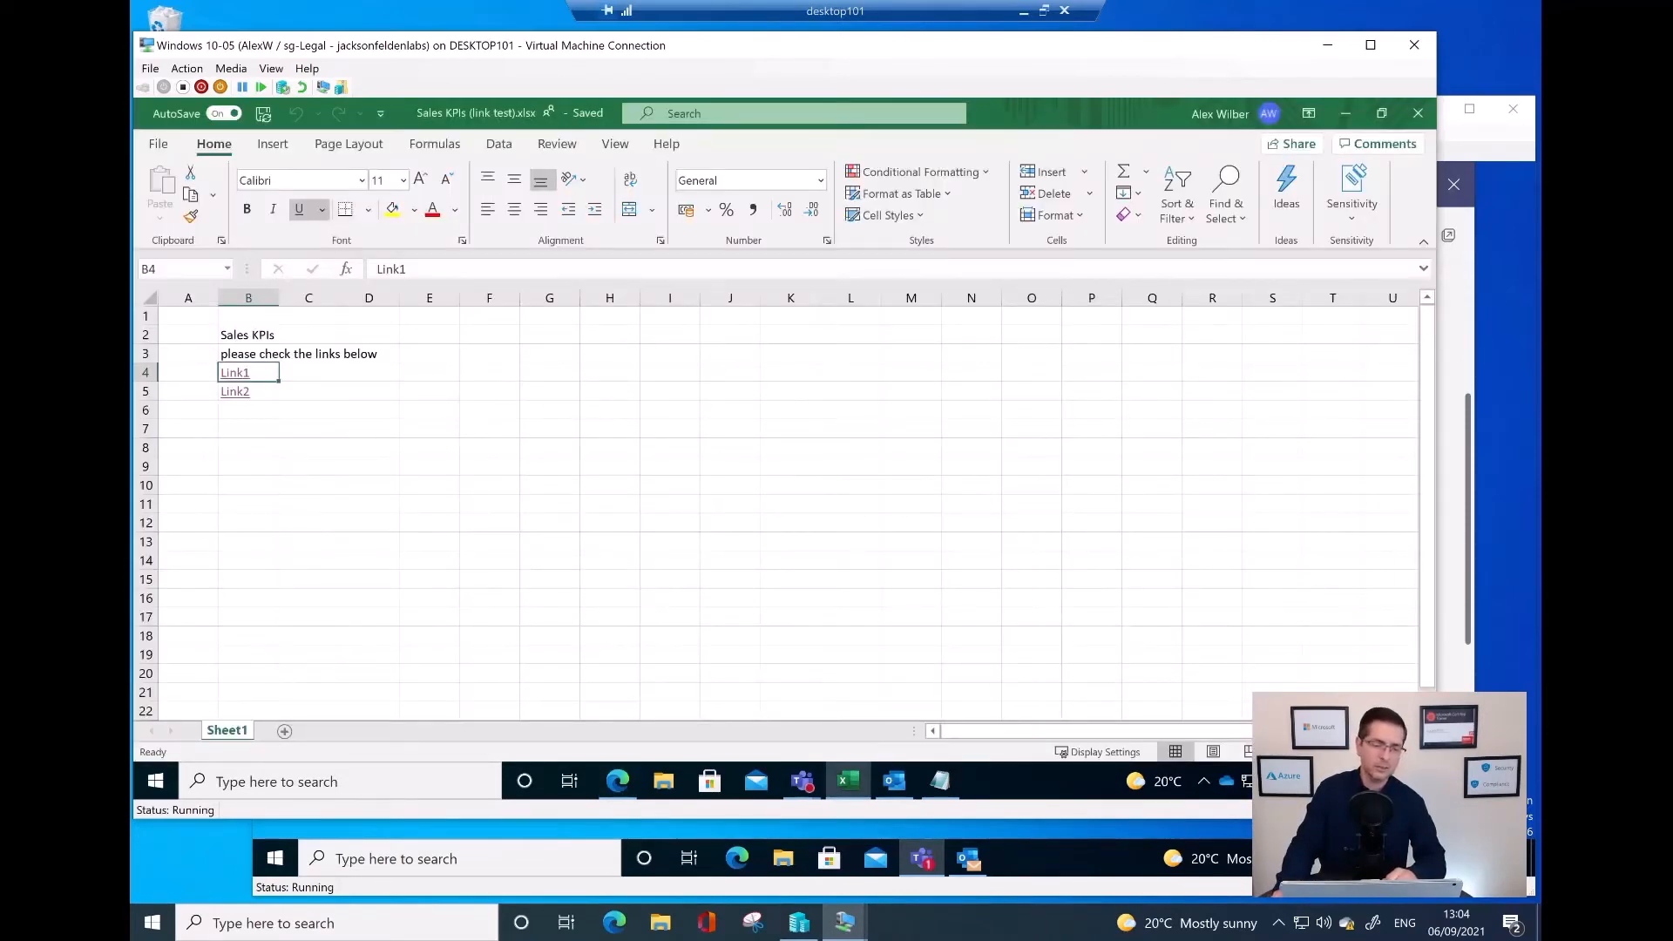
{"action": "left_click", "coordinate": [234, 391]}
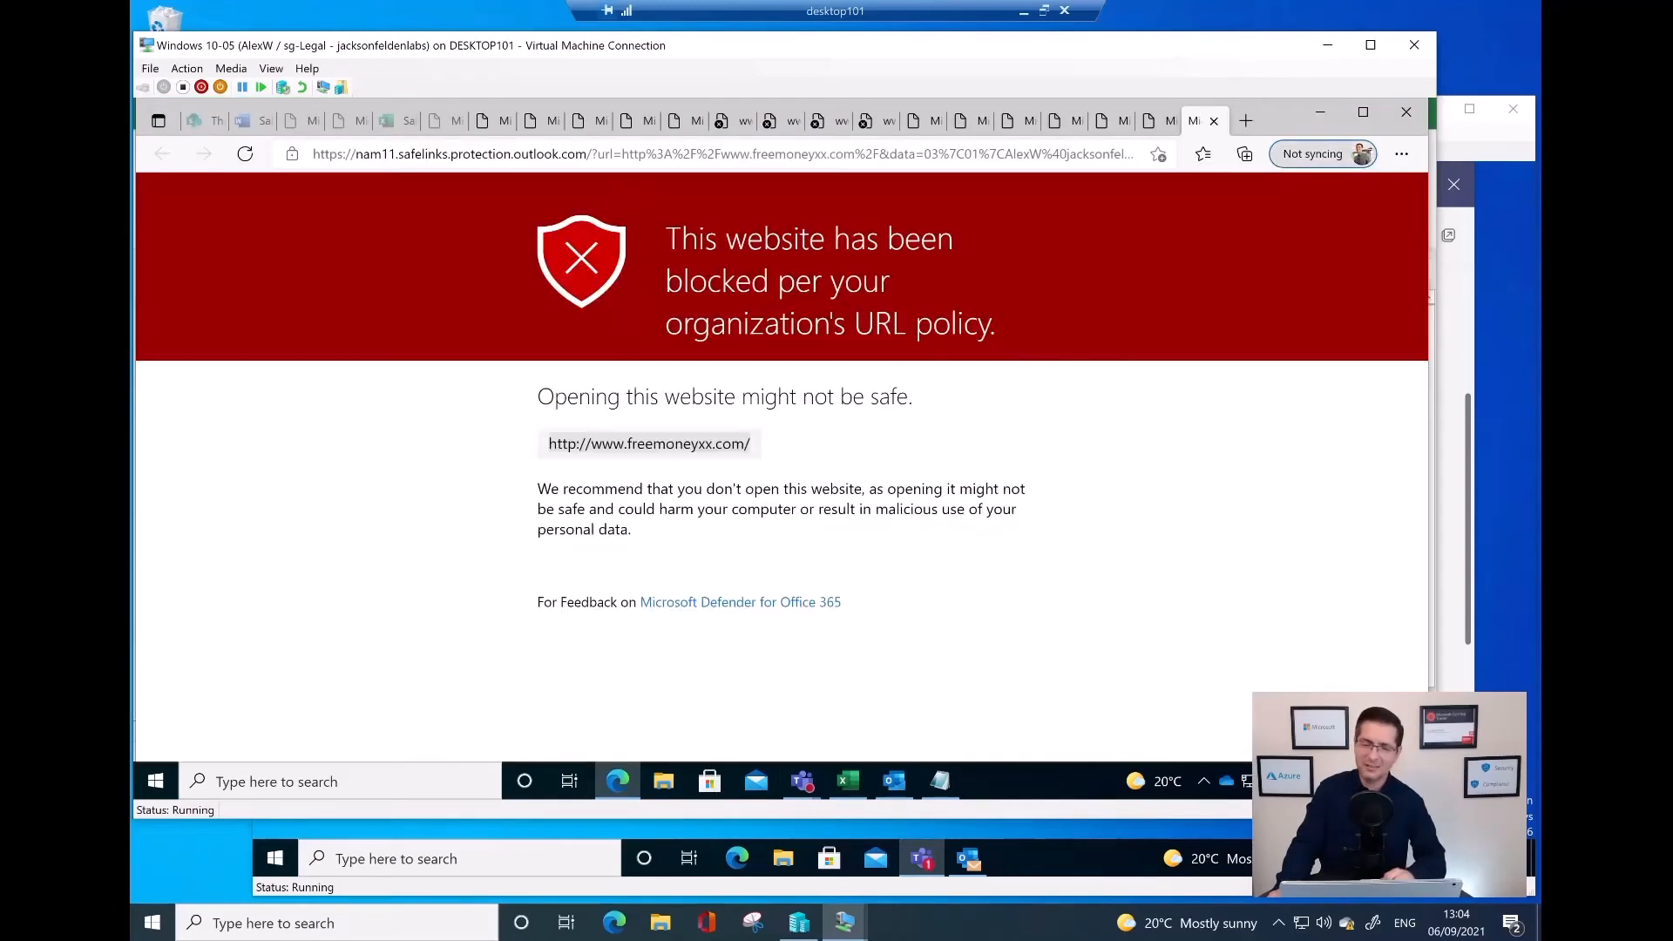
{"action": "left_click", "coordinate": [1319, 112]}
- Switch to Edge, open Sales best practice (link test).docx from the SharePoint Documents library, and test its Link1 and Link2
{"action": "left_click", "coordinate": [893, 780]}
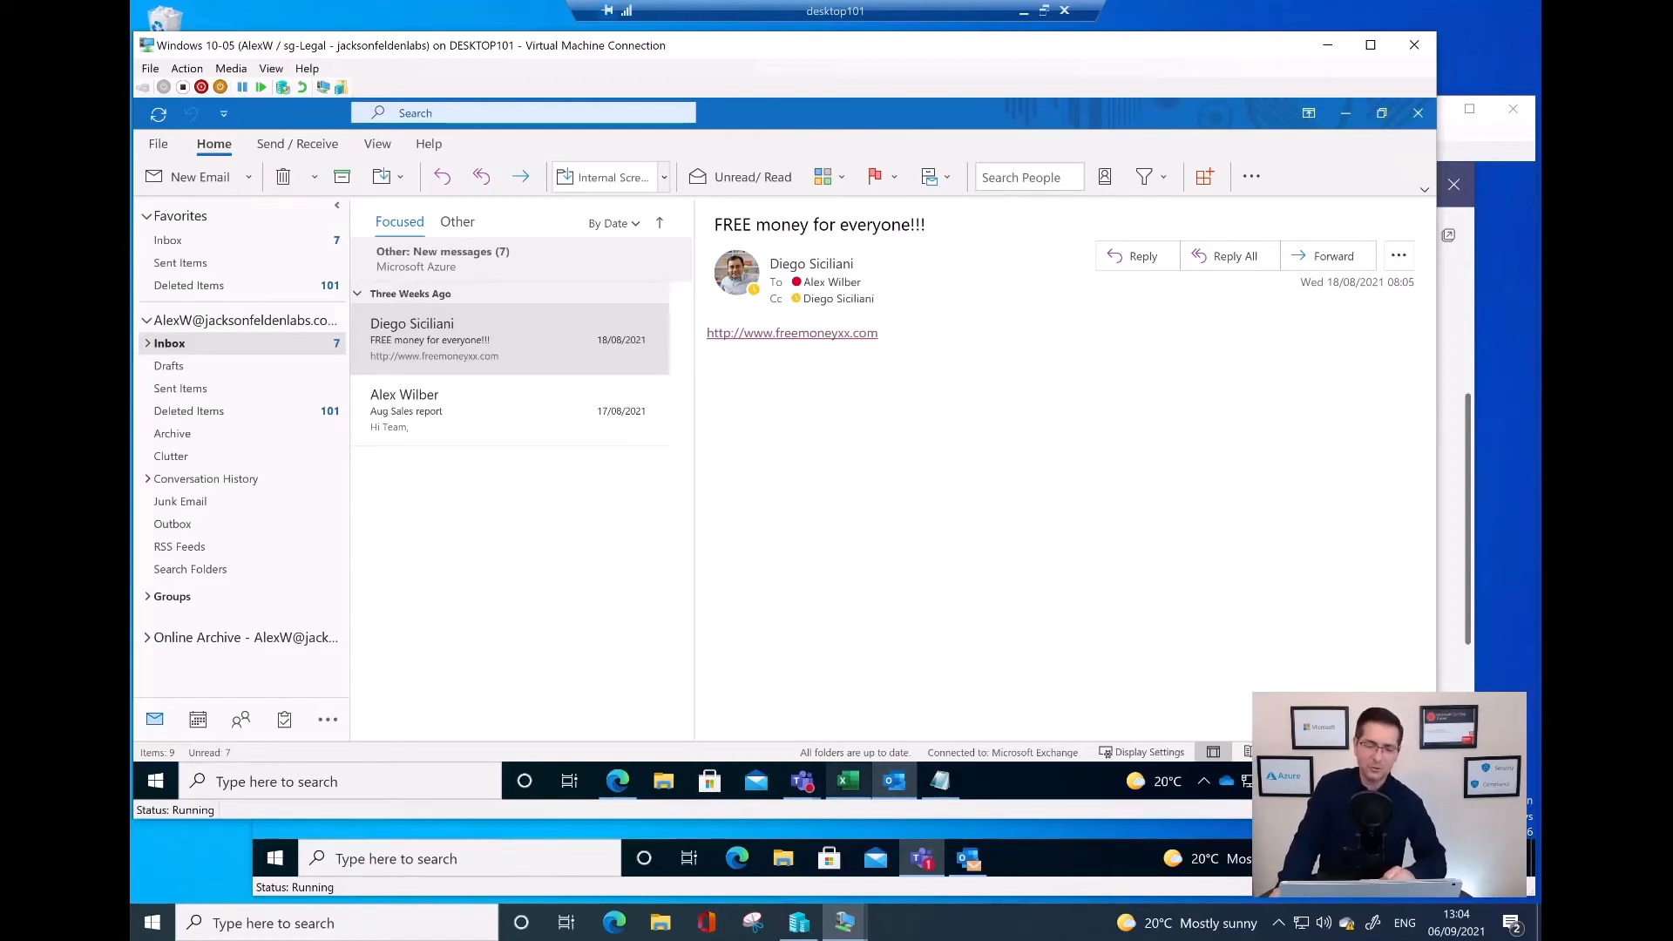
{"action": "left_click", "coordinate": [618, 780]}
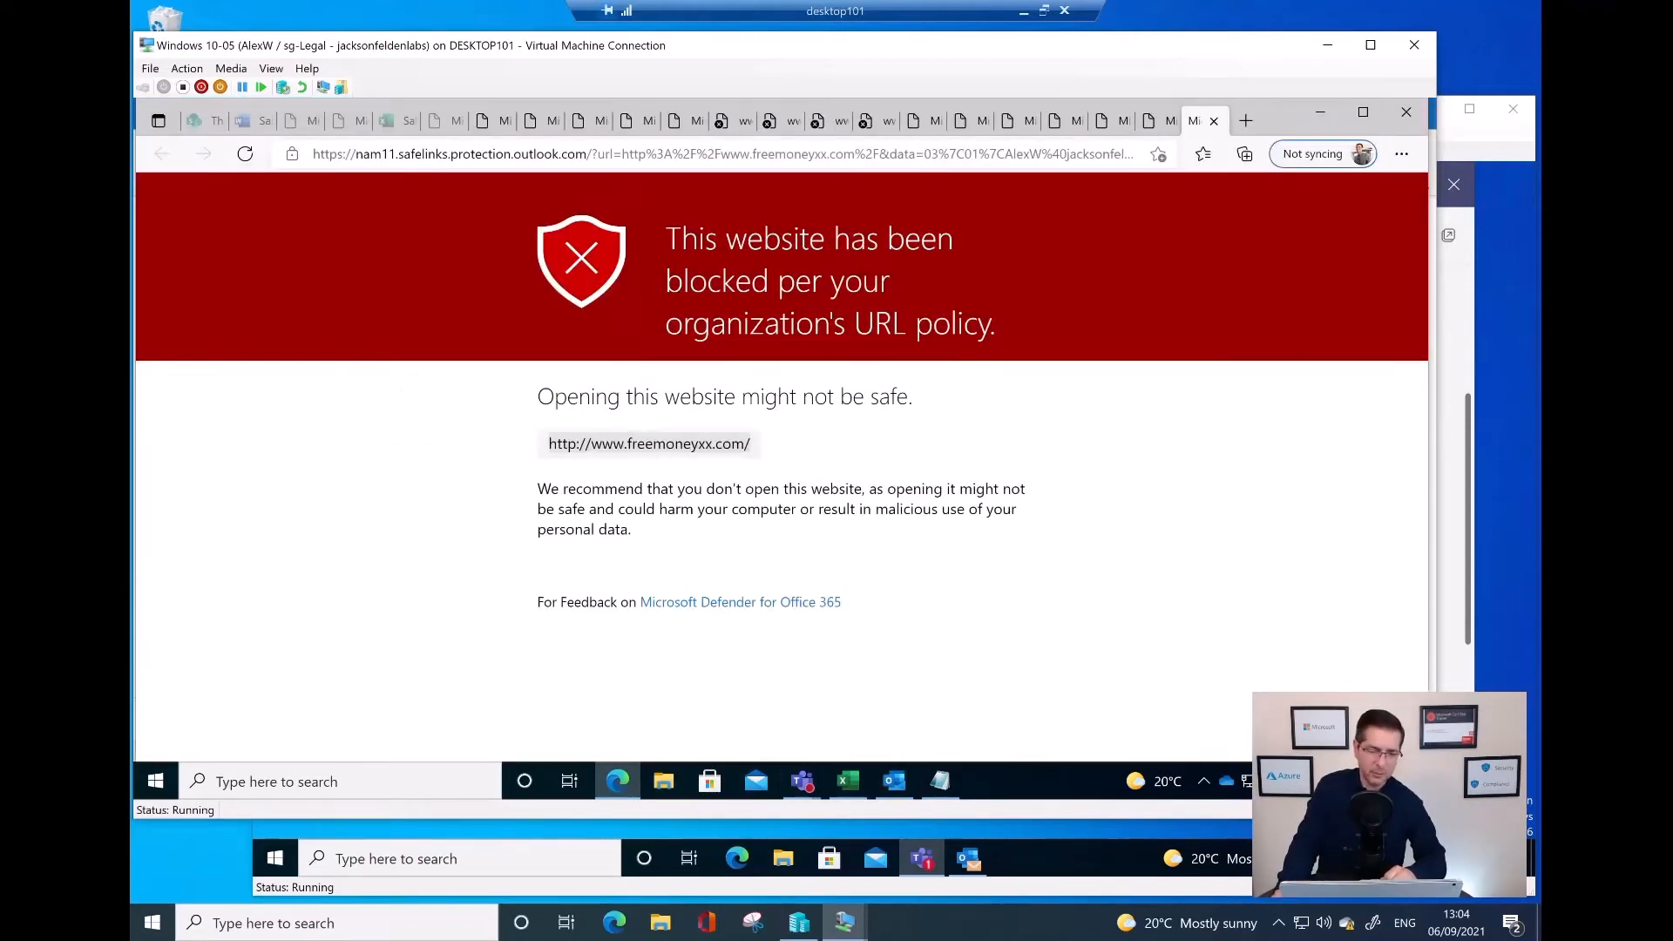
{"action": "left_click", "coordinate": [204, 120]}
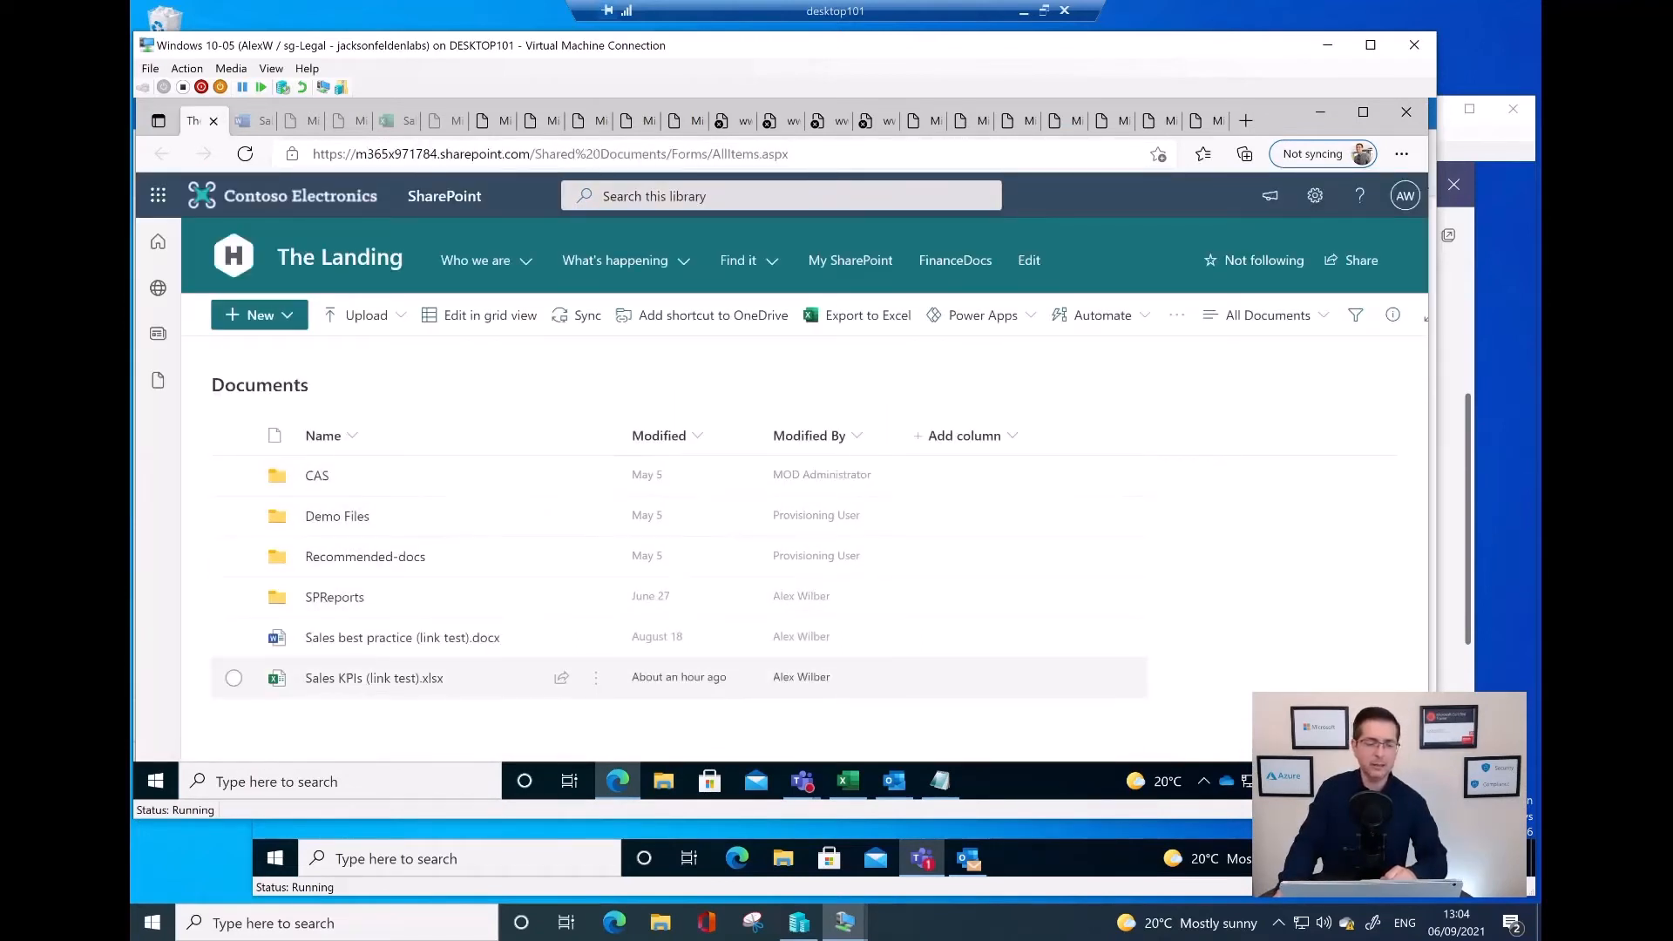
{"action": "mouse_move", "coordinate": [402, 637]}
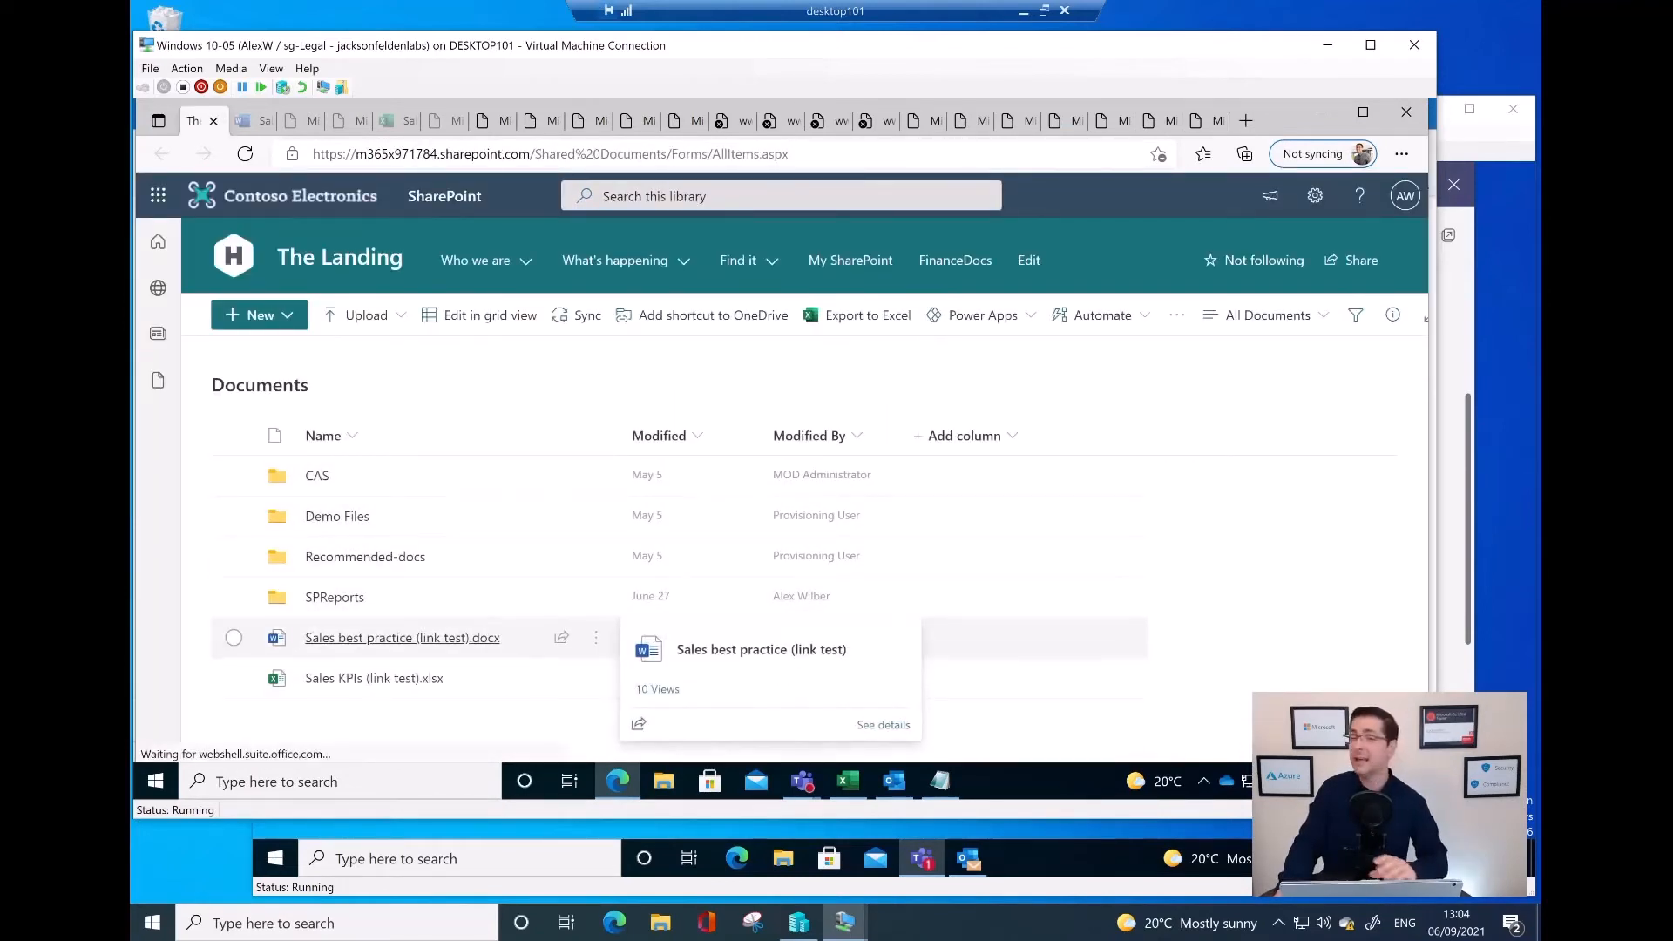
{"action": "left_click", "coordinate": [402, 637]}
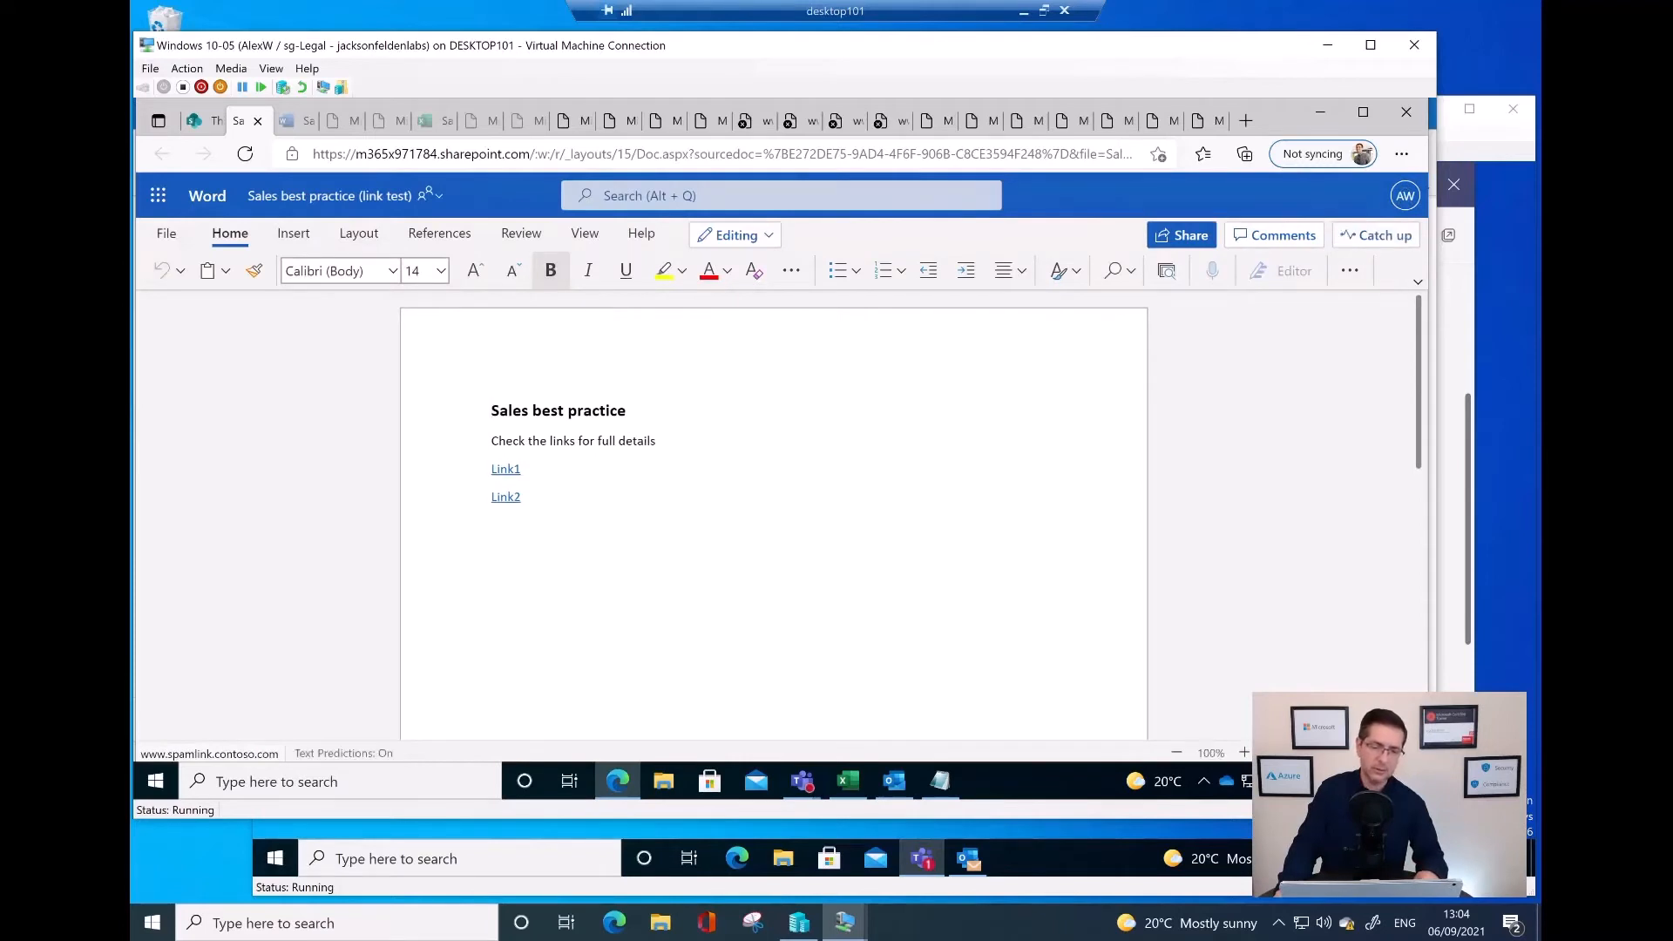
{"action": "left_click", "coordinate": [500, 468], "text": "ctrl"}
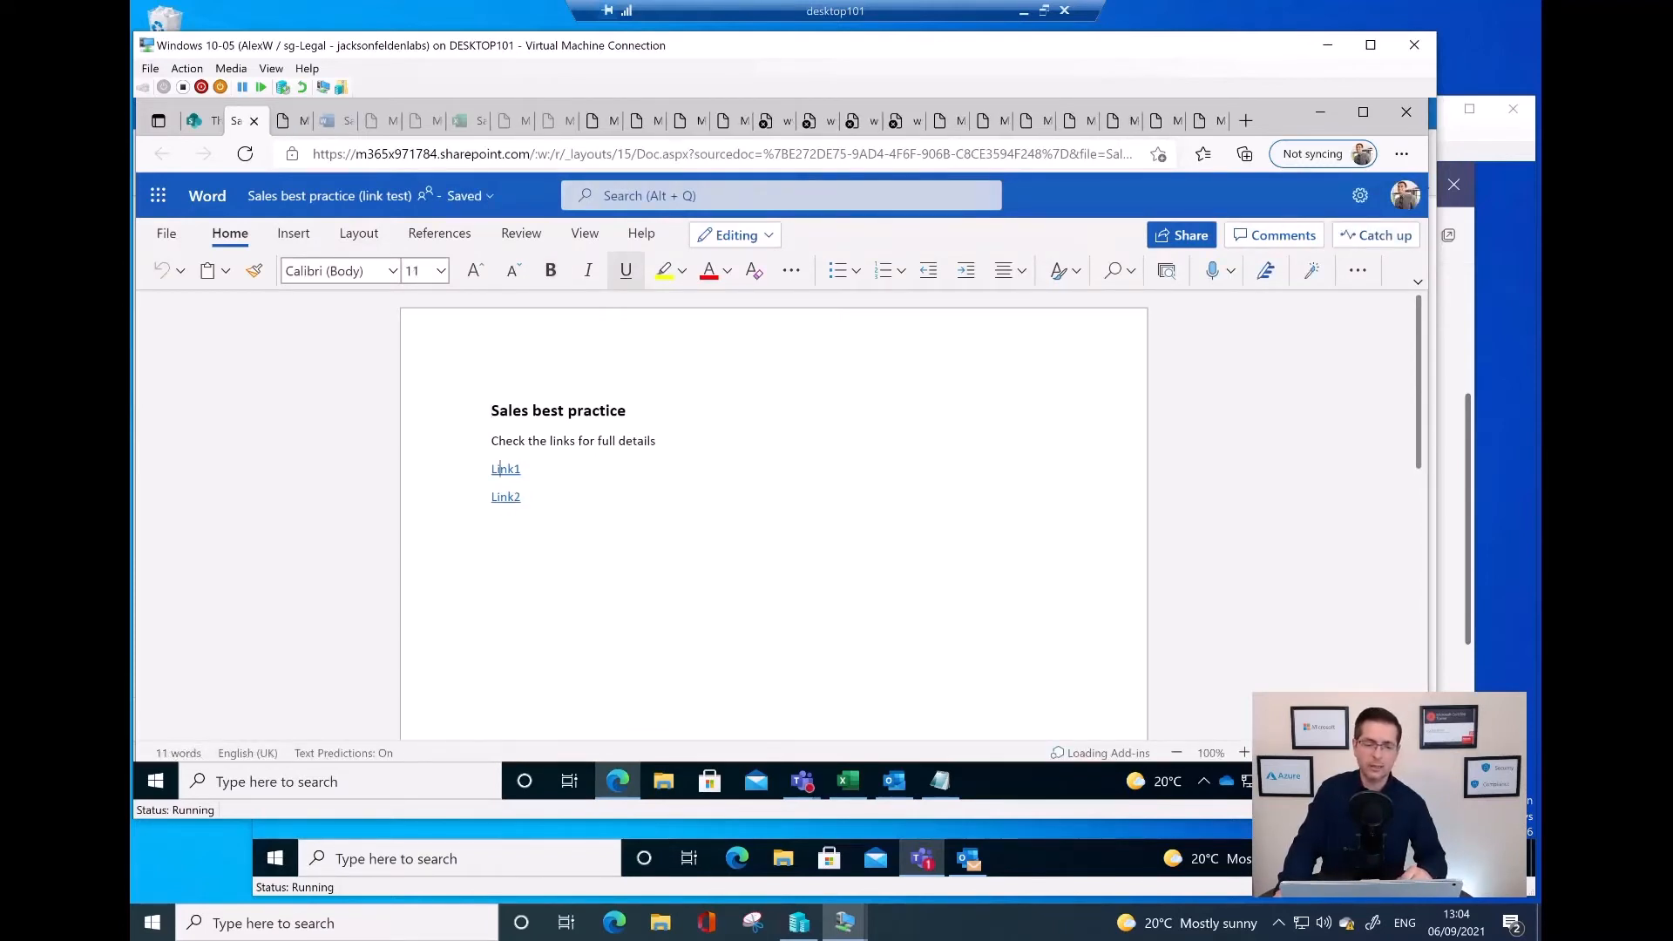
{"action": "left_click", "coordinate": [508, 469], "text": "ctrl"}
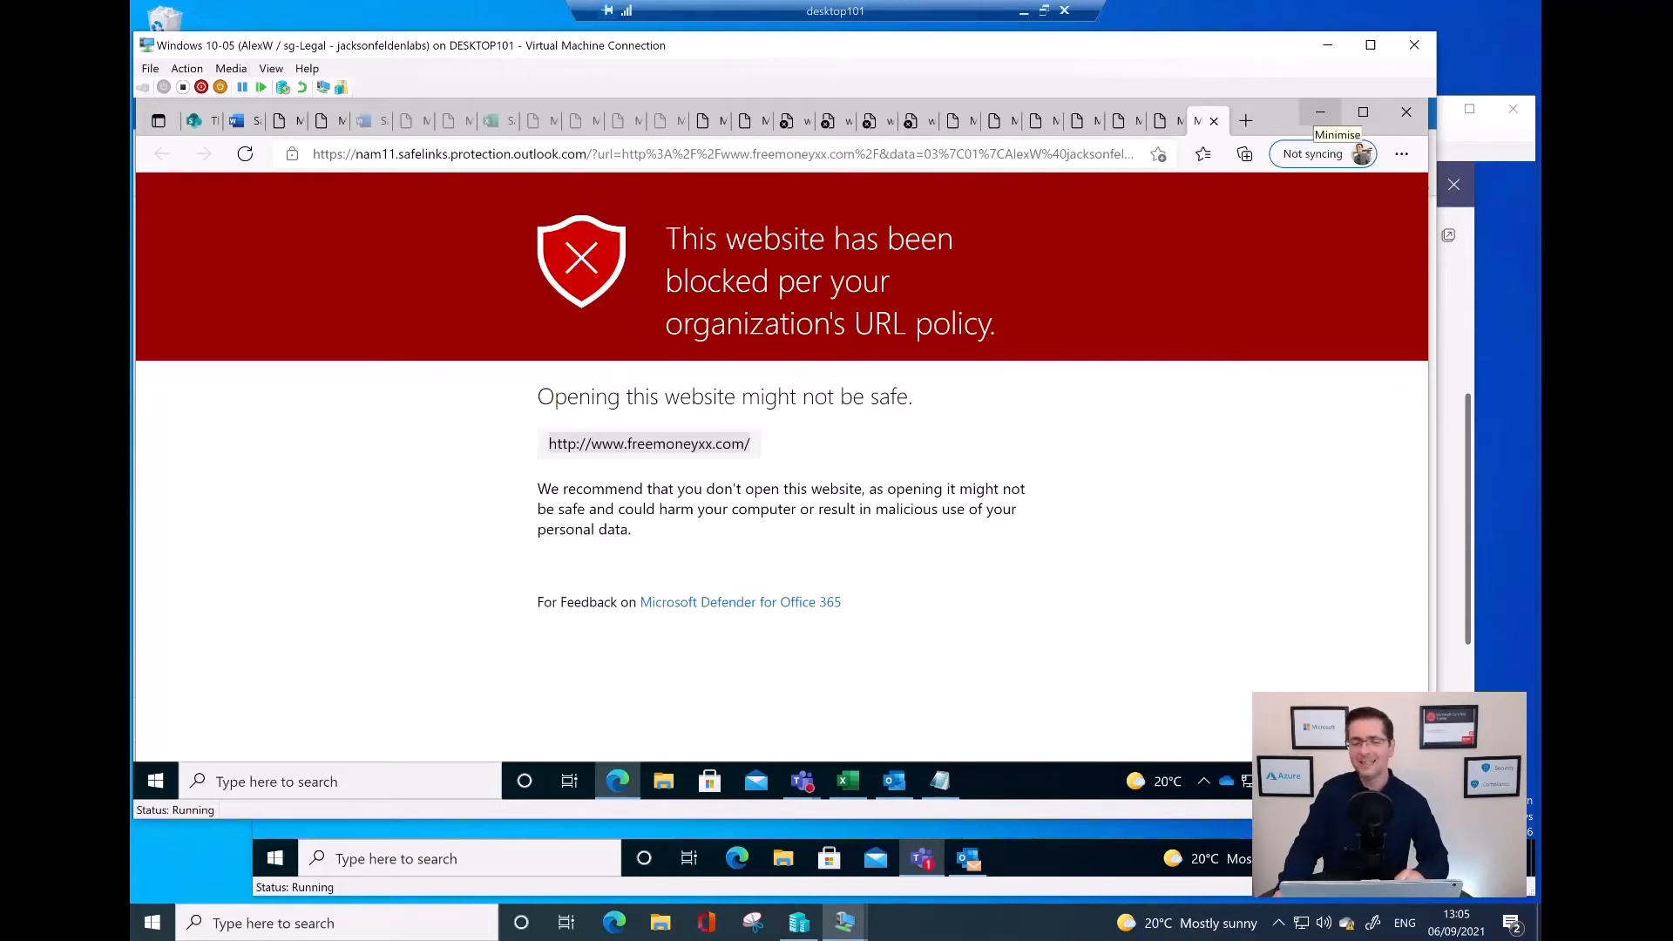
{"action": "left_click", "coordinate": [1320, 113]}
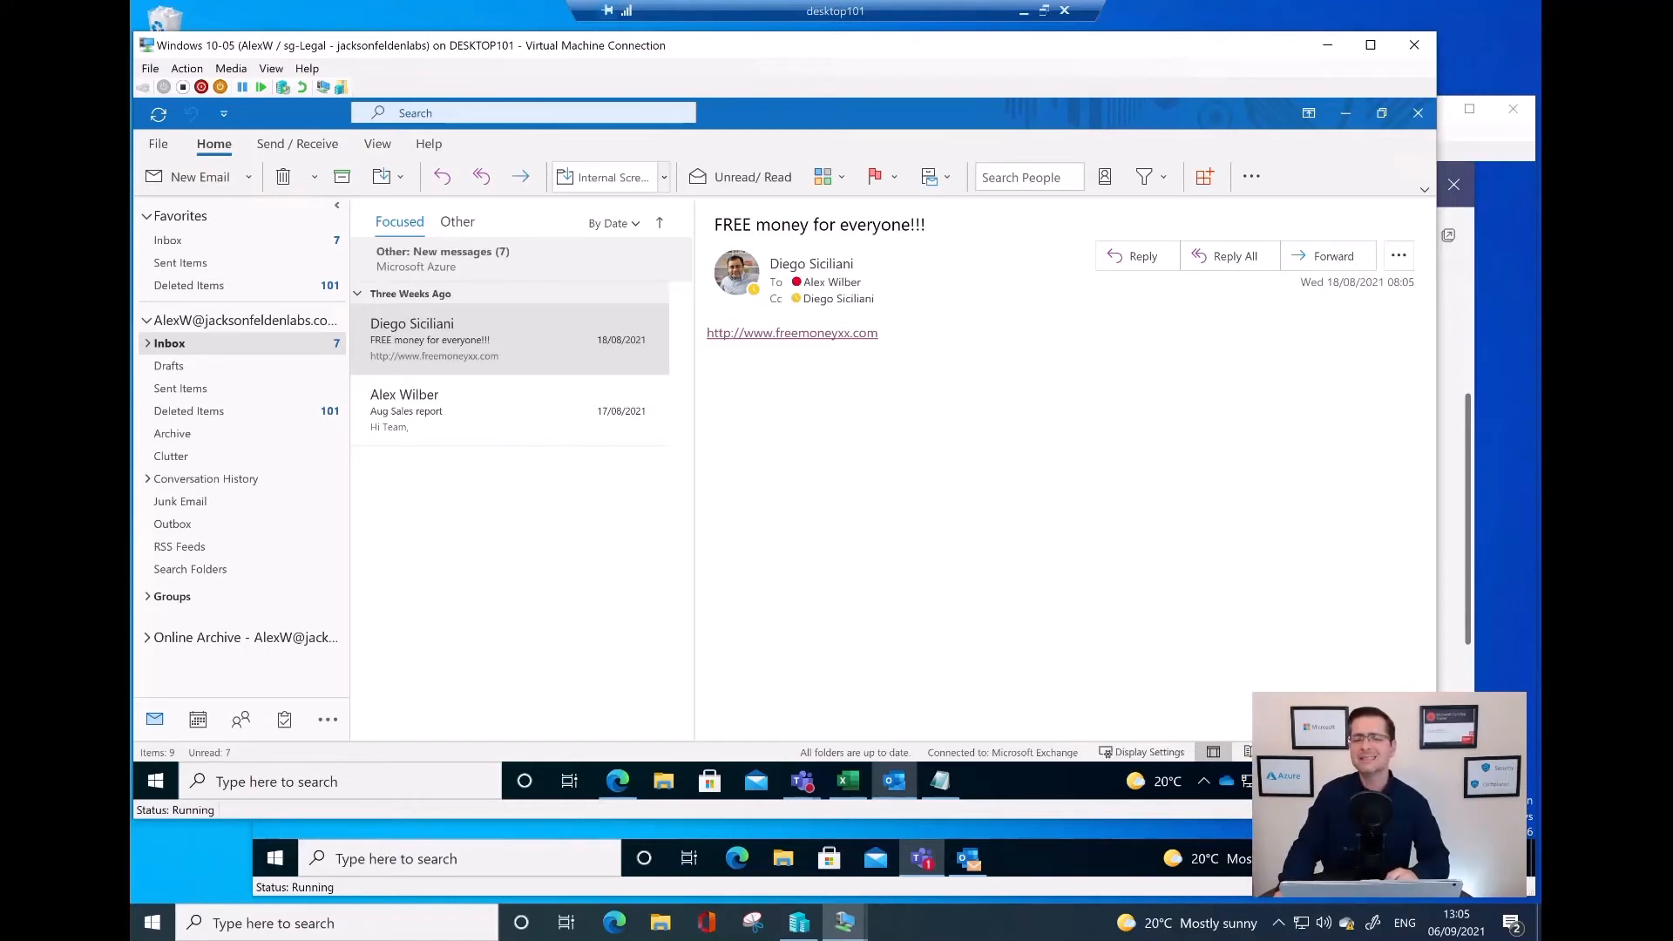
{"action": "left_click", "coordinate": [1345, 113]}
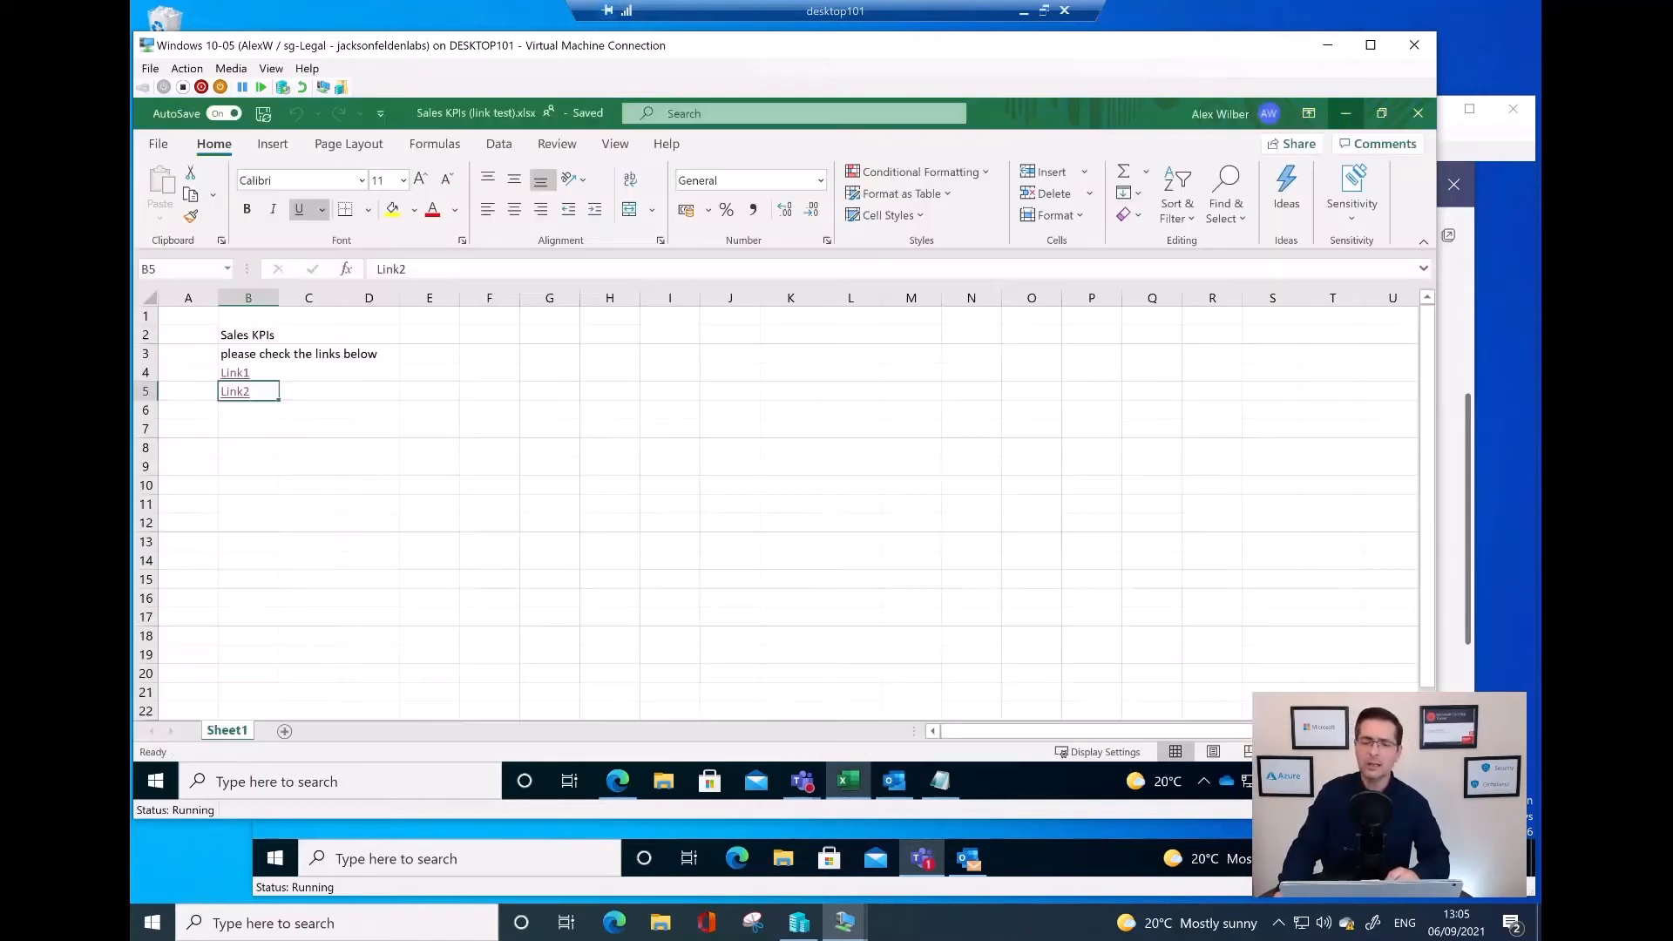
{"action": "left_click", "coordinate": [1345, 113]}
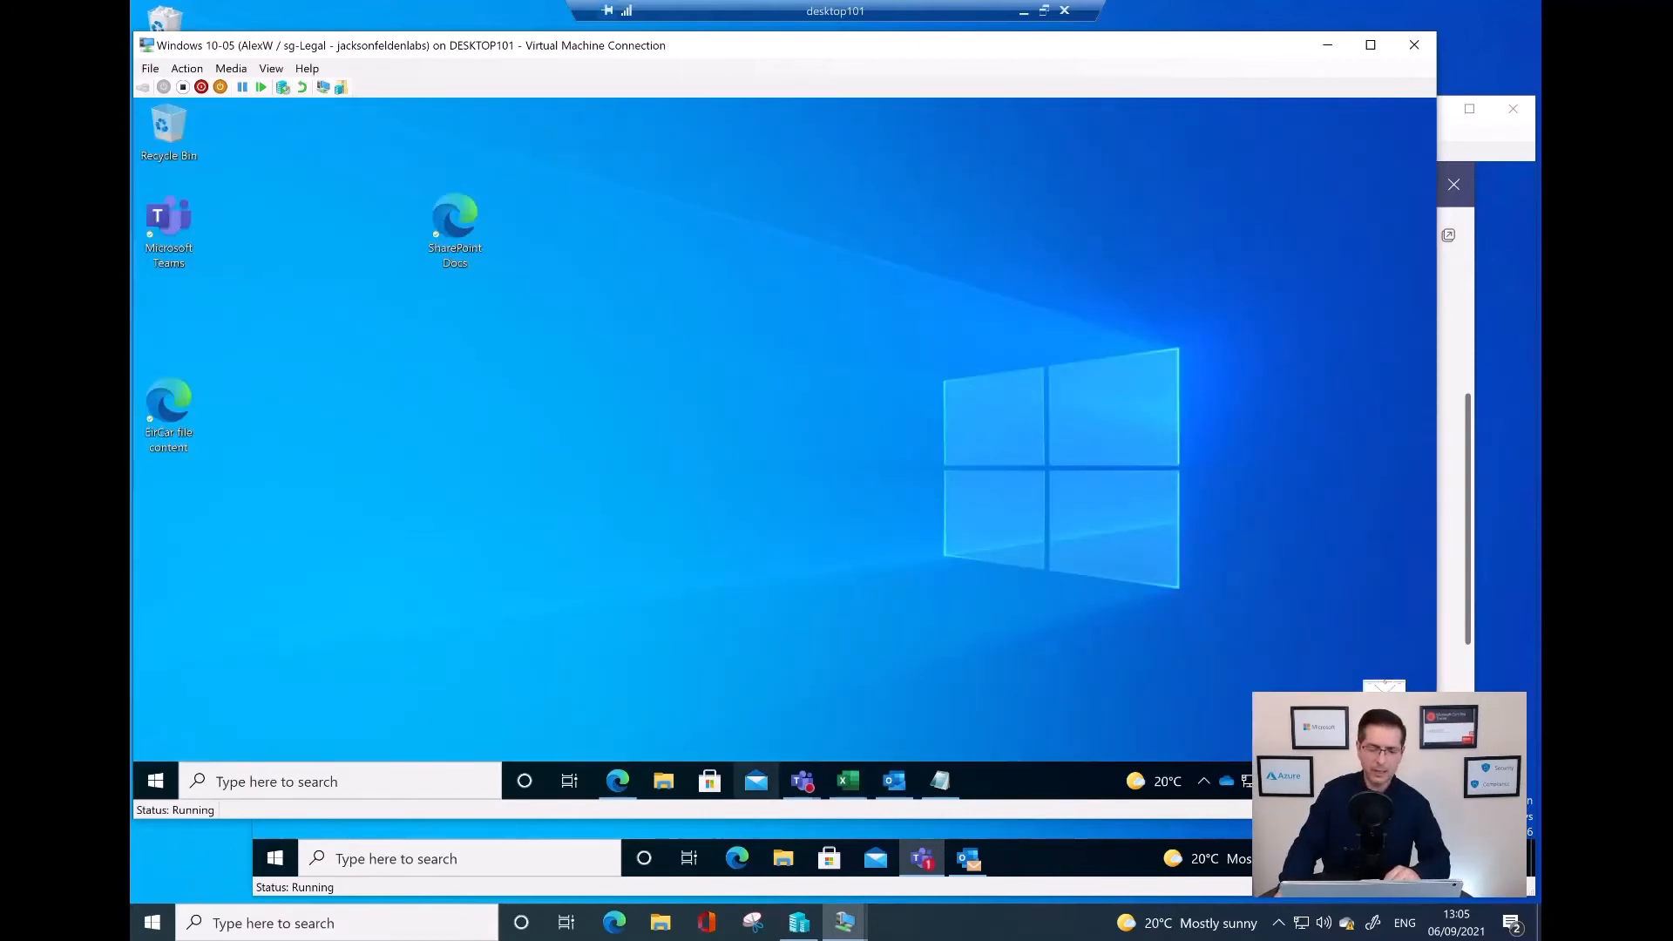
{"action": "mouse_move", "coordinate": [802, 781]}
{"action": "left_click", "coordinate": [623, 679]}
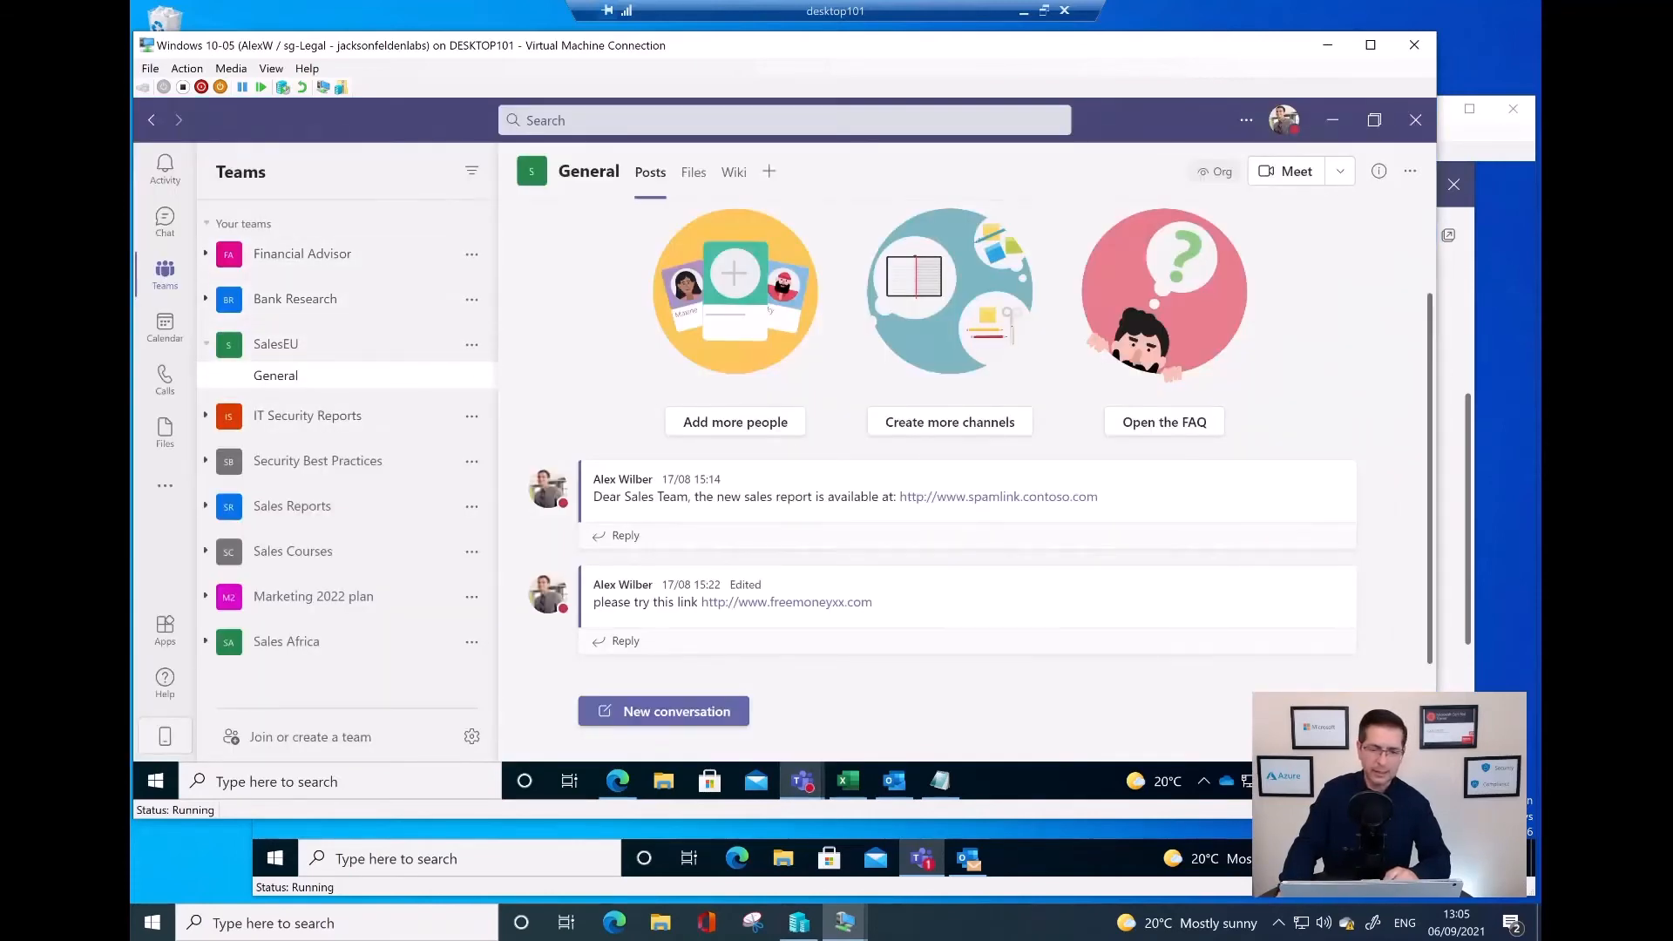
{"action": "left_click", "coordinate": [734, 171]}
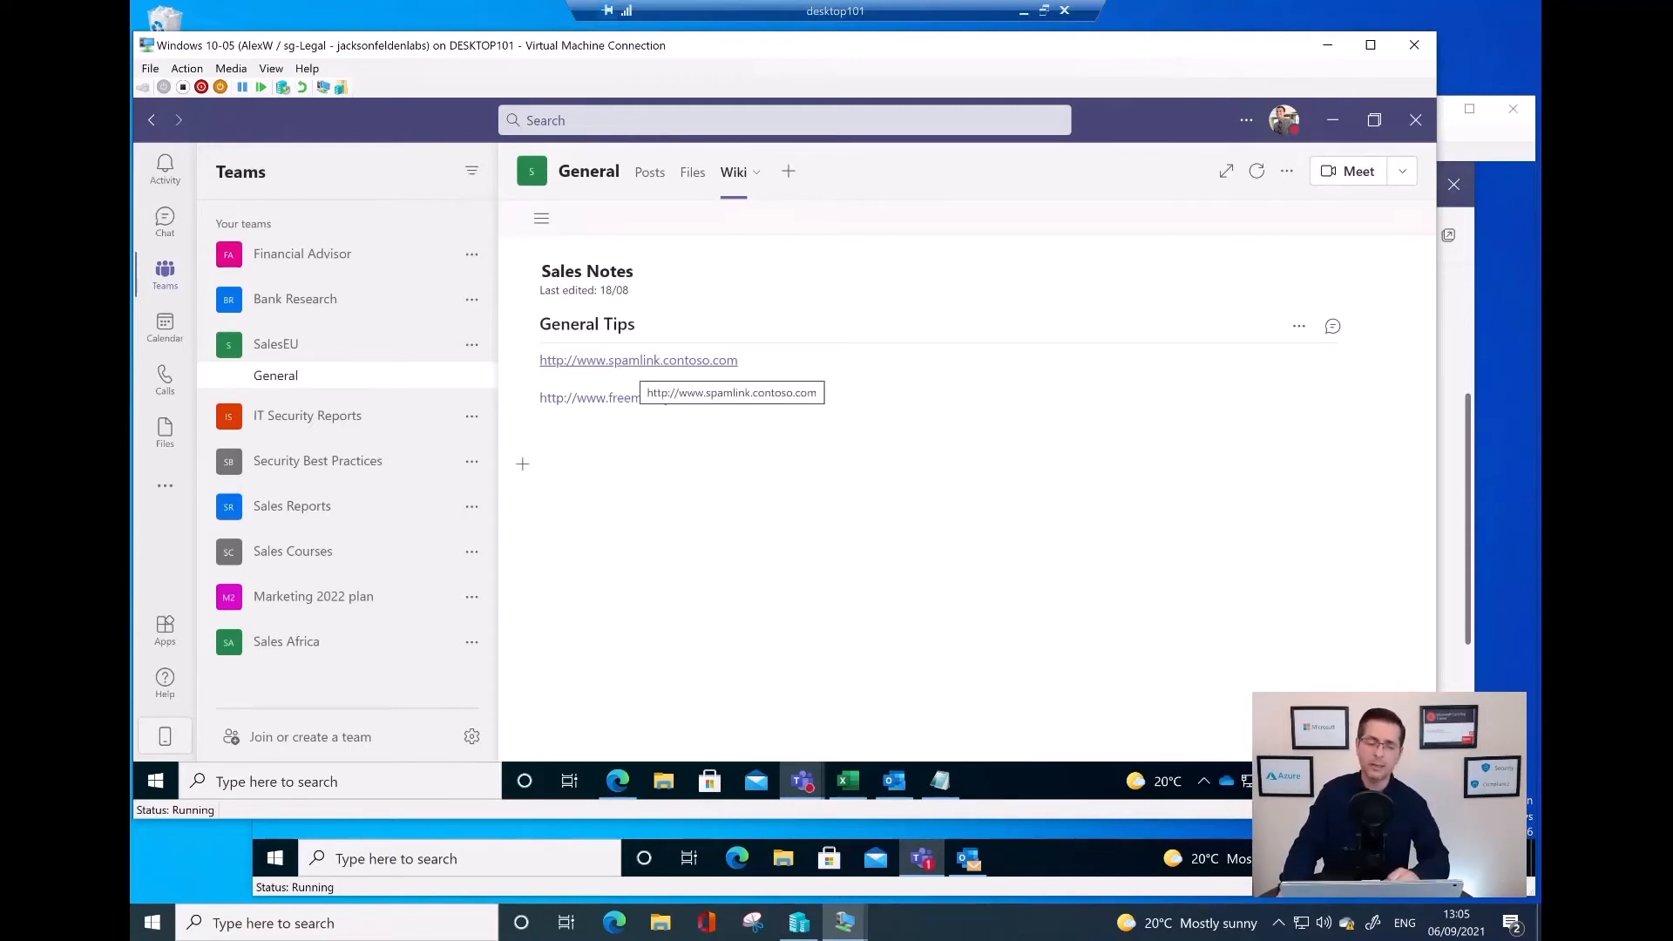
{"action": "left_click", "coordinate": [645, 360]}
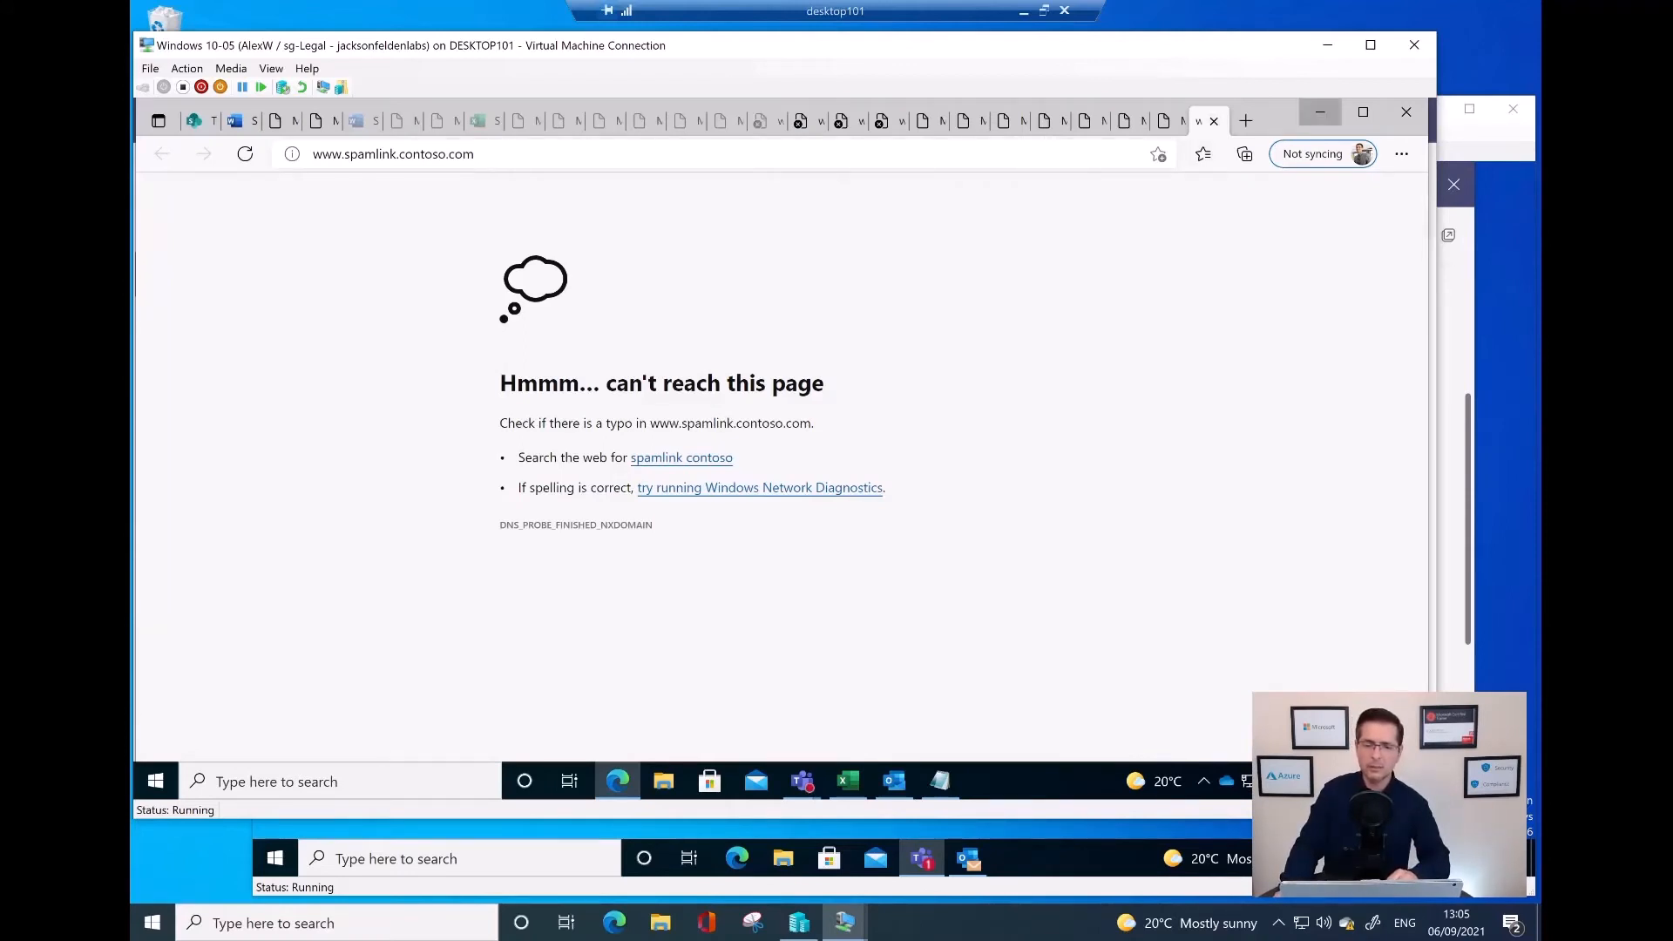
{"action": "left_click", "coordinate": [1320, 113]}
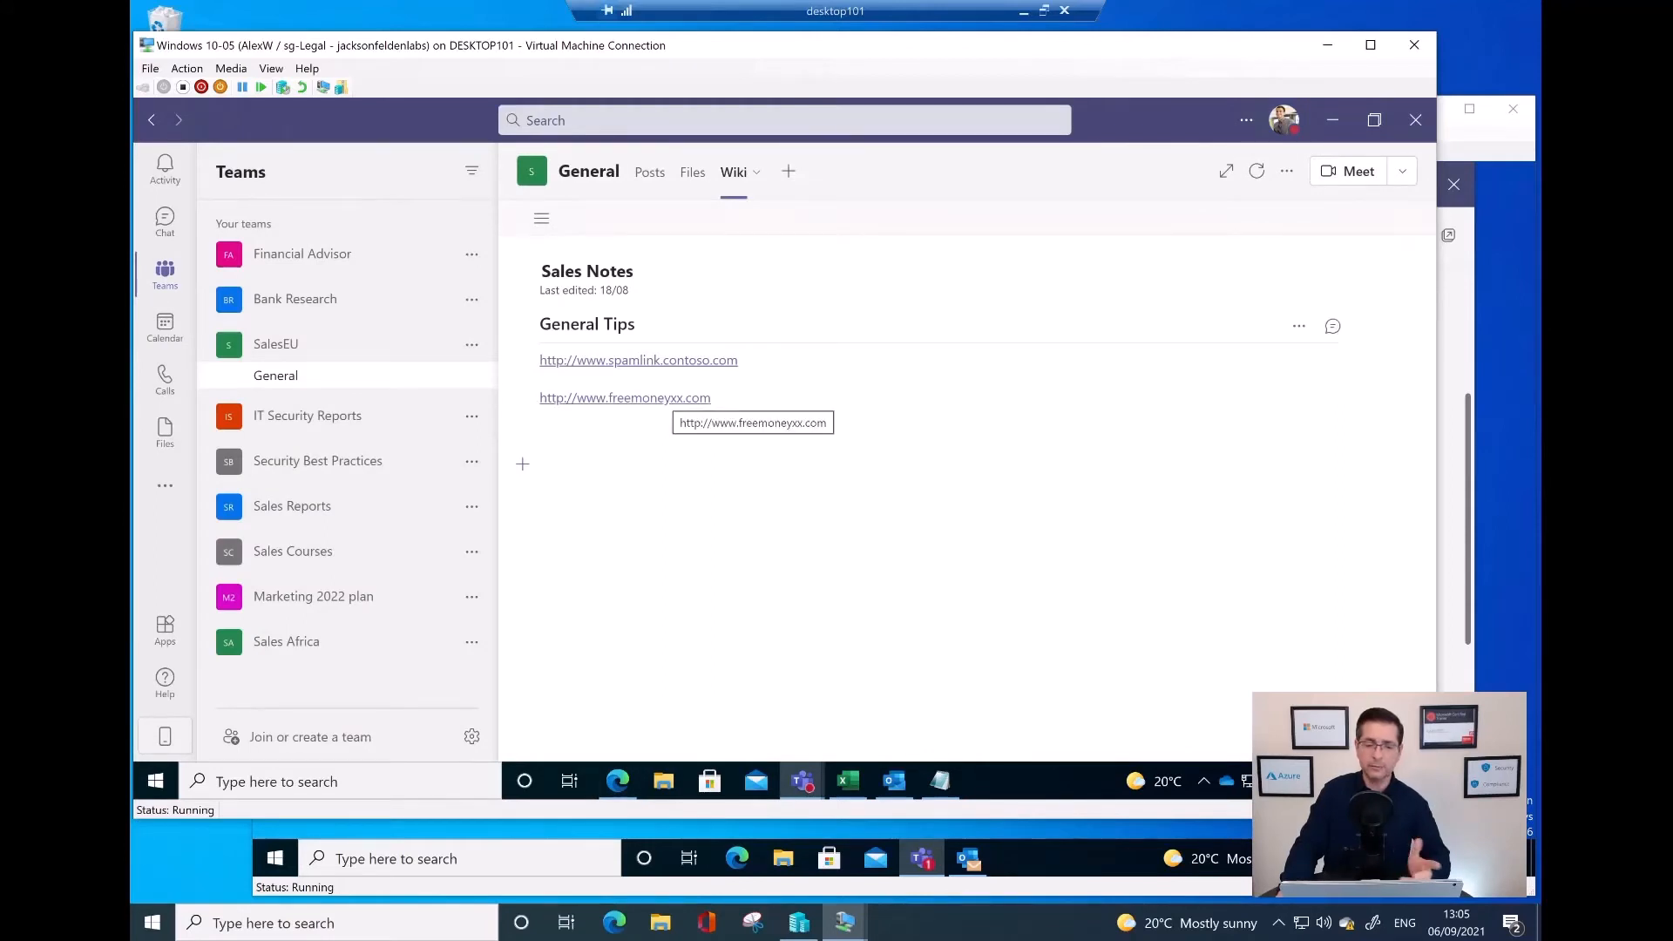
{"action": "left_click", "coordinate": [671, 398]}
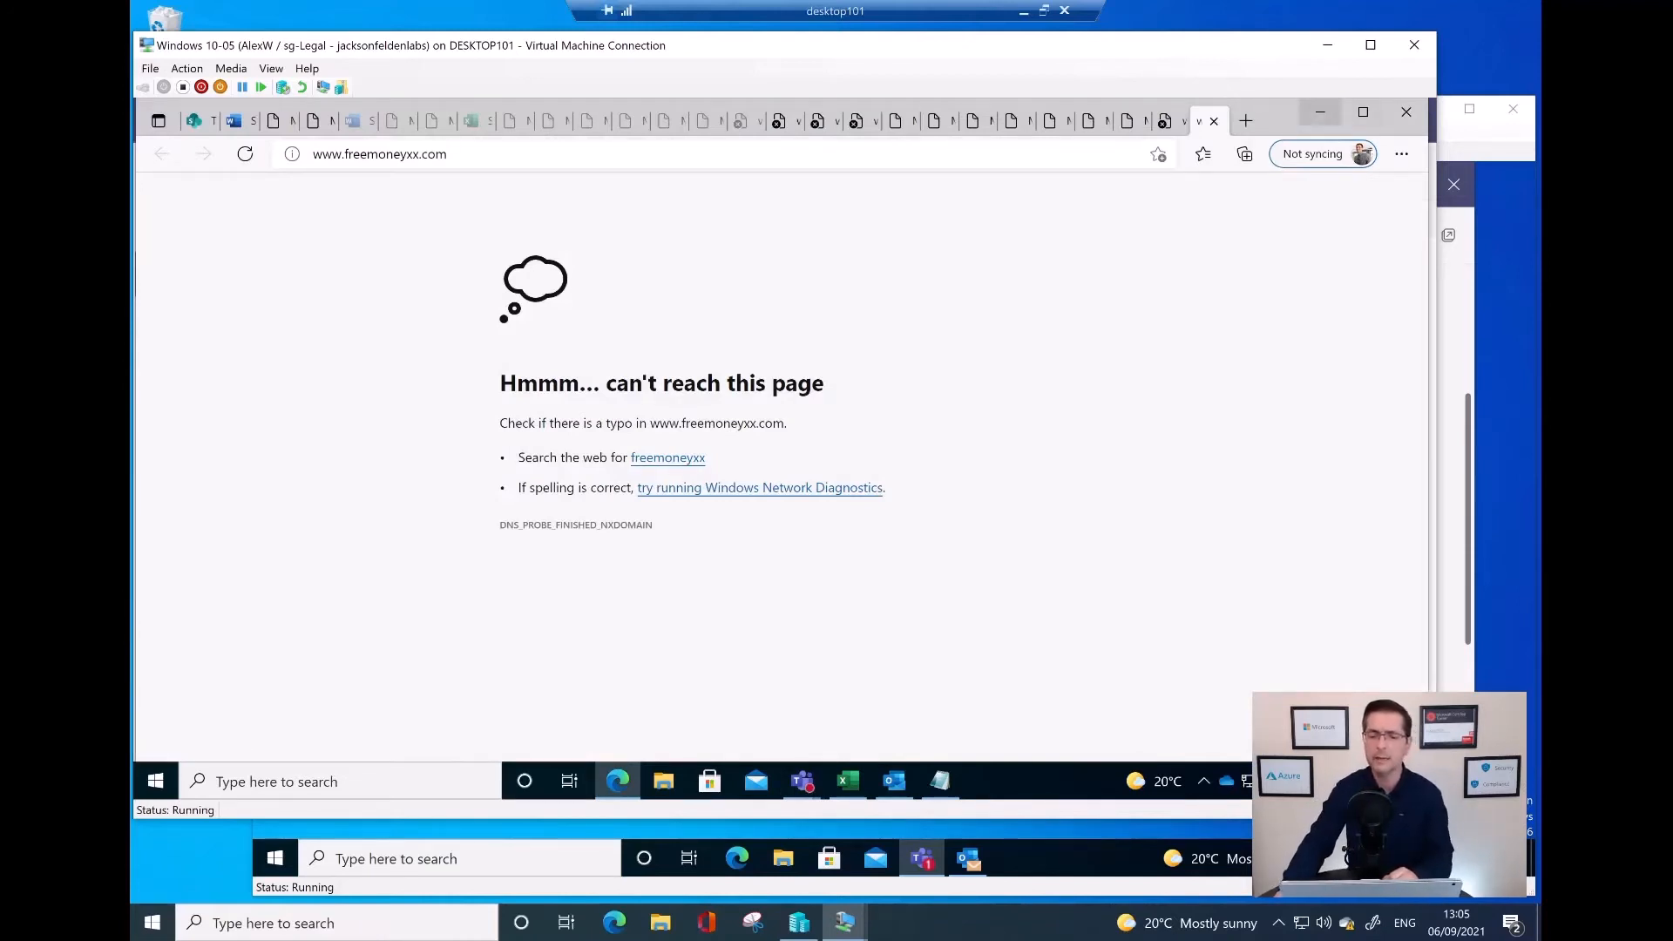
{"action": "left_click", "coordinate": [1320, 112]}
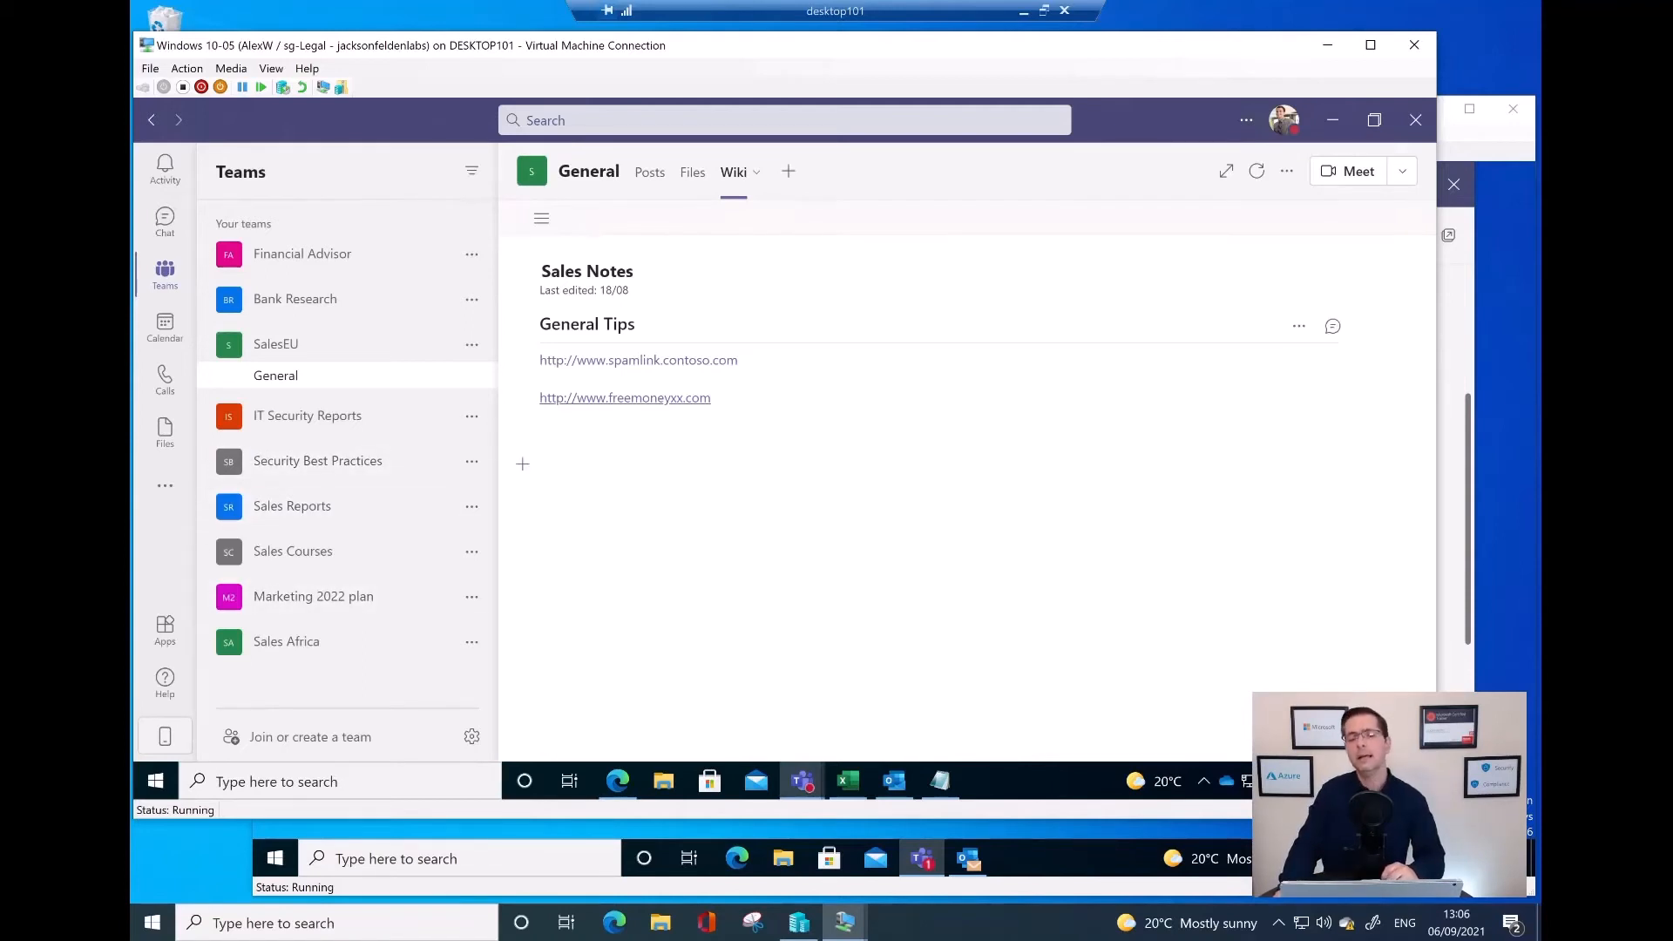
{"action": "left_click", "coordinate": [1332, 119]}
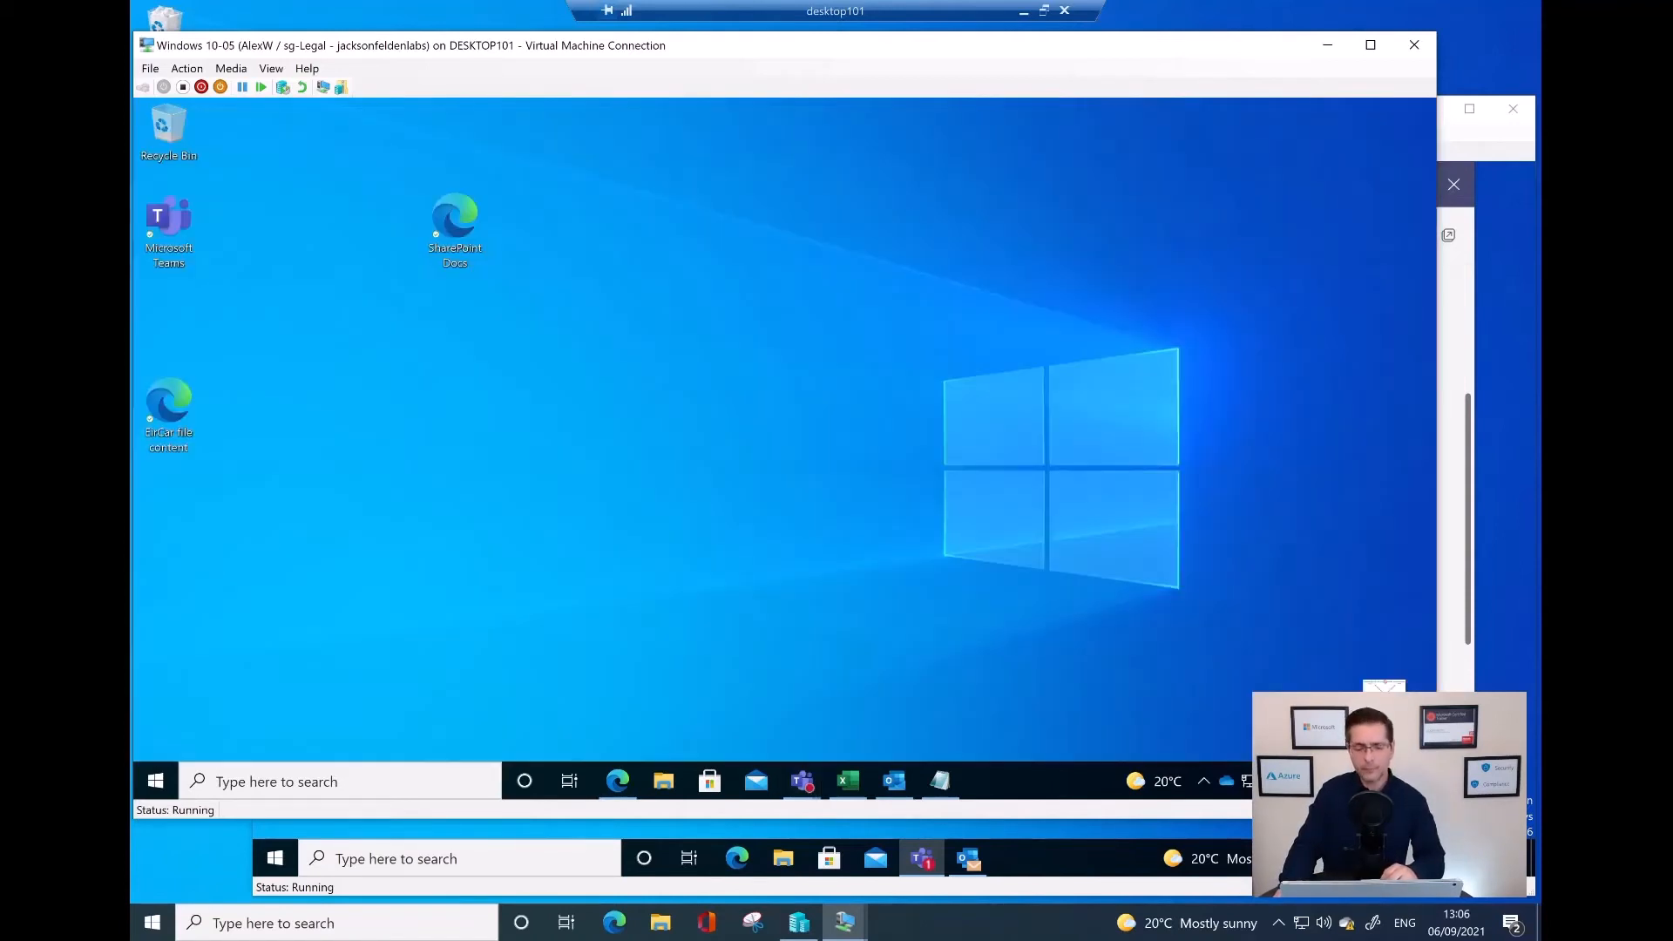
- Bring up the ongoing Sales Reports meeting window in Teams and move it so its meeting chat is fully in view
{"action": "mouse_move", "coordinate": [801, 781]}
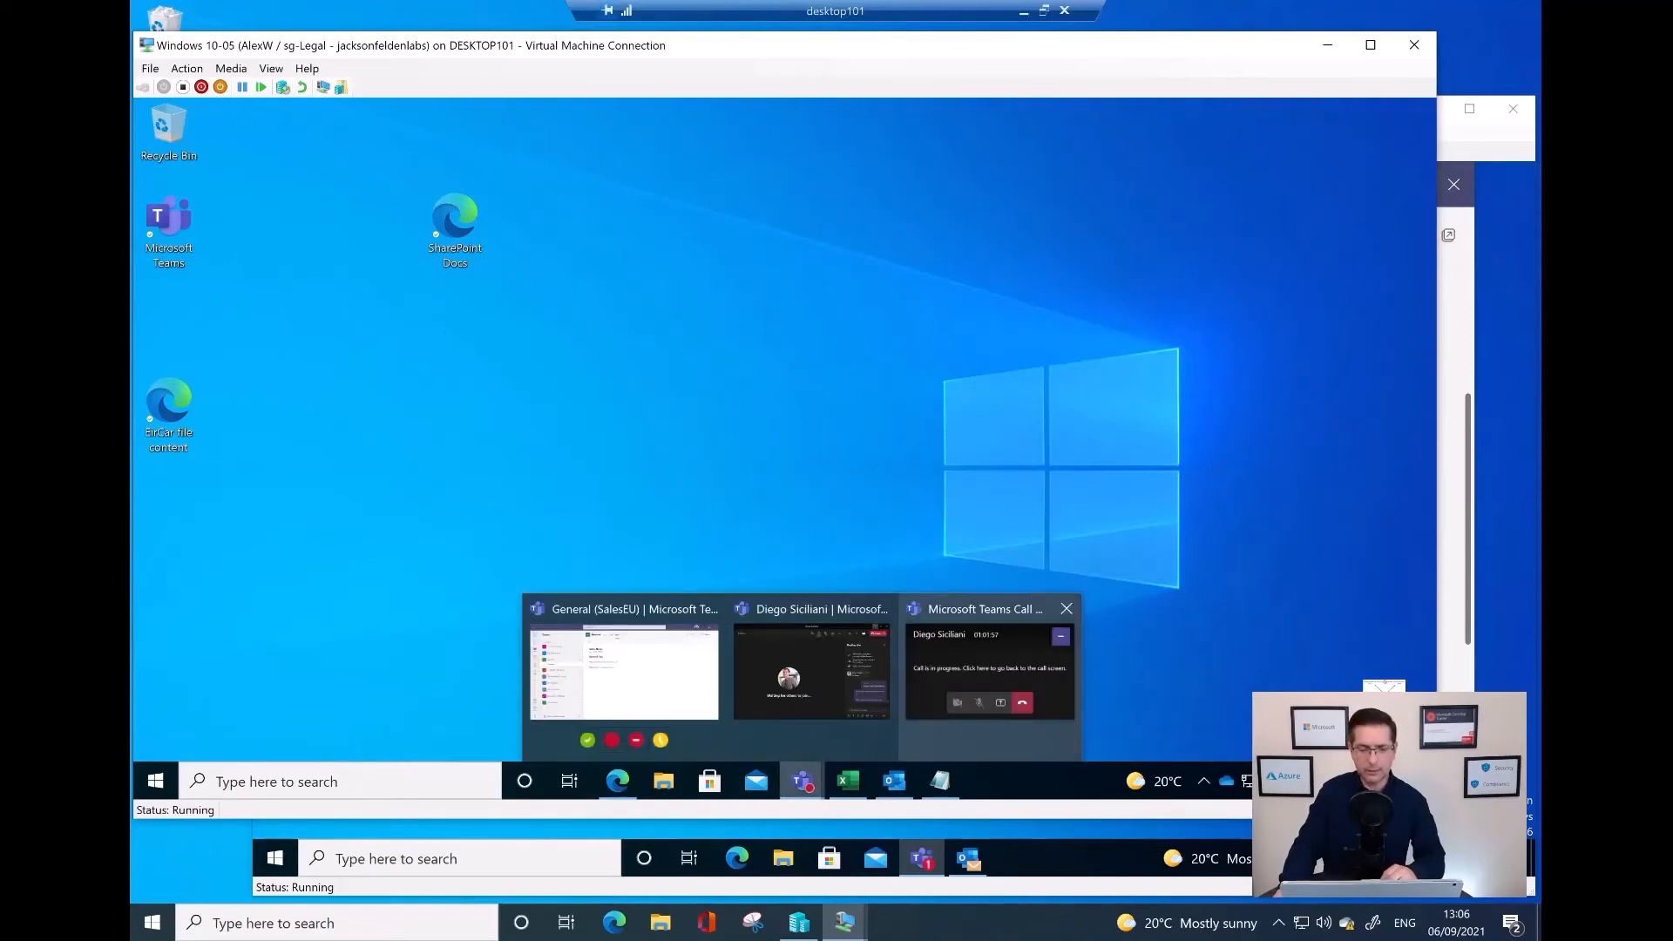
{"action": "left_click", "coordinate": [811, 671]}
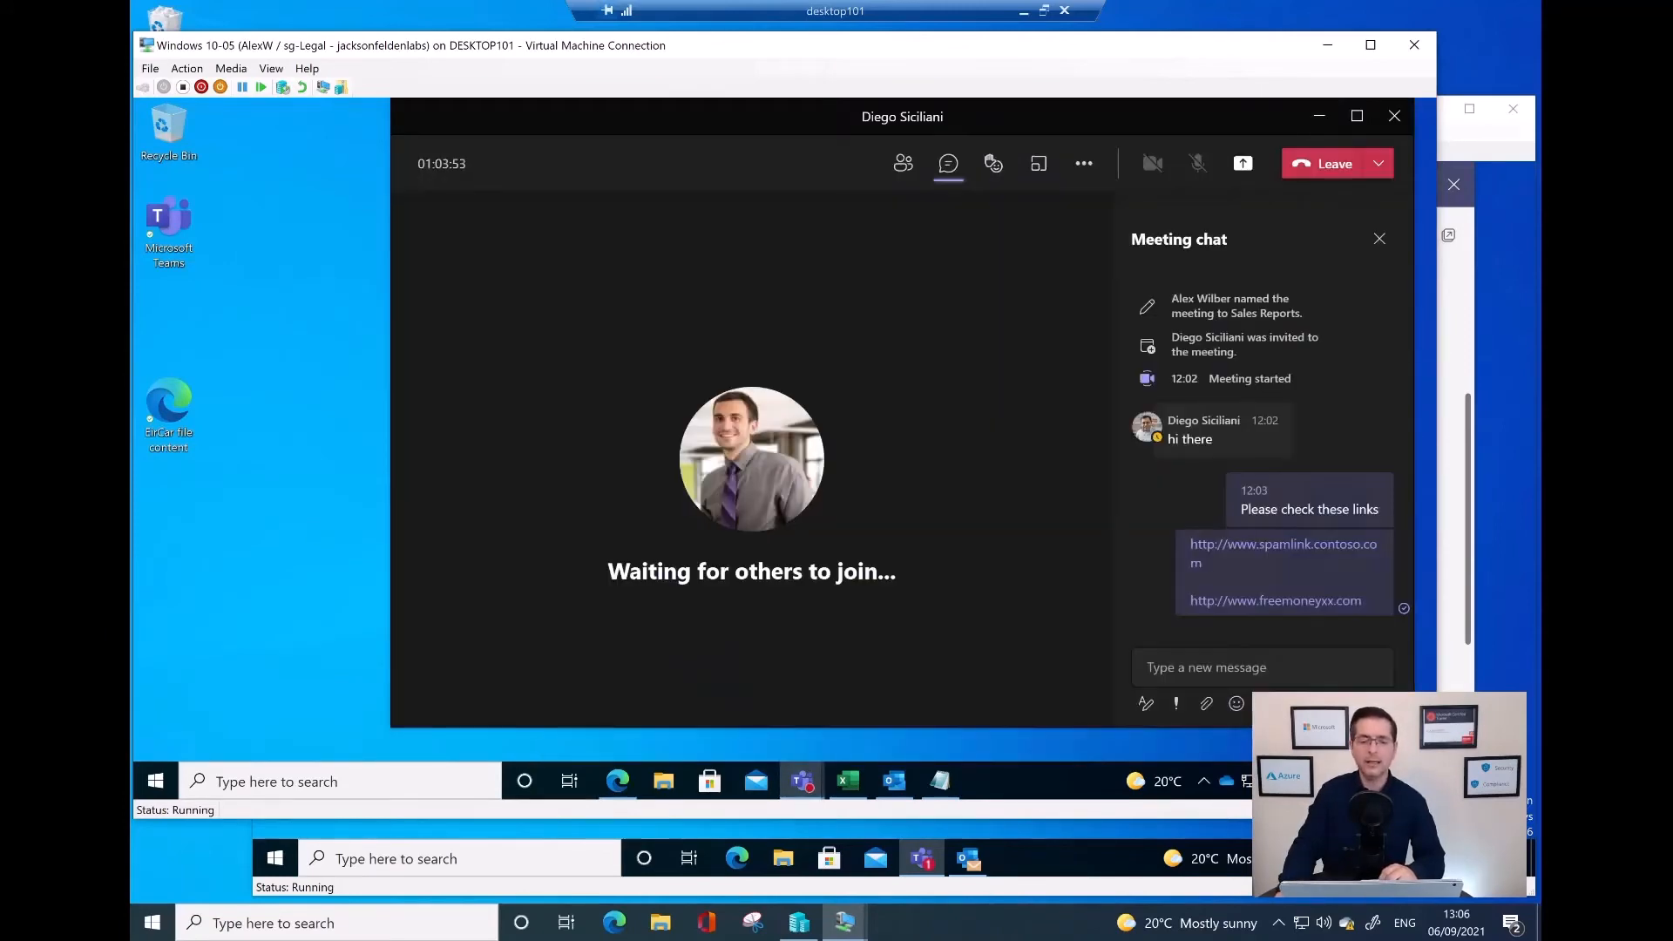
{"action": "left_click_drag", "start_coordinate": [901, 117], "coordinate": [618, 118]}
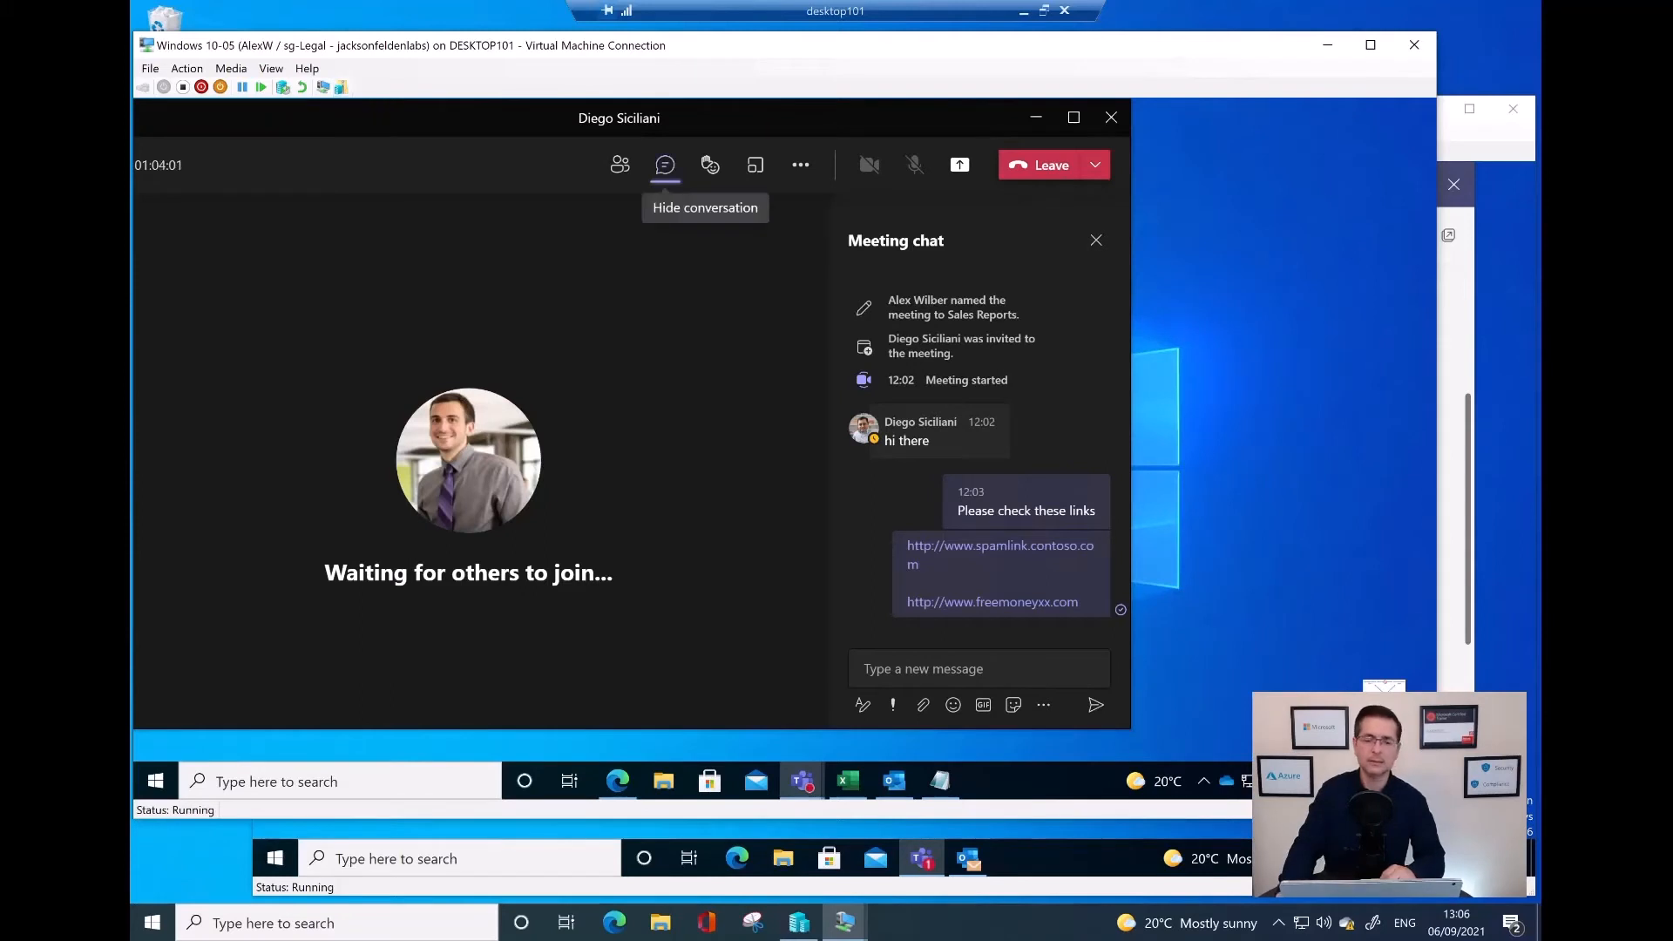
{"action": "mouse_move", "coordinate": [867, 433]}
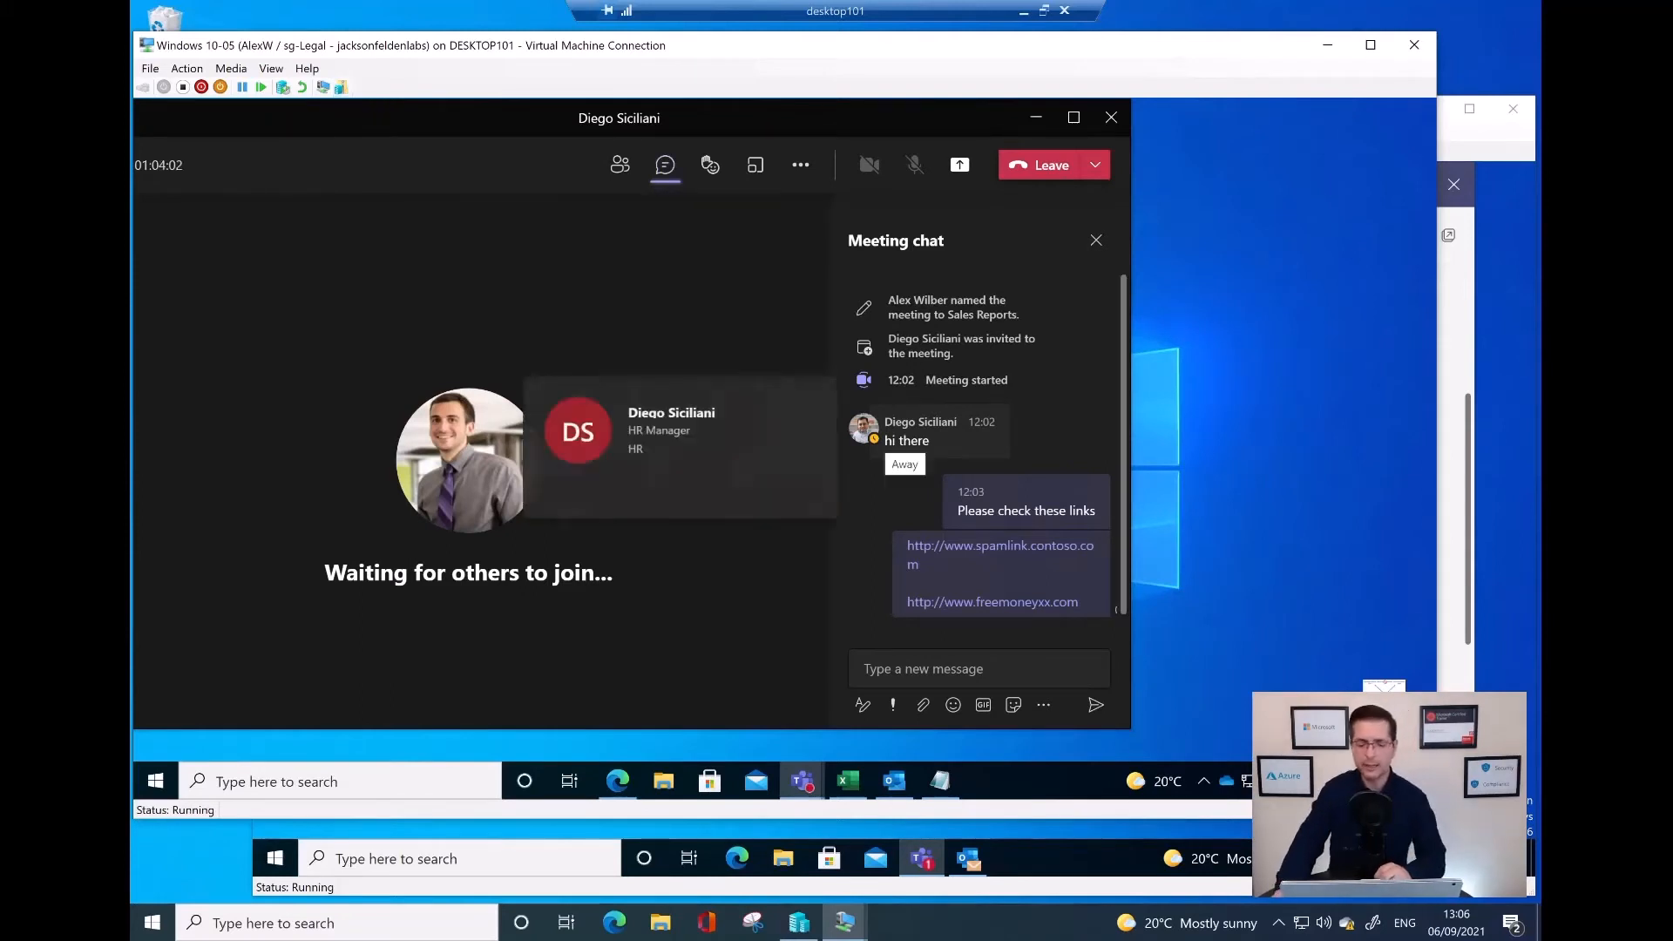
- Switch to the Windows 10-07 virtual machine, join the Sales Reports meeting from the Teams calendar without phone audio, and minimize the meeting window
{"action": "mouse_move", "coordinate": [843, 922]}
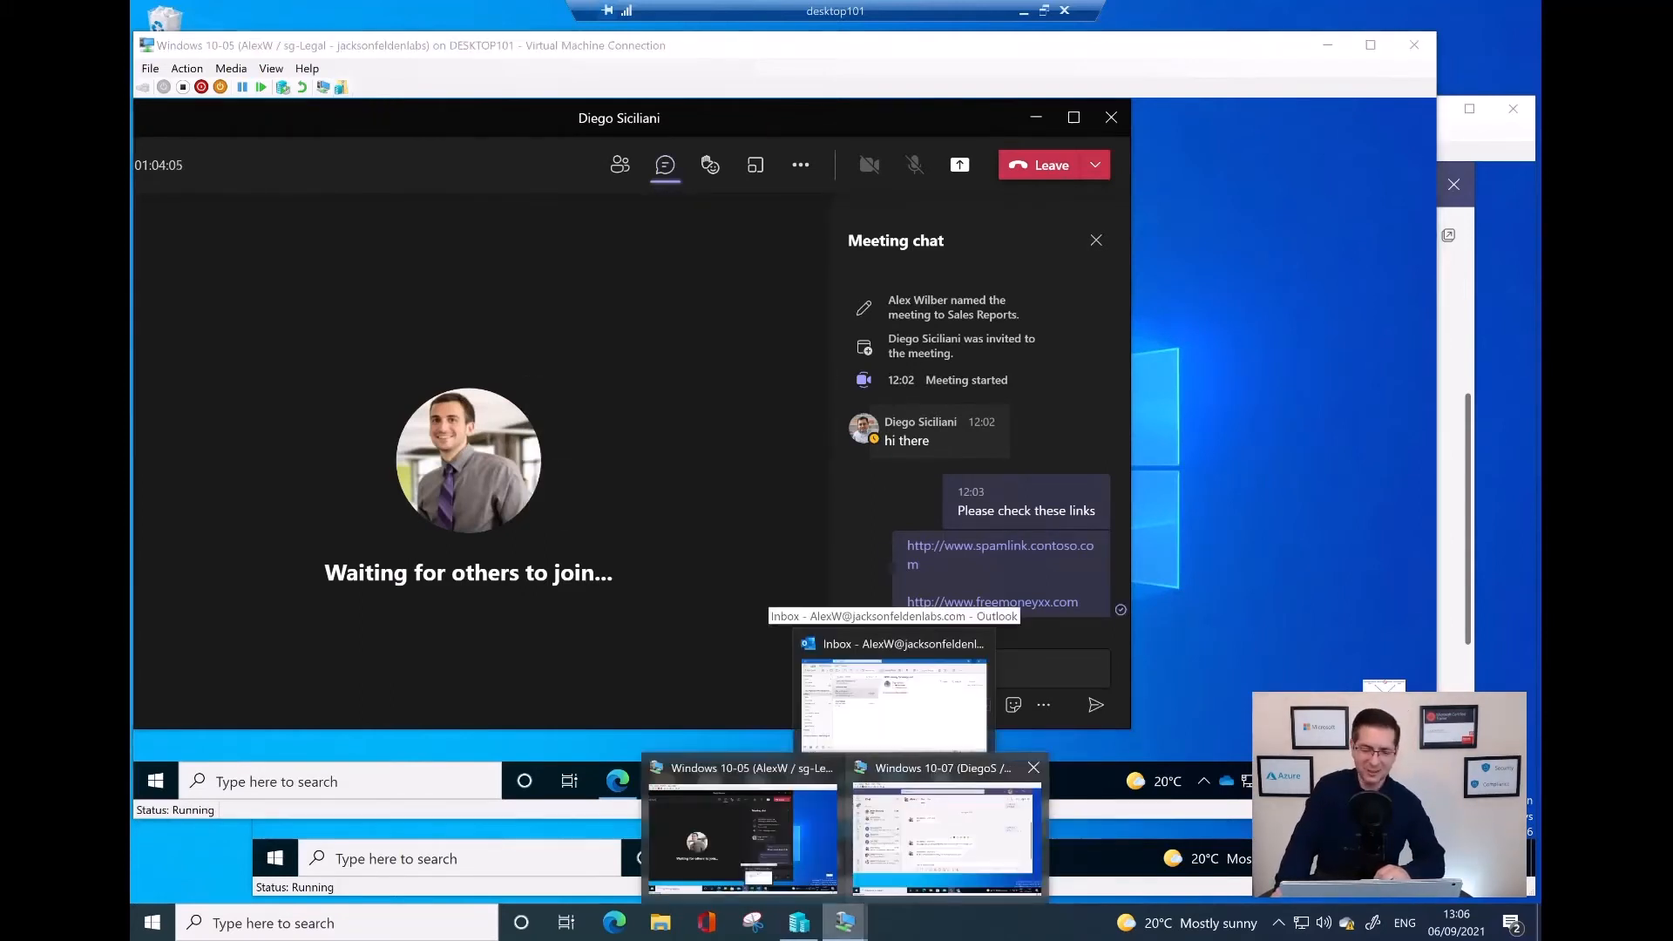
{"action": "left_click", "coordinate": [946, 837]}
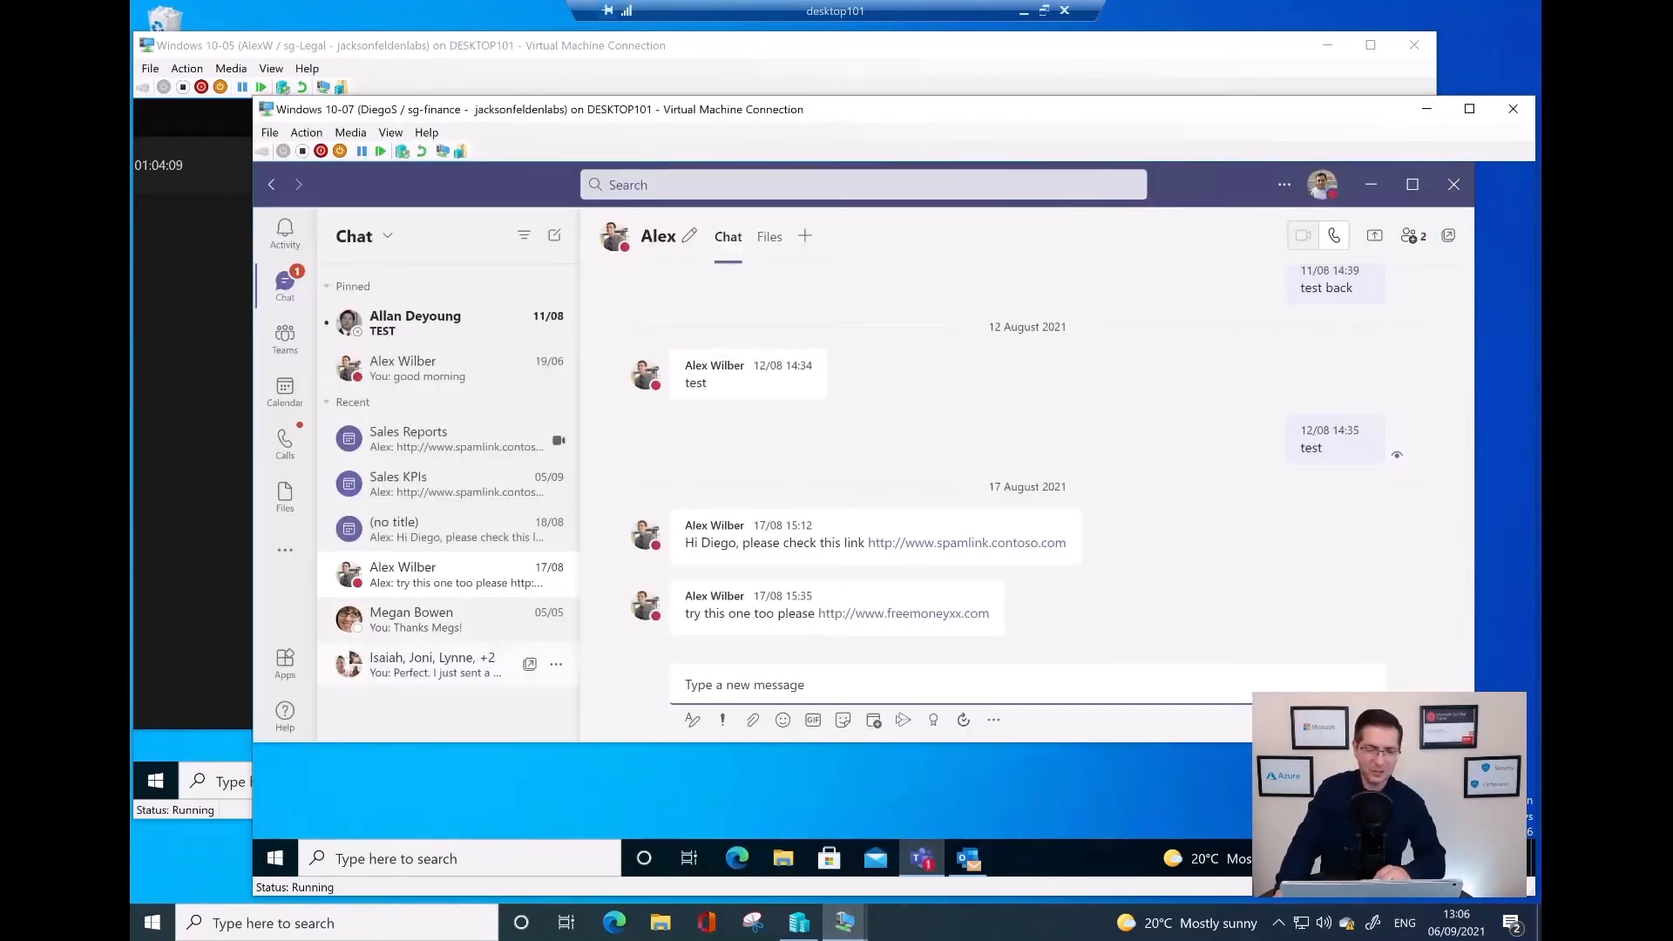
{"action": "left_click", "coordinate": [285, 390]}
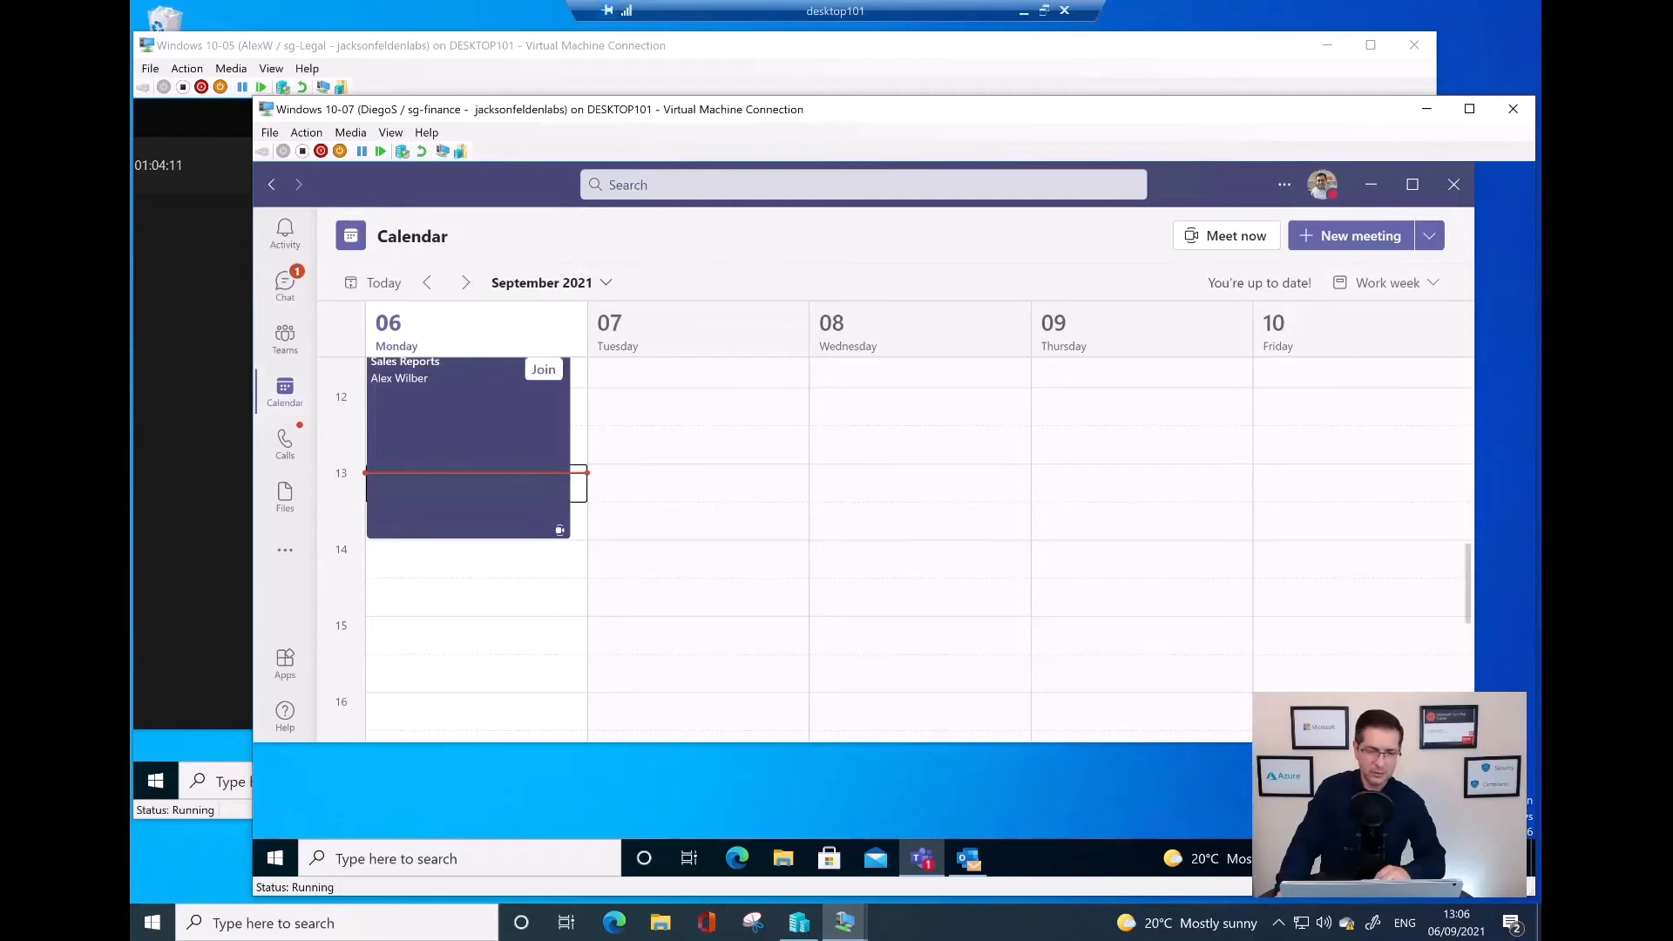
{"action": "left_click", "coordinate": [543, 370]}
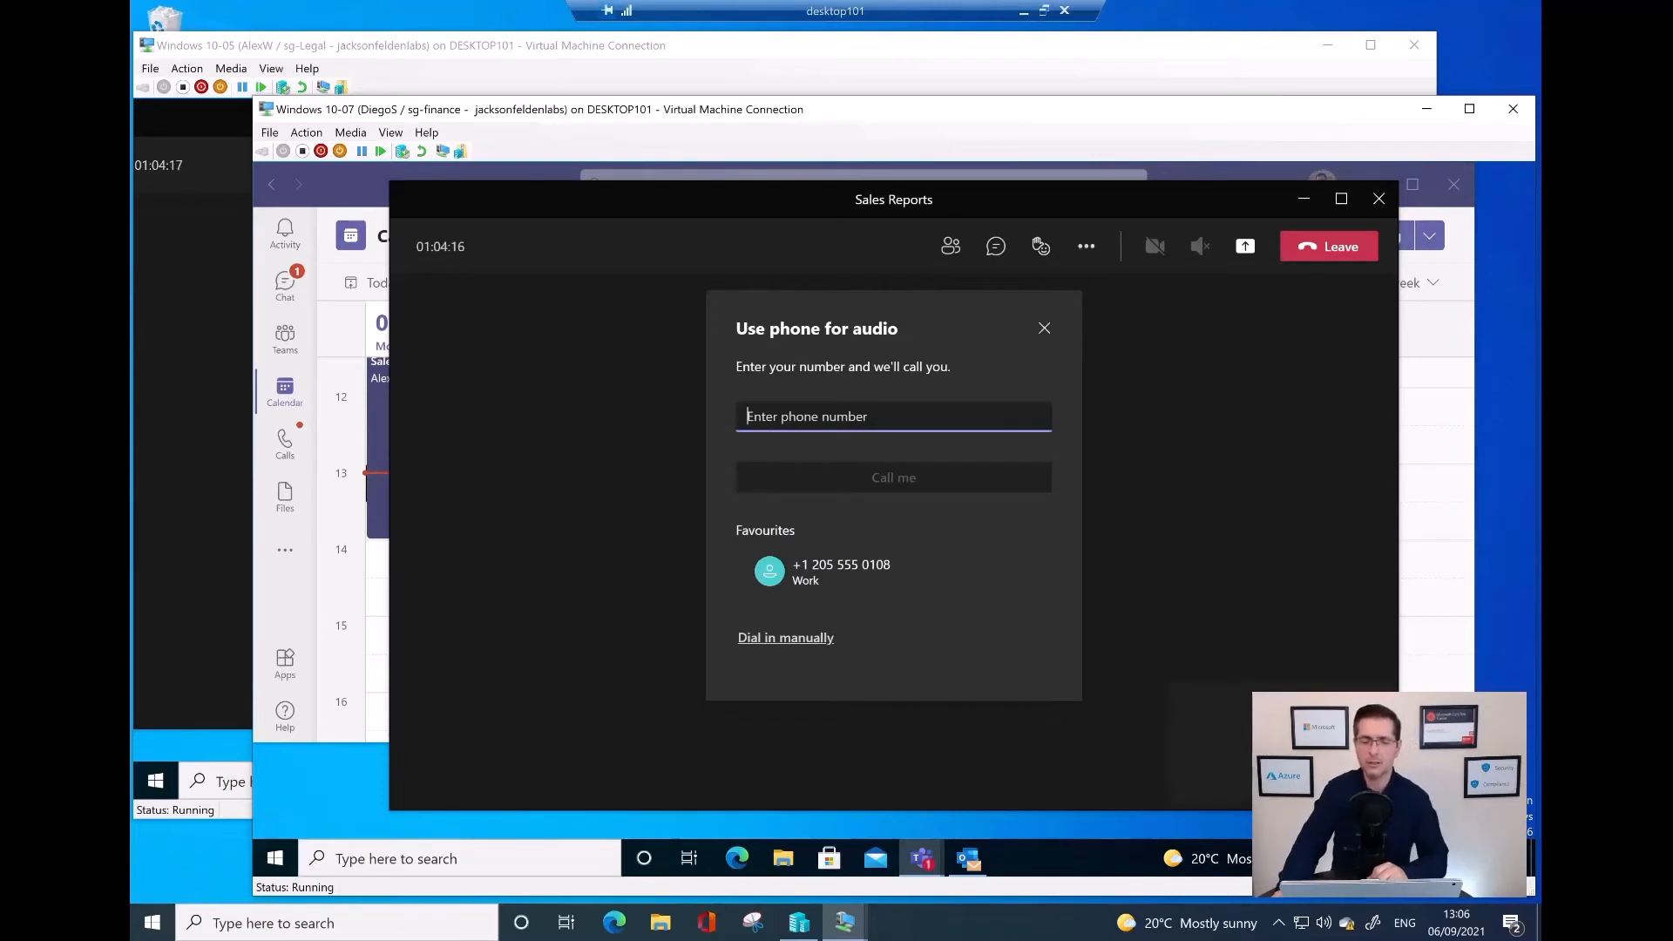
{"action": "key", "text": "Escape"}
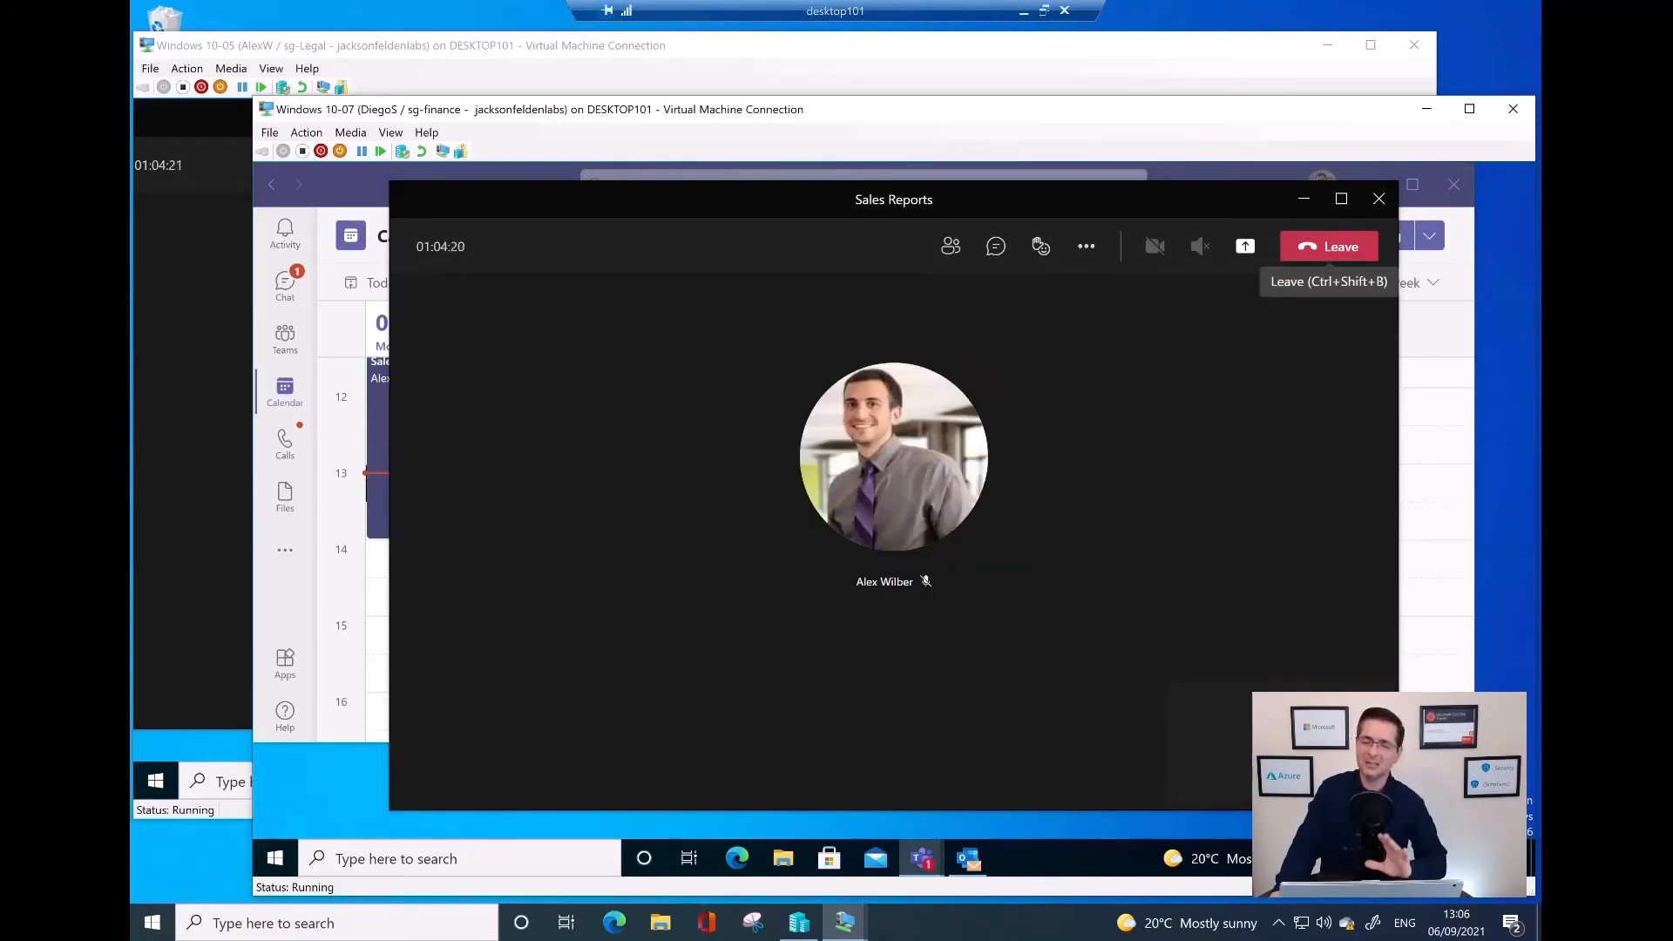
{"action": "left_click", "coordinate": [1303, 199]}
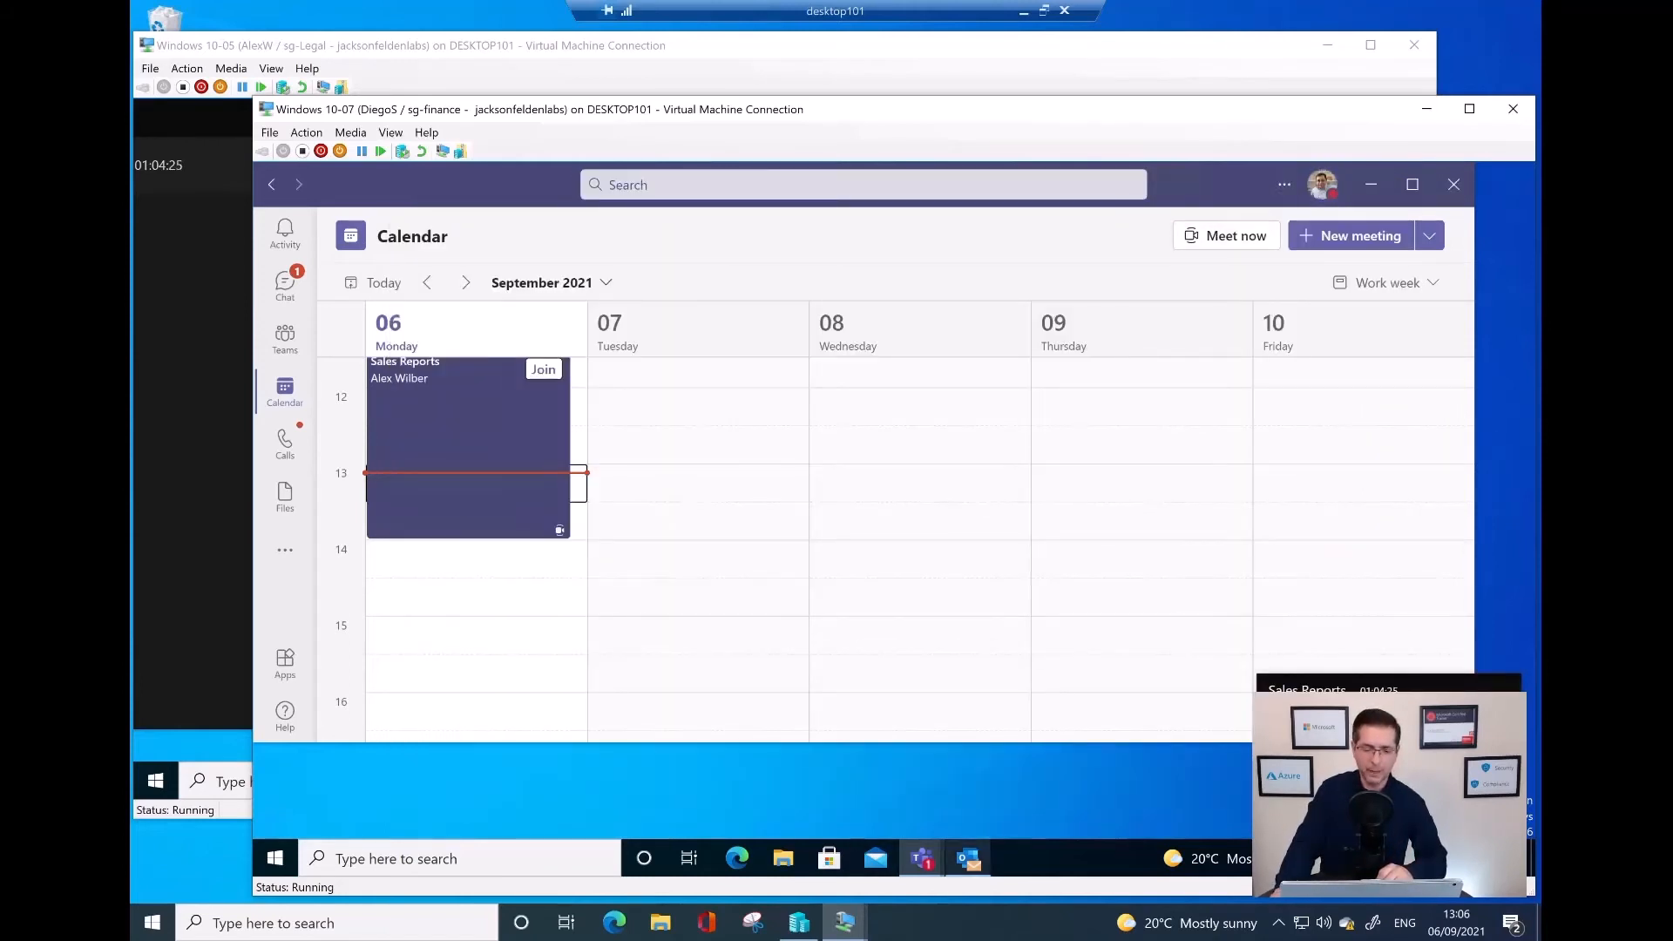
{"action": "mouse_move", "coordinate": [843, 923]}
{"action": "left_click", "coordinate": [747, 804]}
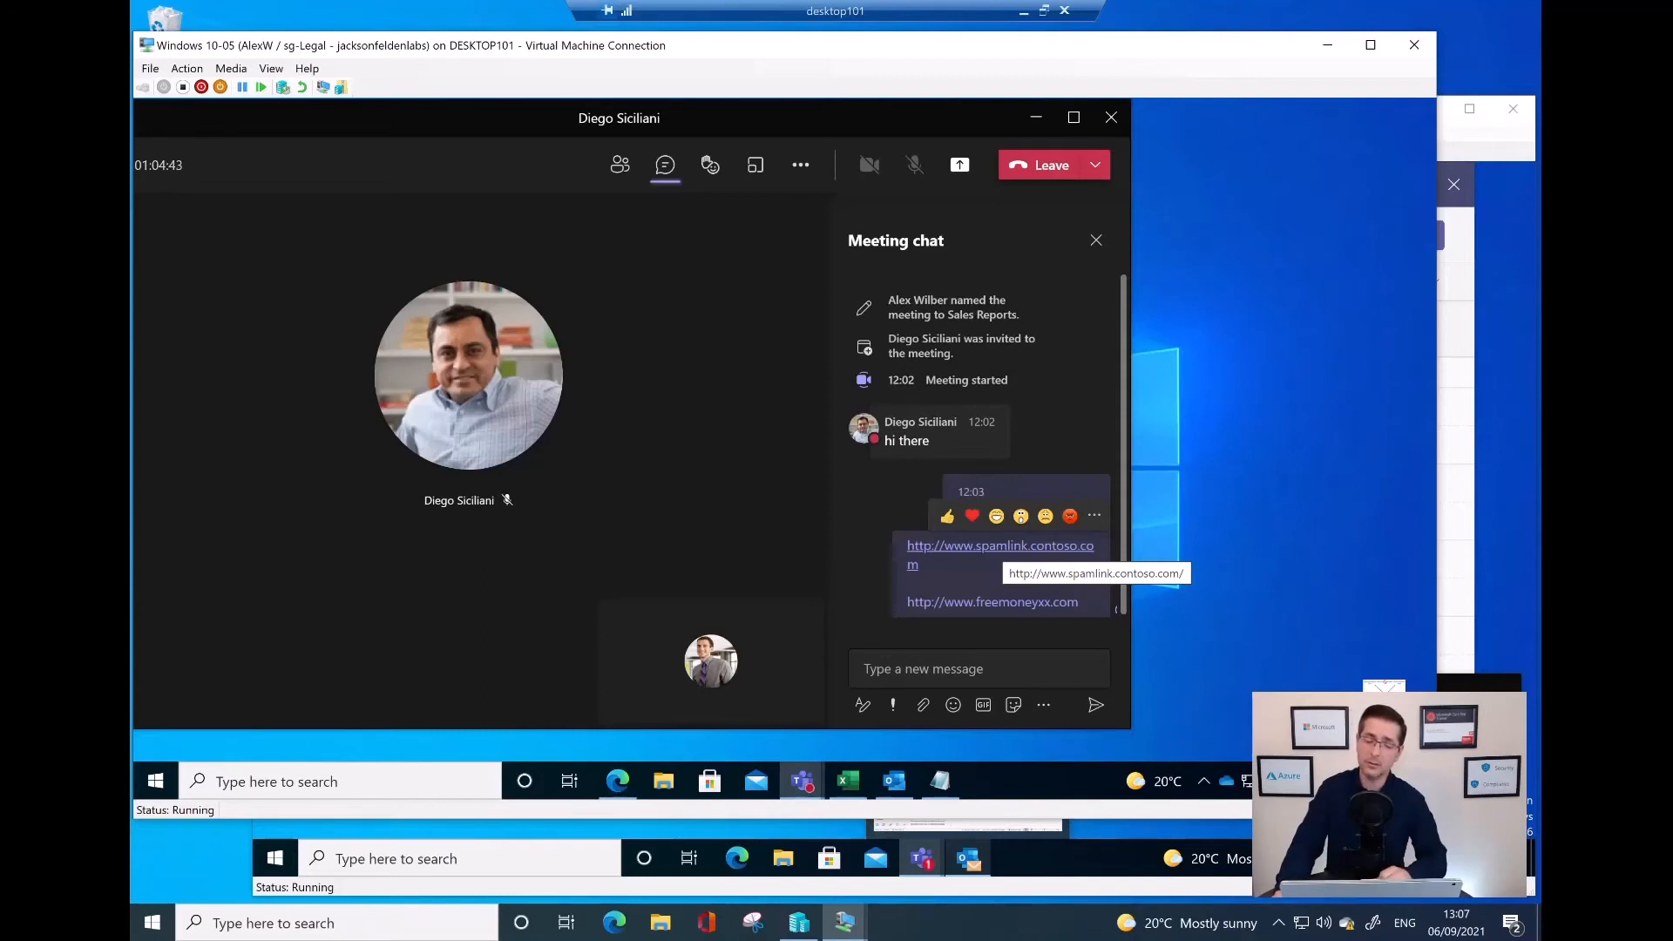
{"action": "left_click", "coordinate": [1002, 549]}
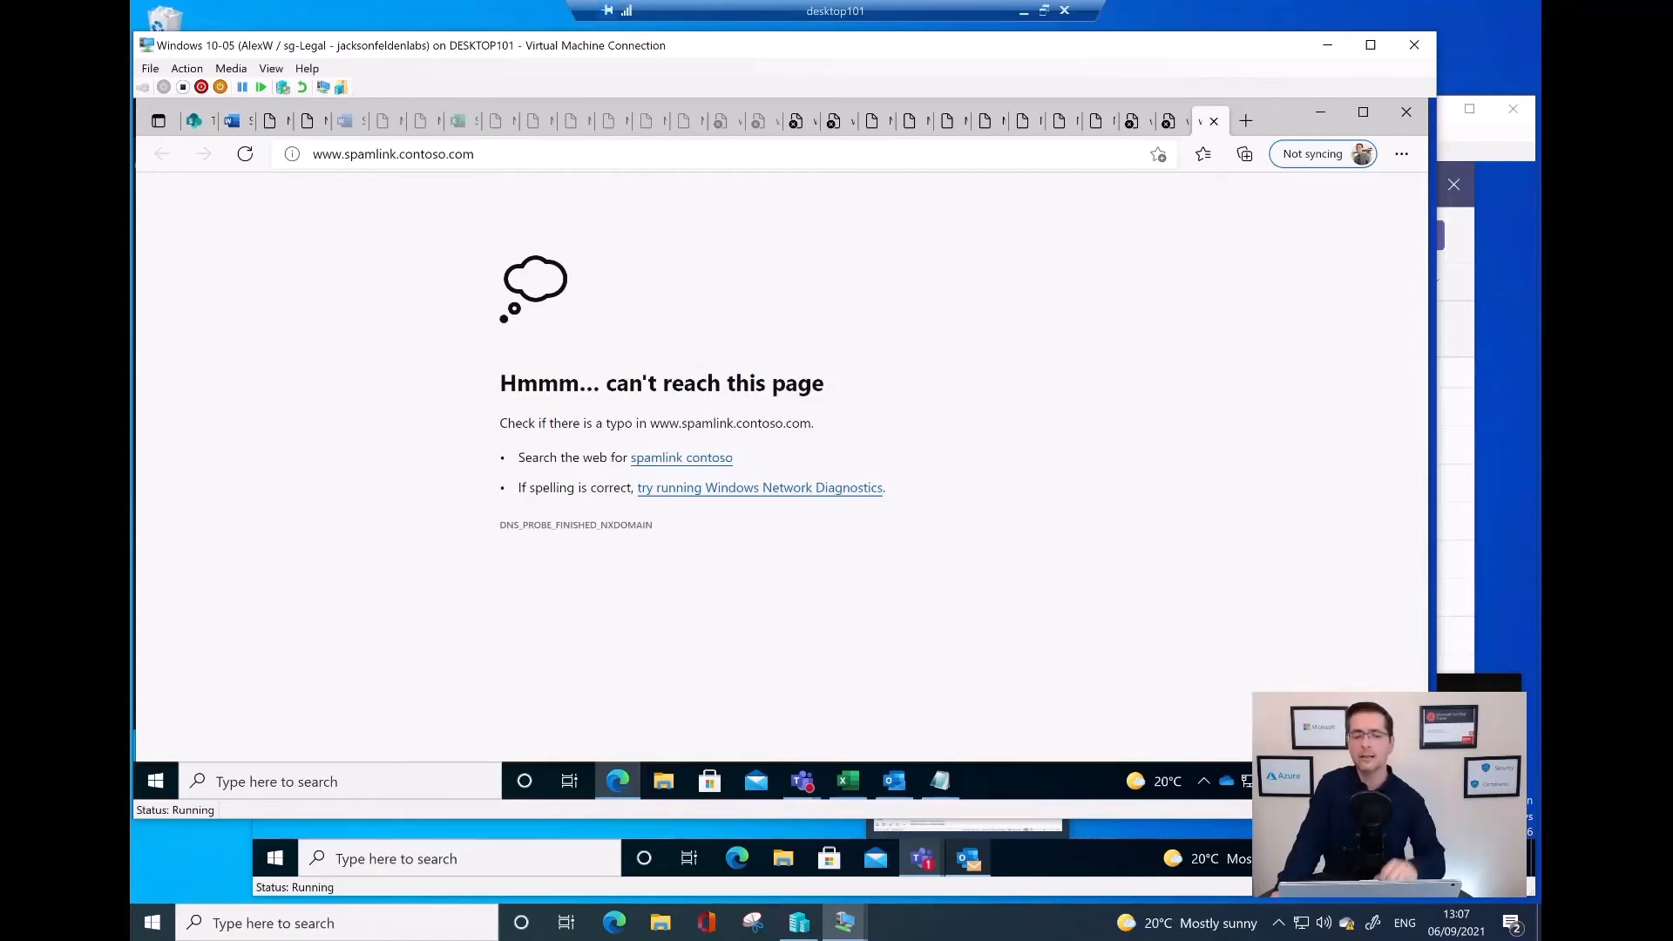
{"action": "left_click", "coordinate": [1319, 113]}
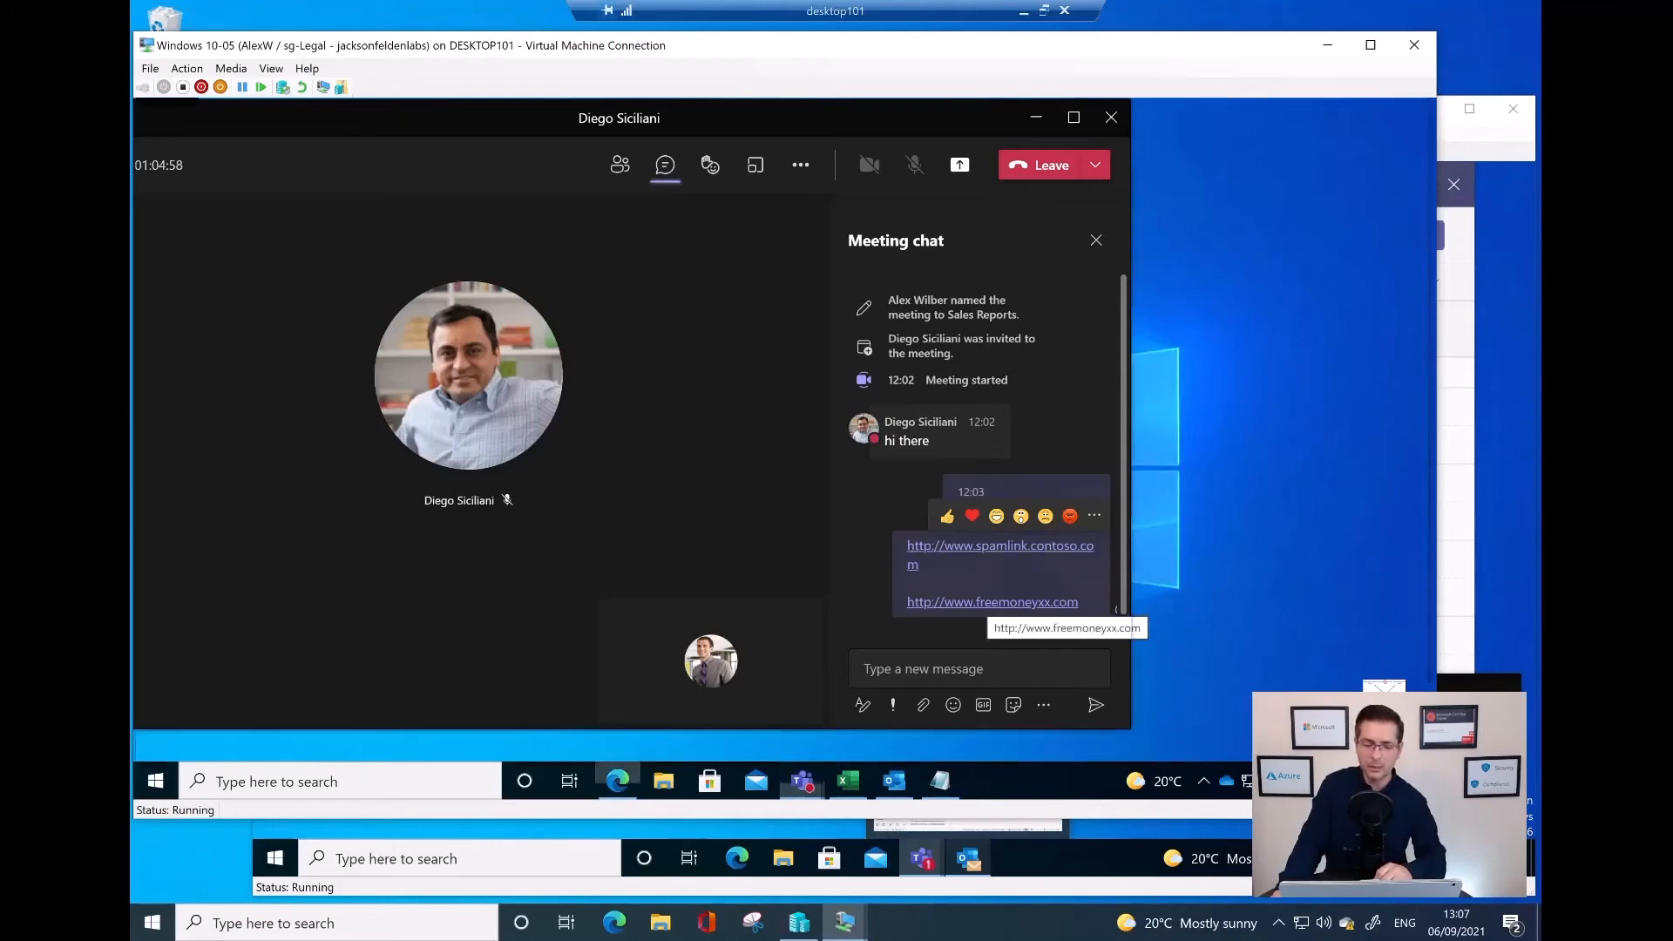
{"action": "left_click", "coordinate": [992, 602]}
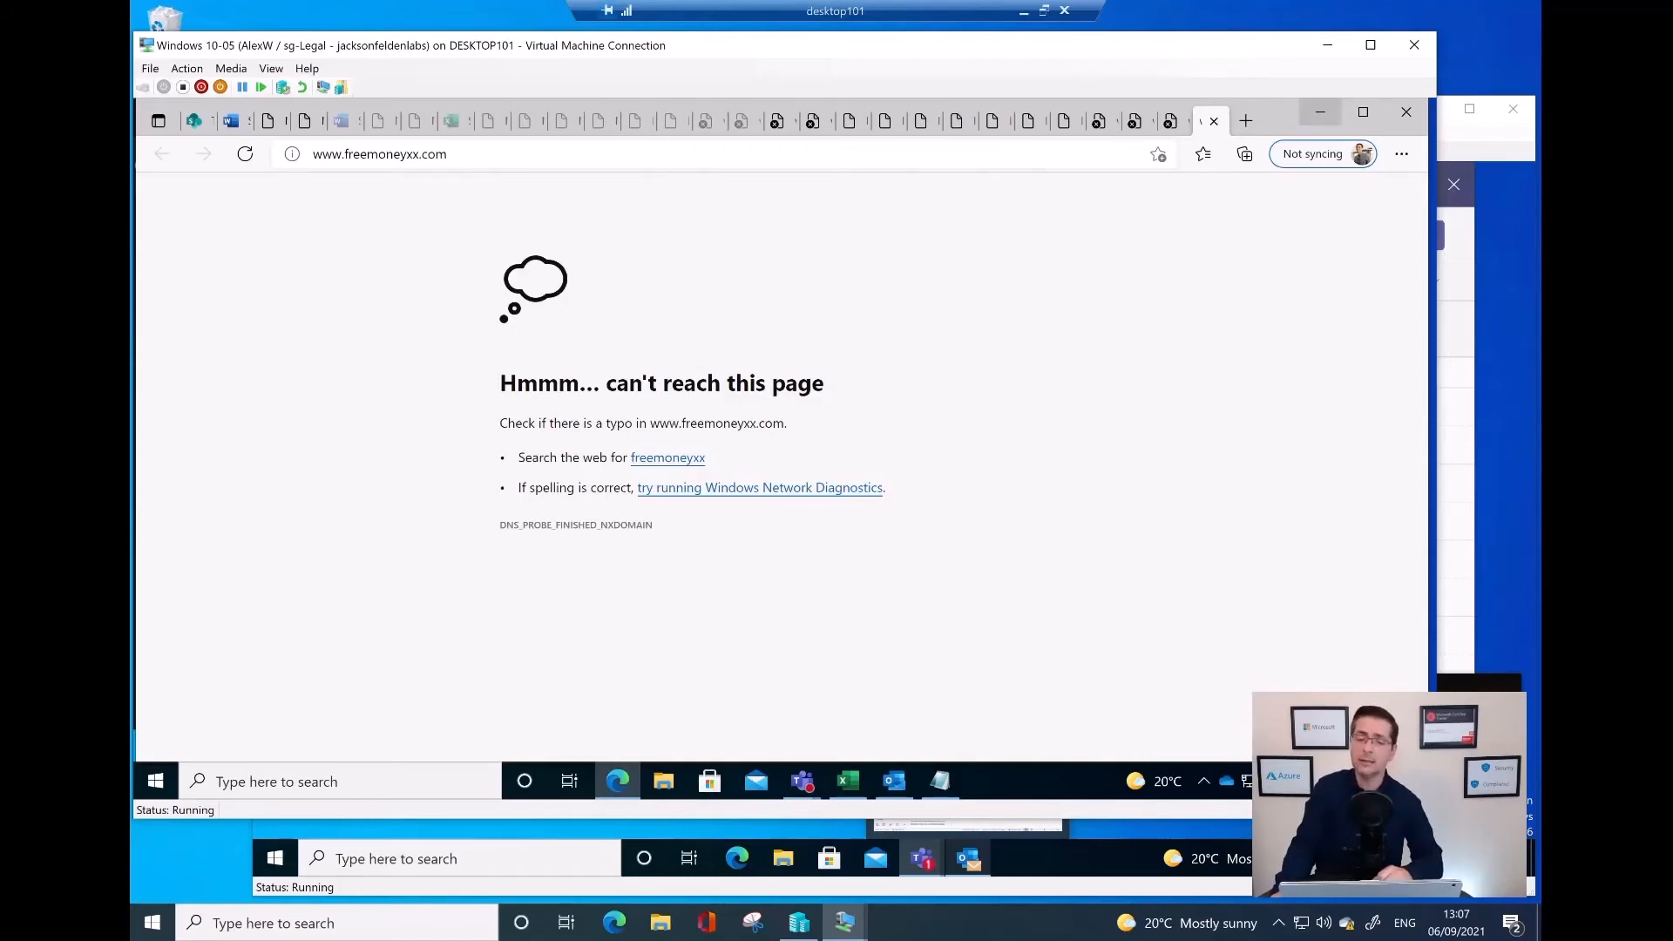
{"action": "left_click", "coordinate": [1320, 112]}
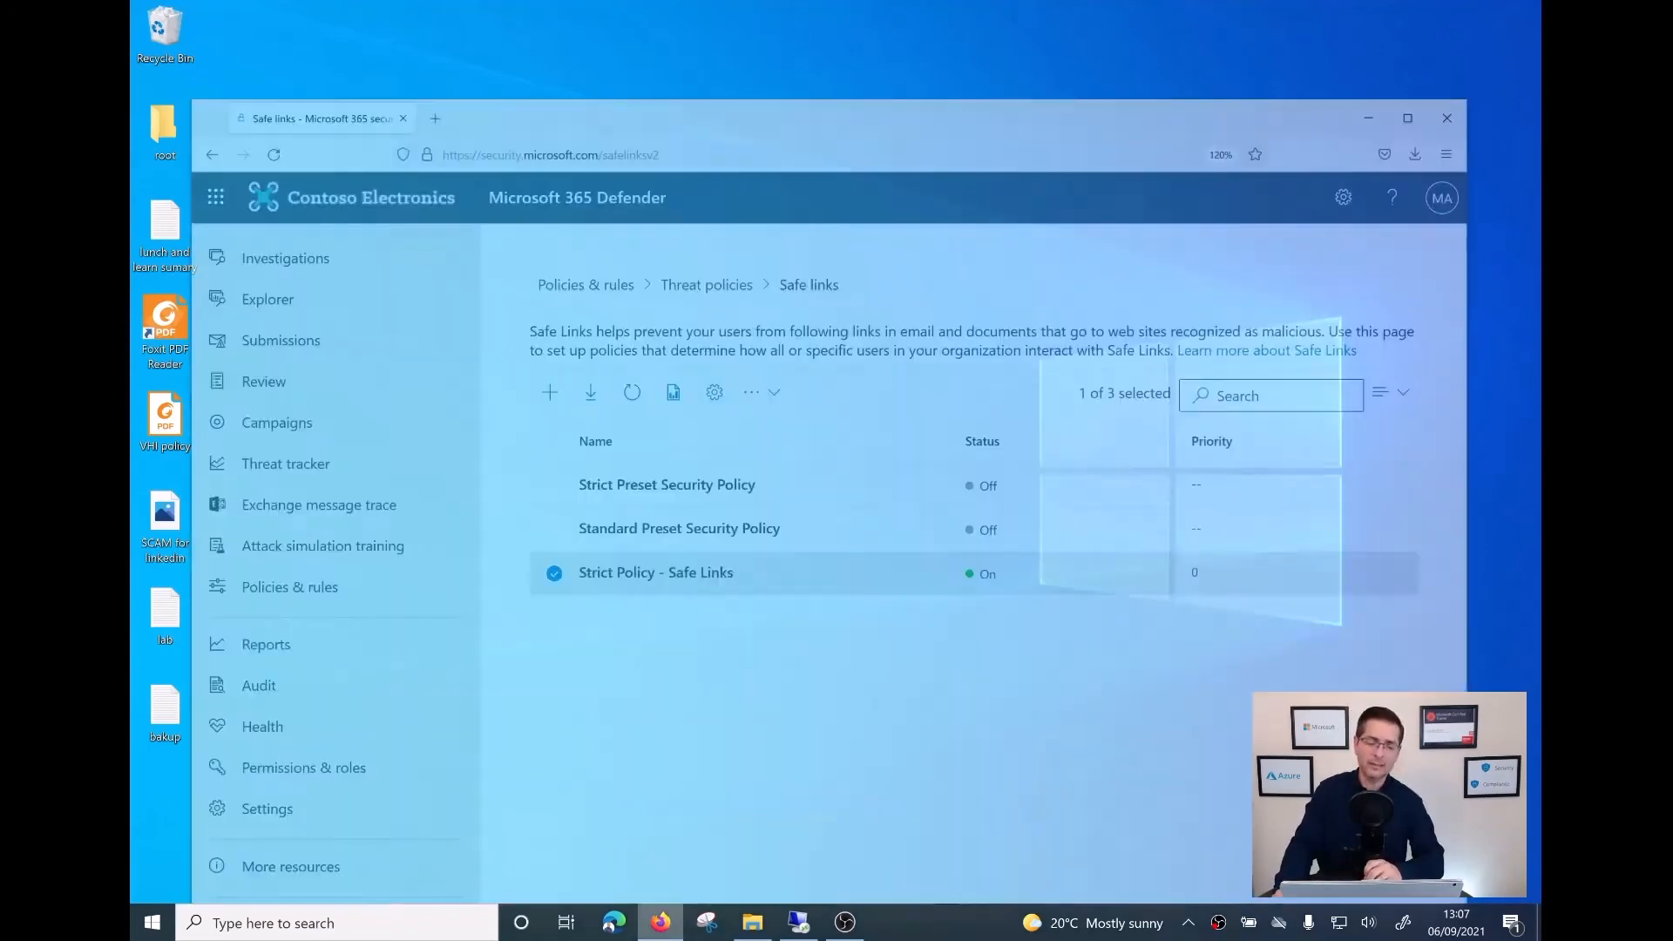
- Switch to Microsoft 365 Defender in Firefox and open the URL protection report from the Email & collaboration reports
{"action": "left_click", "coordinate": [660, 921]}
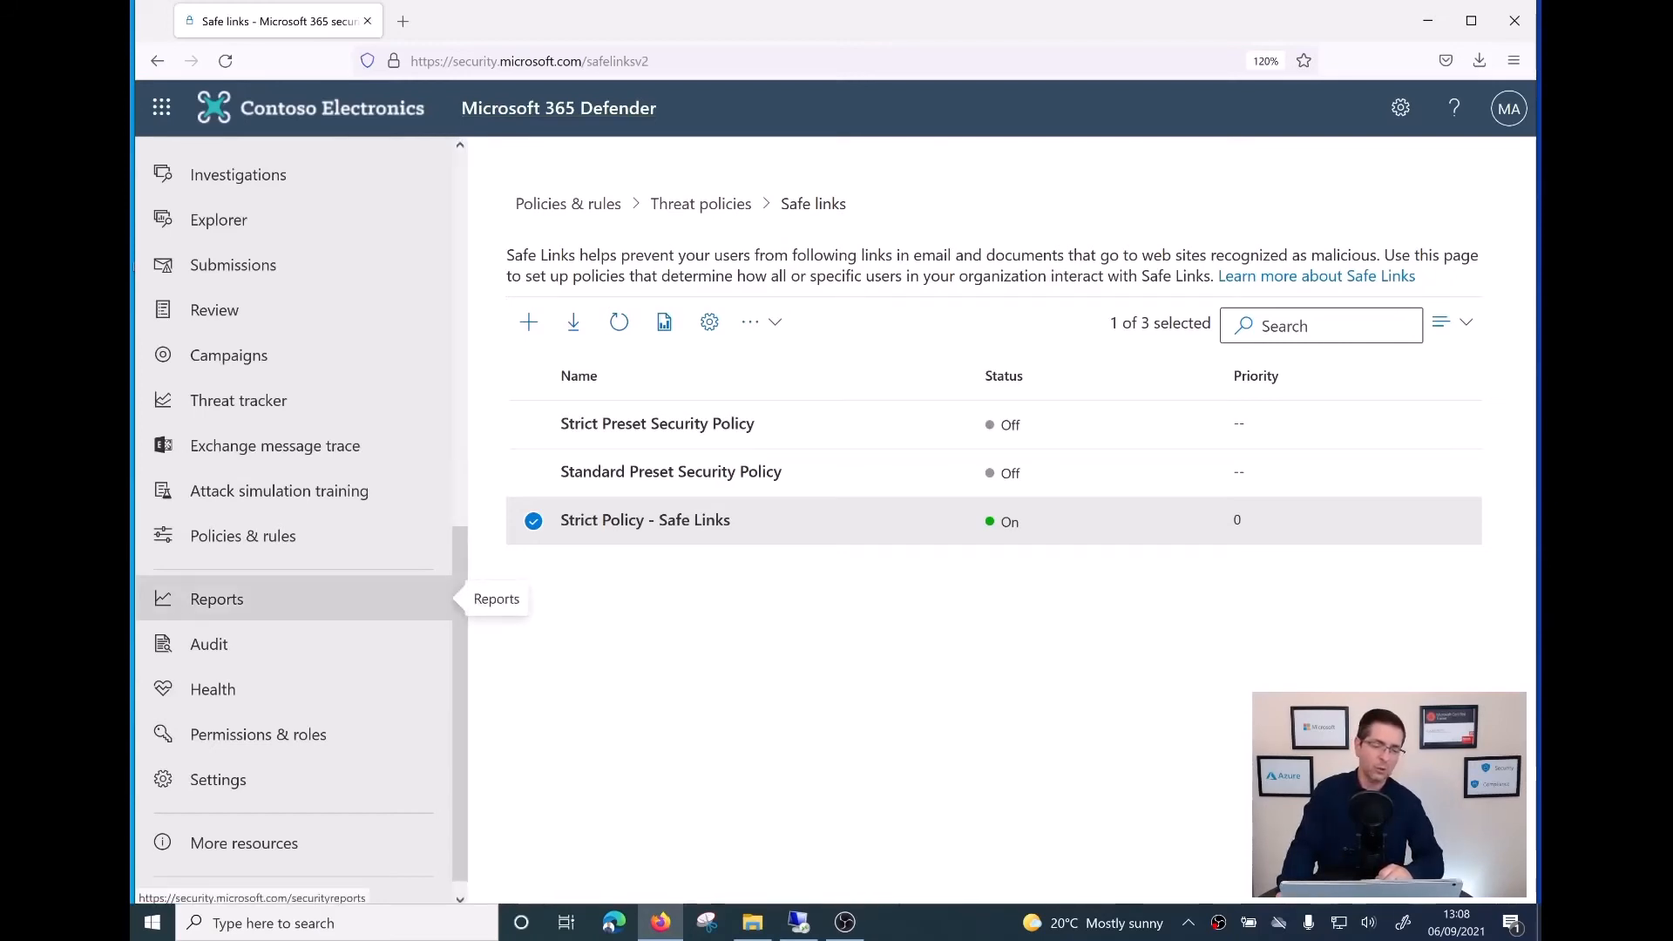
{"action": "left_click", "coordinate": [217, 599]}
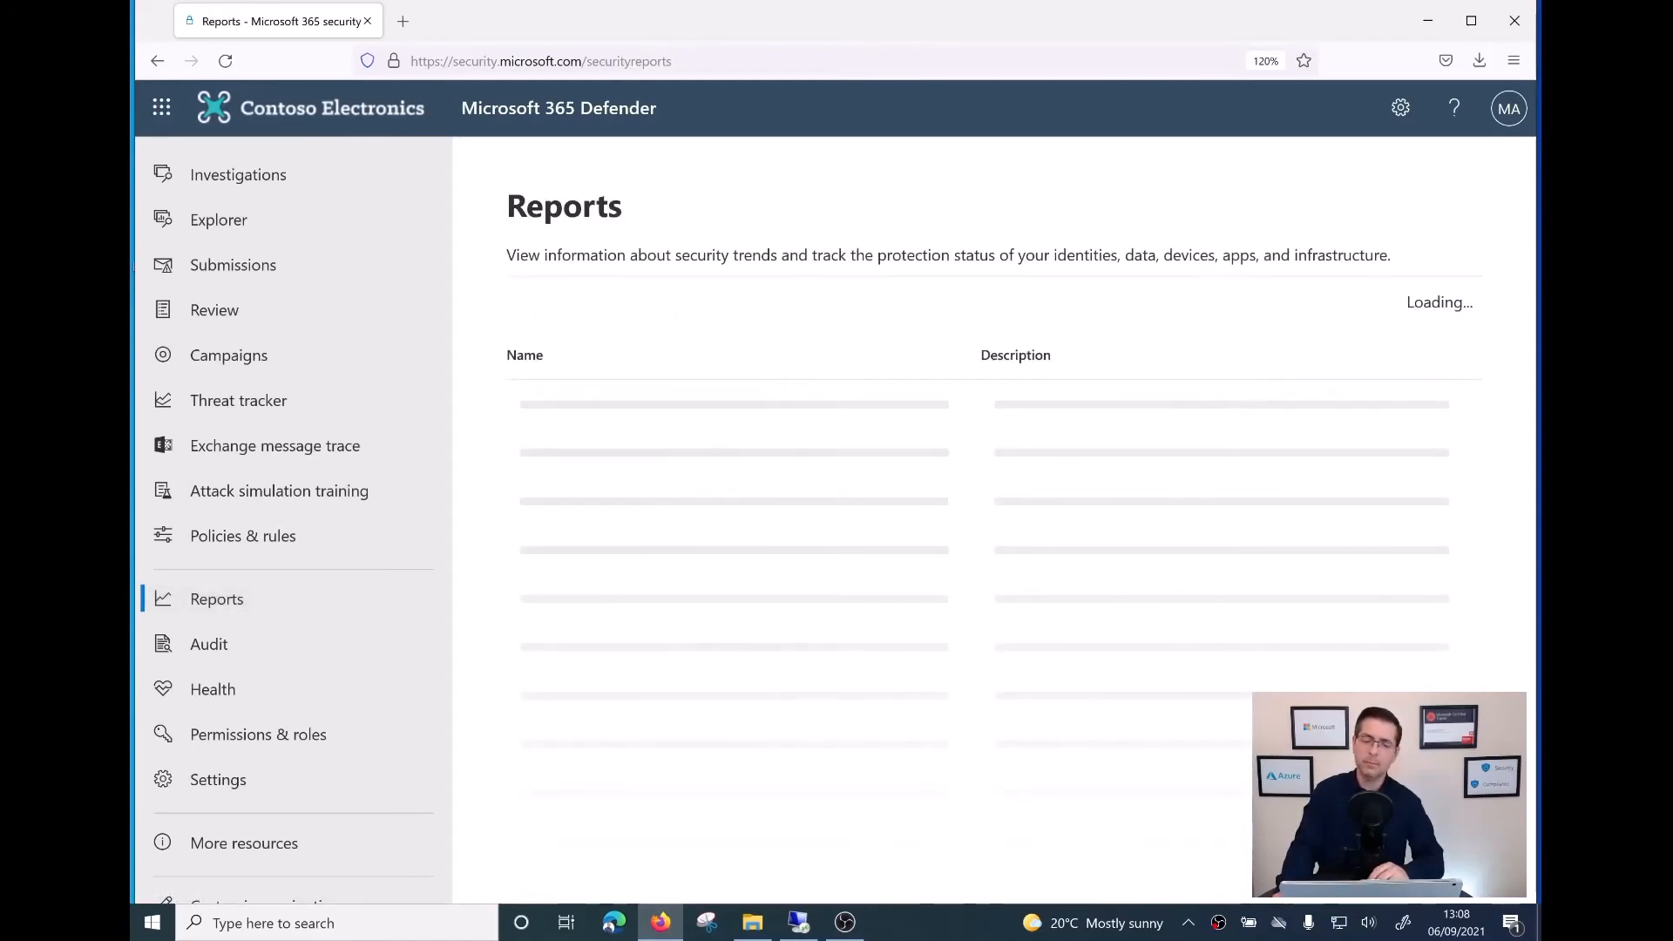
{"action": "scroll", "coordinate": [986, 549], "scroll_direction": "down", "scroll_amount": 1}
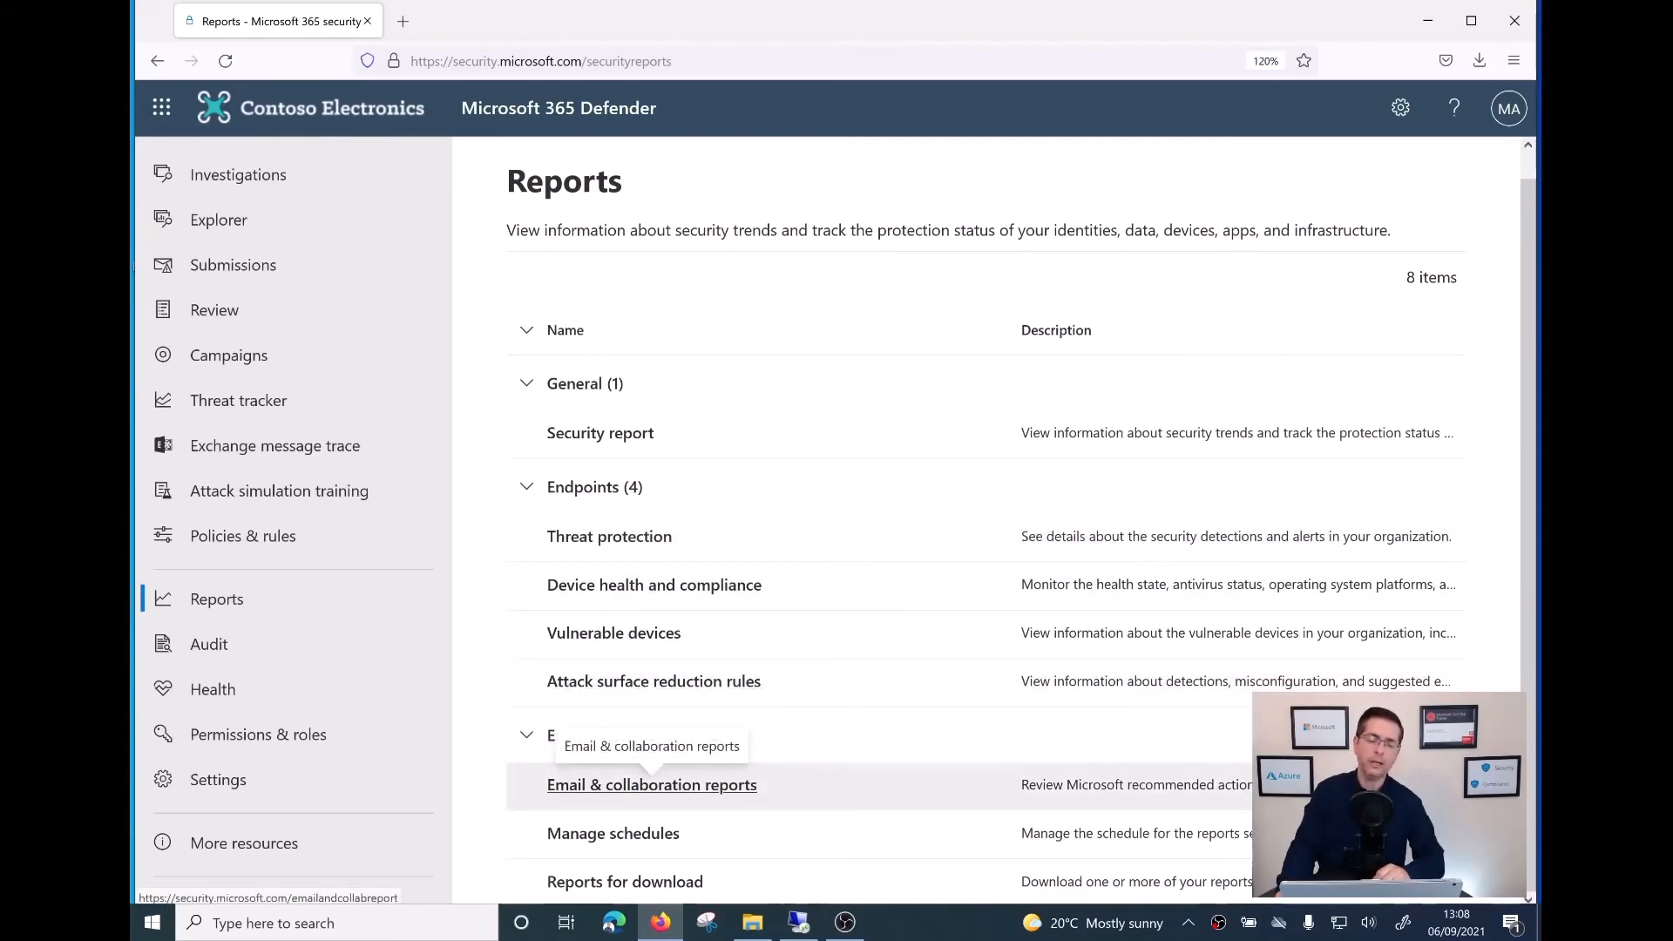
{"action": "left_click", "coordinate": [652, 785]}
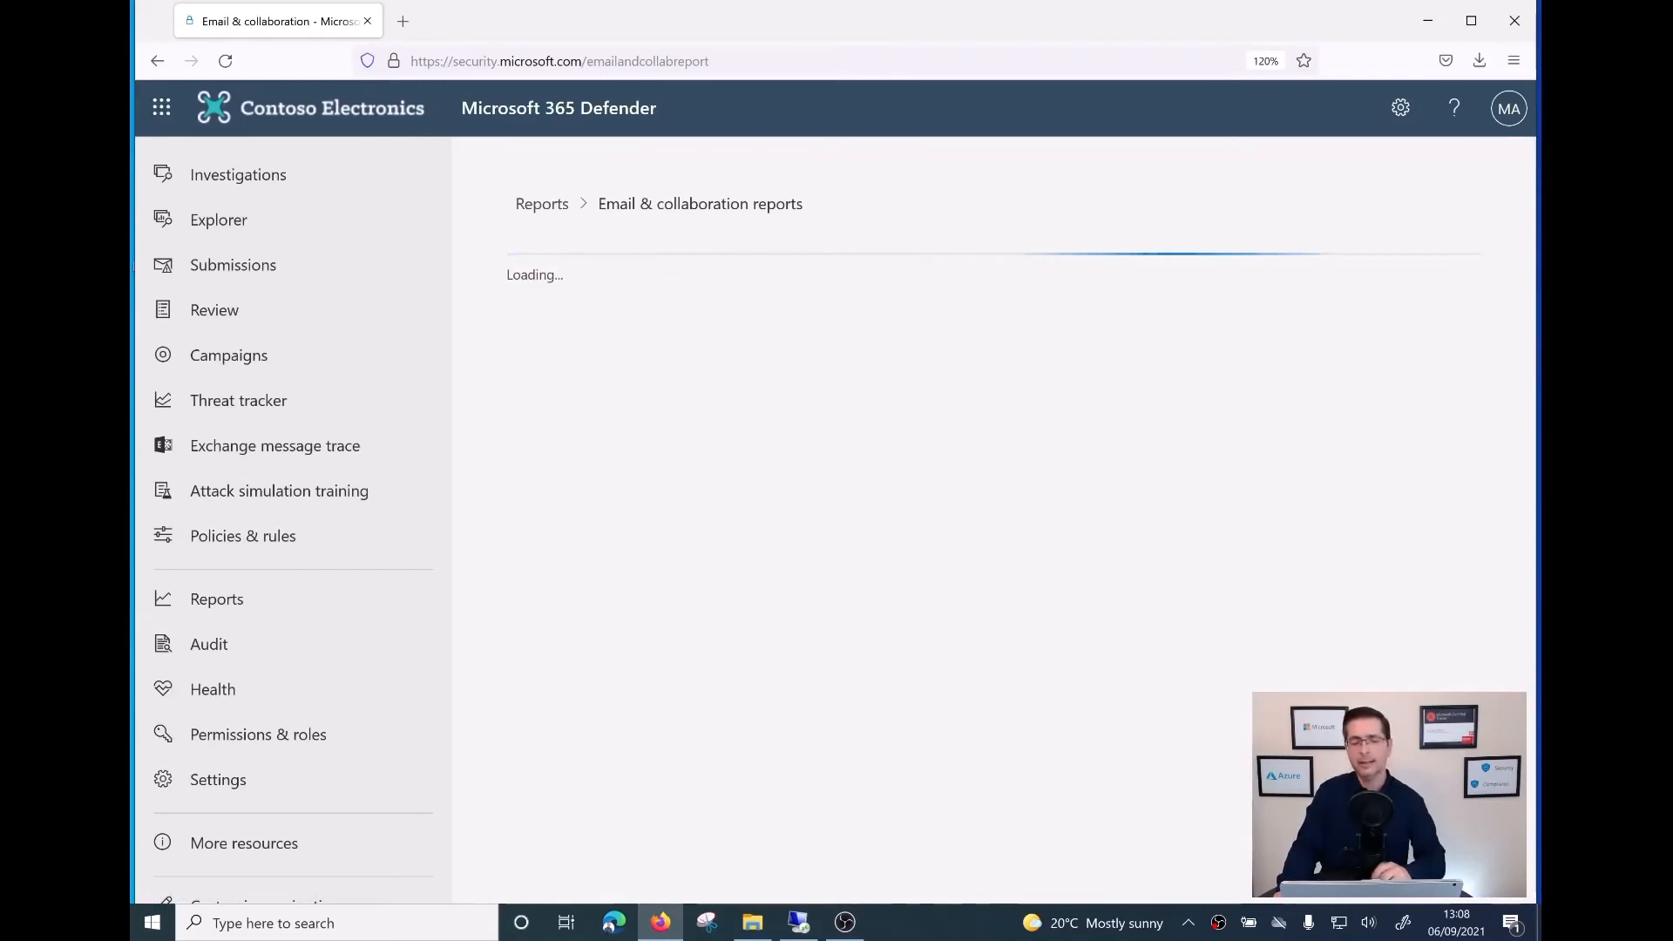
{"action": "scroll", "coordinate": [985, 523], "scroll_direction": "down", "scroll_amount": 3}
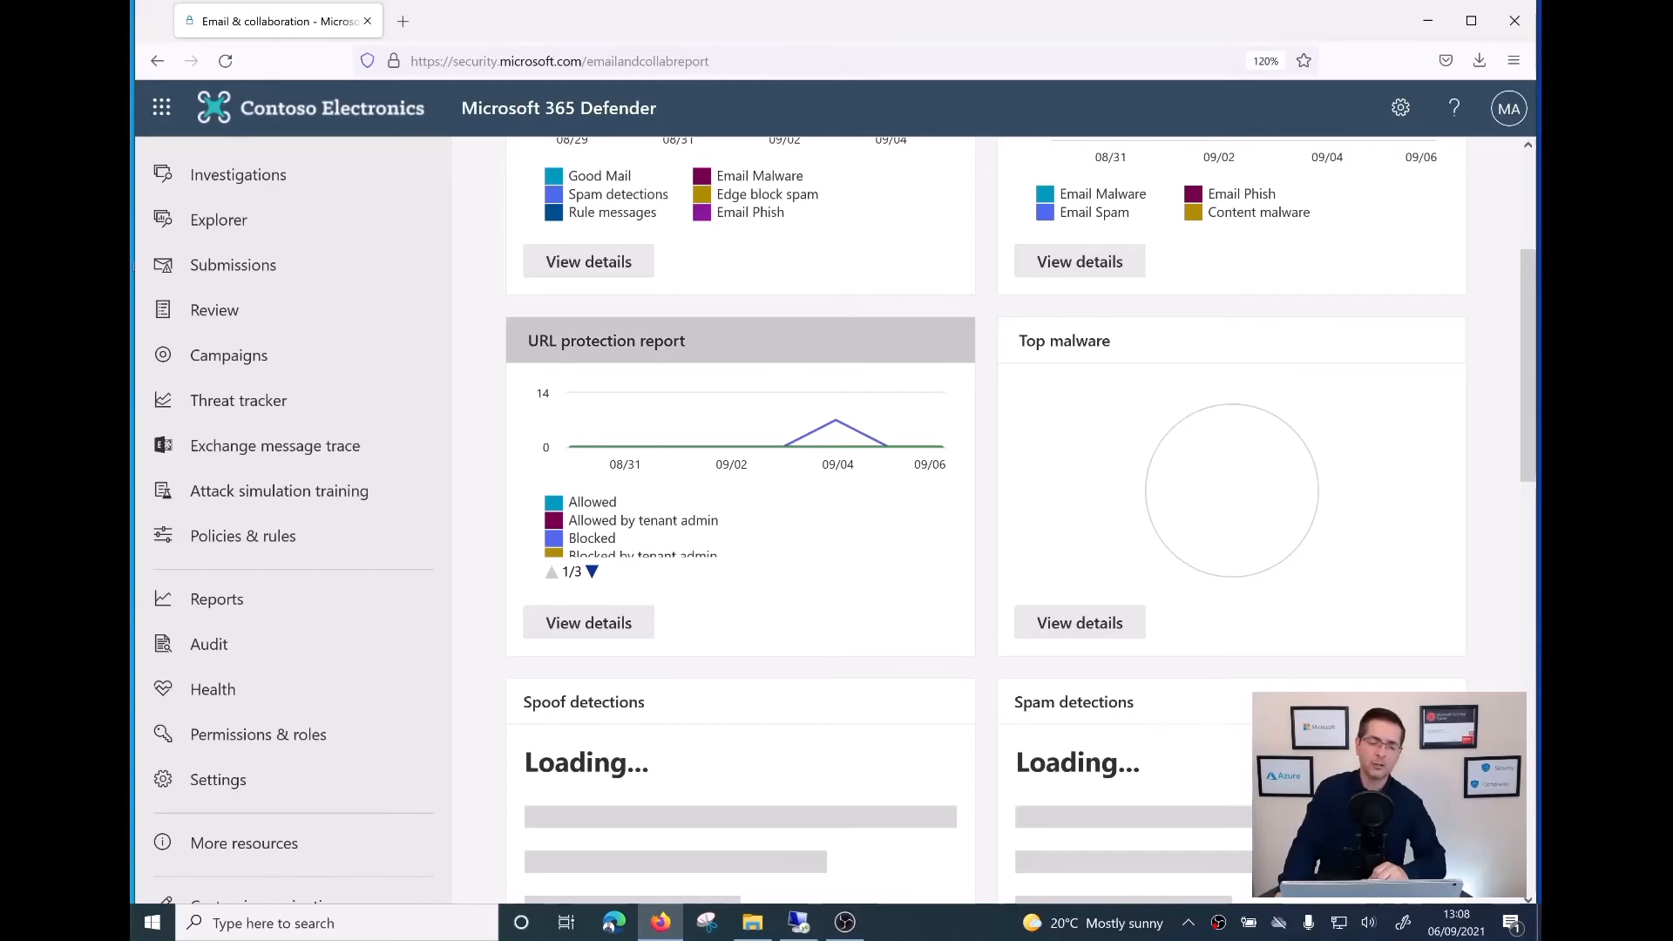
{"action": "left_click", "coordinate": [606, 341]}
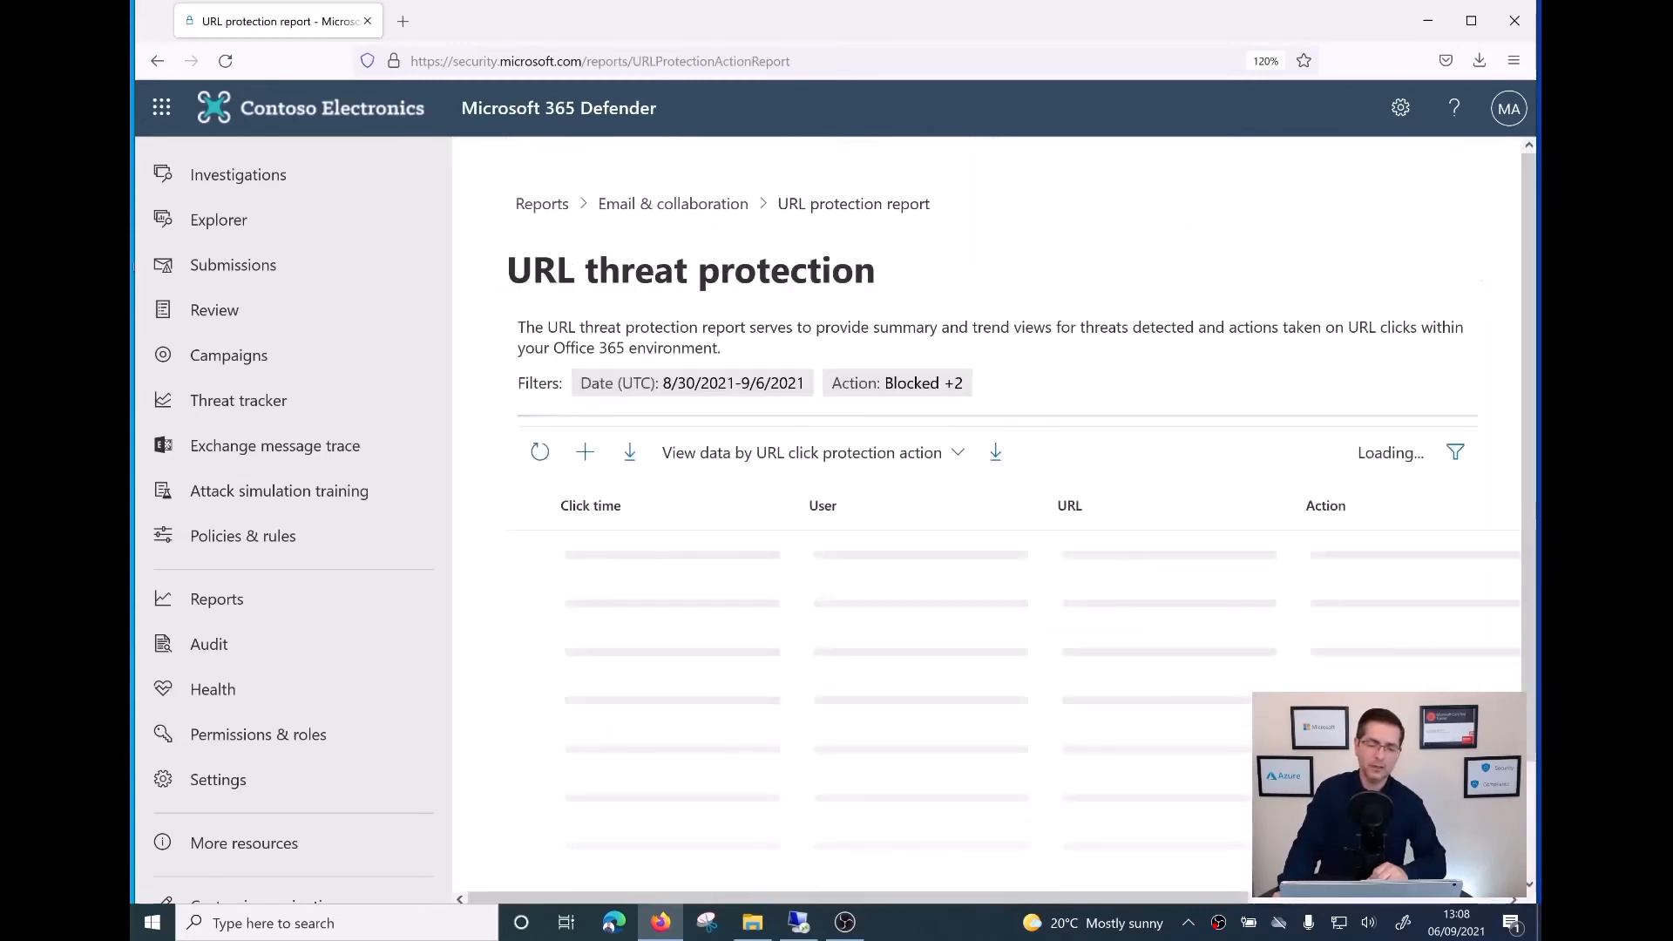
- Examine the click time, user, URL, action and app of the link clicks listed in the URL threat protection report
{"action": "scroll", "coordinate": [784, 606], "scroll_direction": "down", "scroll_amount": 6}
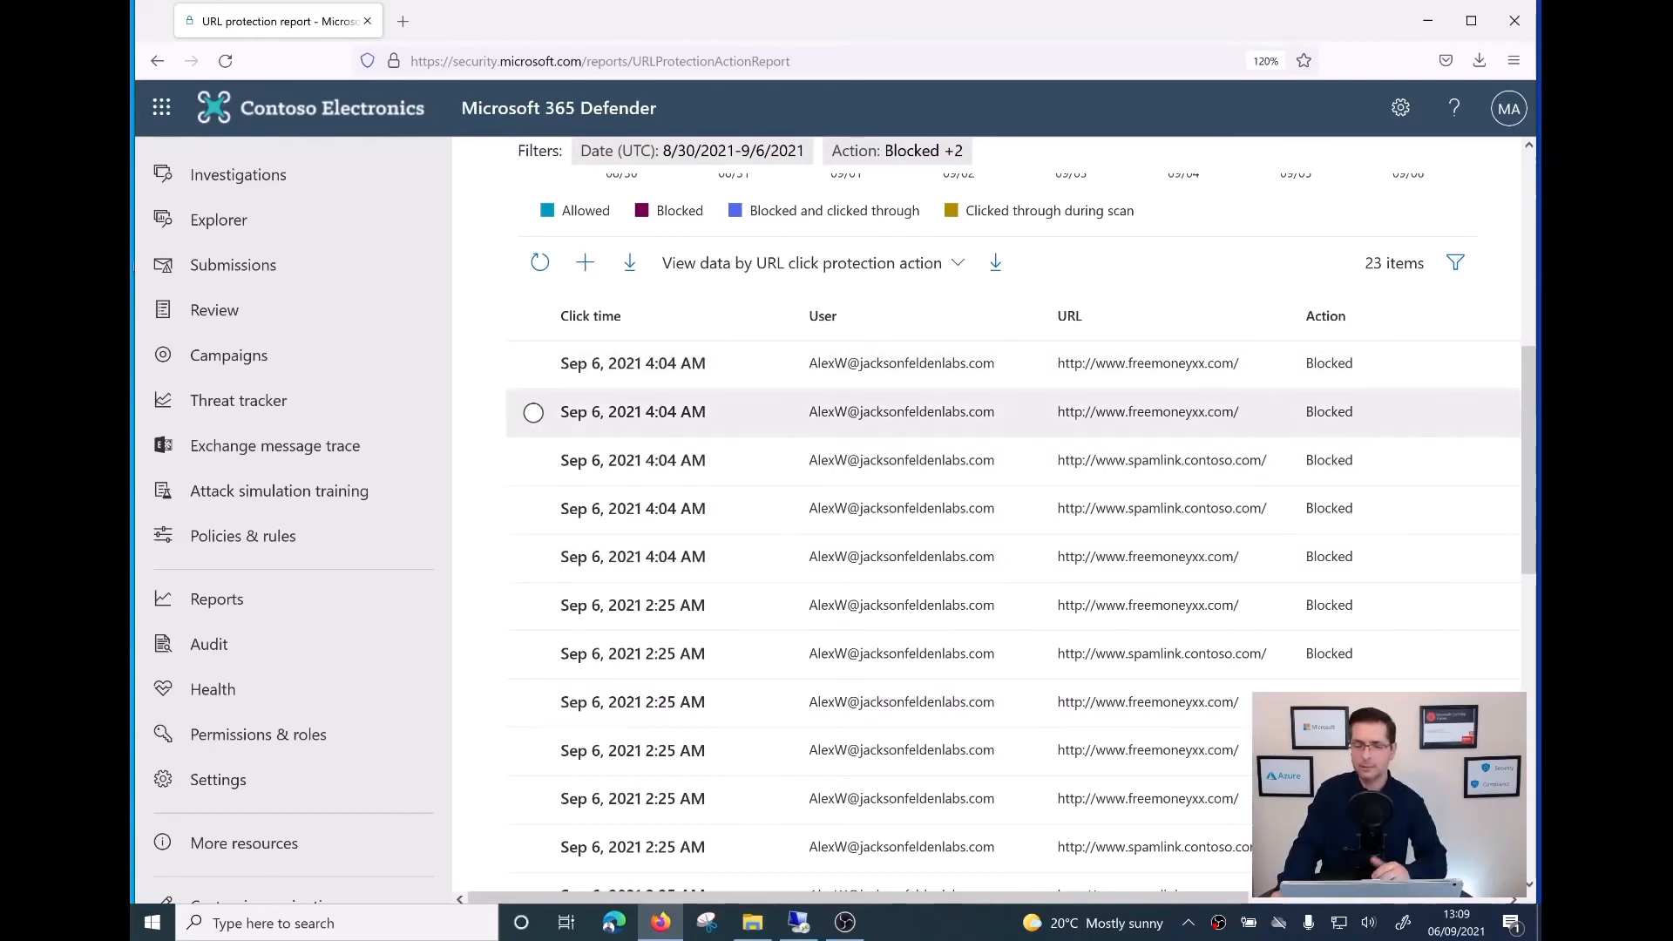
{"action": "left_click_drag", "start_coordinate": [1057, 892], "coordinate": [1089, 903]}
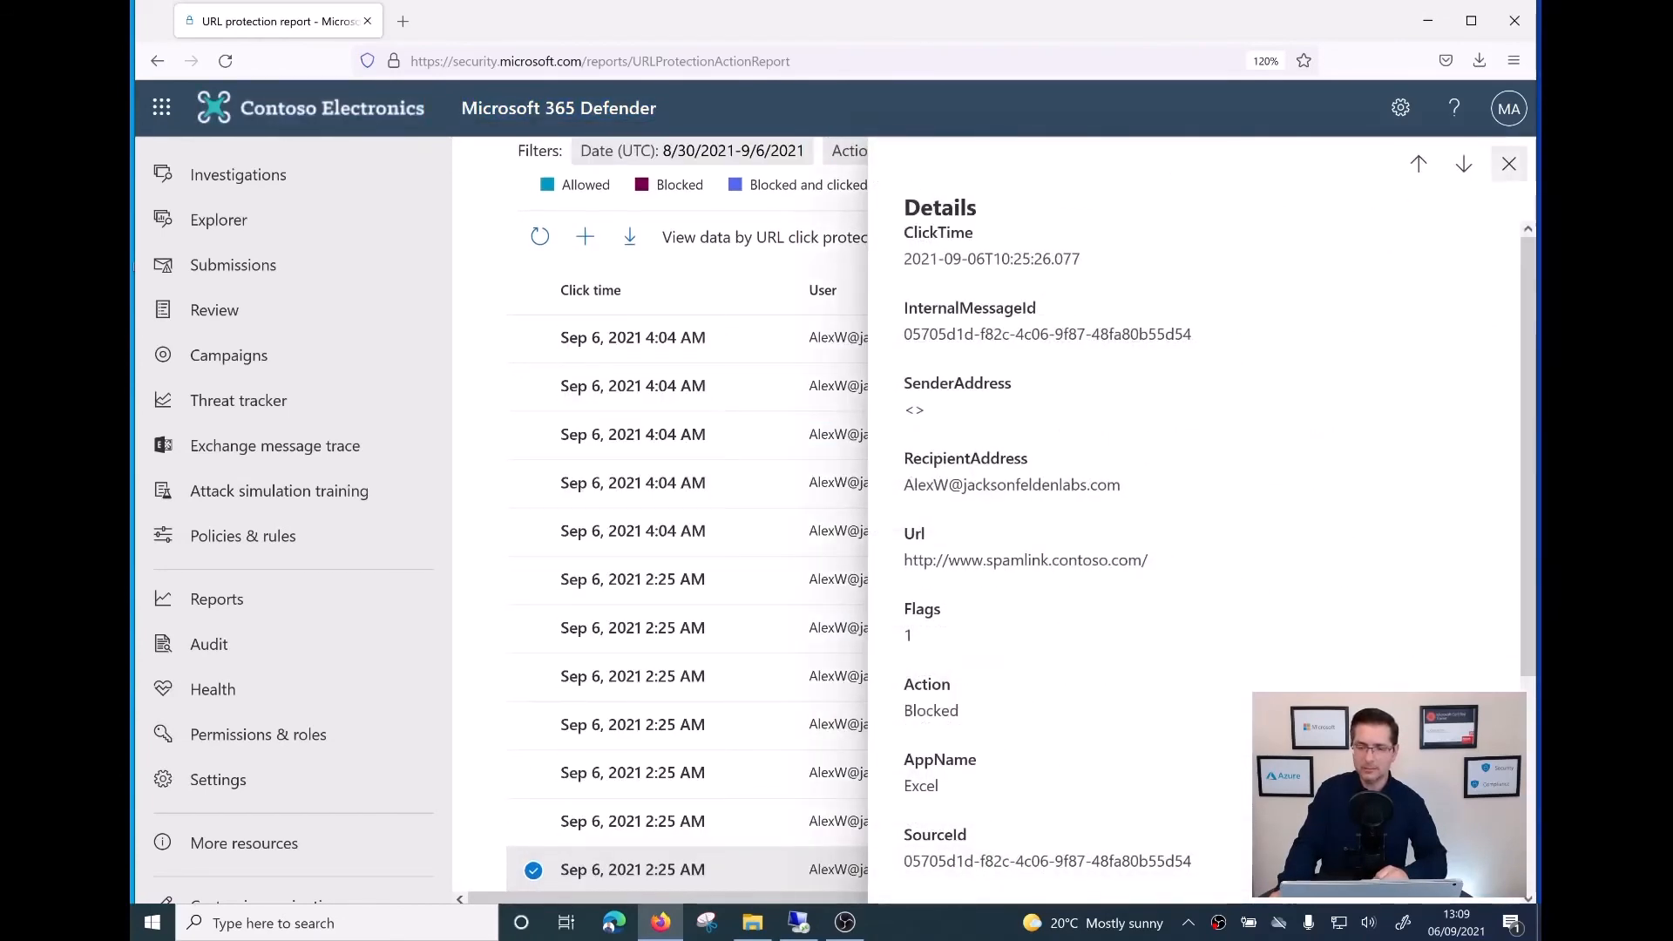
{"action": "left_click", "coordinate": [1506, 163]}
{"action": "left_click_drag", "start_coordinate": [815, 898], "coordinate": [1026, 898]}
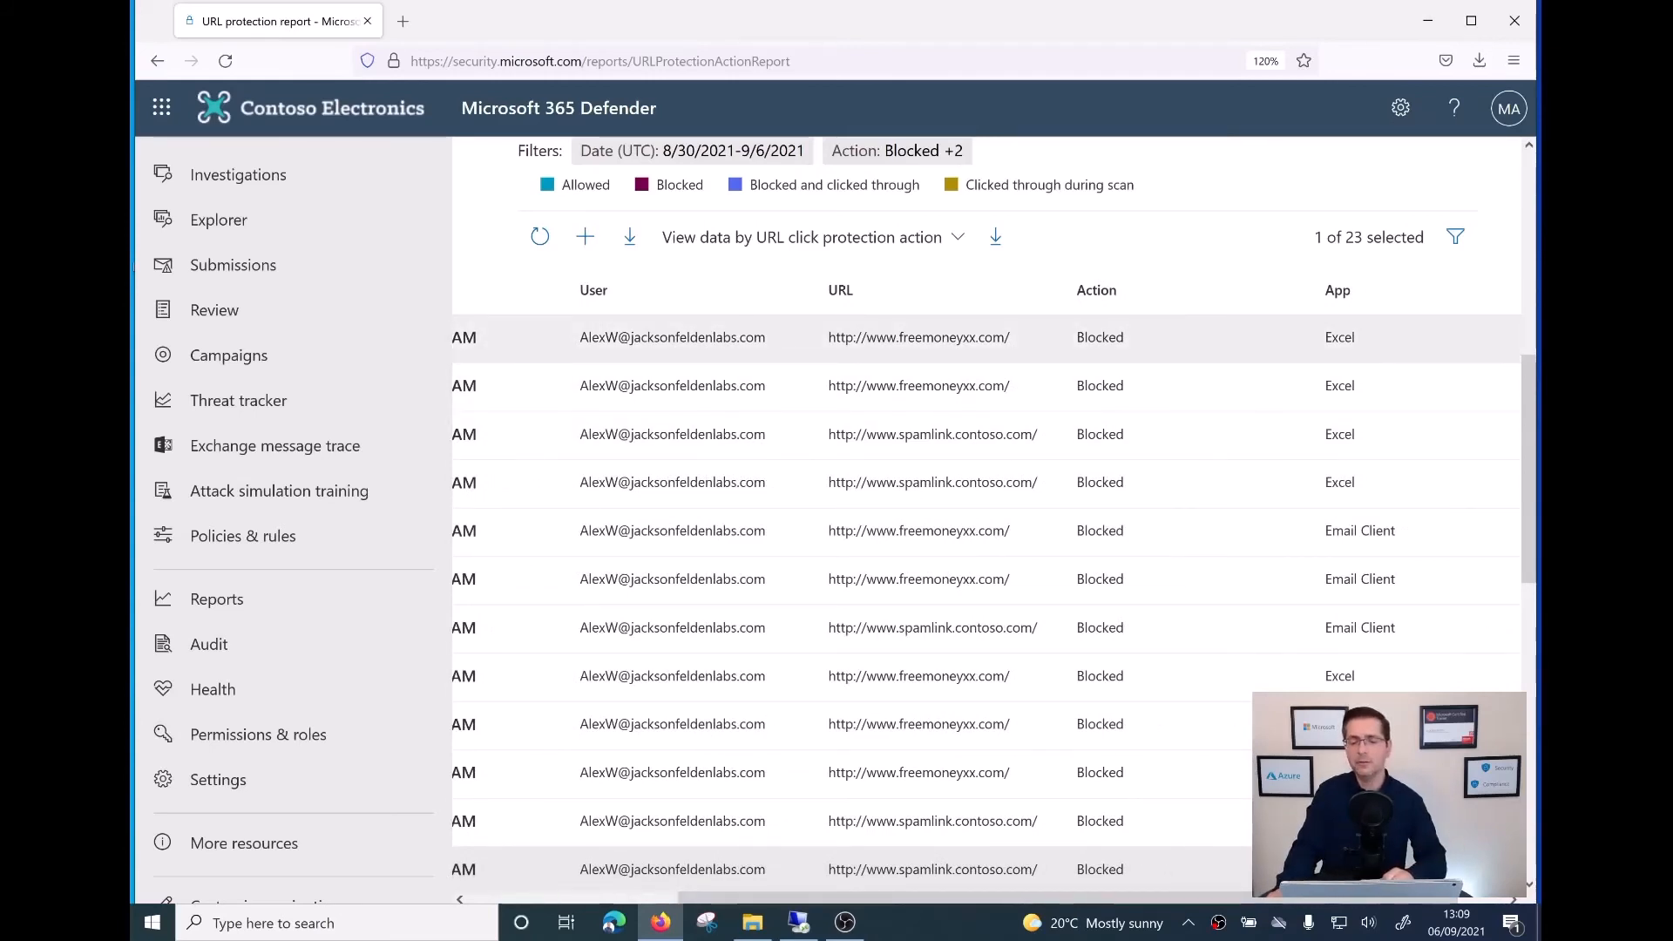
{"action": "scroll", "coordinate": [985, 523], "scroll_direction": "down", "scroll_amount": 3}
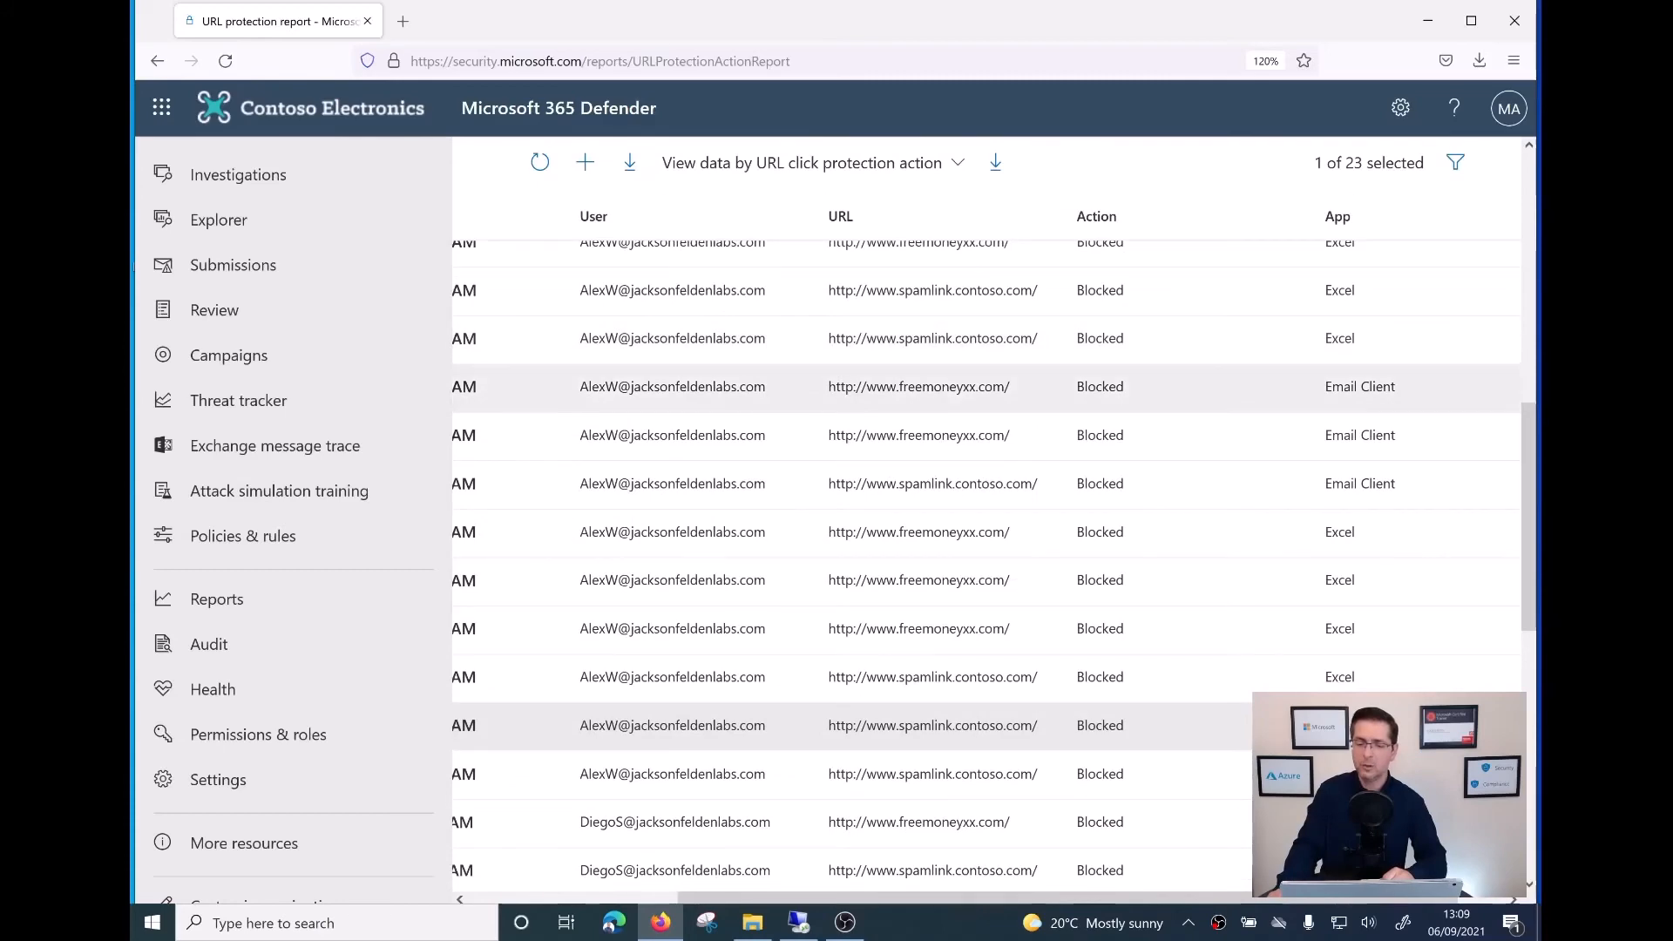
{"action": "scroll", "coordinate": [985, 567], "scroll_direction": "down", "scroll_amount": 6}
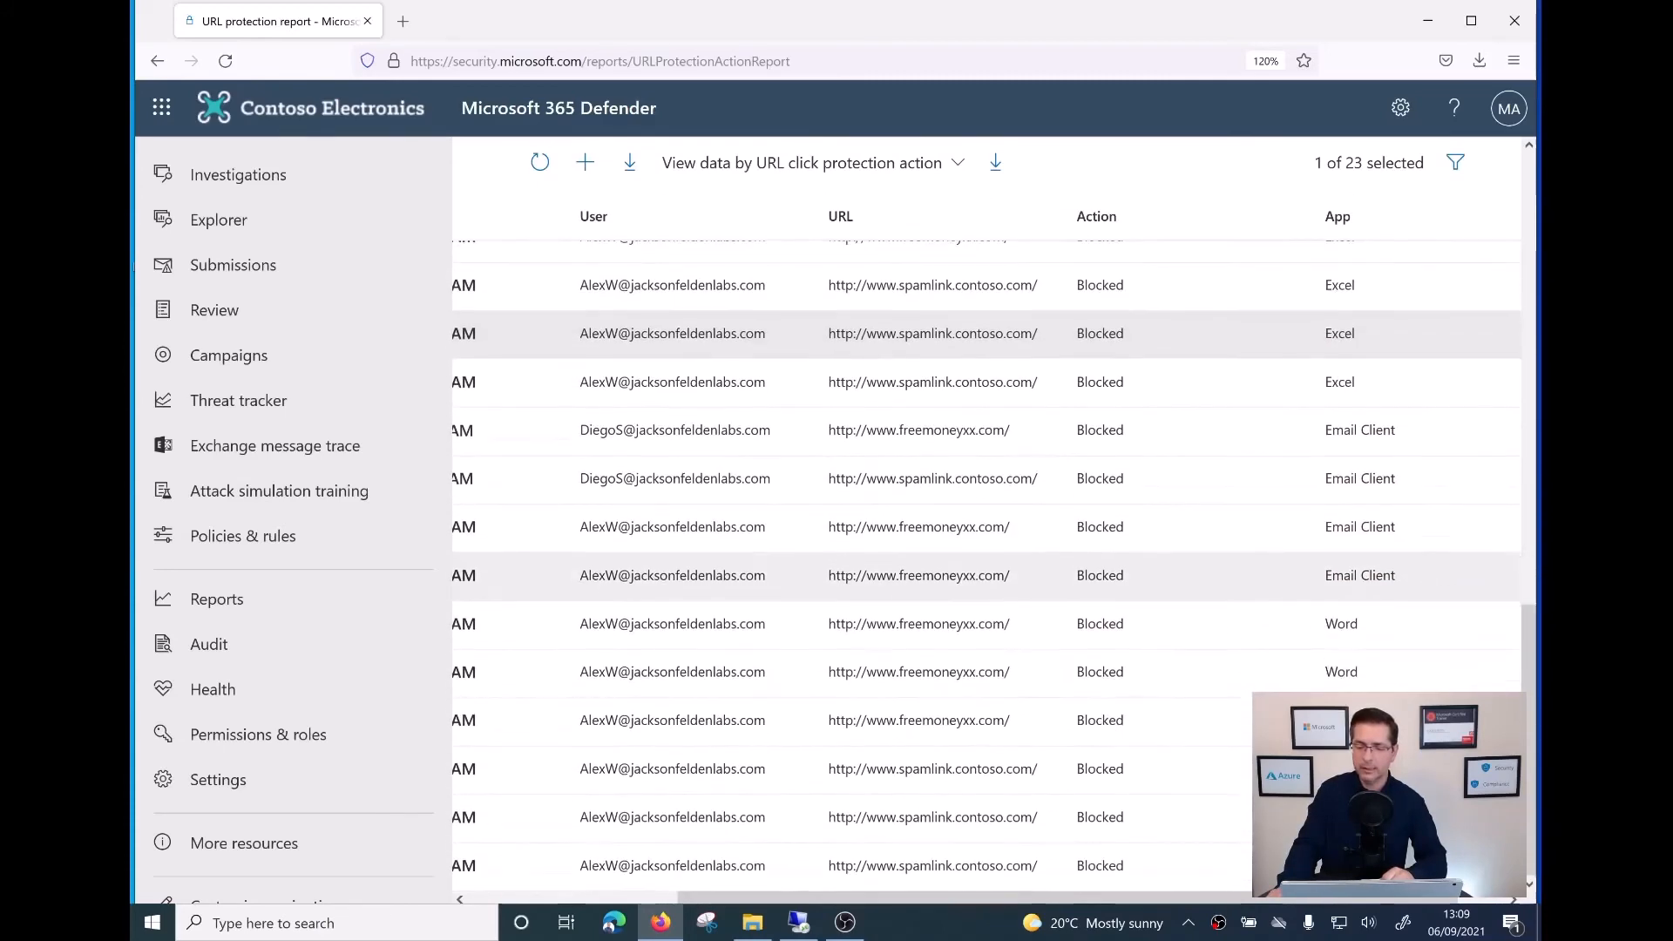
{"action": "scroll", "coordinate": [985, 566], "scroll_direction": "up", "scroll_amount": 6}
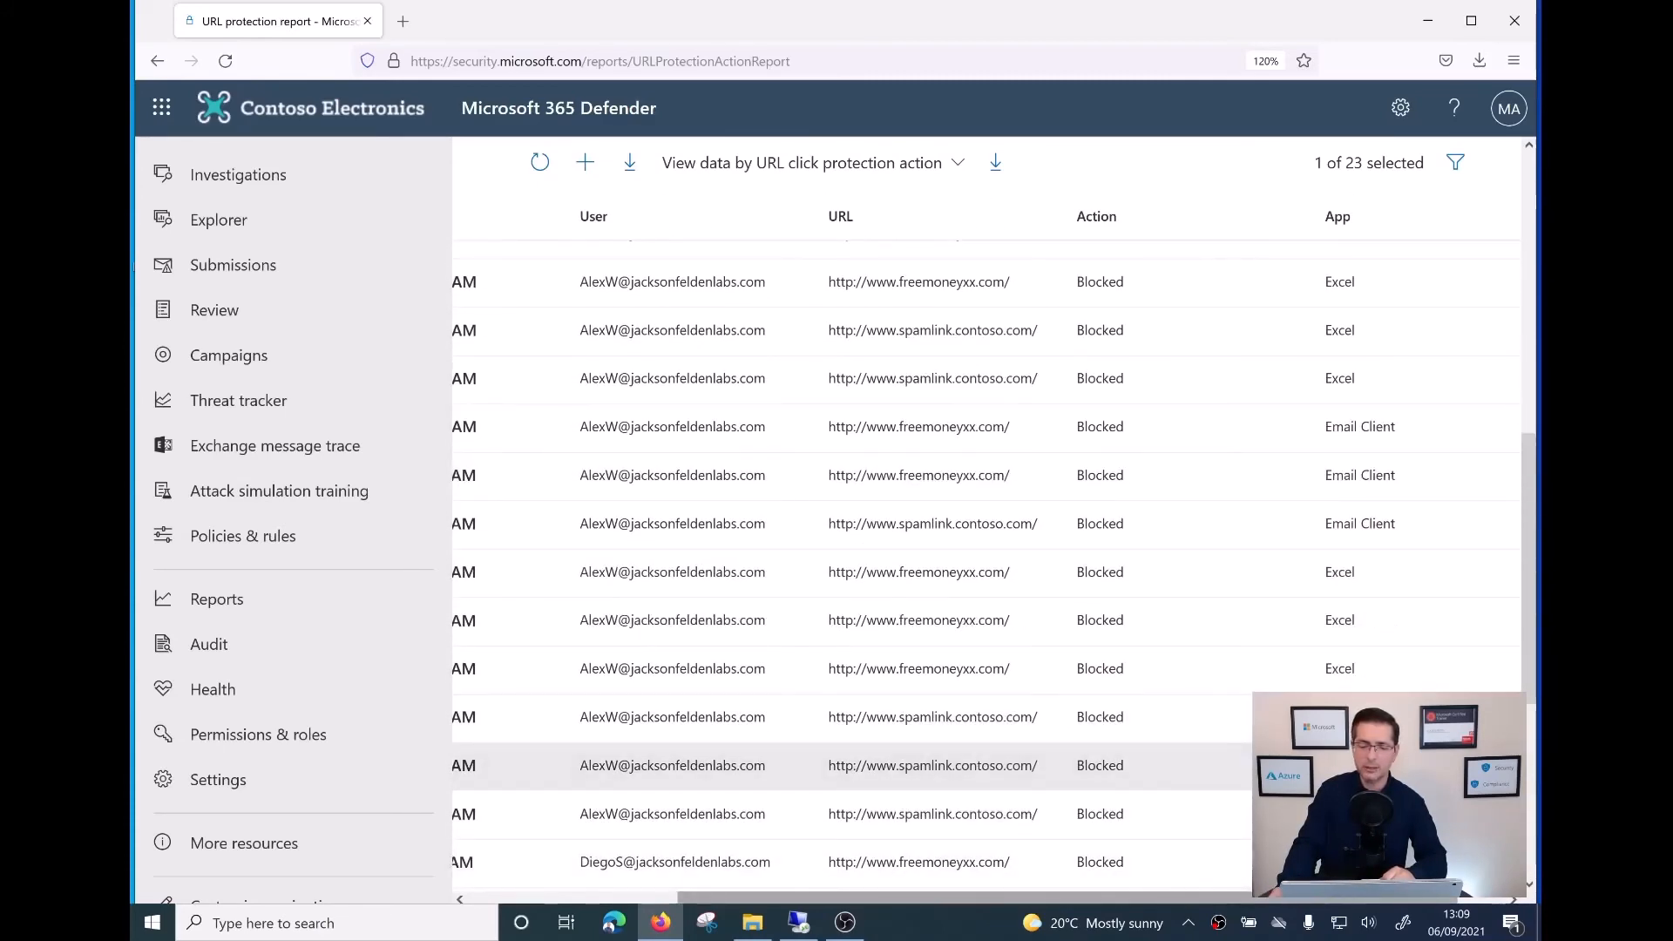
{"action": "left_click_drag", "start_coordinate": [857, 898], "coordinate": [647, 898]}
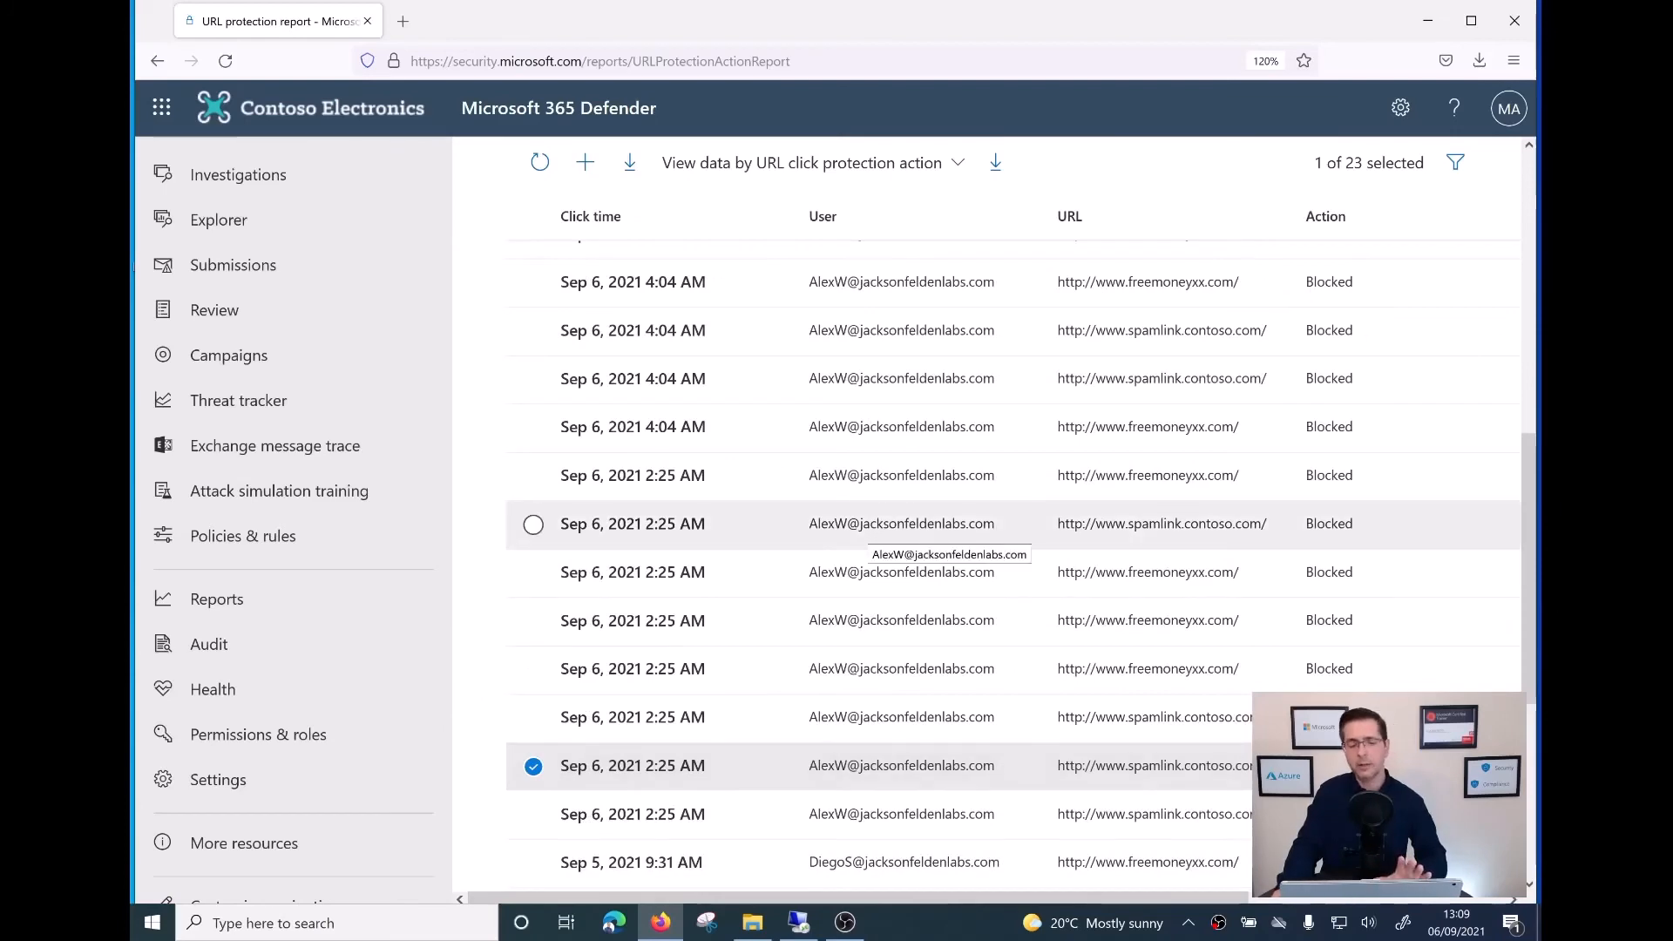
- Review the URL threat protection chart together with the click entries beneath it
{"action": "scroll", "coordinate": [872, 533], "scroll_direction": "up", "scroll_amount": 2}
{"action": "scroll", "coordinate": [871, 533], "scroll_direction": "up", "scroll_amount": 5}
{"action": "scroll", "coordinate": [872, 534], "scroll_direction": "down", "scroll_amount": 2}
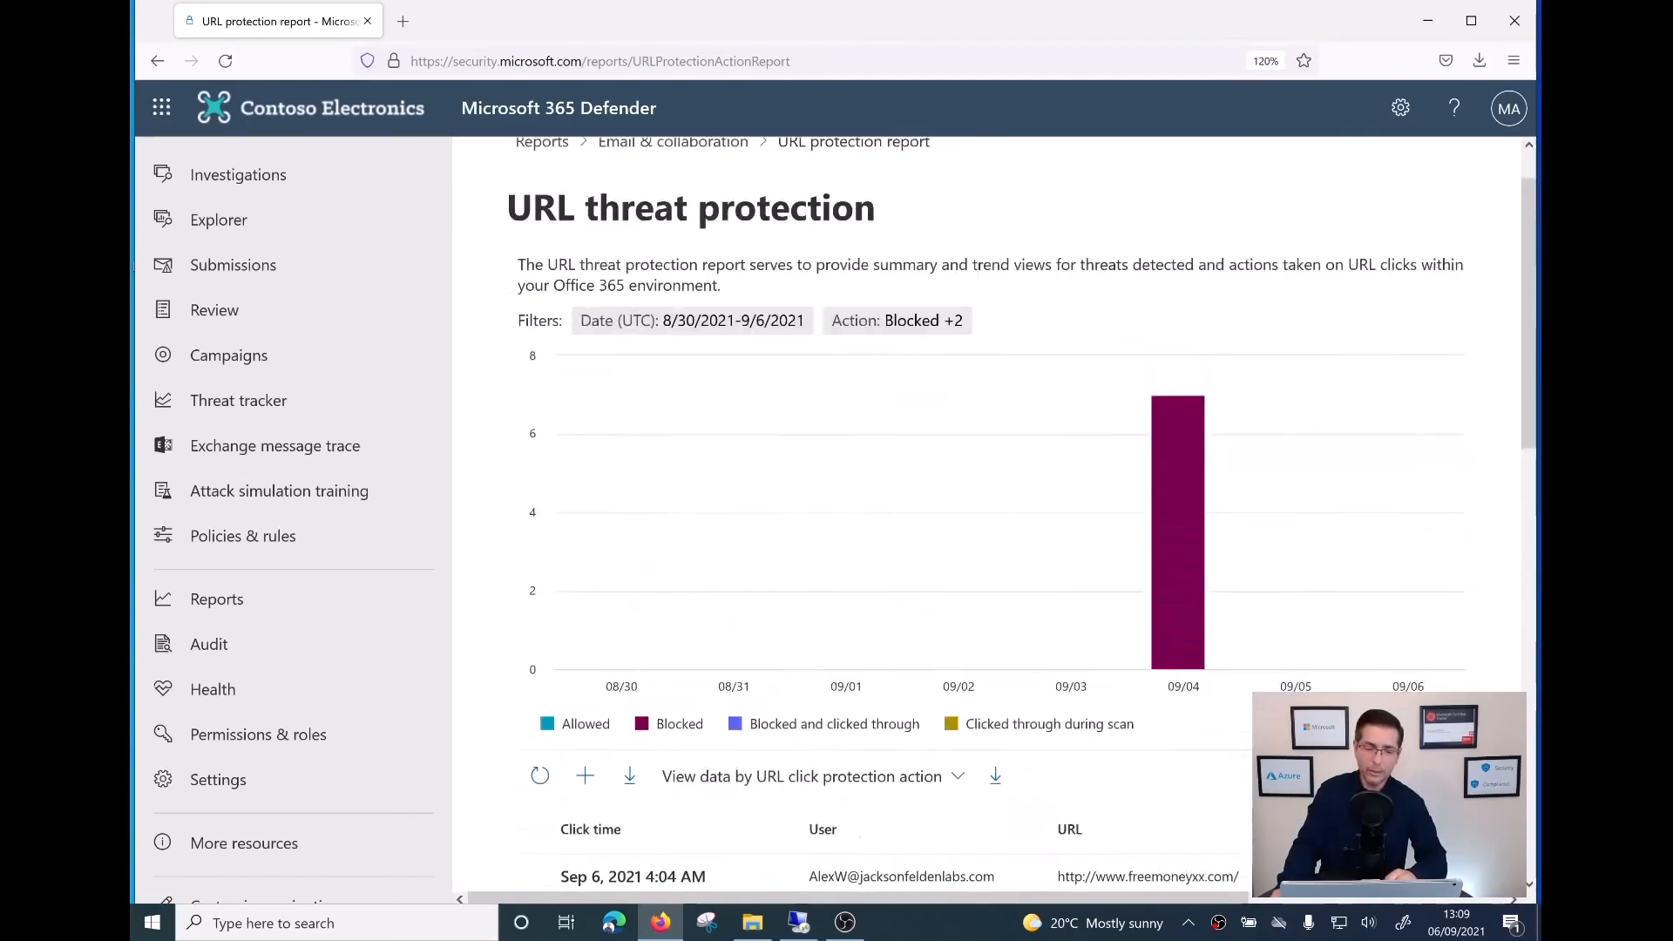
{"action": "scroll", "coordinate": [871, 533], "scroll_direction": "up", "scroll_amount": 3}
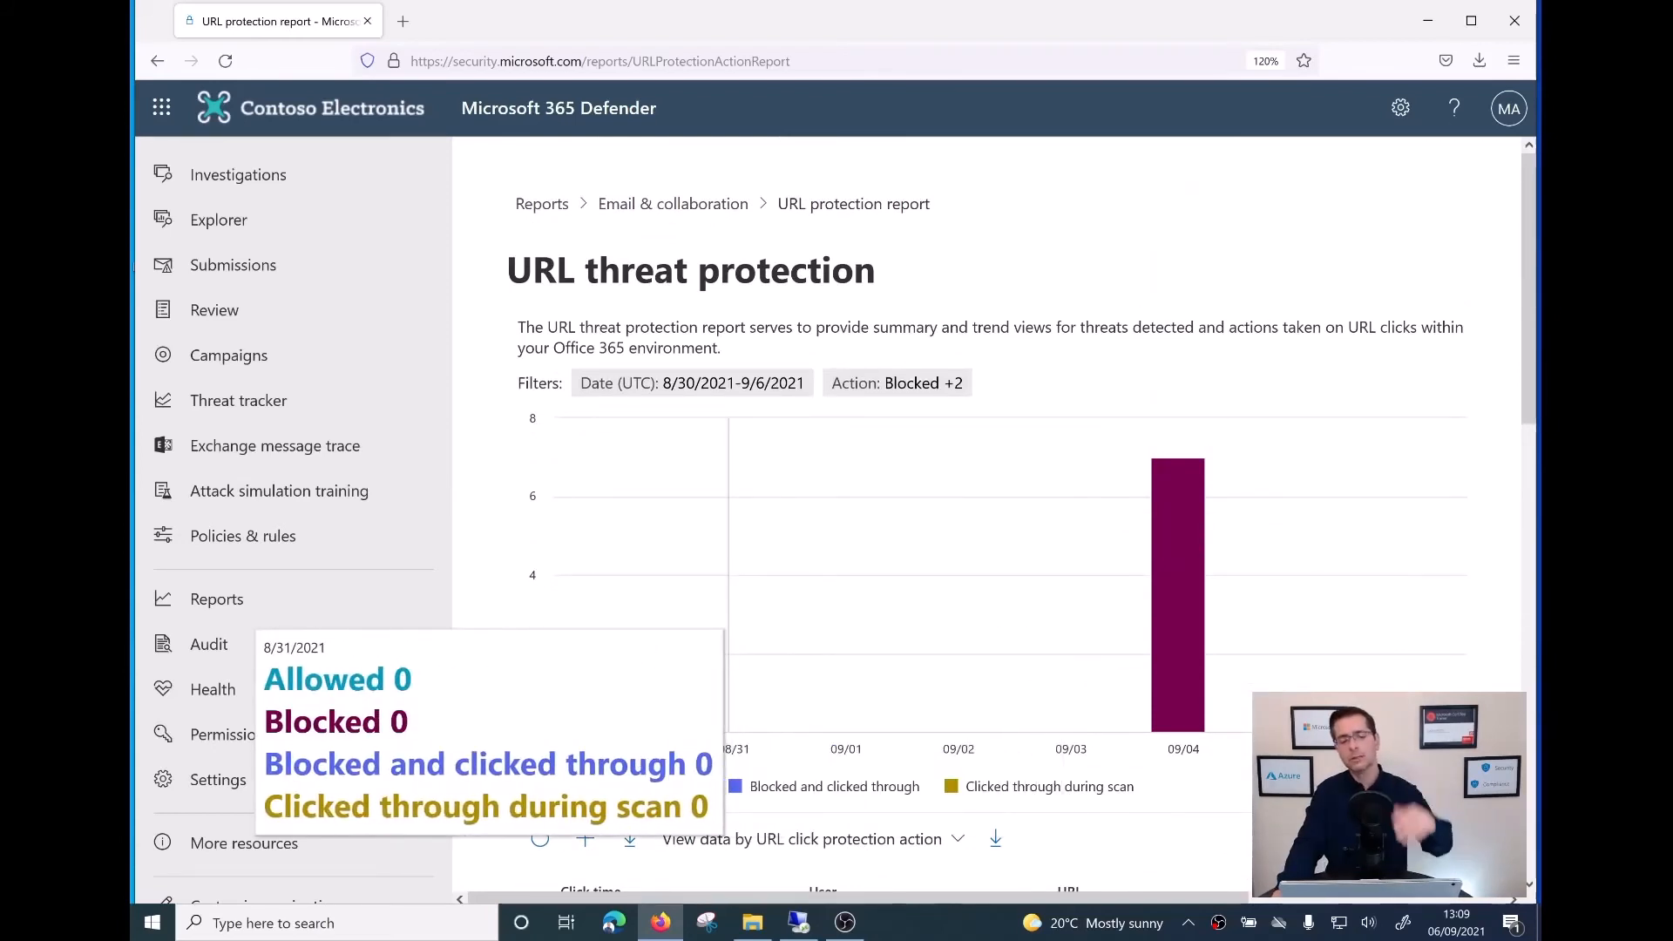
{"action": "scroll", "coordinate": [953, 558], "scroll_direction": "down", "scroll_amount": 3}
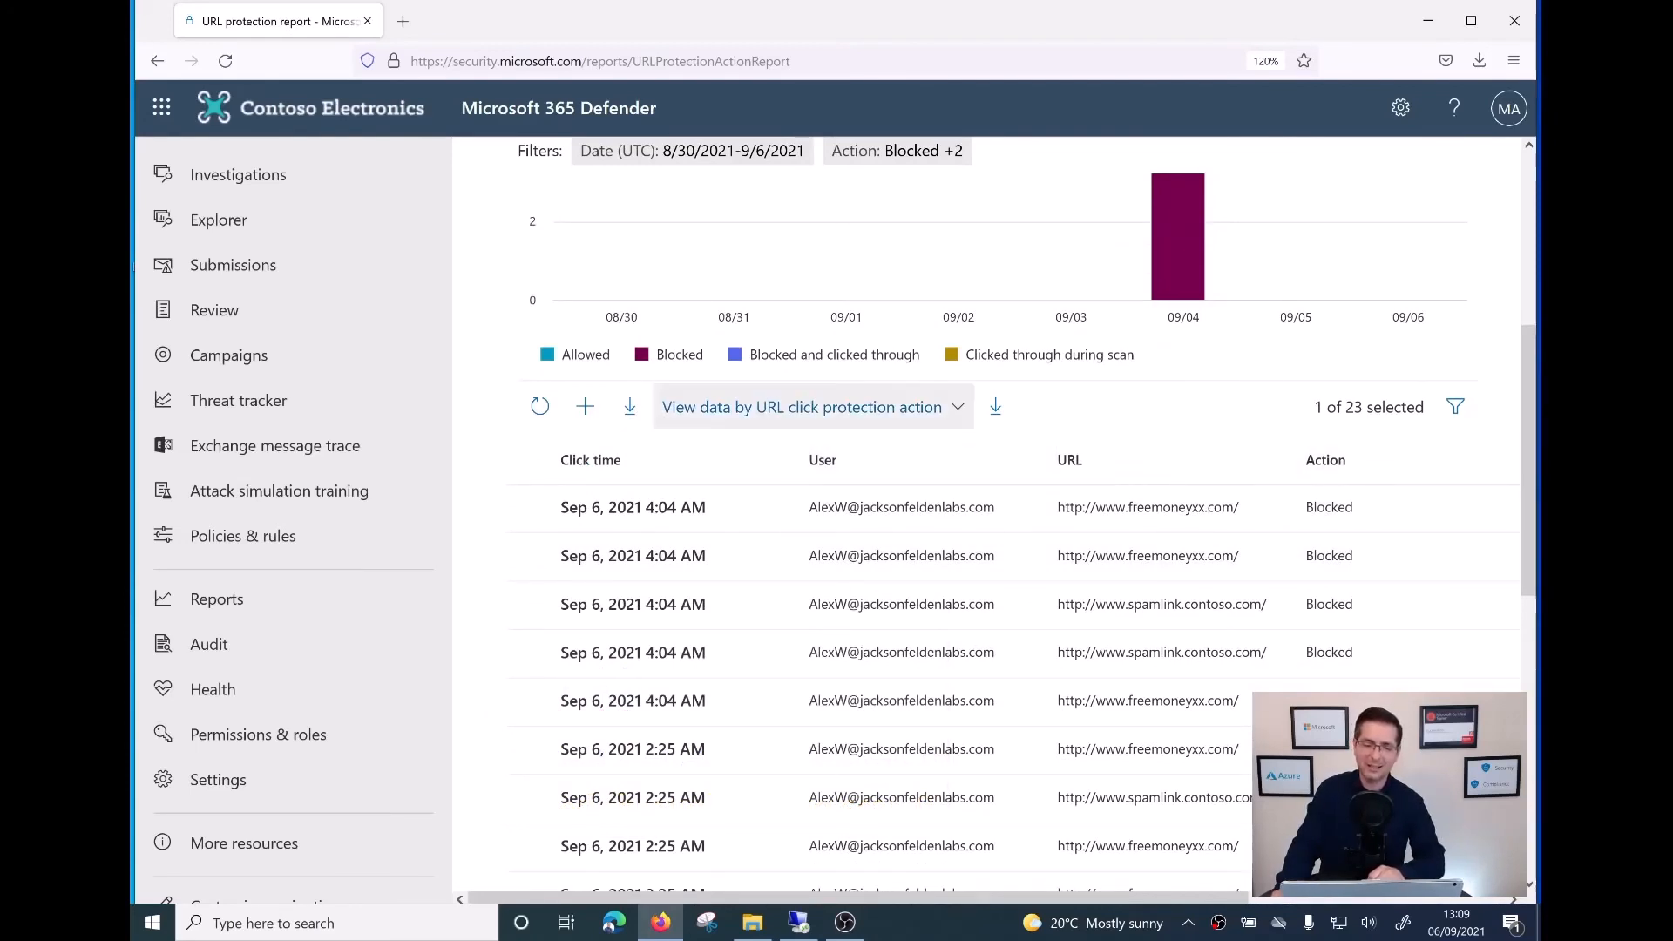
{"action": "scroll", "coordinate": [1010, 488], "scroll_direction": "down", "scroll_amount": 2}
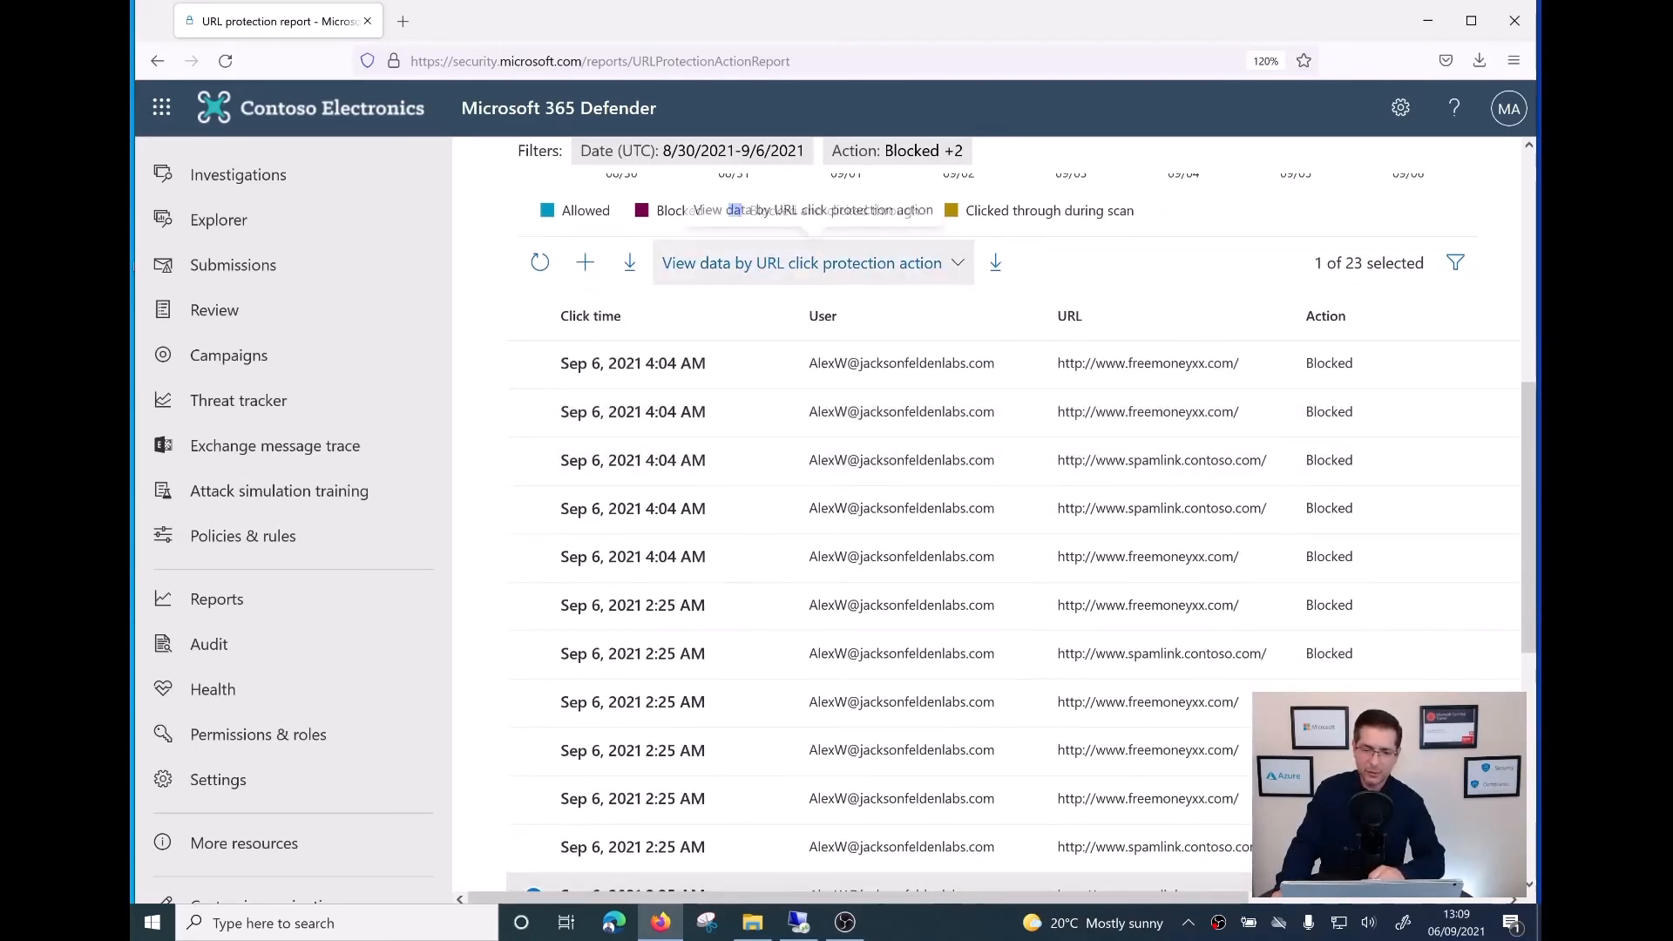
- Set the URL protection report's export conditions to the Details view with start and end dates of Sep 5, 2021
{"action": "left_click", "coordinate": [813, 262]}
{"action": "left_click", "coordinate": [1071, 263]}
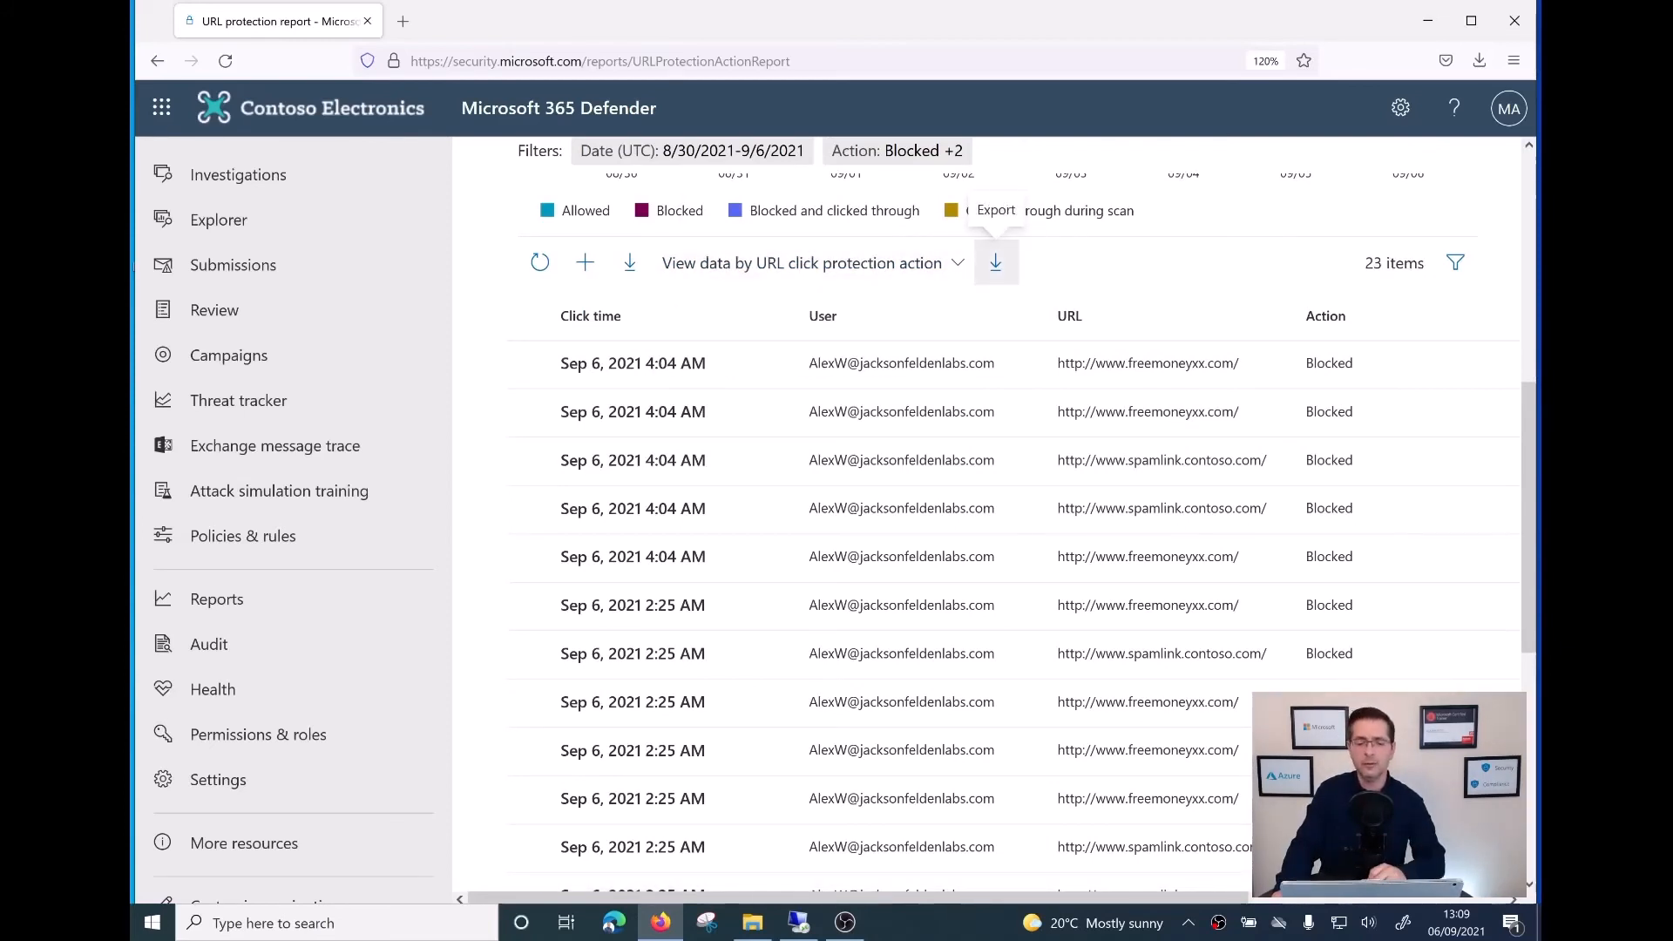
{"action": "left_click", "coordinate": [995, 262]}
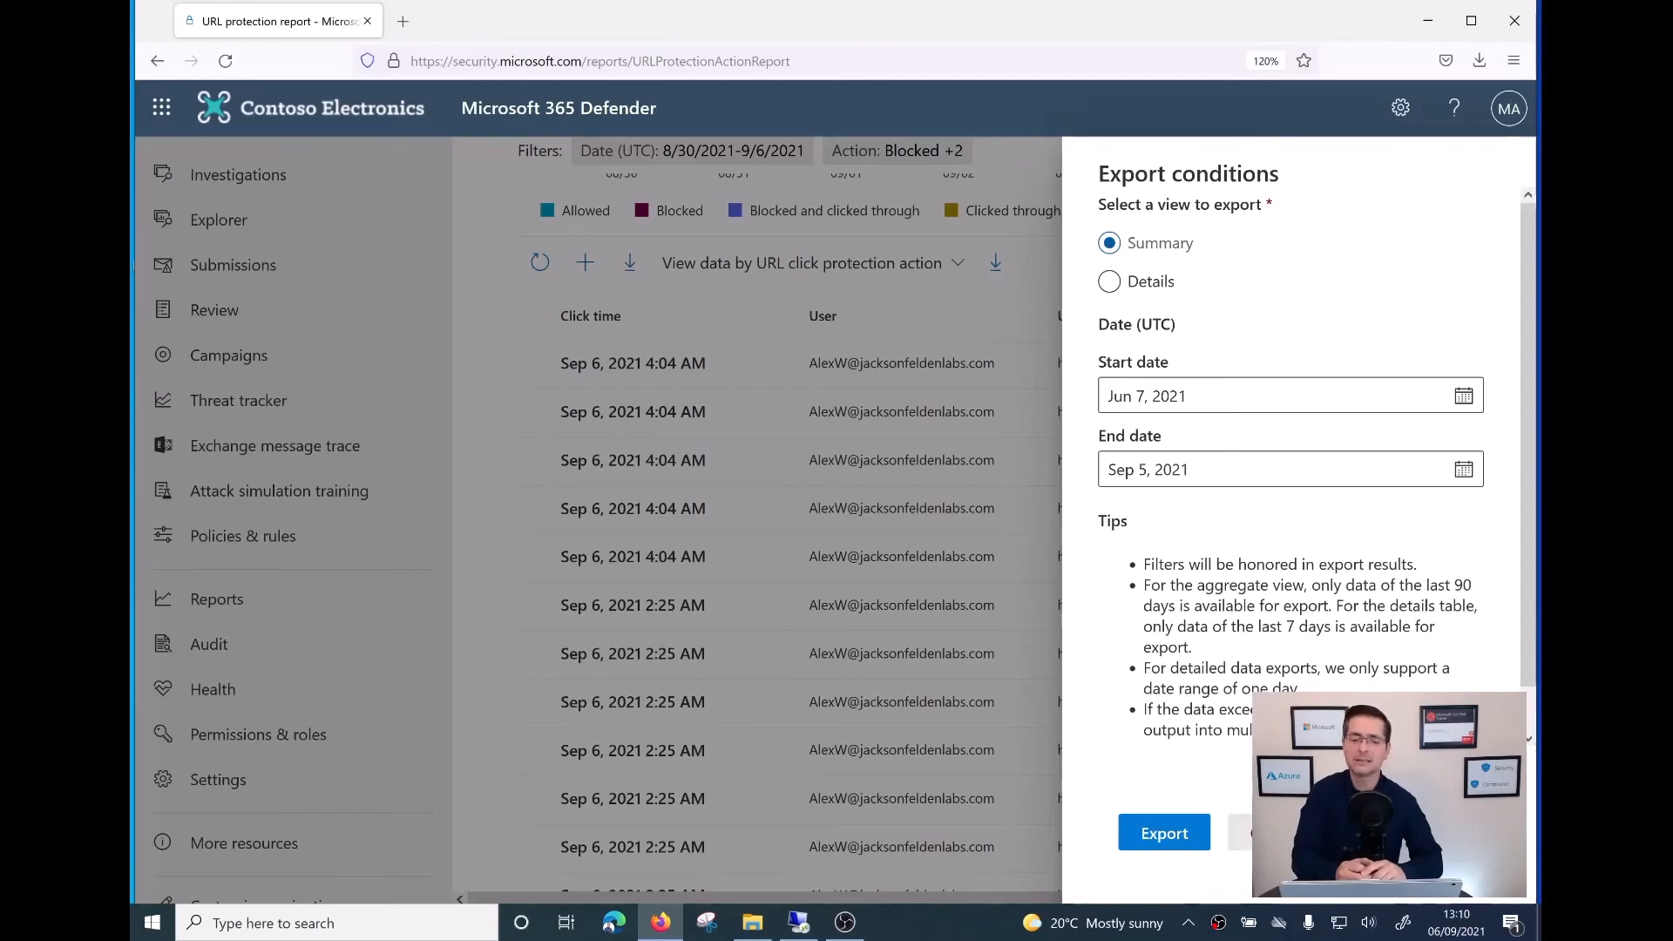
{"action": "left_click", "coordinate": [1109, 281]}
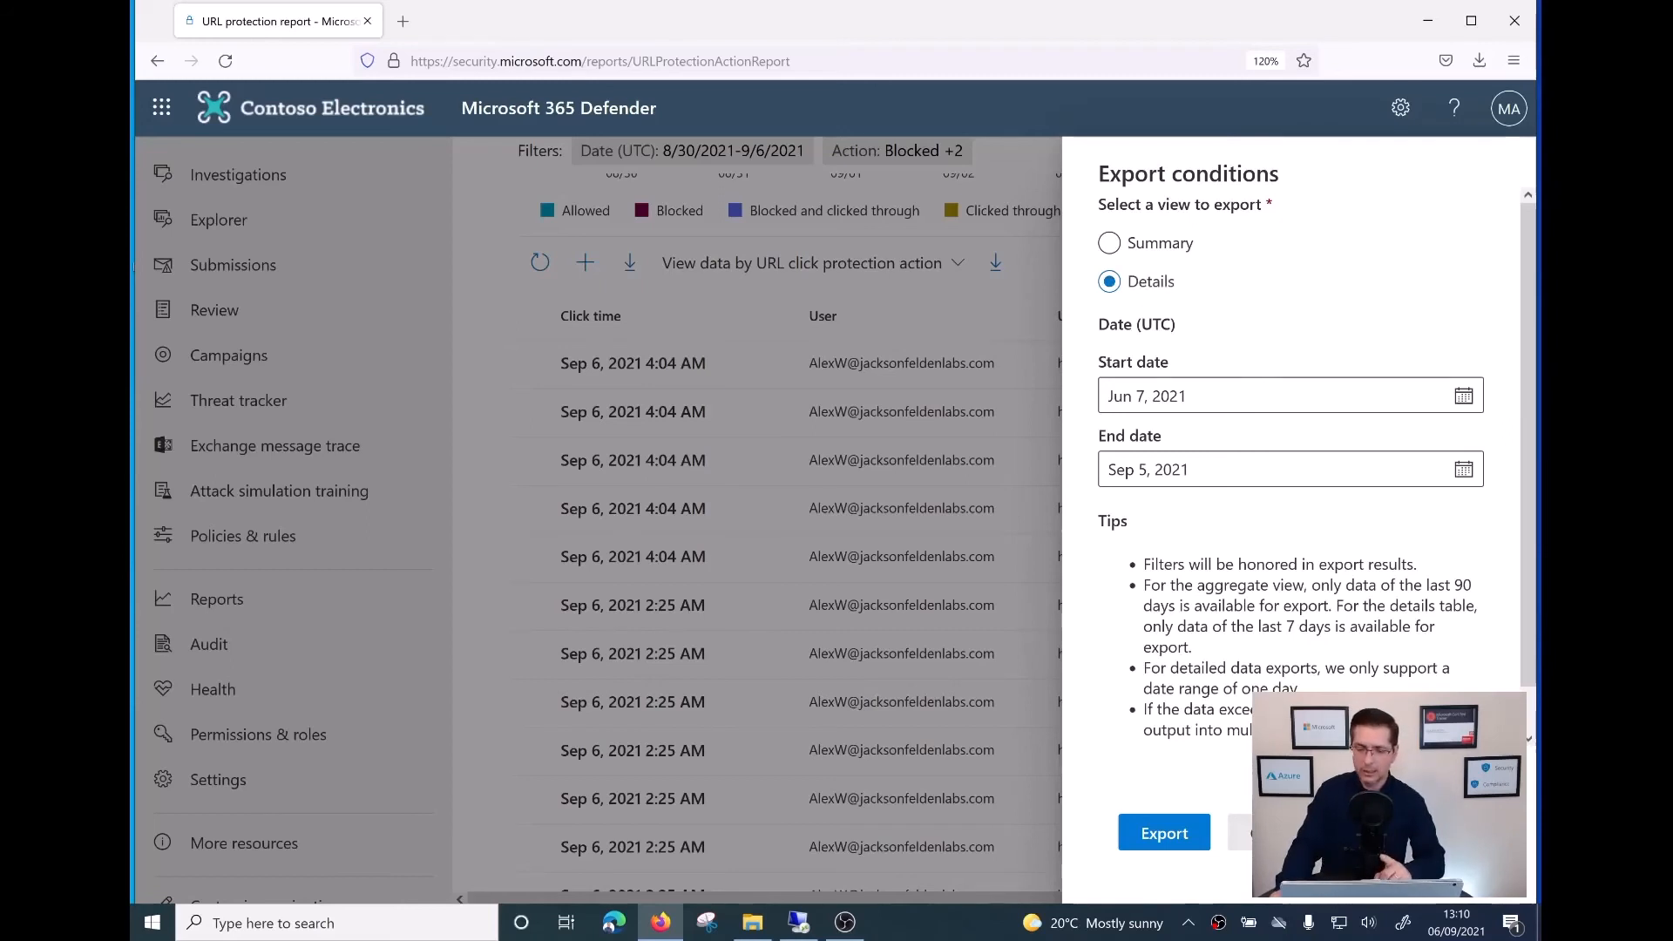
{"action": "left_click", "coordinate": [1289, 396]}
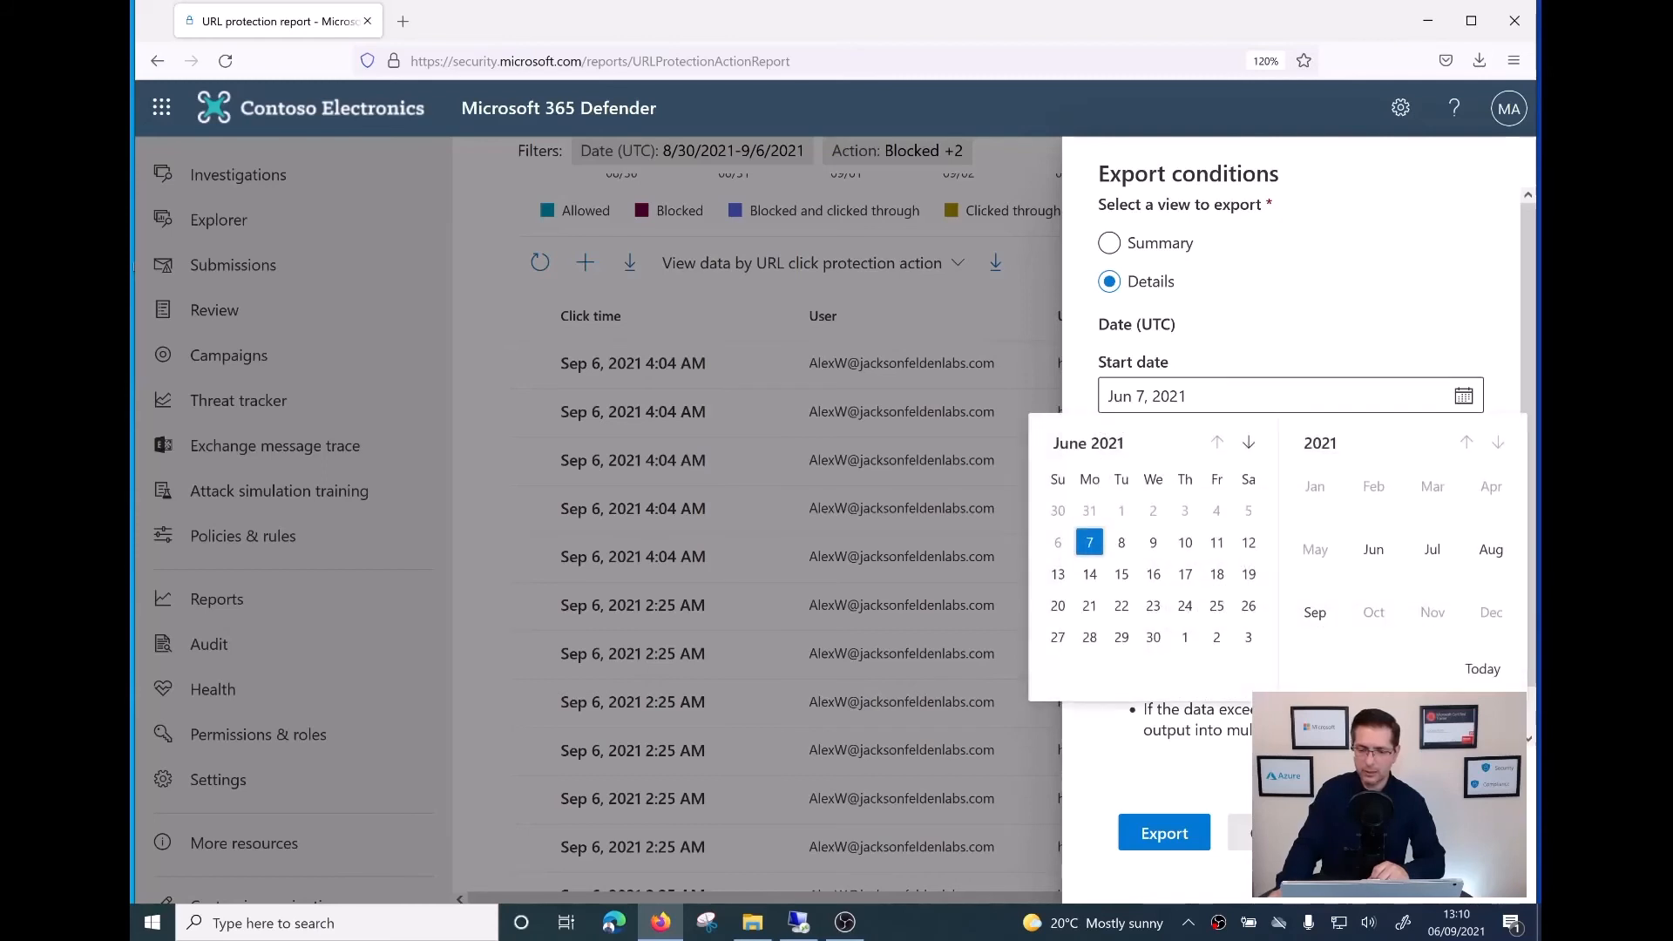
{"action": "left_click", "coordinate": [1315, 612]}
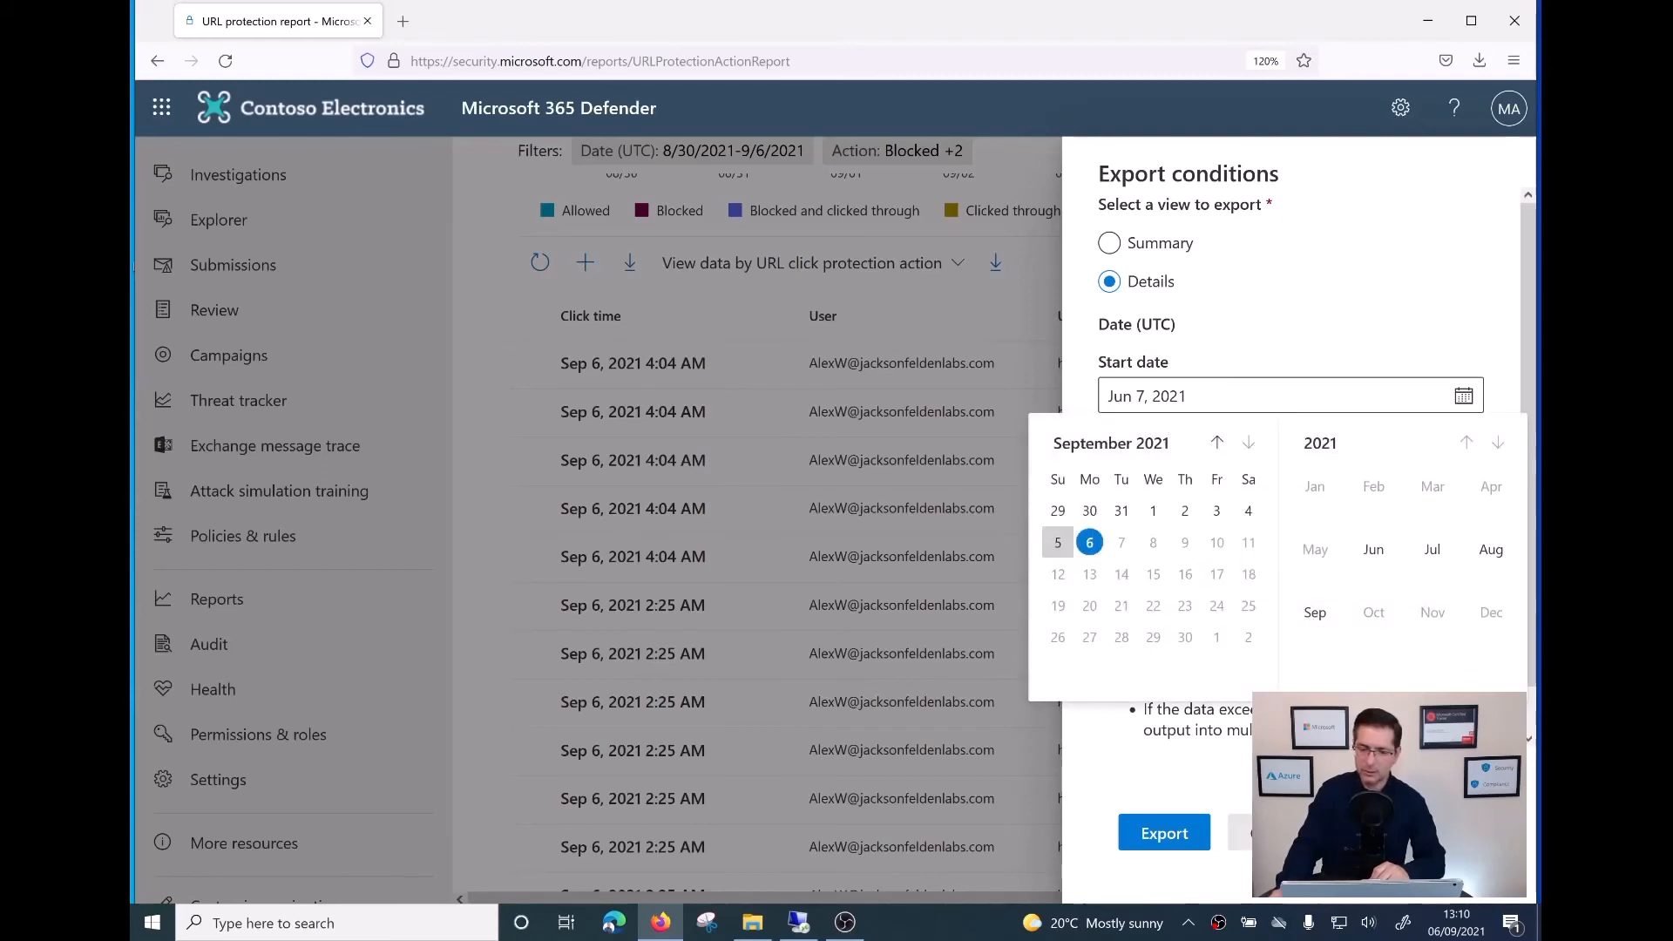
{"action": "left_click", "coordinate": [1058, 542]}
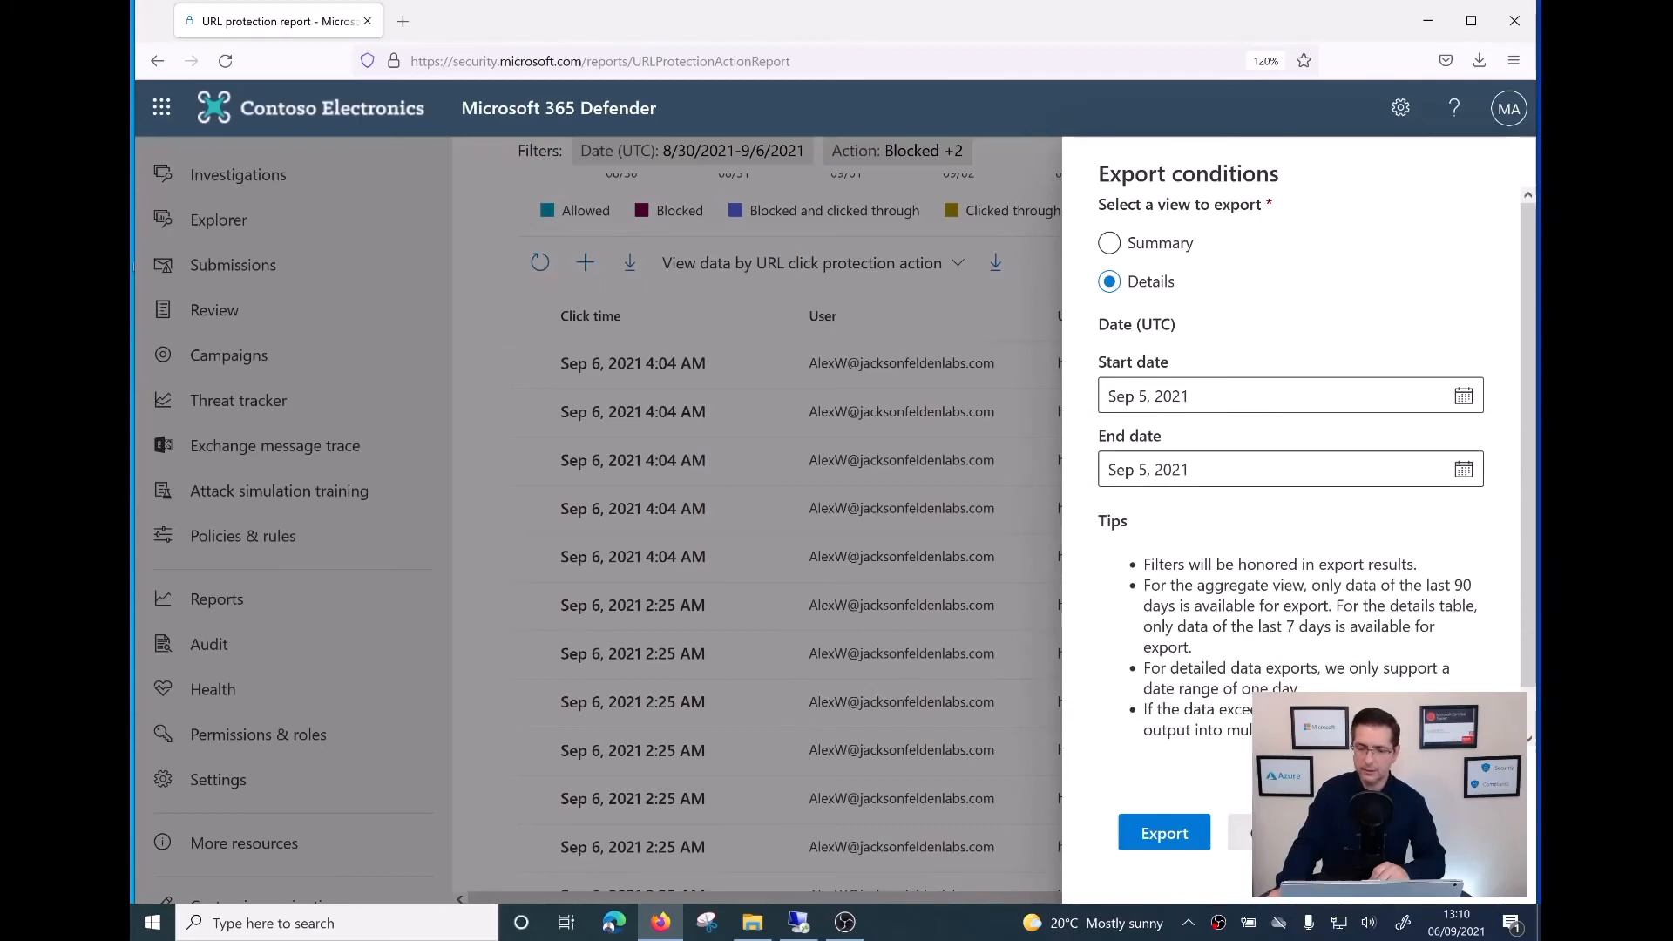
{"action": "left_click", "coordinate": [1290, 469]}
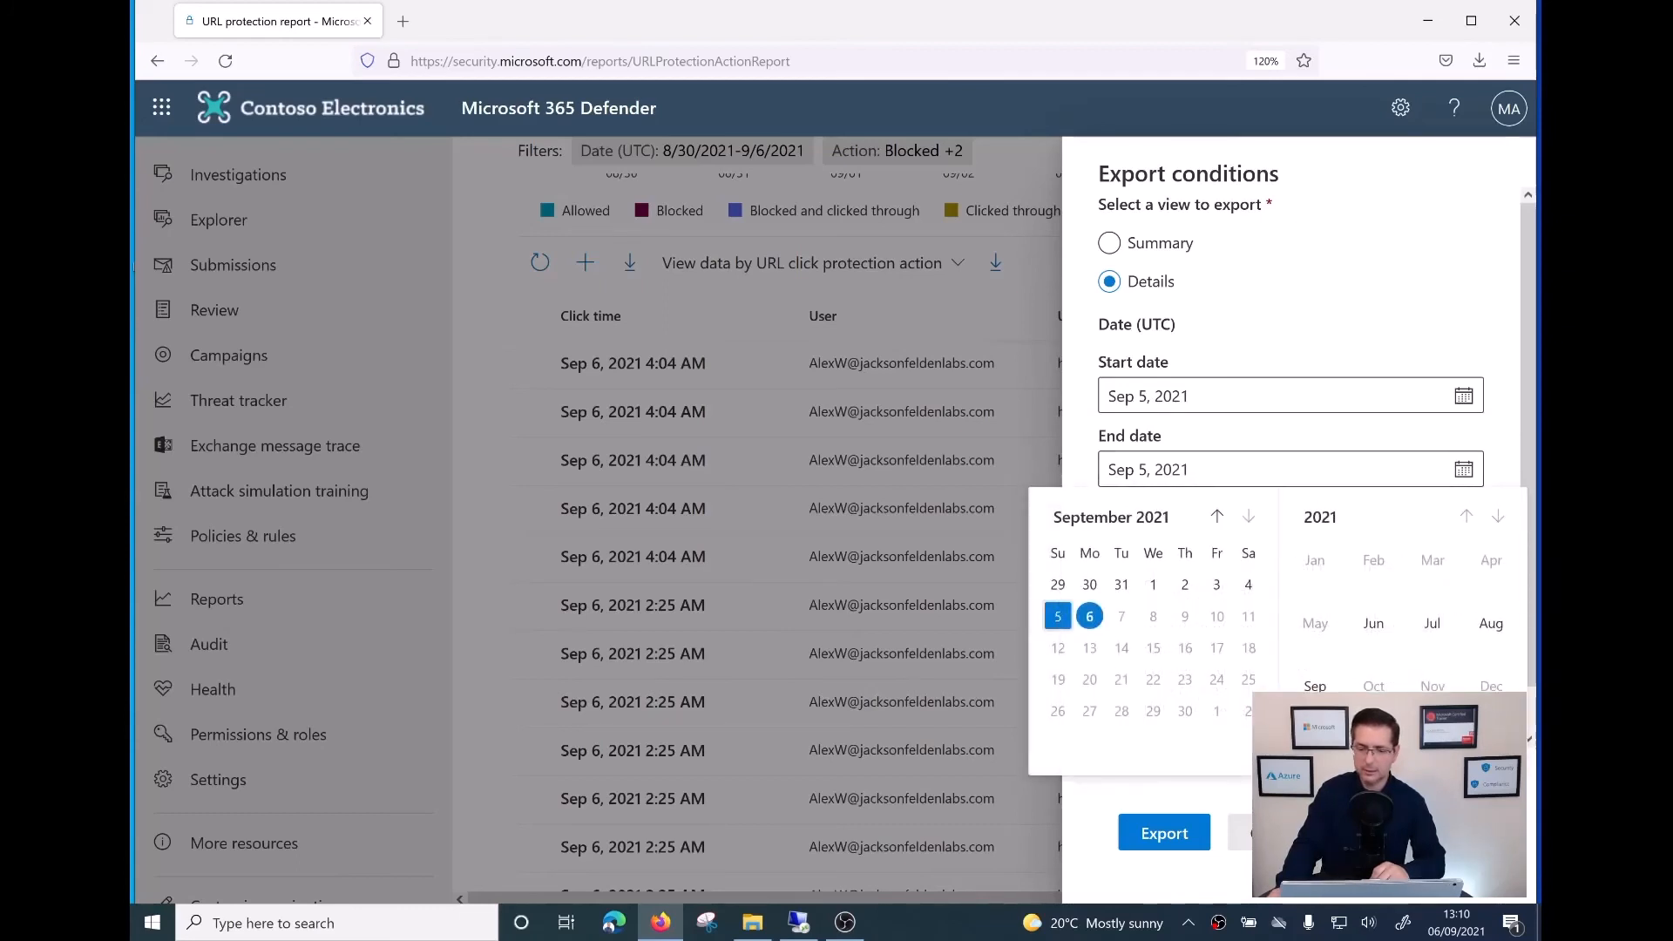
{"action": "left_click", "coordinate": [1057, 616]}
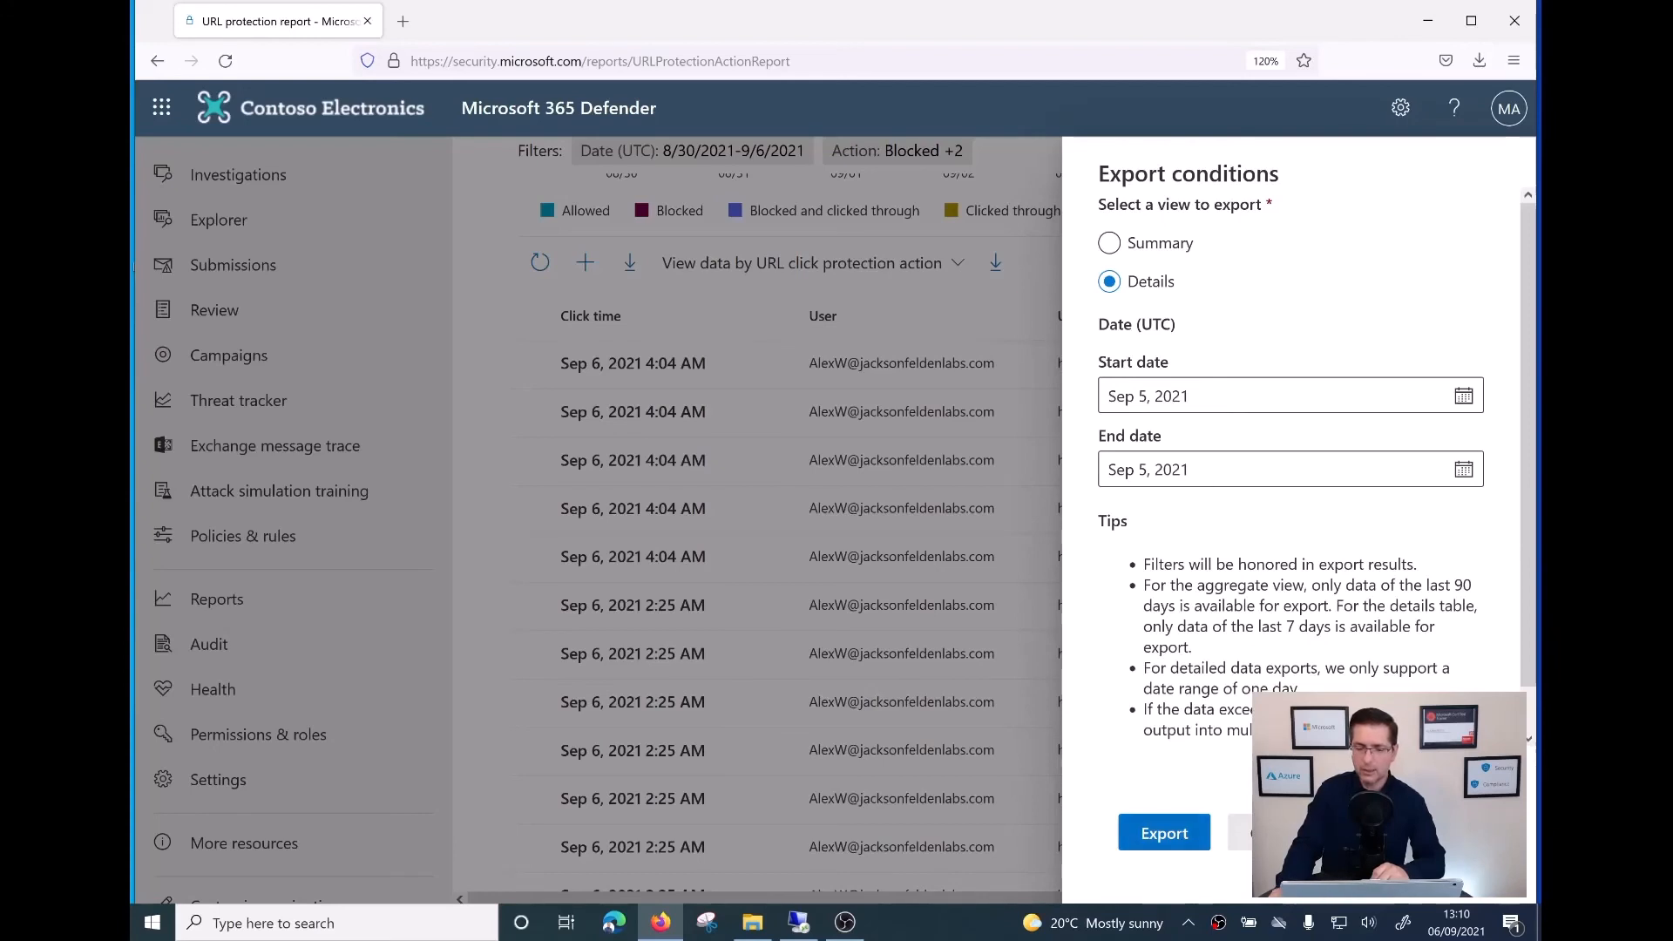
- Export the report details as a saved CSV file and open the download in Excel
{"action": "left_click", "coordinate": [1164, 833]}
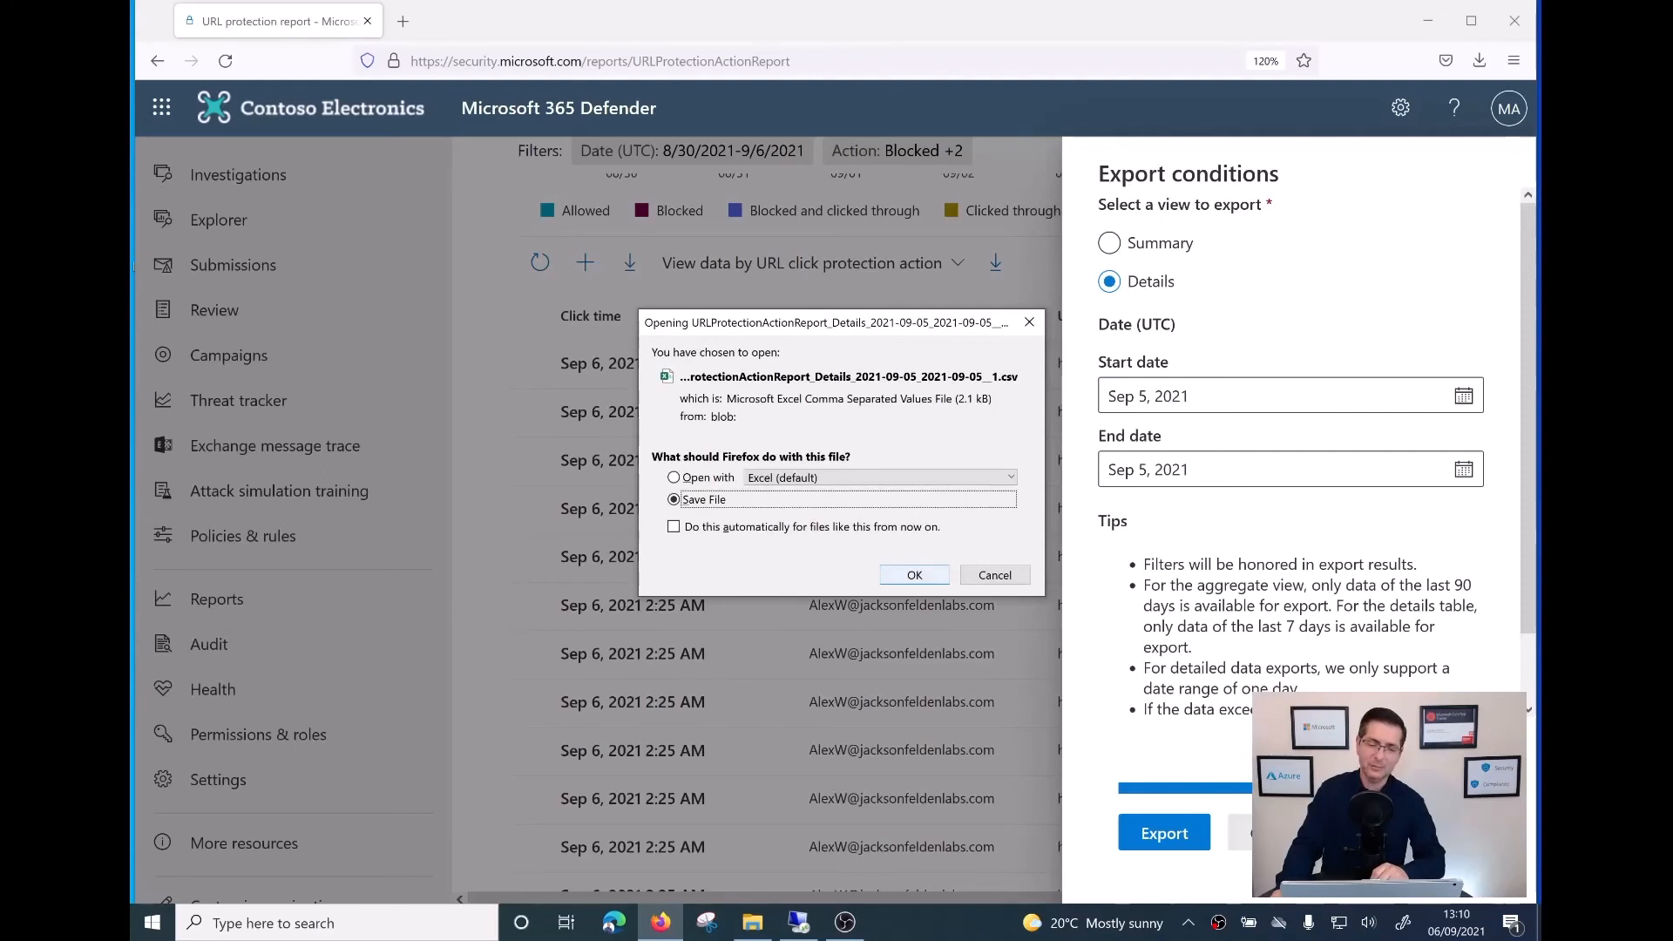
{"action": "key", "text": "Return"}
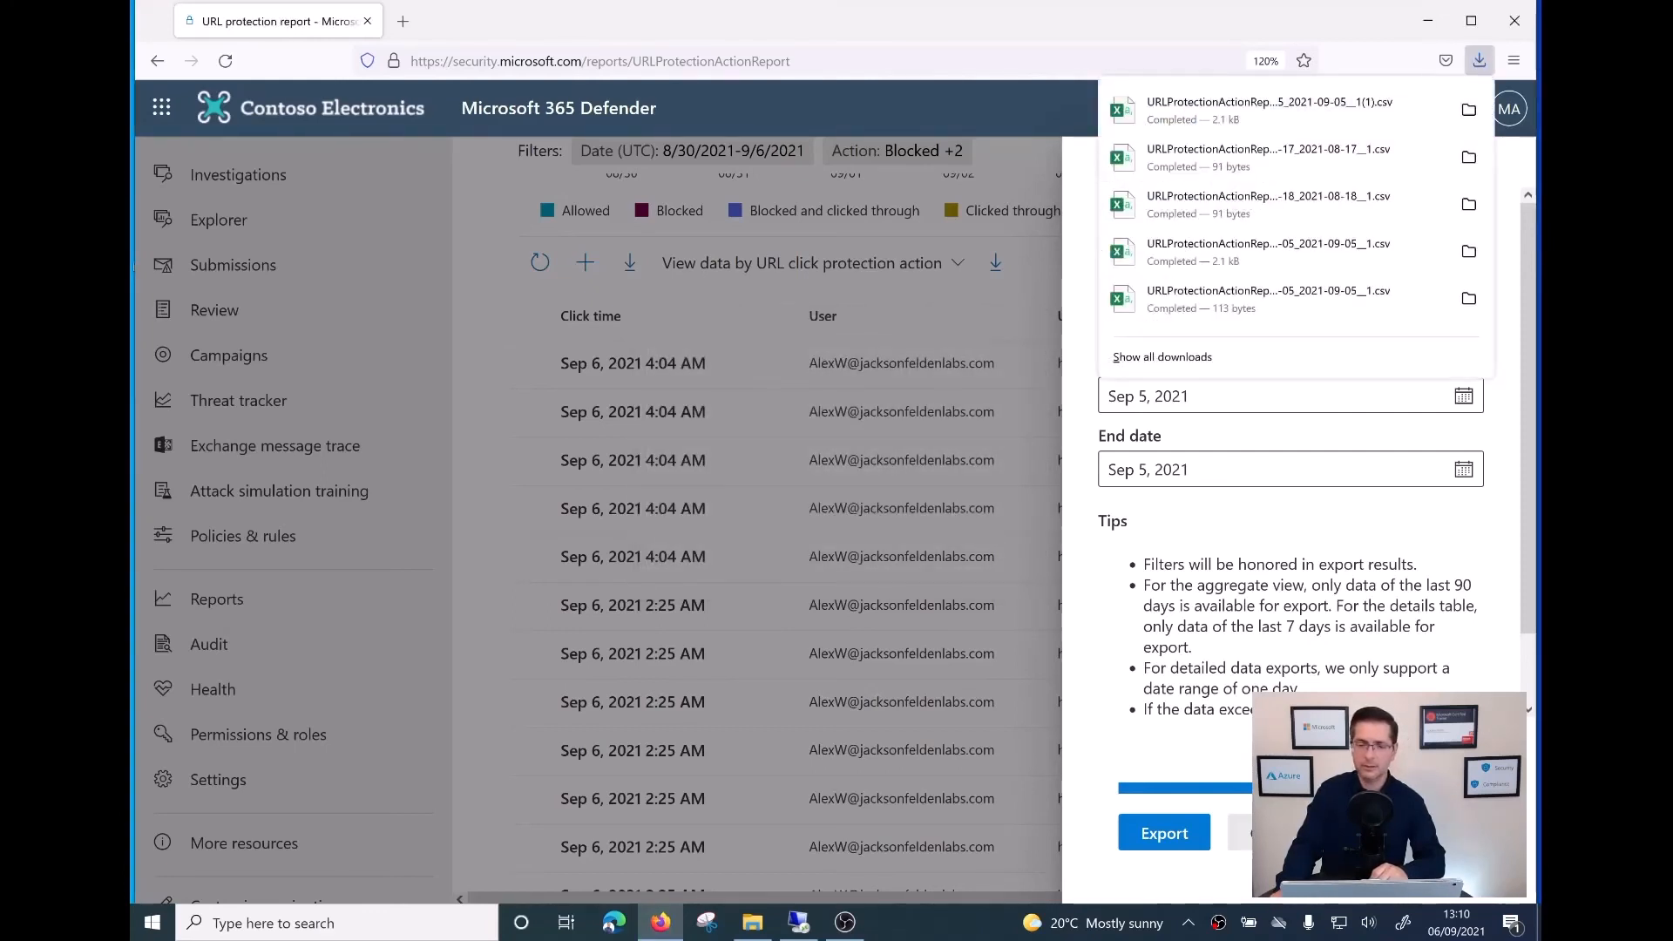
{"action": "left_click", "coordinate": [1269, 110]}
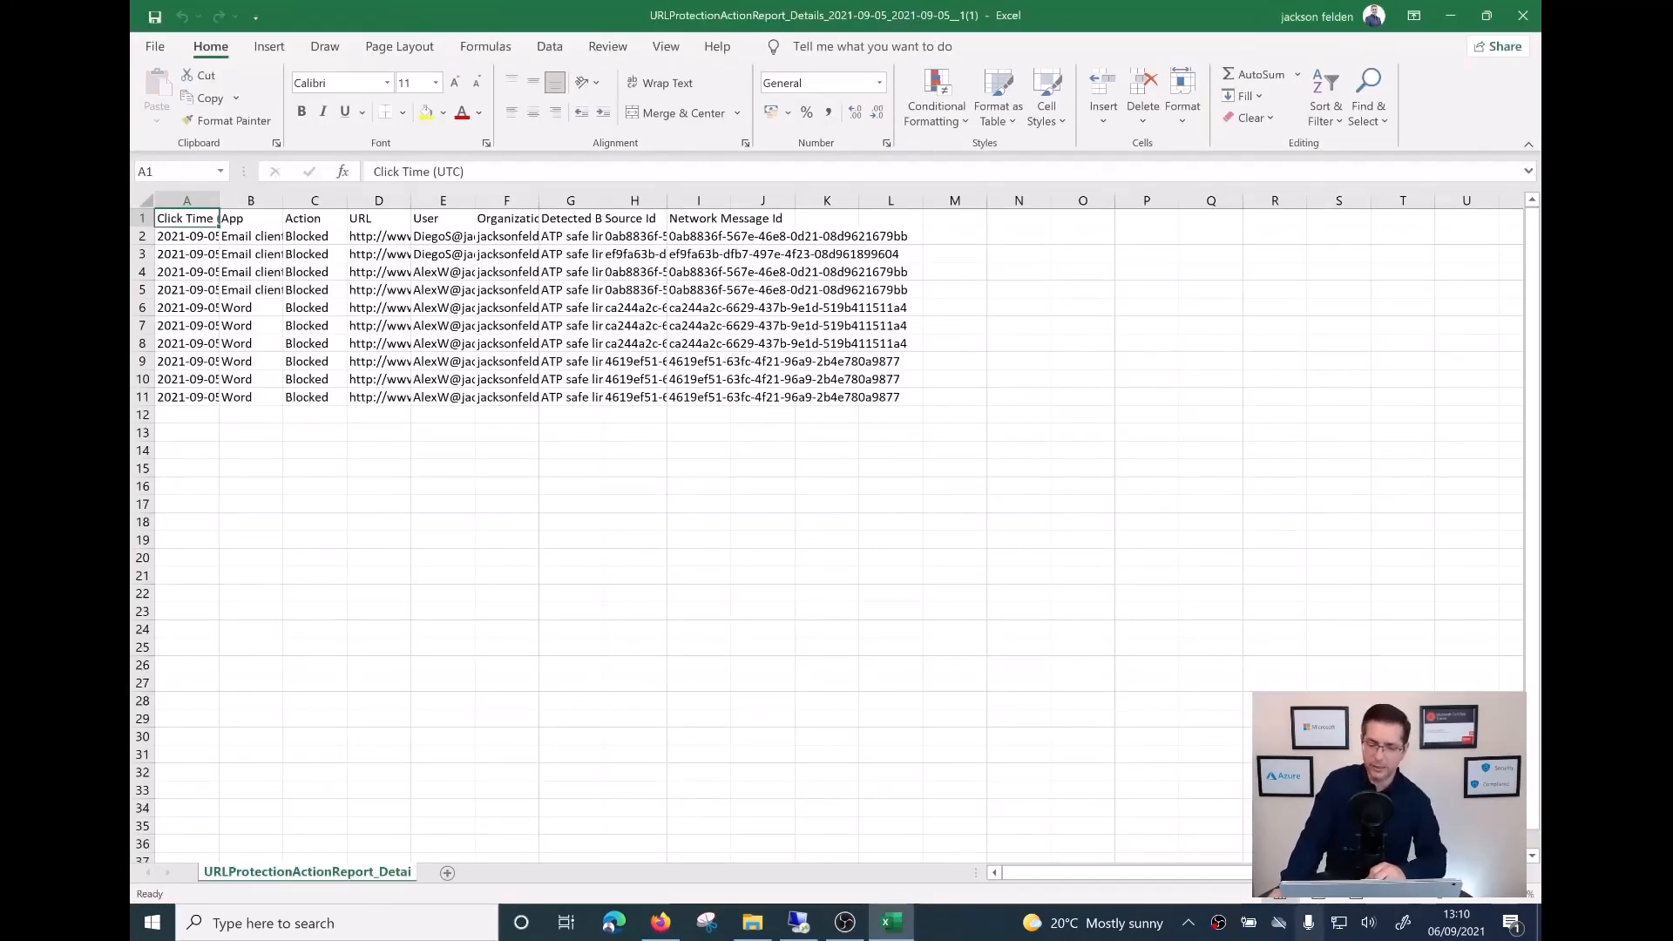
- Widen the Click Time (UTC) and App columns to fit their contents and inspect the first two email client entries
{"action": "scroll", "coordinate": [828, 522], "scroll_direction": "up", "scroll_amount": 5}
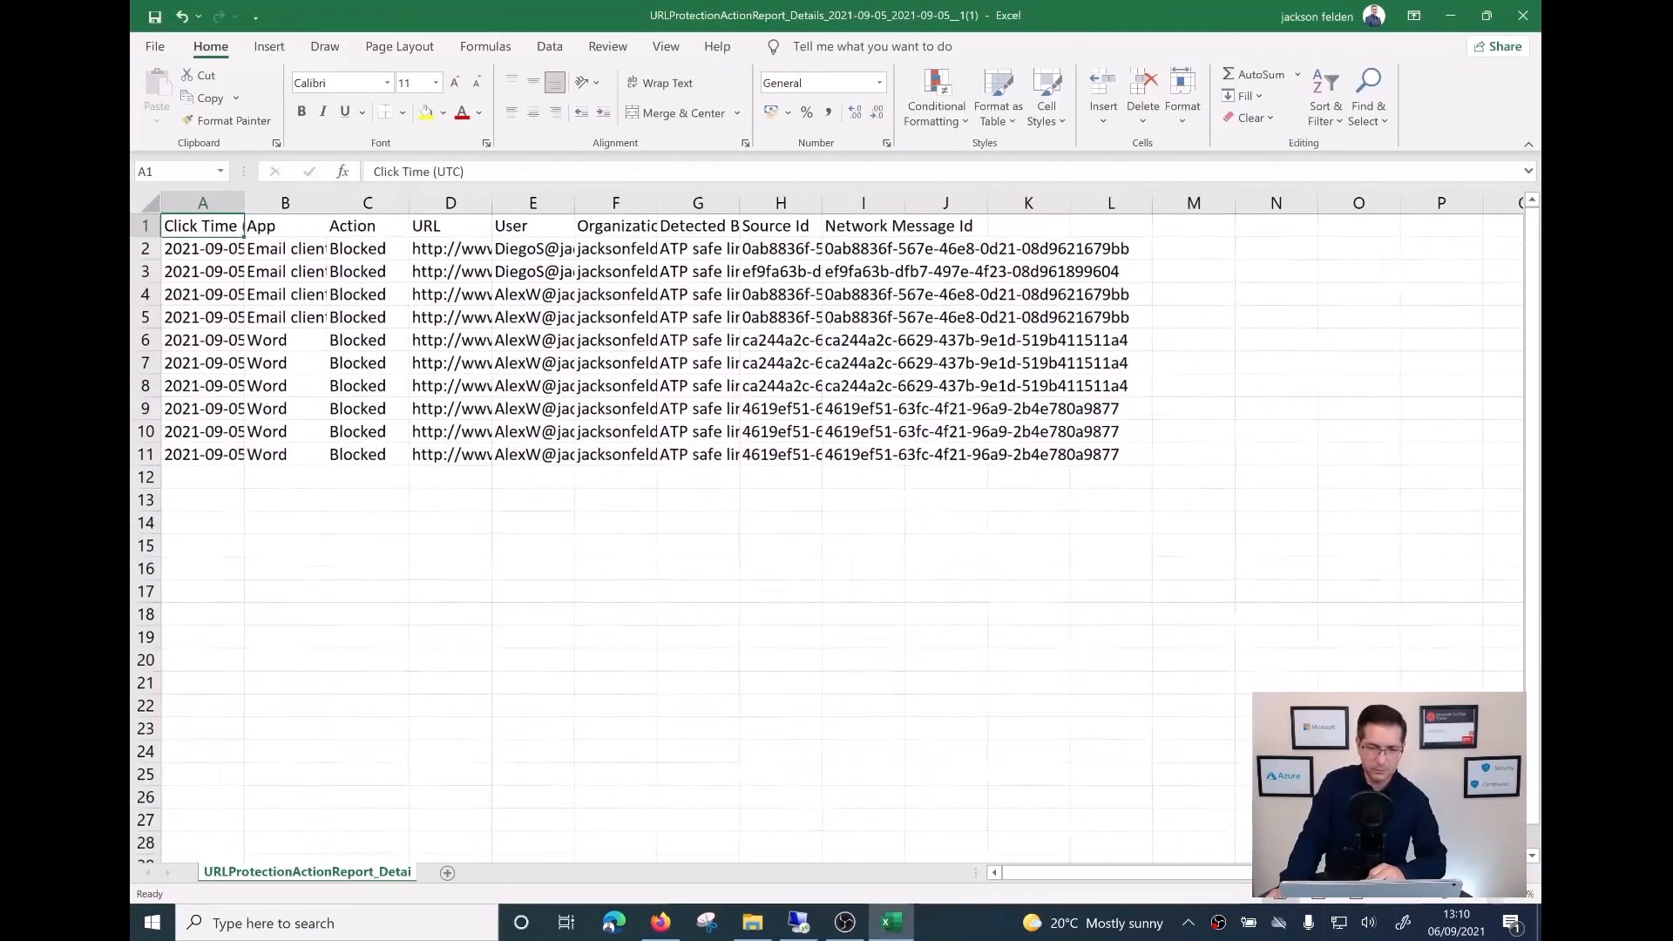
{"action": "scroll", "coordinate": [828, 523], "scroll_direction": "up", "scroll_amount": 1}
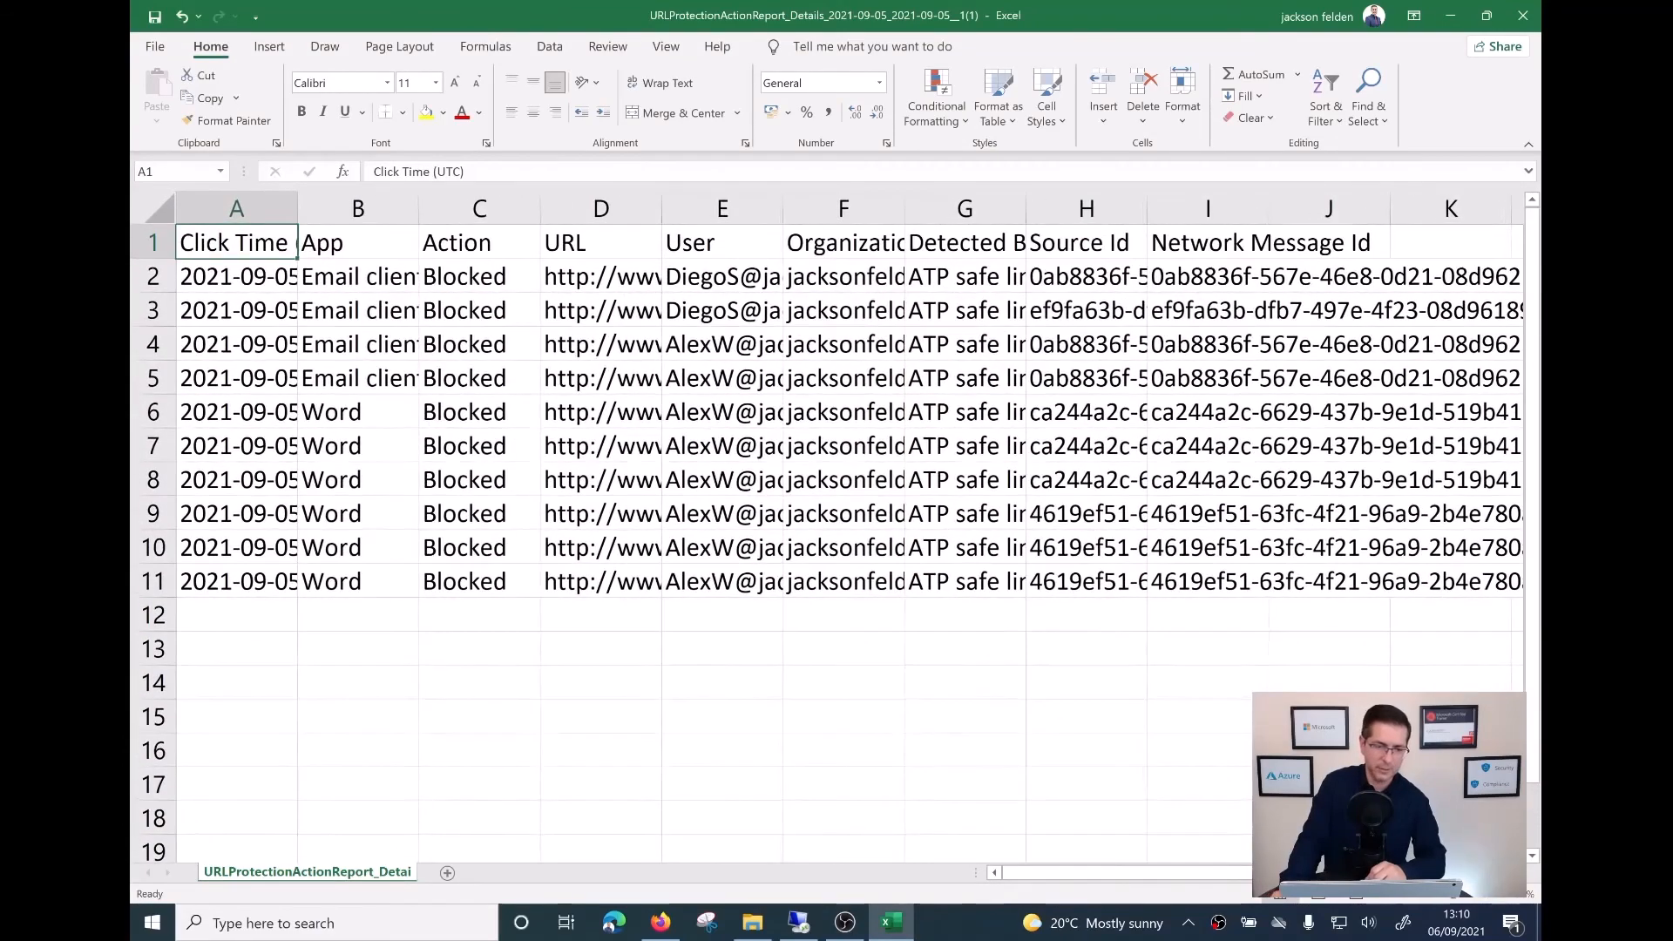
{"action": "left_click_drag", "start_coordinate": [297, 209], "coordinate": [569, 208]}
{"action": "left_click_drag", "start_coordinate": [690, 208], "coordinate": [857, 208]}
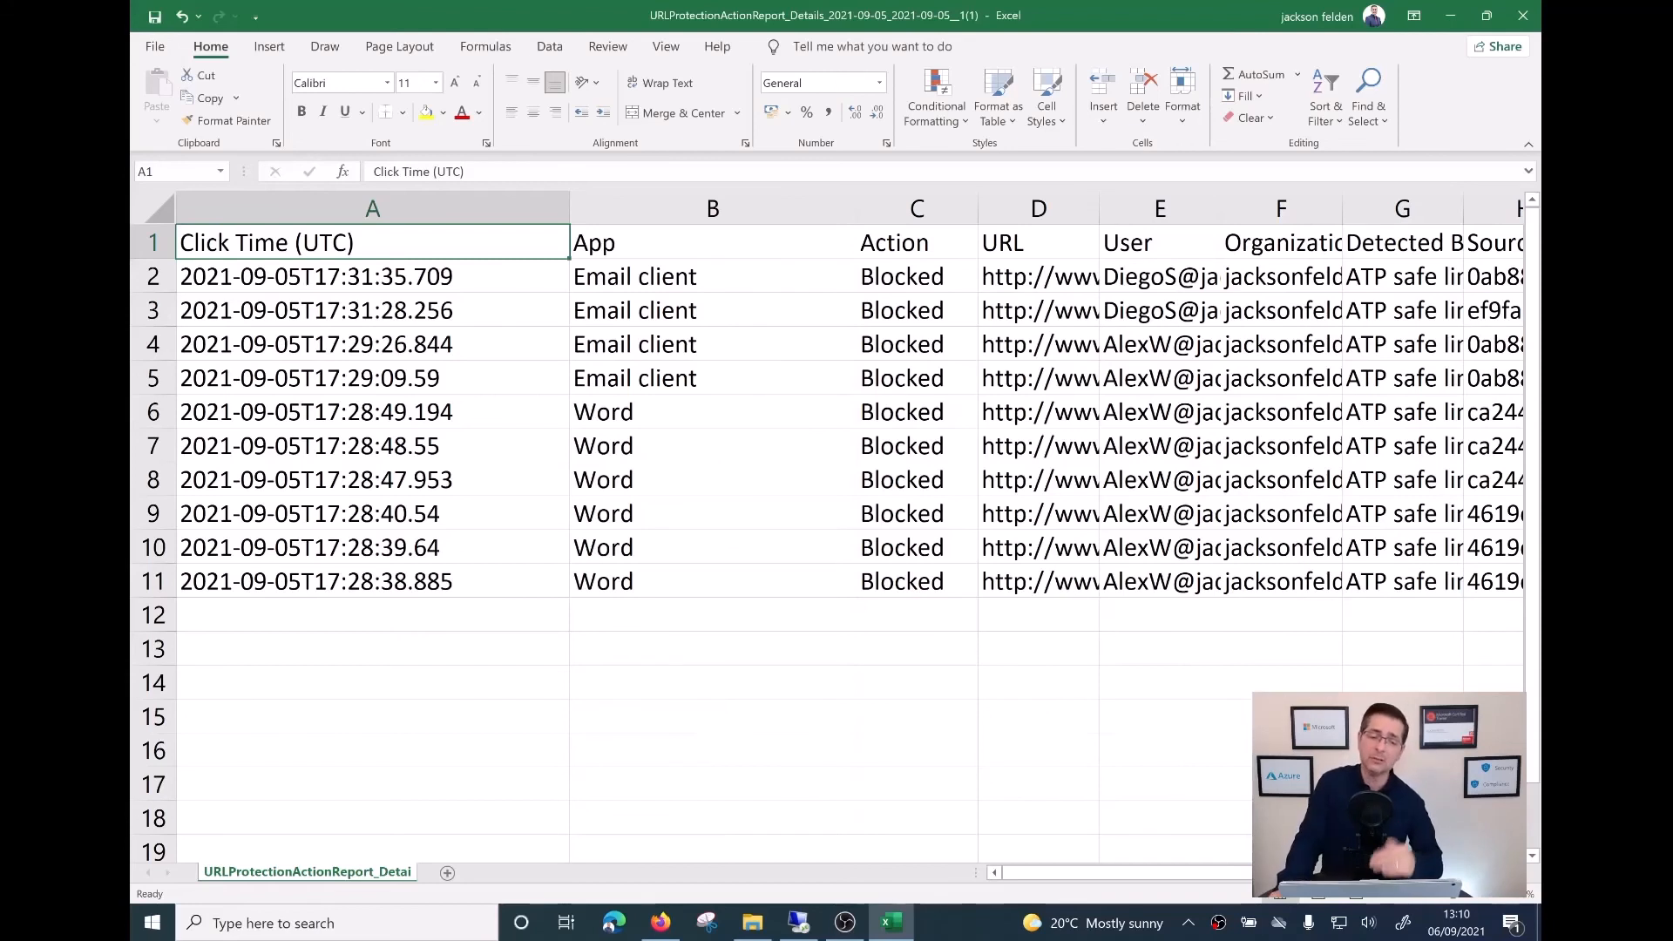
{"action": "left_click", "coordinate": [713, 276]}
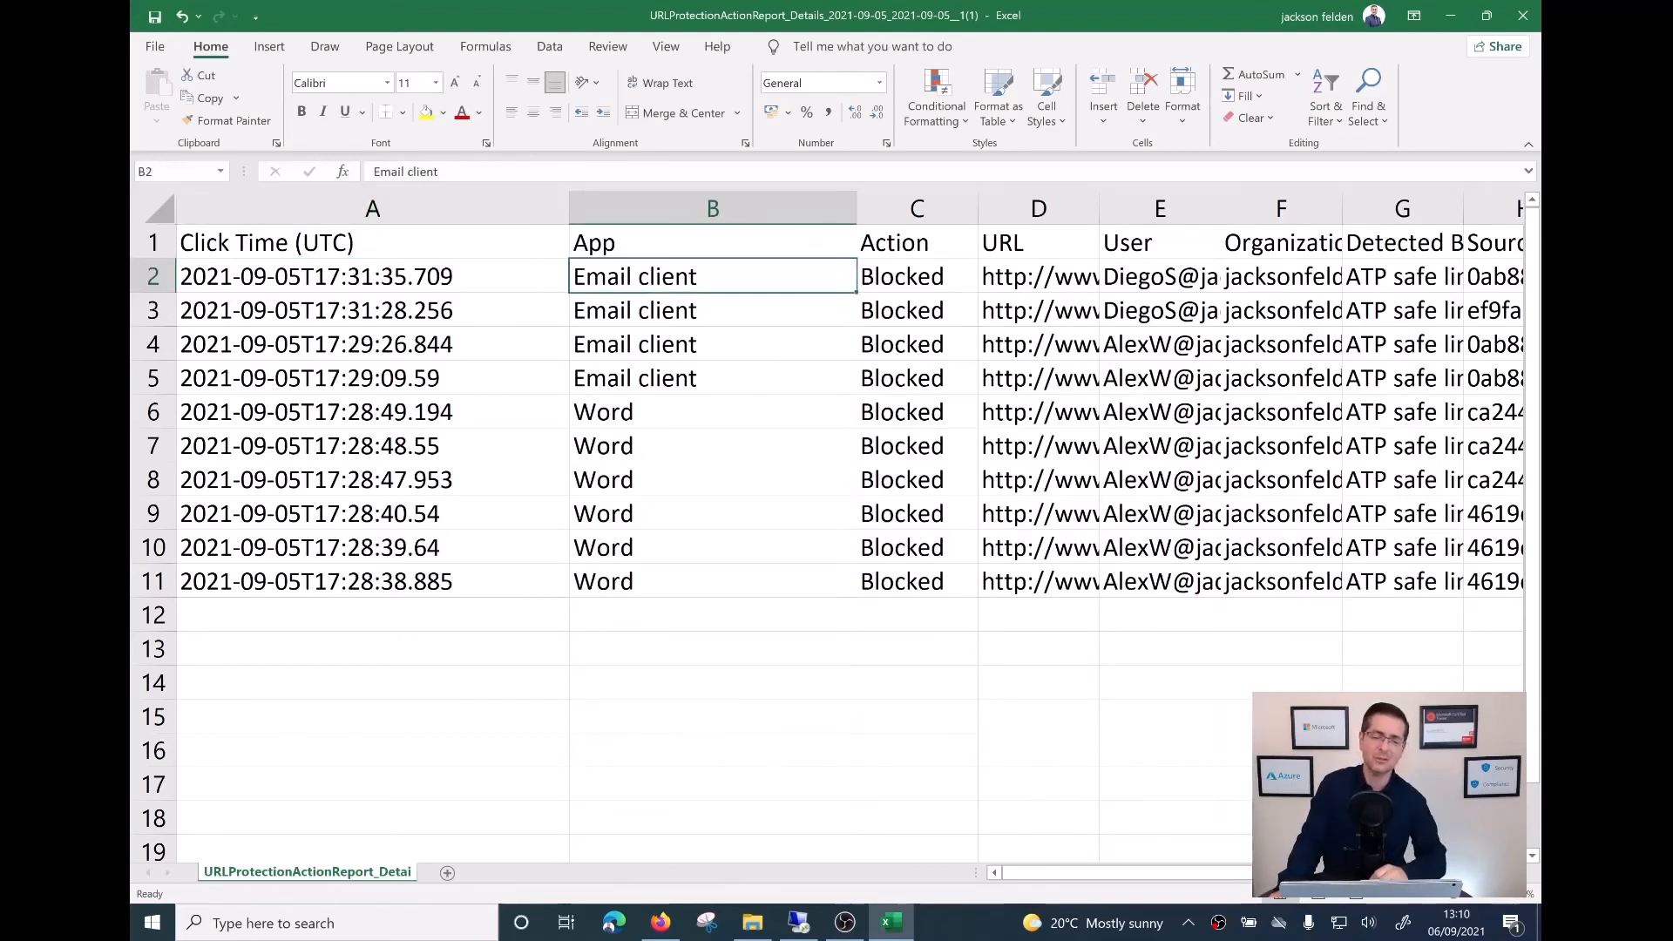
{"action": "left_click", "coordinate": [712, 310]}
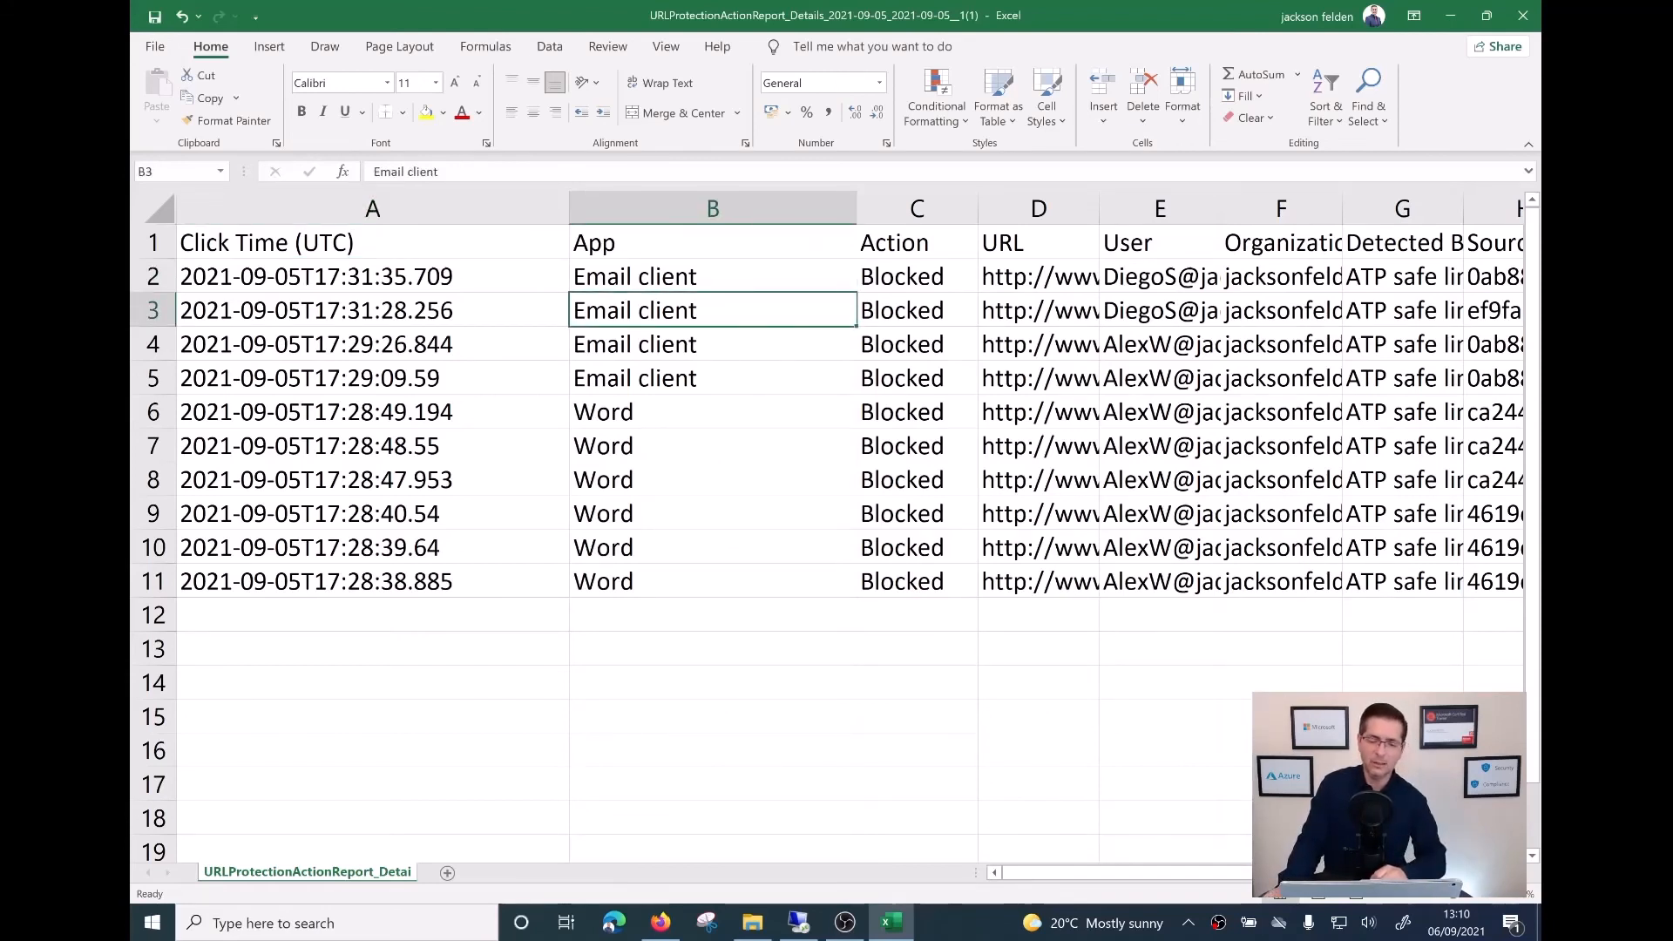
- Widen the URL and User columns of the exported report so the full link addresses and user accounts fit
{"action": "left_click_drag", "start_coordinate": [1038, 850], "coordinate": [1159, 869]}
{"action": "left_click", "coordinate": [916, 614]}
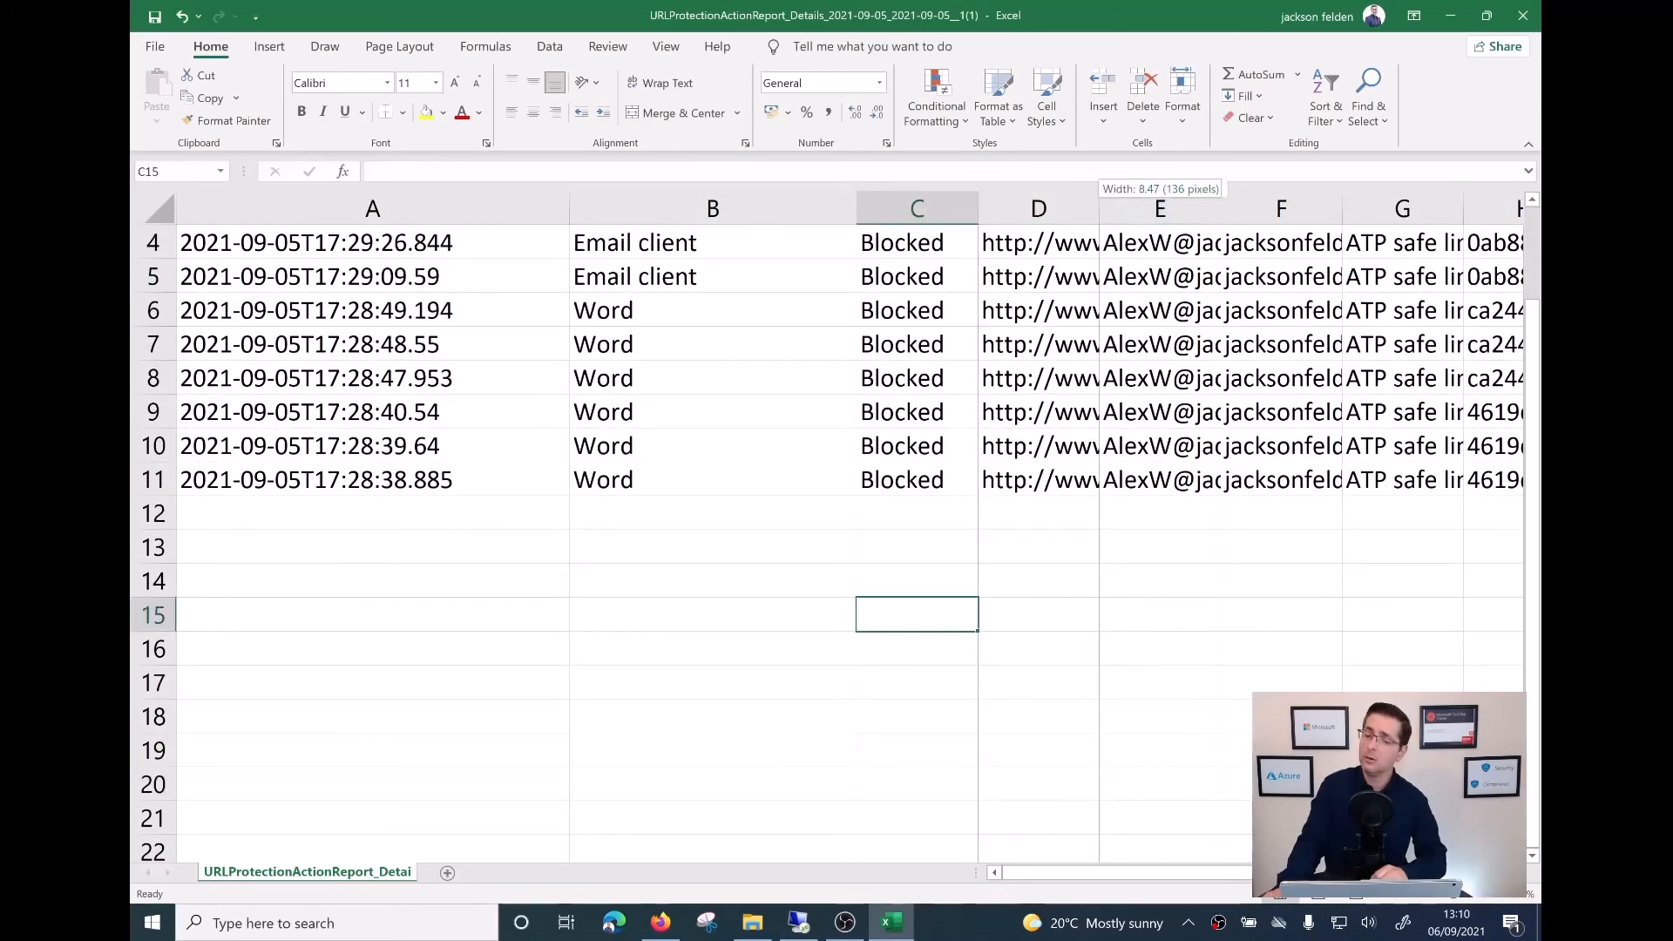
{"action": "left_click_drag", "start_coordinate": [1104, 208], "coordinate": [1364, 208]}
{"action": "left_click_drag", "start_coordinate": [1115, 873], "coordinate": [1217, 872]}
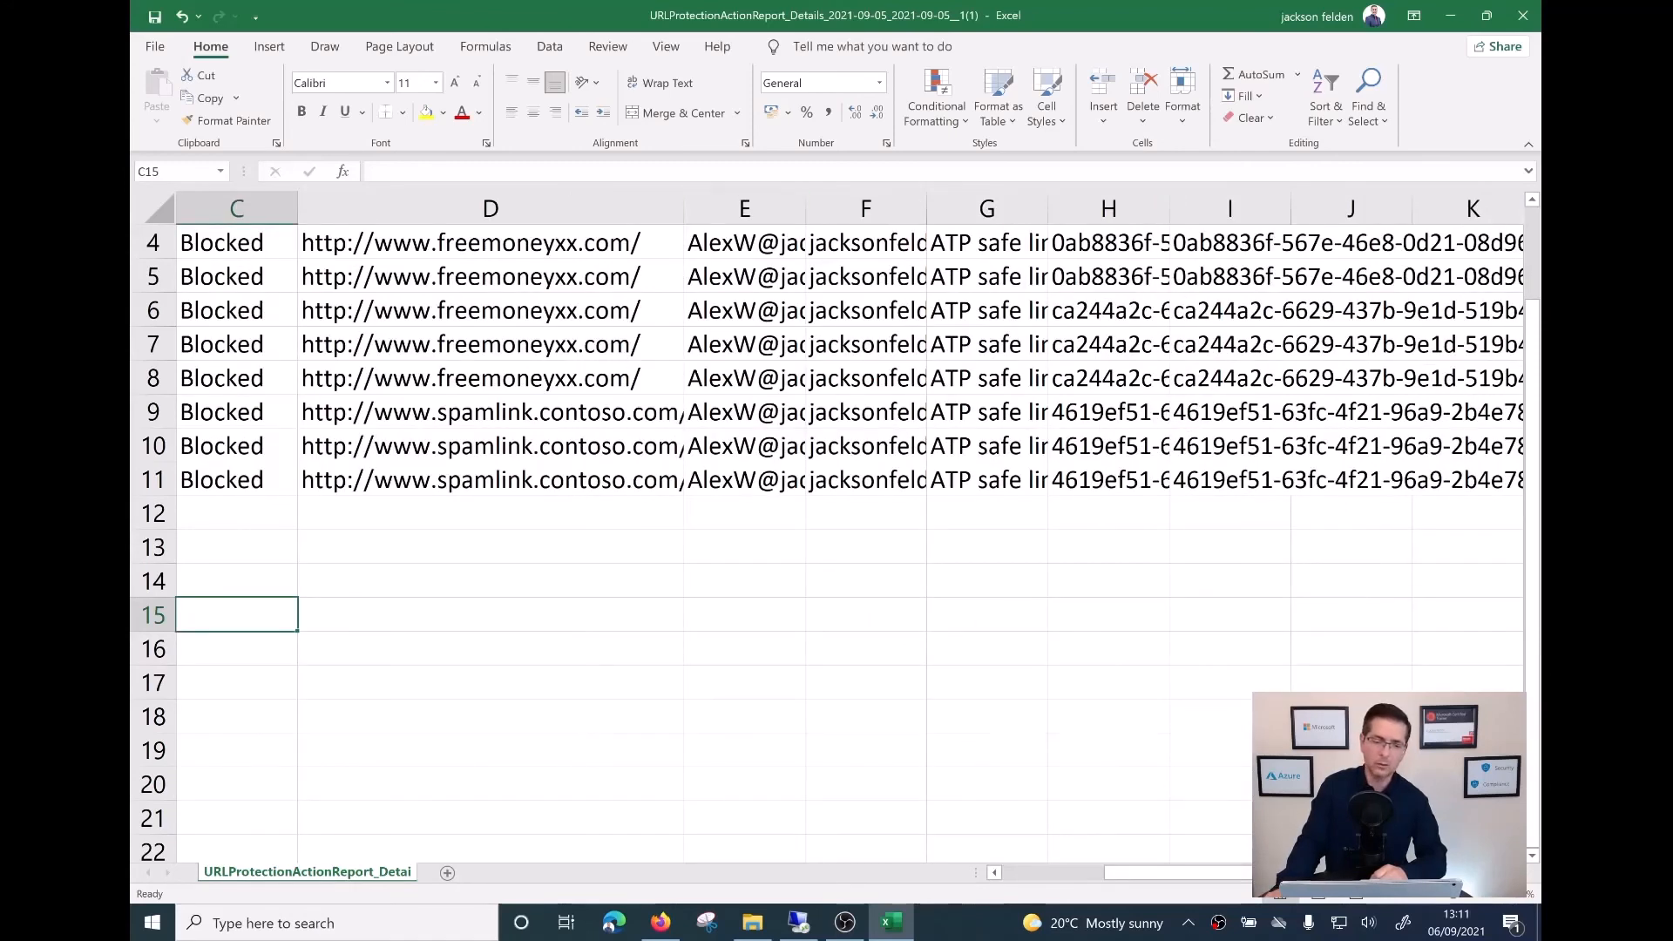
{"action": "left_click_drag", "start_coordinate": [684, 208], "coordinate": [795, 208]}
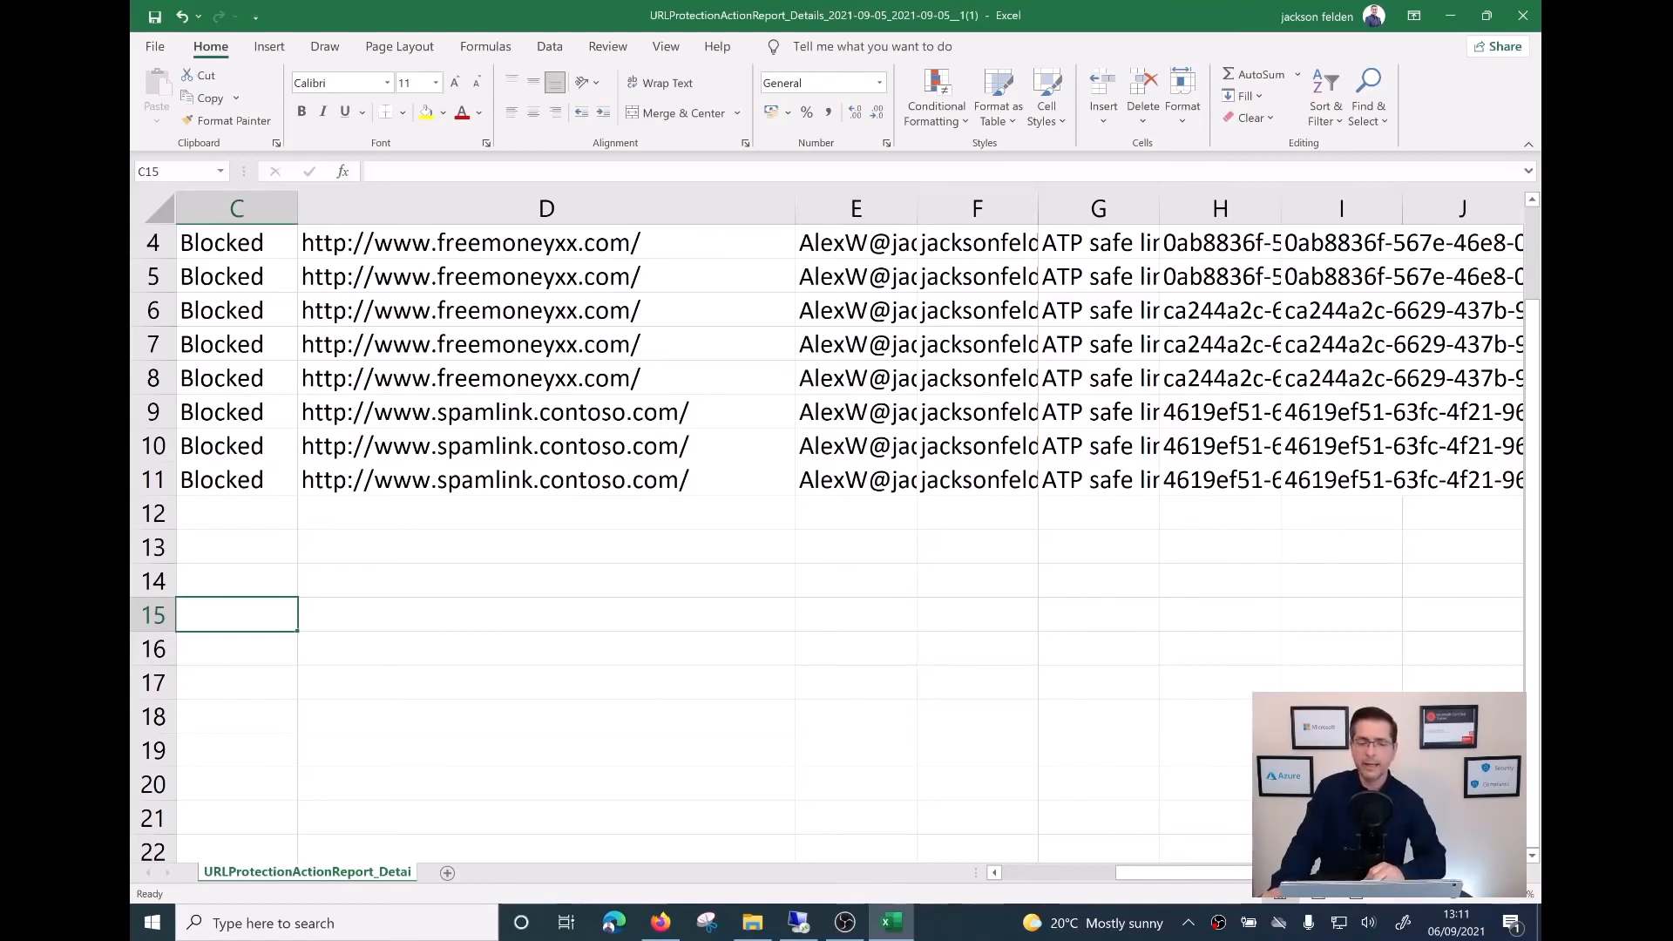
{"action": "left_click_drag", "start_coordinate": [918, 208], "coordinate": [1240, 209]}
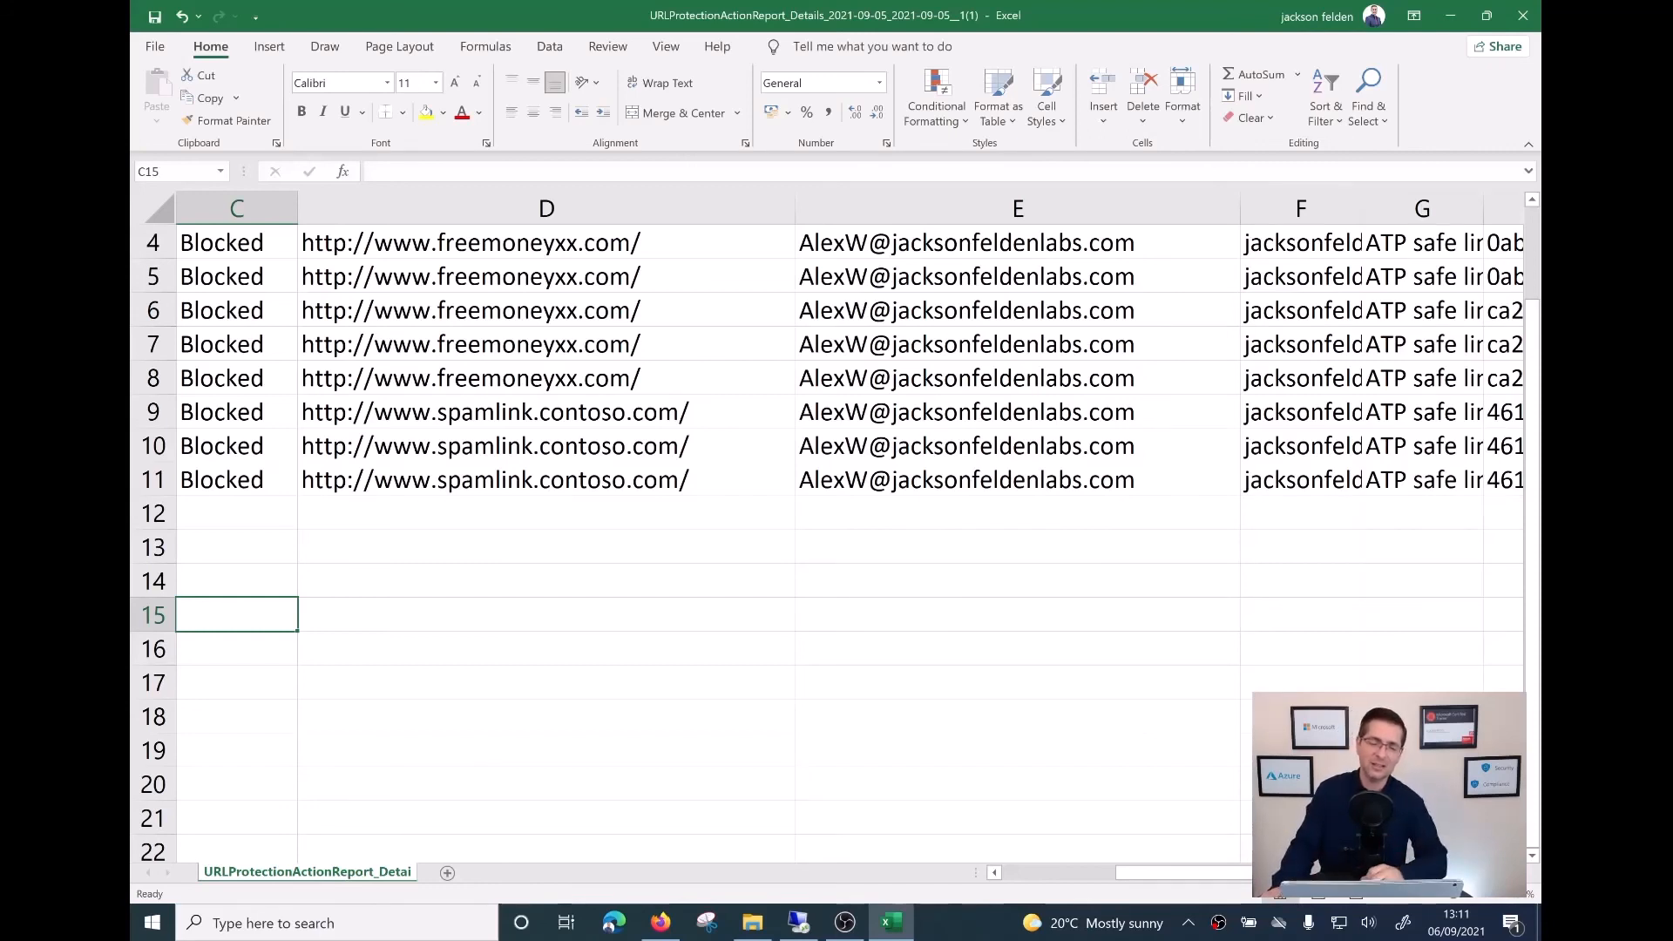
- Widen the Organization and Detected By columns to fit their contents and review the exported click records
{"action": "left_click", "coordinate": [1017, 242]}
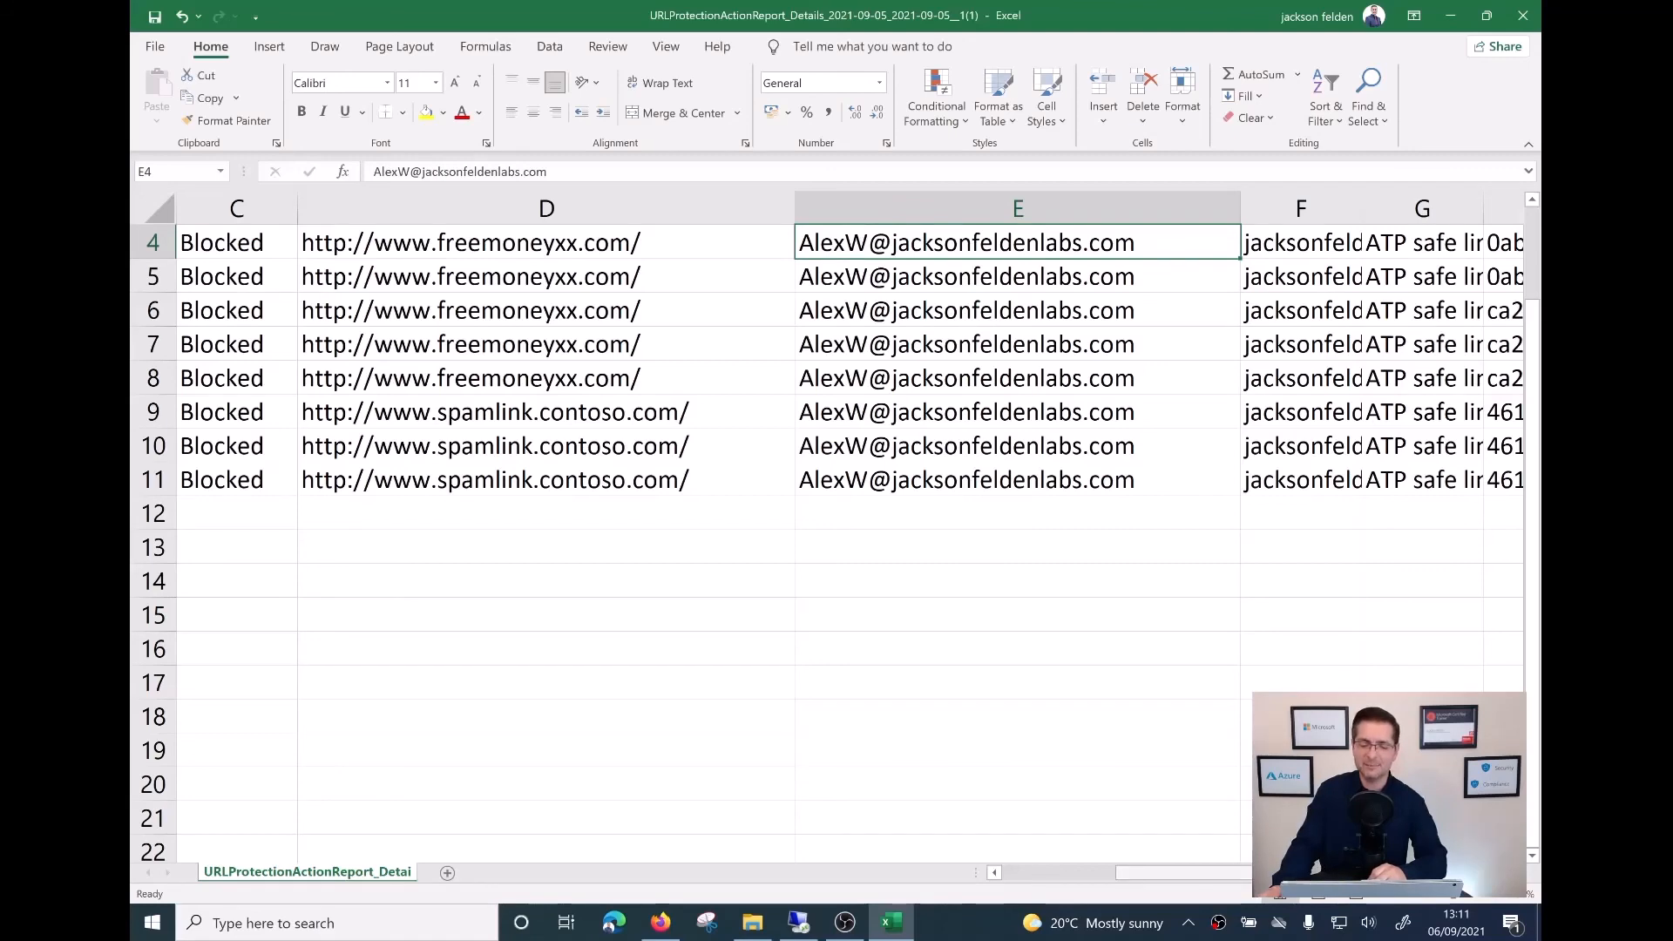
{"action": "left_click_drag", "start_coordinate": [1169, 872], "coordinate": [1225, 872]}
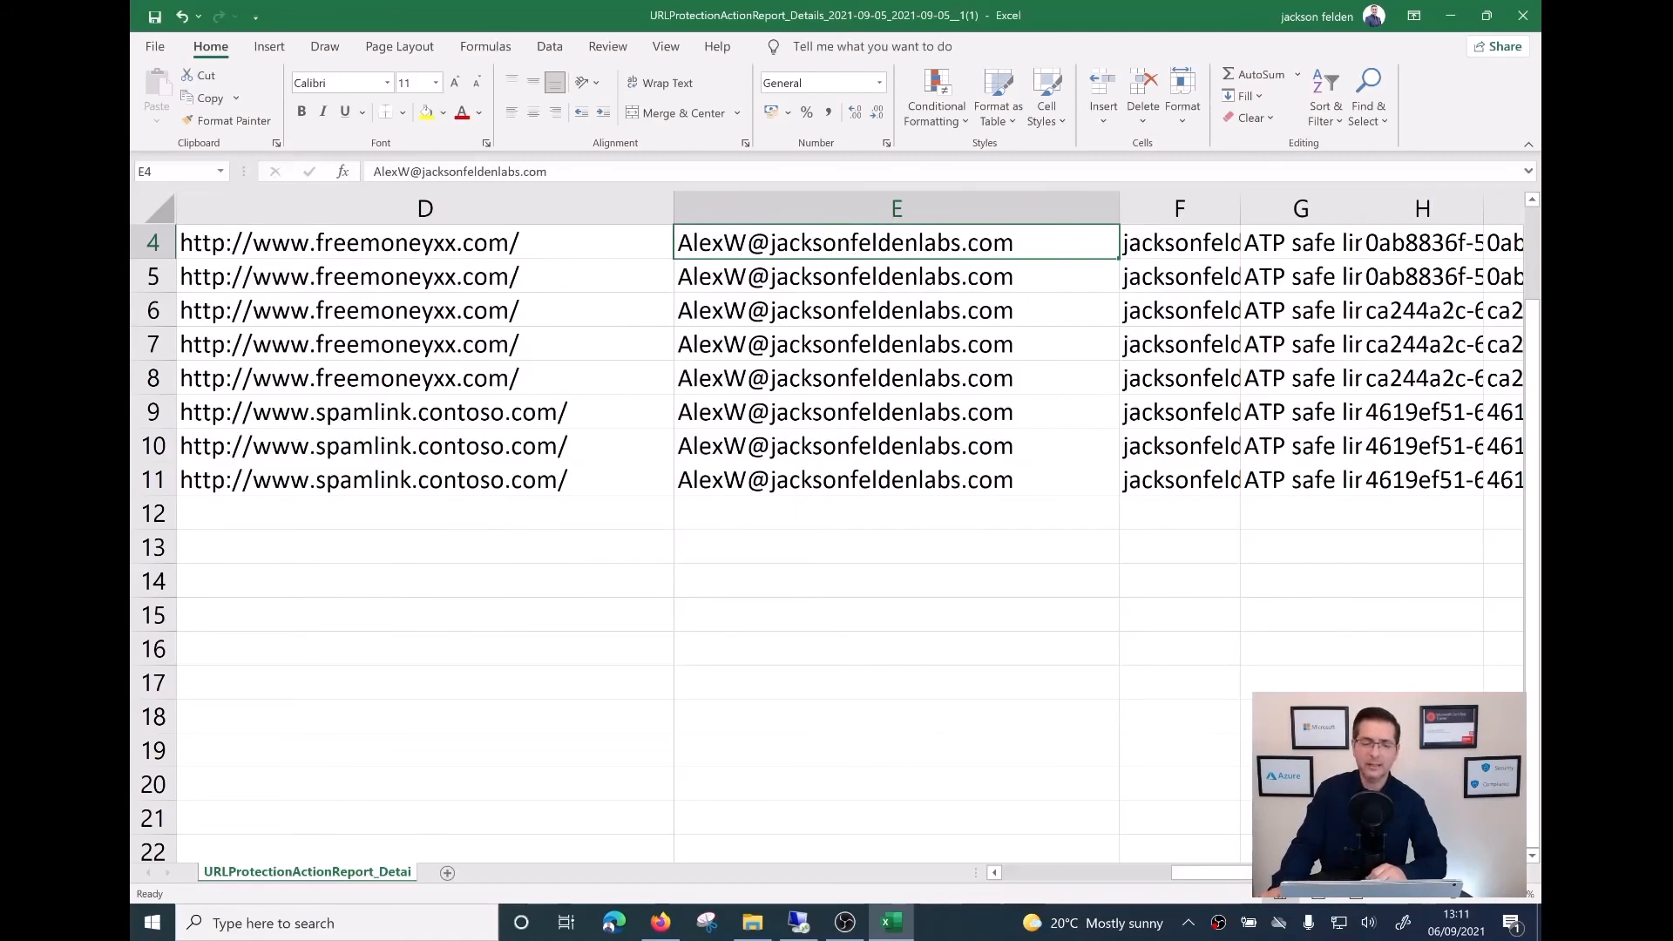
{"action": "double_click", "coordinate": [1240, 209]}
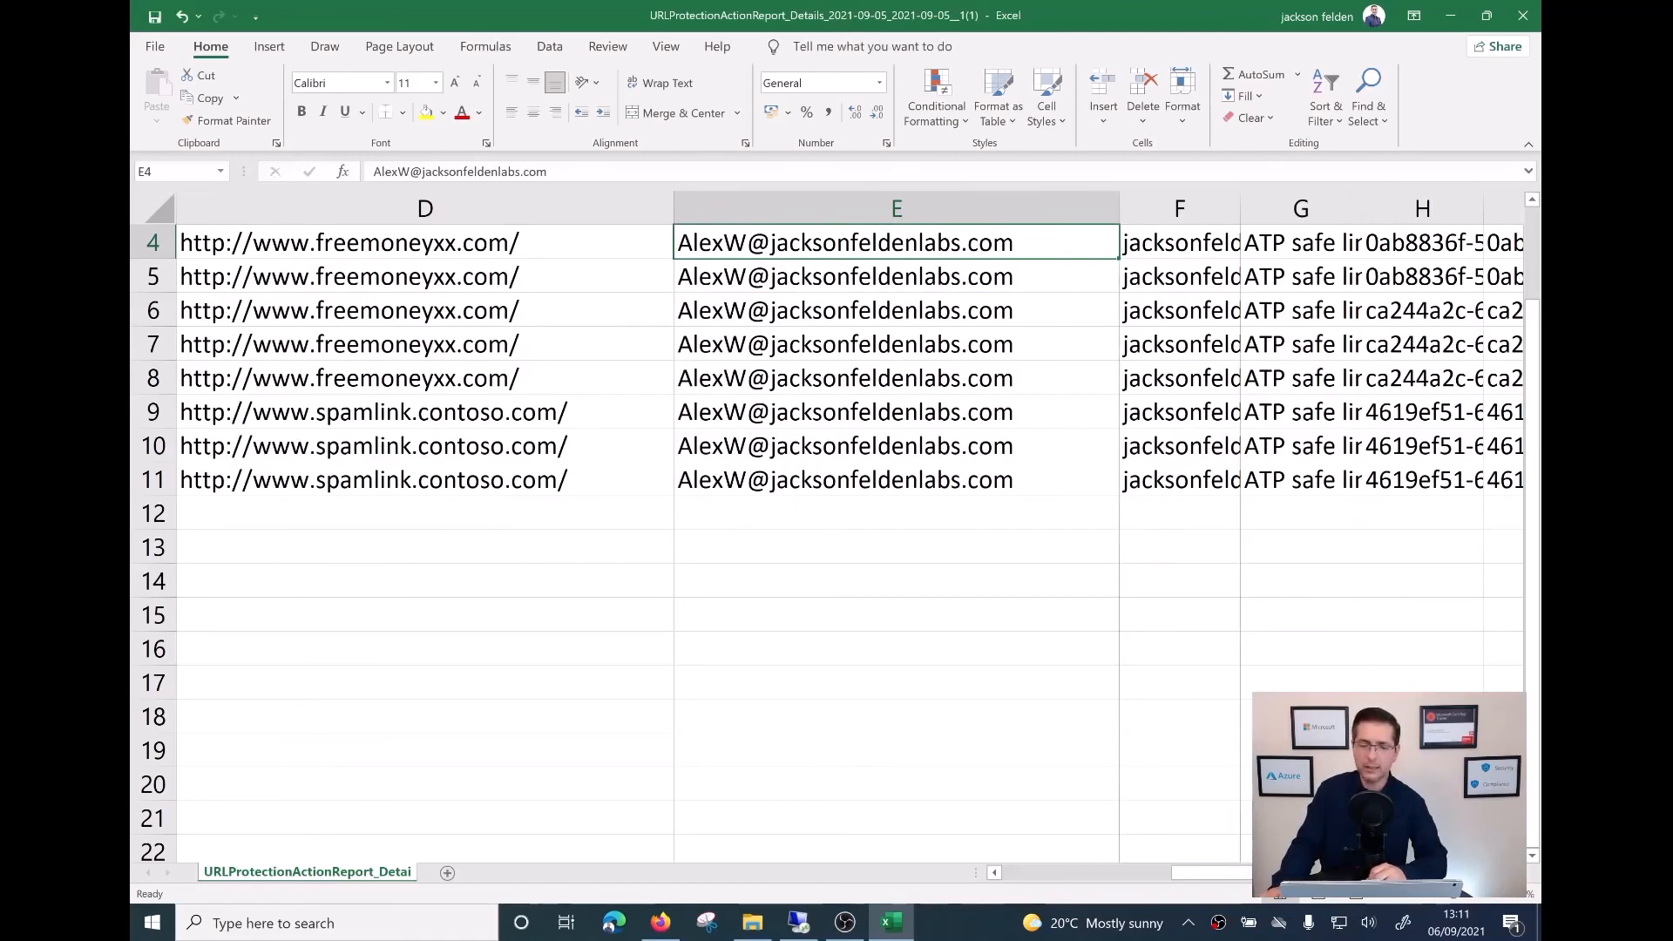
{"action": "left_click_drag", "start_coordinate": [1211, 872], "coordinate": [1228, 872]}
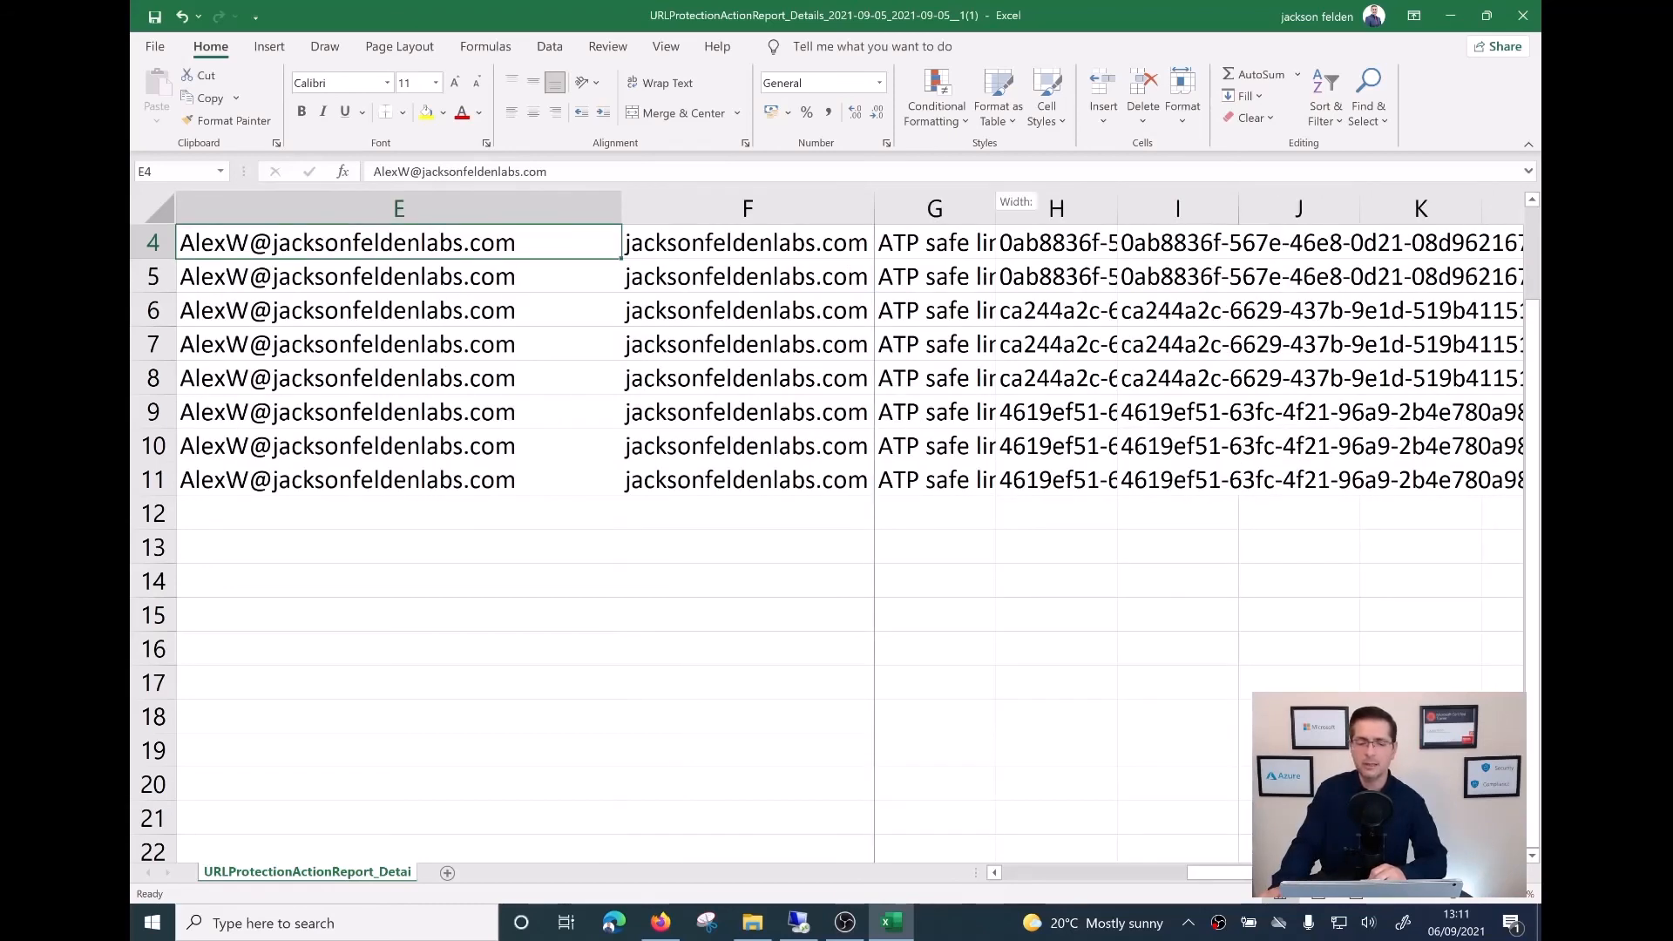
{"action": "double_click", "coordinate": [996, 209]}
{"action": "left_click_drag", "start_coordinate": [1029, 208], "coordinate": [1075, 208]}
{"action": "scroll", "coordinate": [849, 542], "scroll_direction": "up", "scroll_amount": 1}
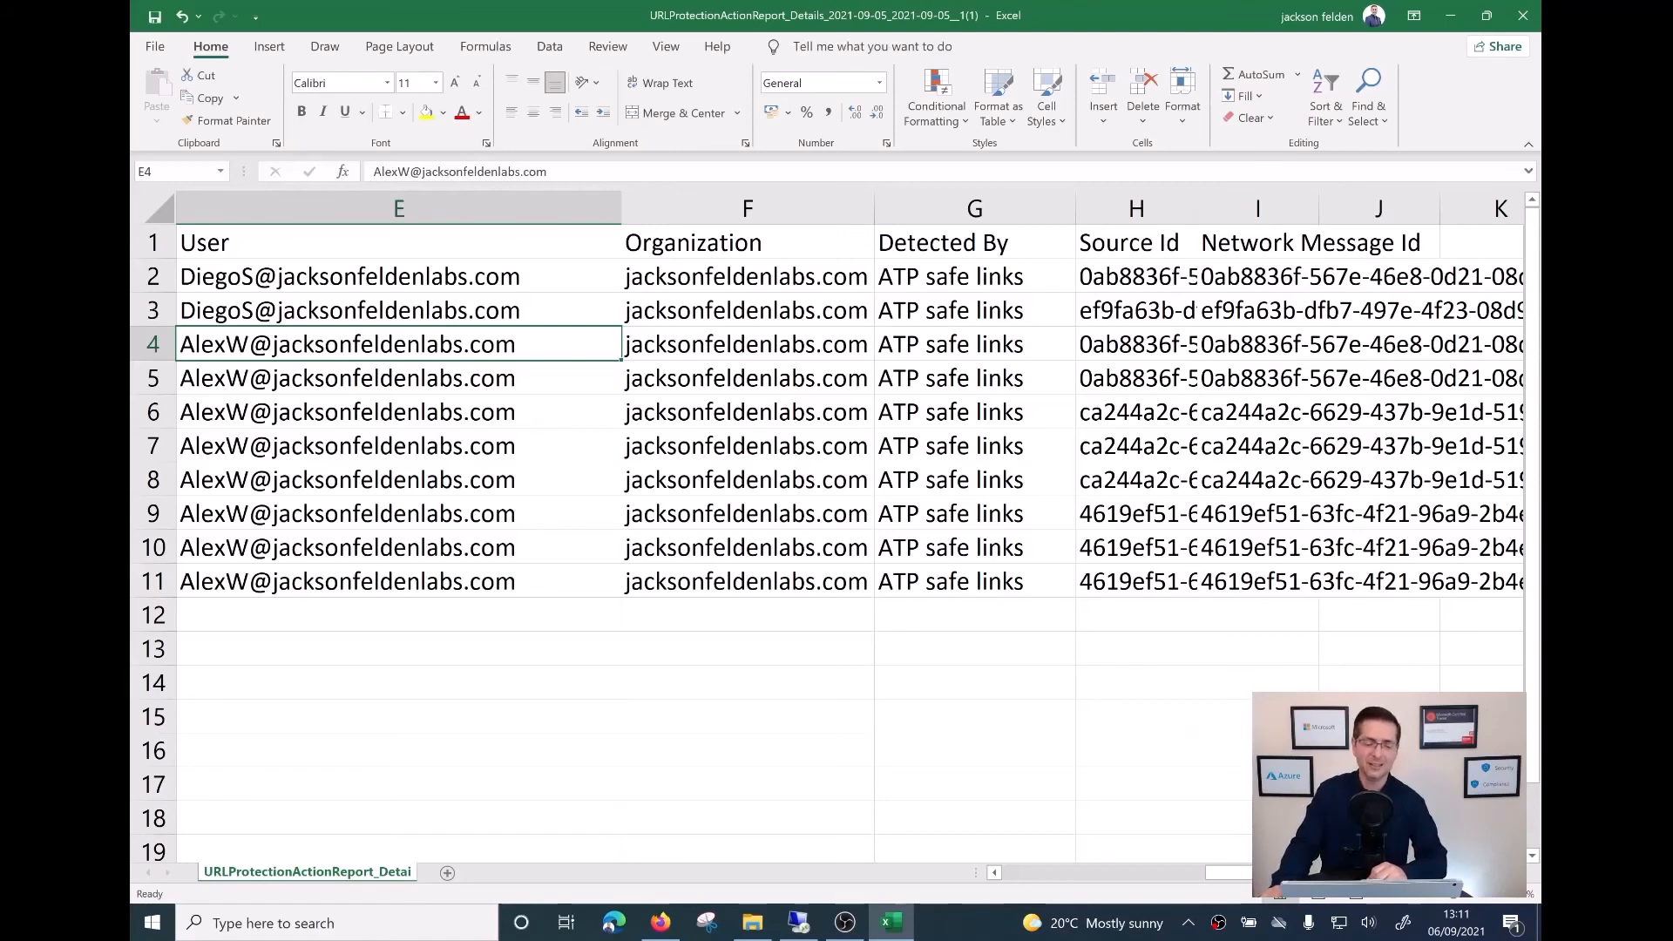
{"action": "left_click_drag", "start_coordinate": [1224, 850], "coordinate": [1130, 872]}
- Switch back to Microsoft 365 Defender in Firefox and close the Export conditions pane
{"action": "left_click", "coordinate": [1450, 15]}
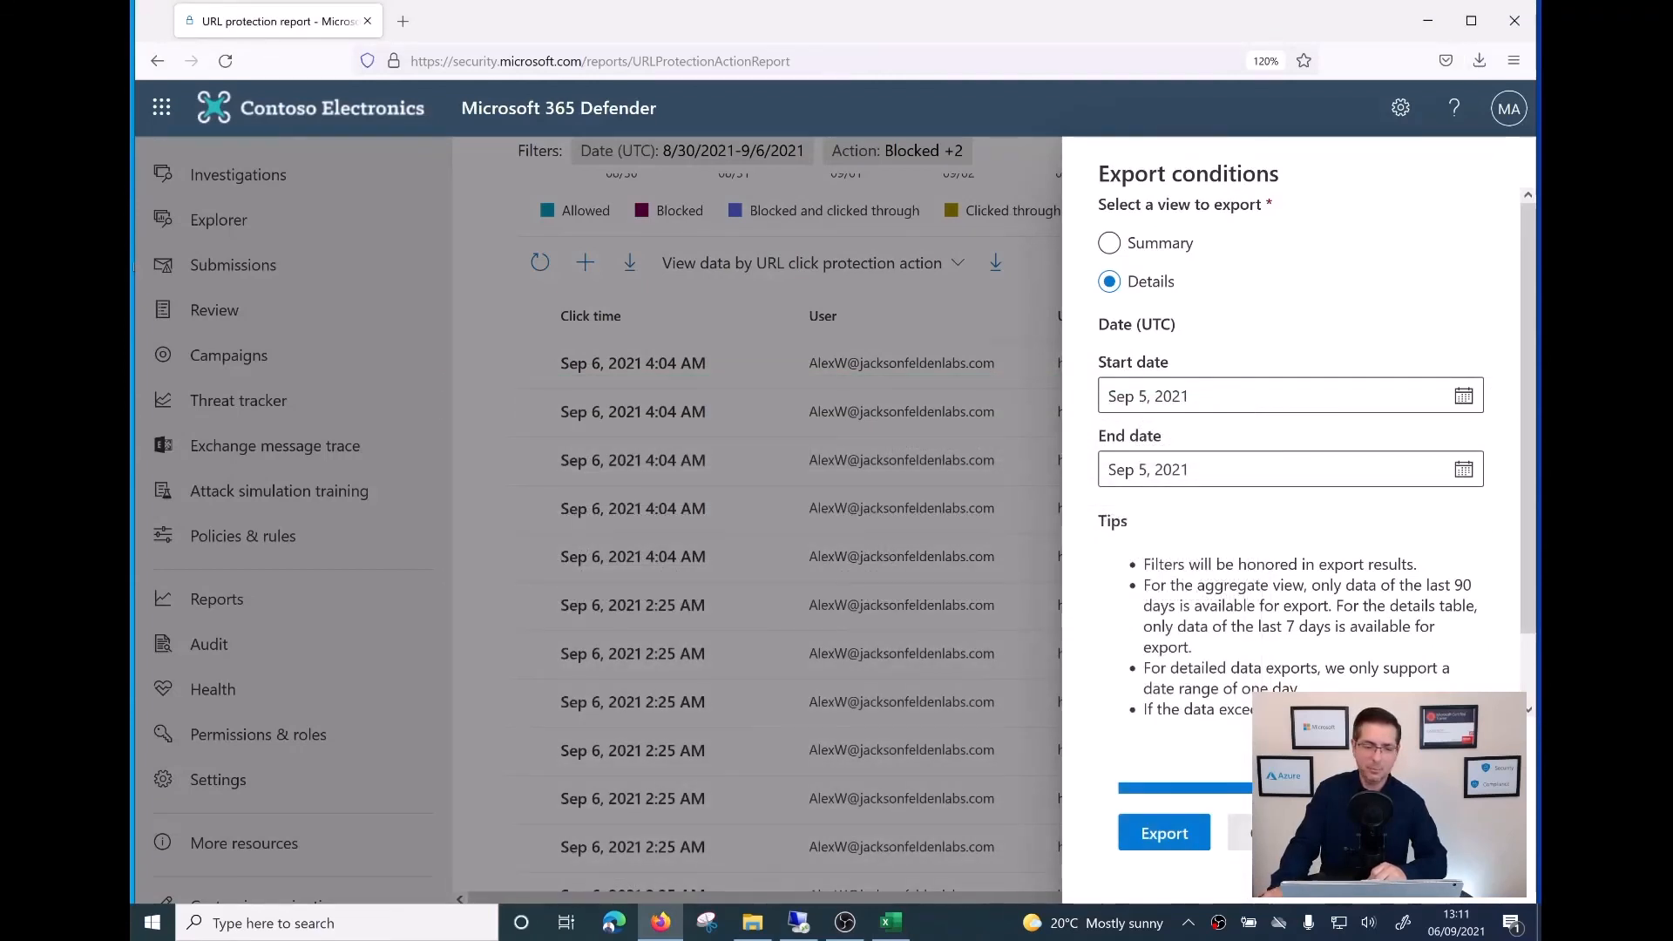
{"action": "key", "text": "ctrl+l"}
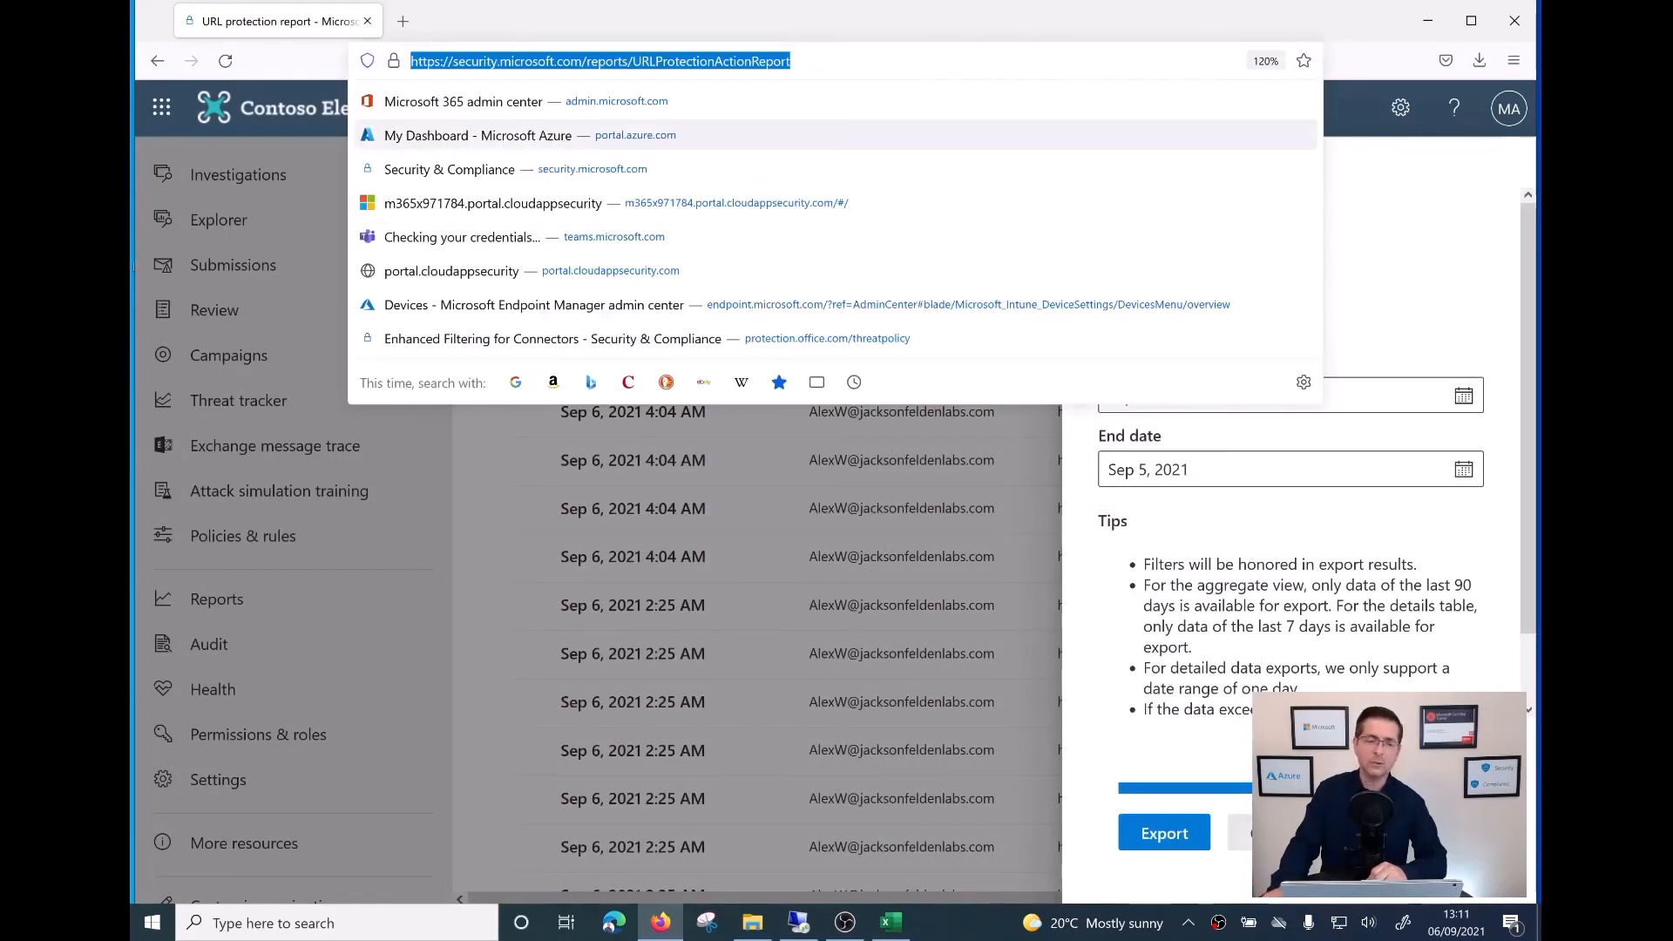
{"action": "key", "text": "Escape"}
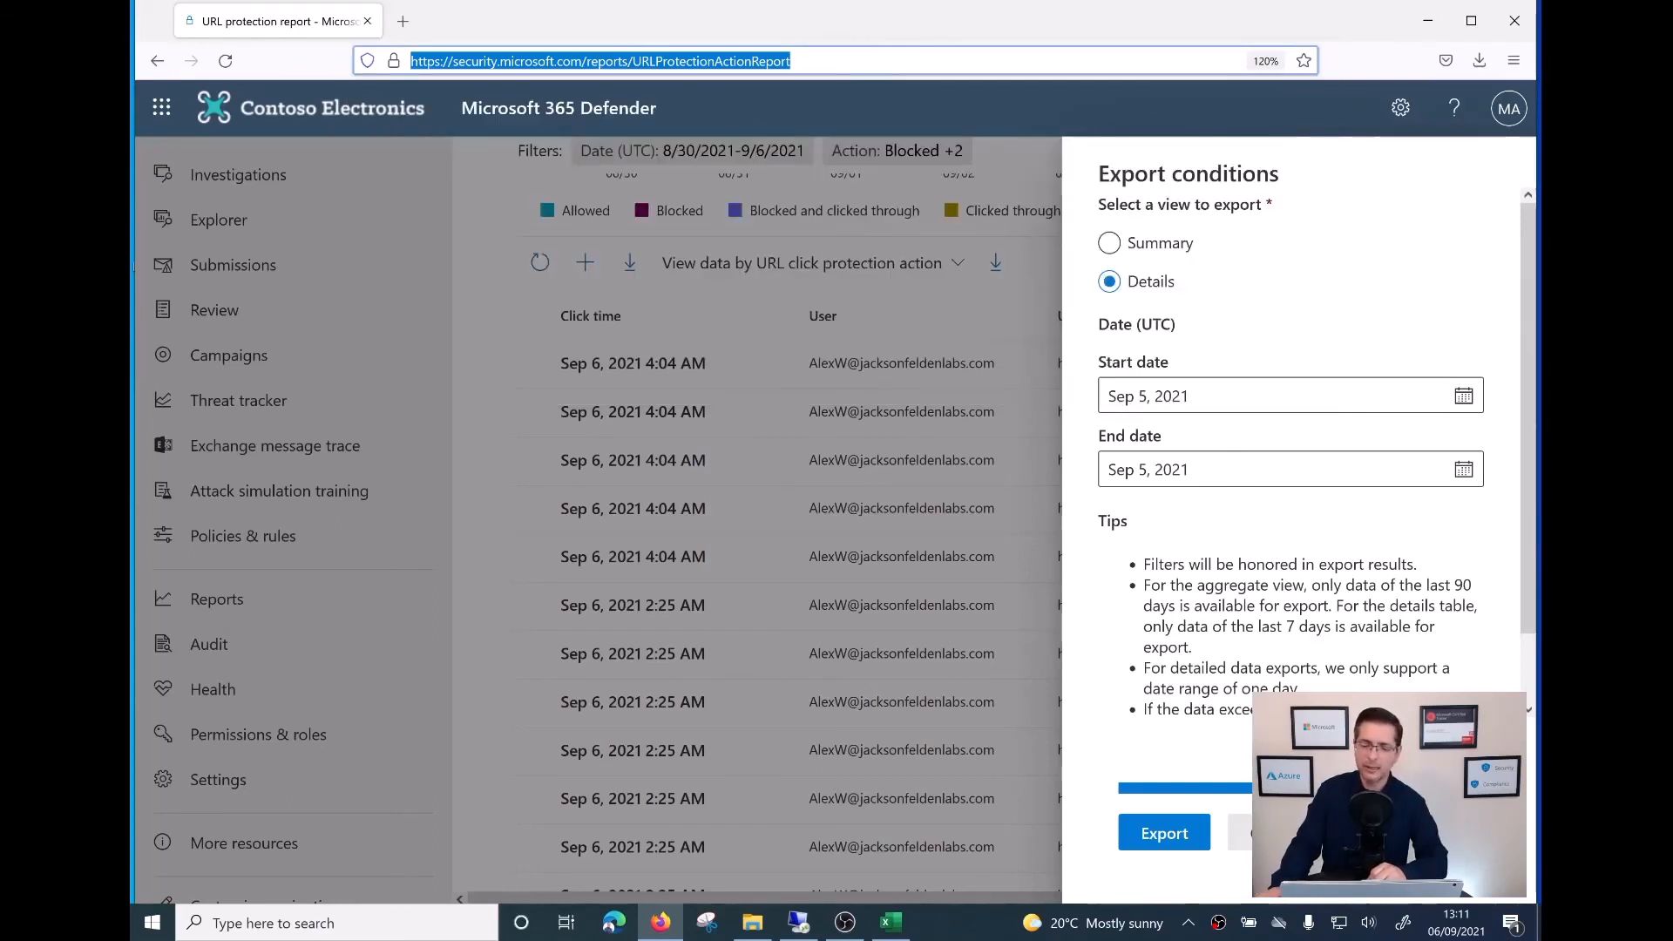
{"action": "key", "text": "Escape"}
{"action": "left_click", "coordinate": [1239, 829]}
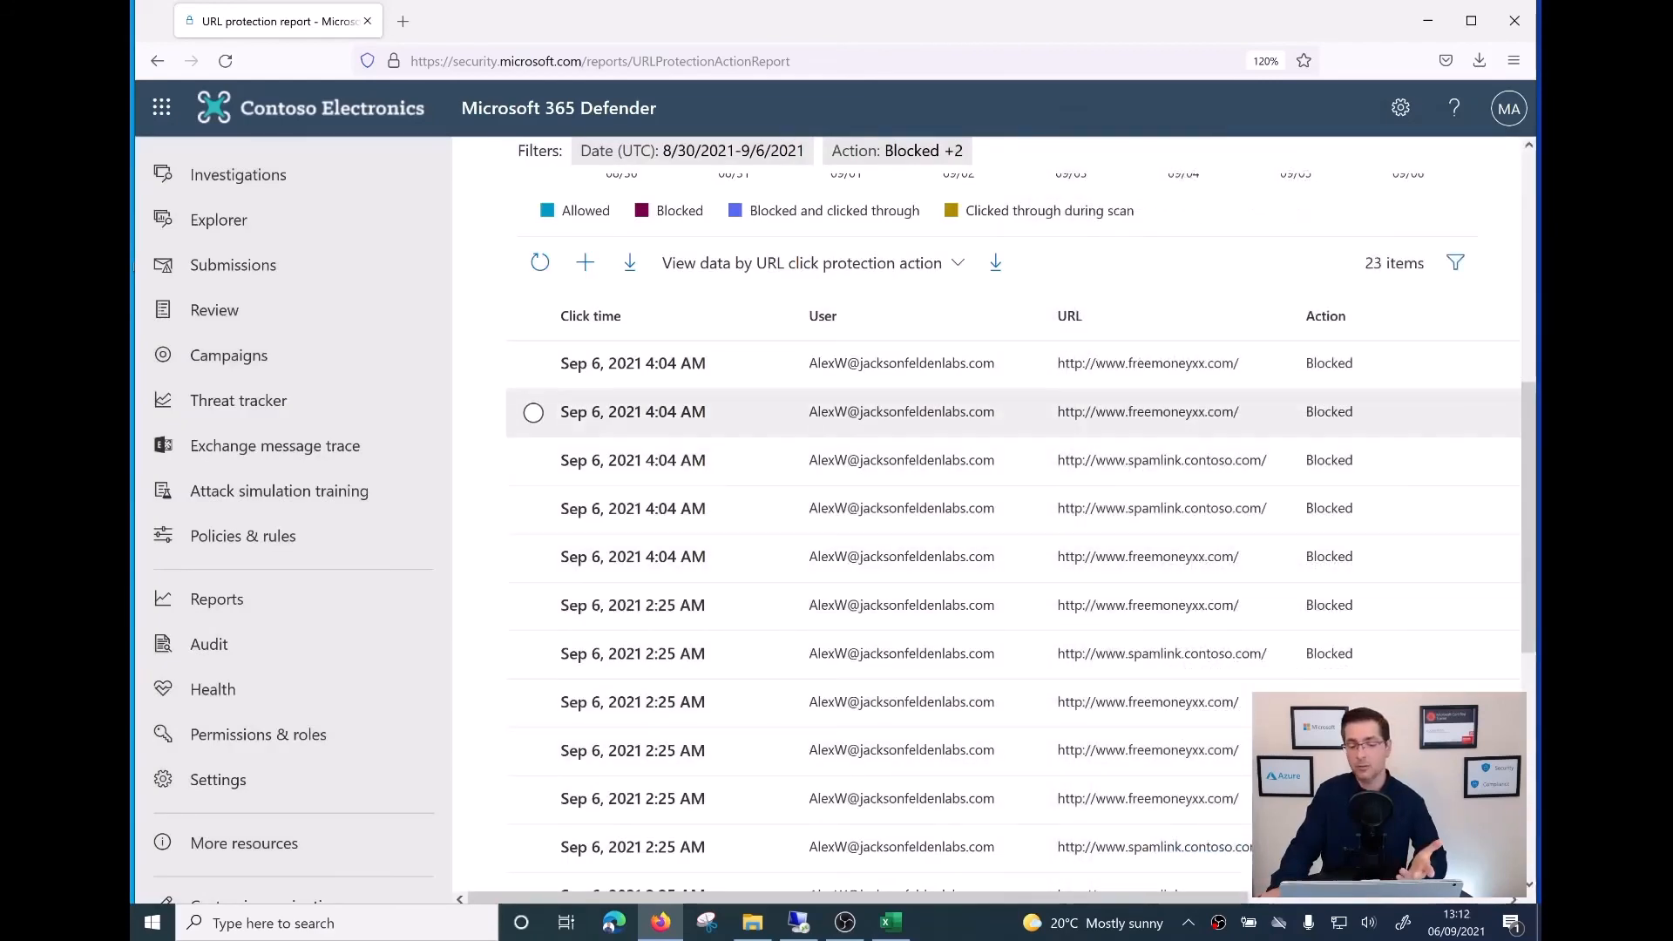
- Examine the recipient, URL, action and app name in the details of the first listed link click, and close the details
{"action": "scroll", "coordinate": [732, 411], "scroll_direction": "down", "scroll_amount": 3}
{"action": "scroll", "coordinate": [732, 411], "scroll_direction": "up", "scroll_amount": 10}
{"action": "scroll", "coordinate": [732, 412], "scroll_direction": "down", "scroll_amount": 3}
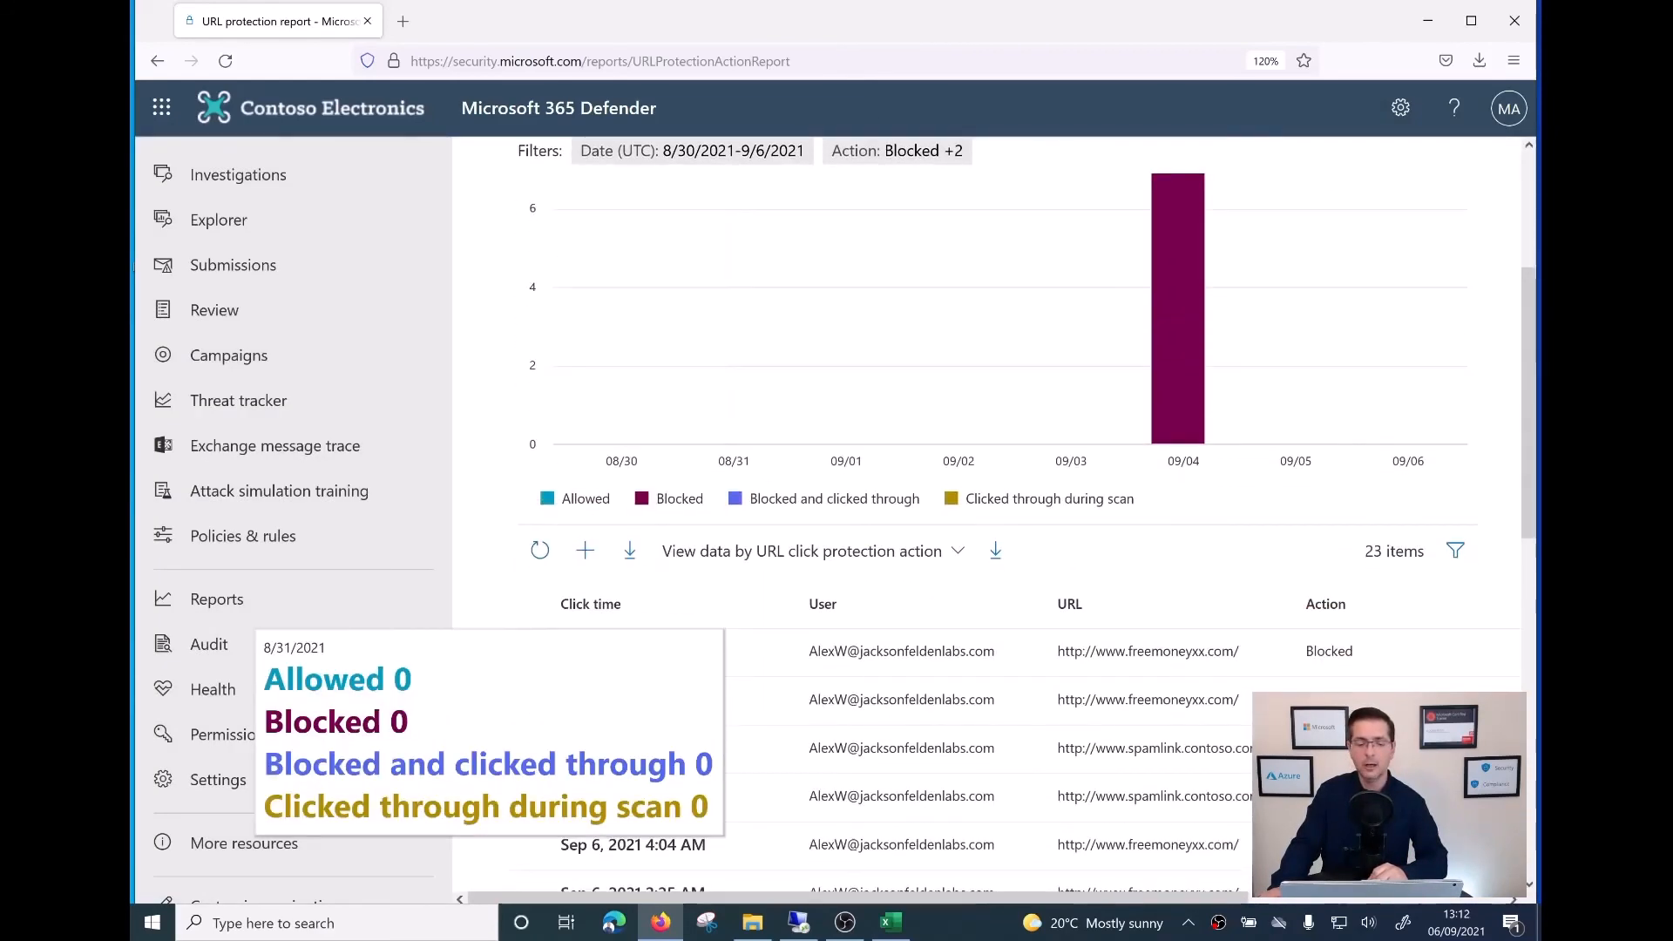
{"action": "scroll", "coordinate": [731, 557], "scroll_direction": "down", "scroll_amount": 2}
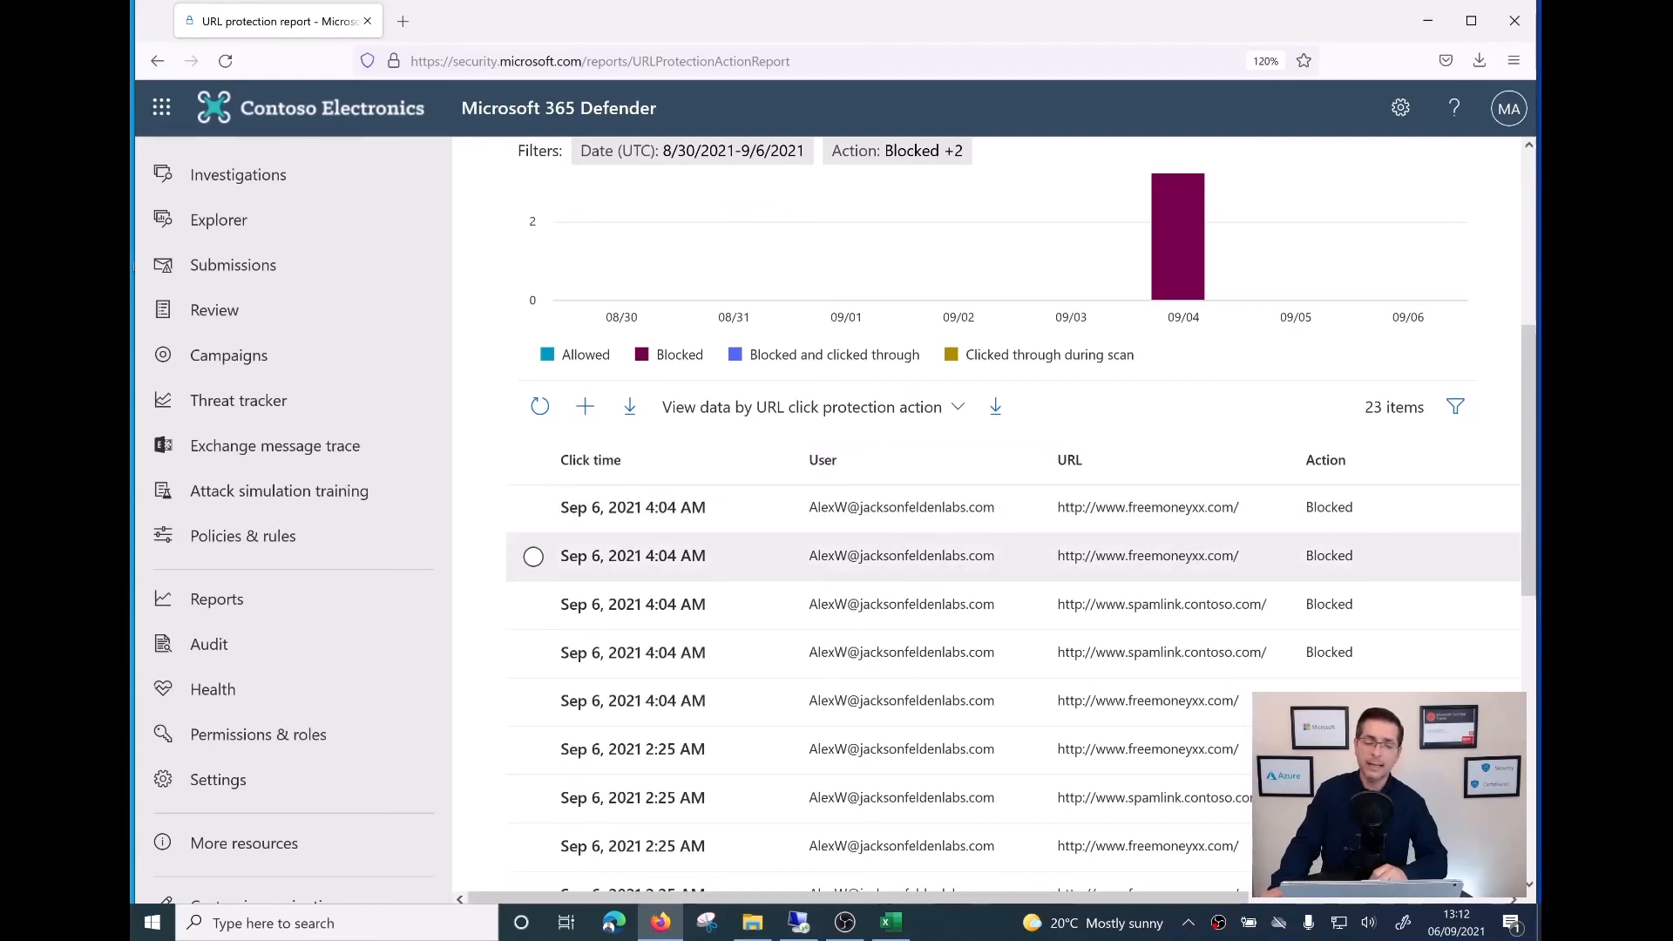
{"action": "left_click", "coordinate": [633, 507]}
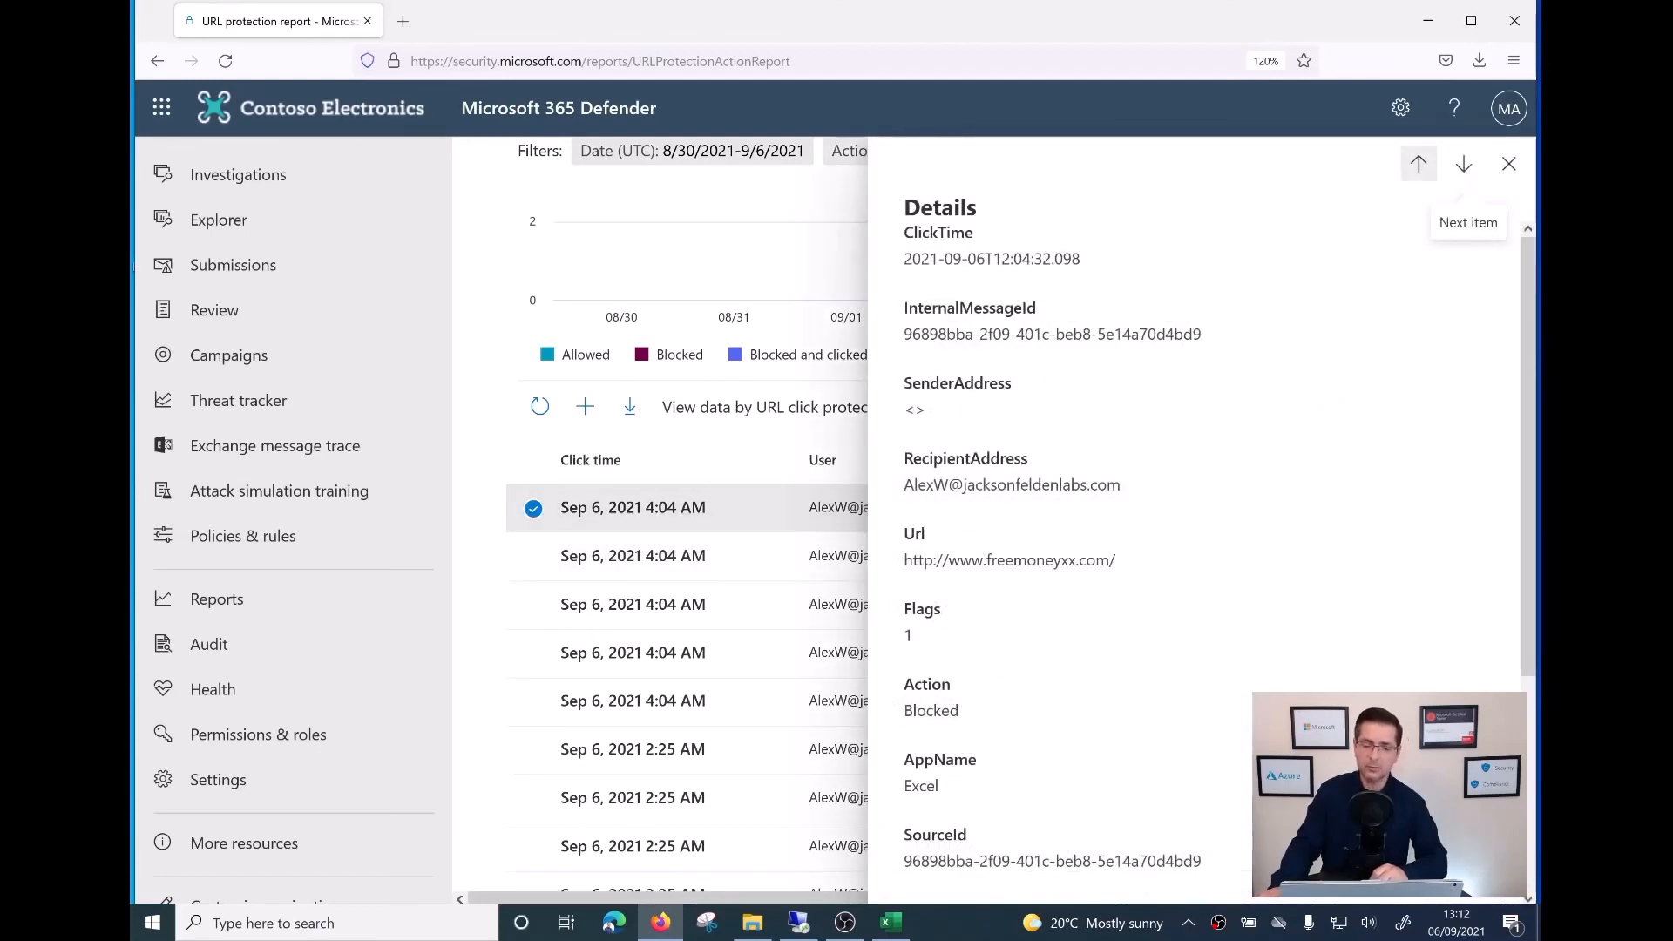
{"action": "scroll", "coordinate": [1203, 540], "scroll_direction": "down", "scroll_amount": 2}
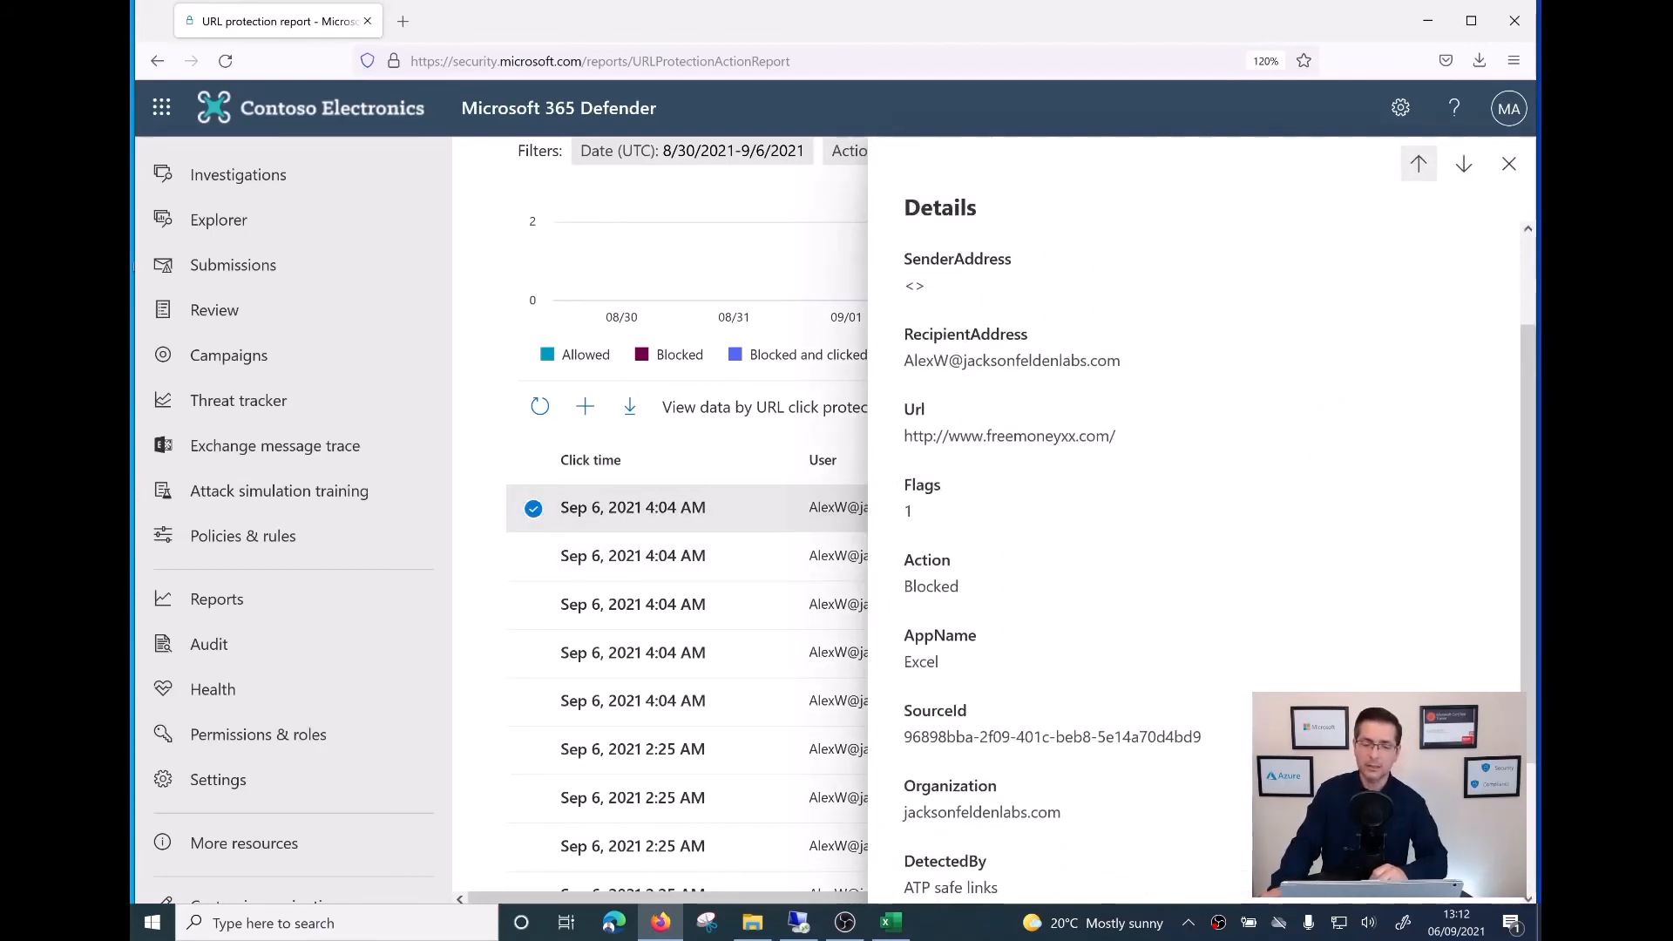
{"action": "left_click_drag", "start_coordinate": [946, 333], "coordinate": [1028, 360]}
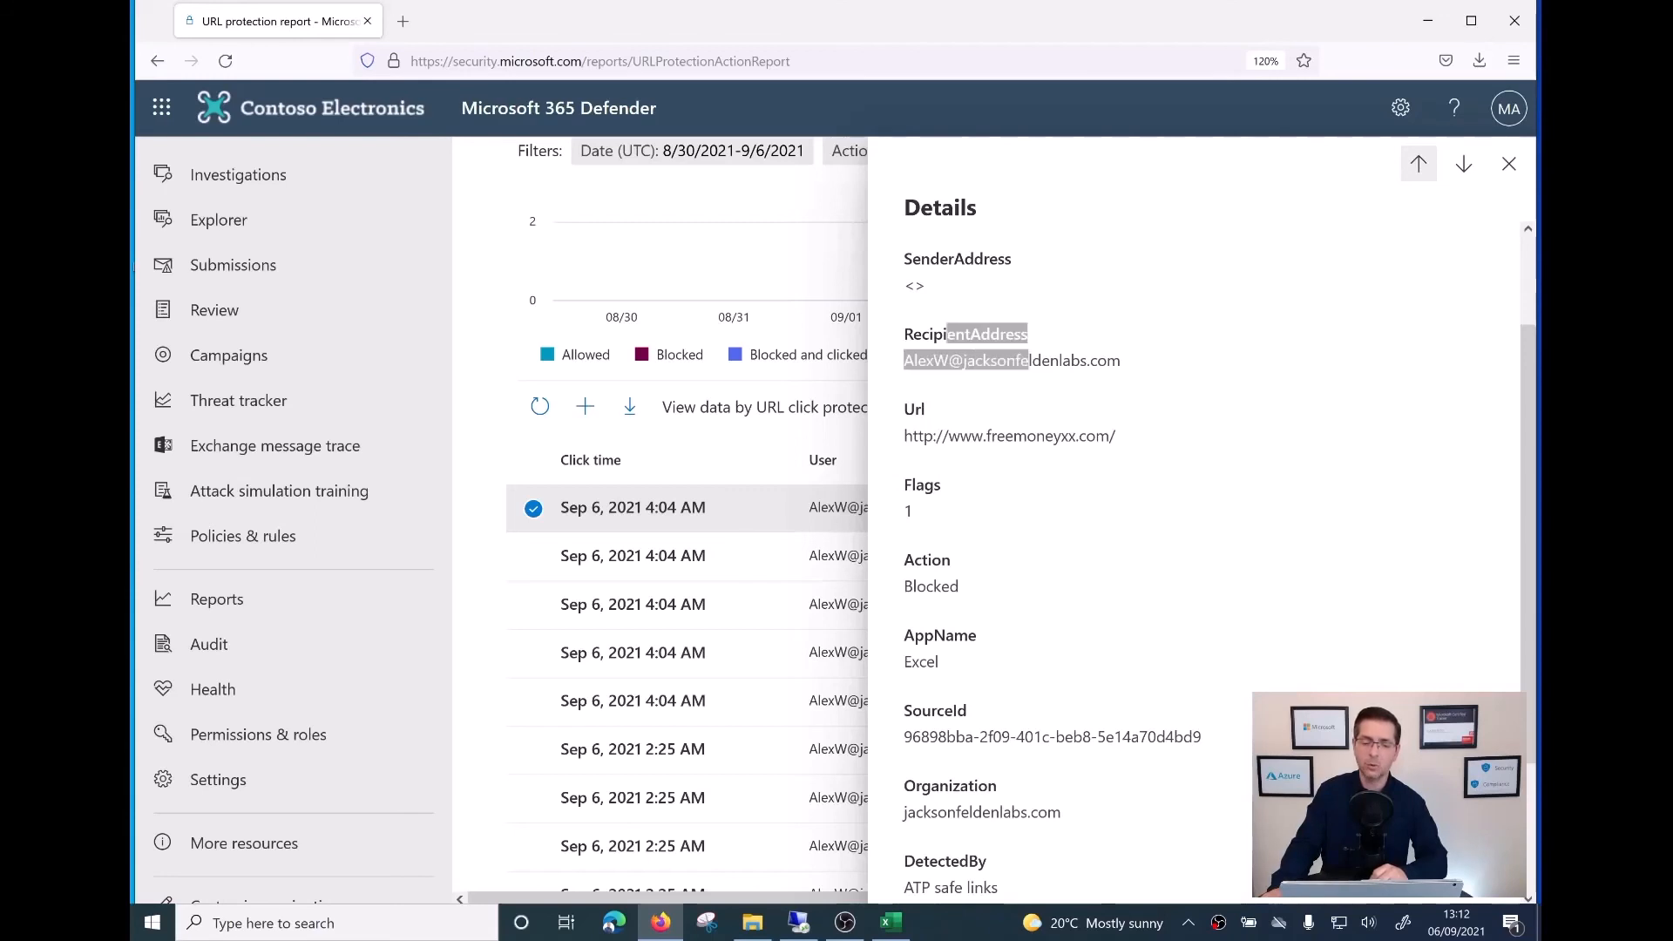
{"action": "left_click_drag", "start_coordinate": [948, 435], "coordinate": [1115, 435]}
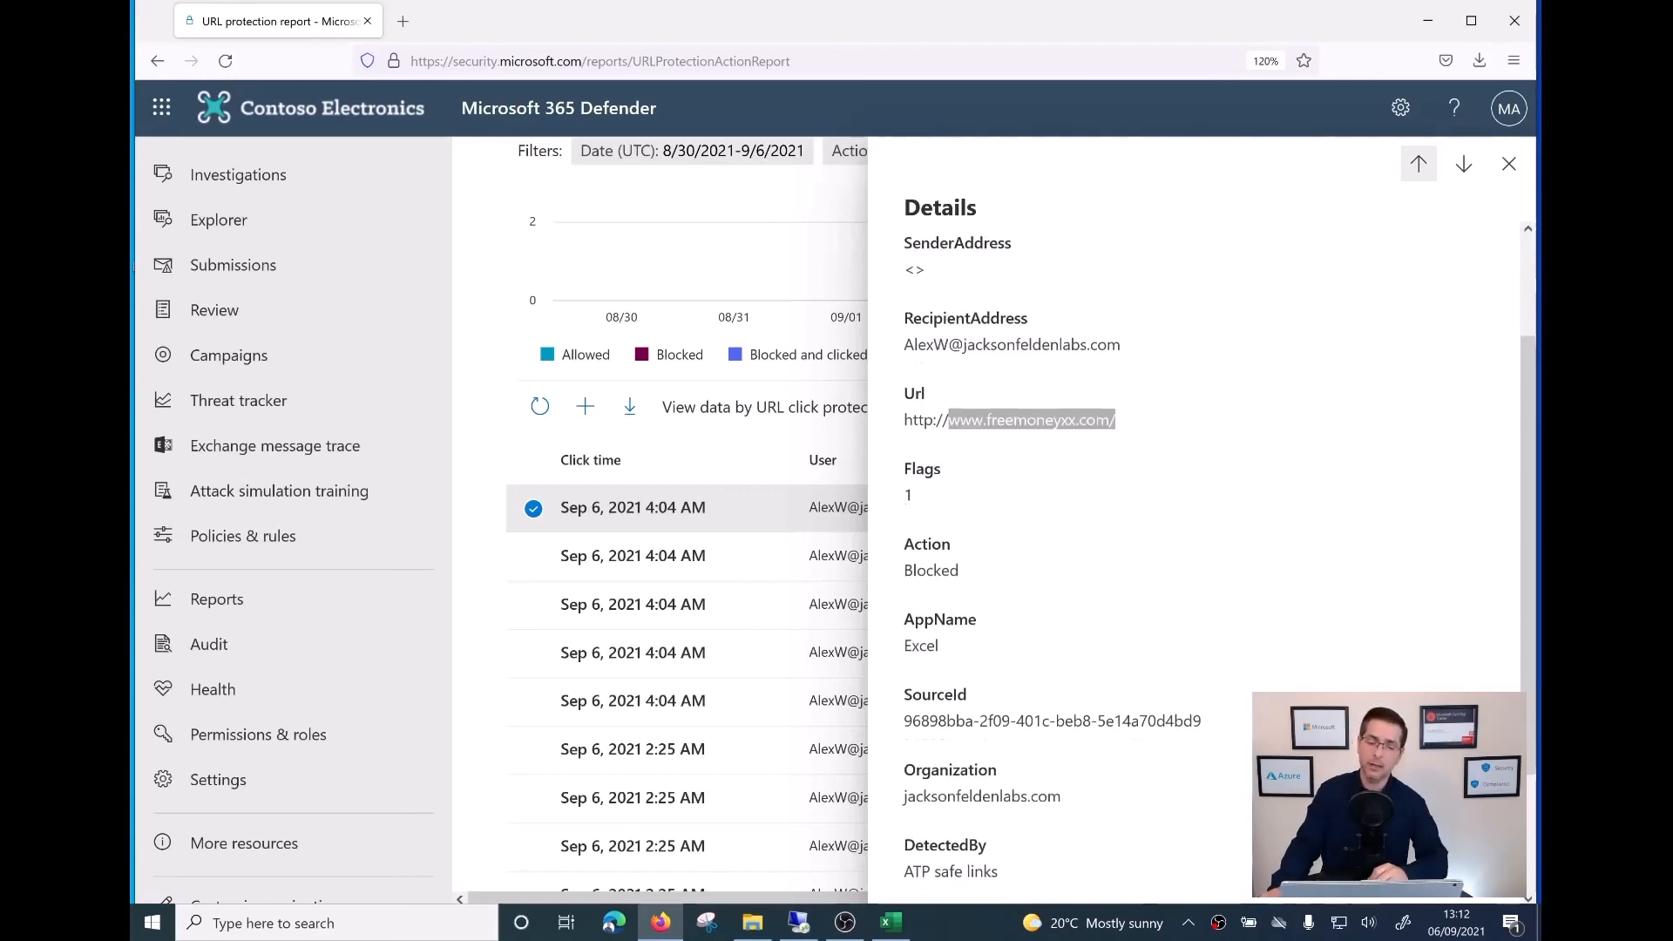
{"action": "scroll", "coordinate": [1203, 541], "scroll_direction": "down", "scroll_amount": 2}
{"action": "left_click_drag", "start_coordinate": [958, 462], "coordinate": [913, 462]}
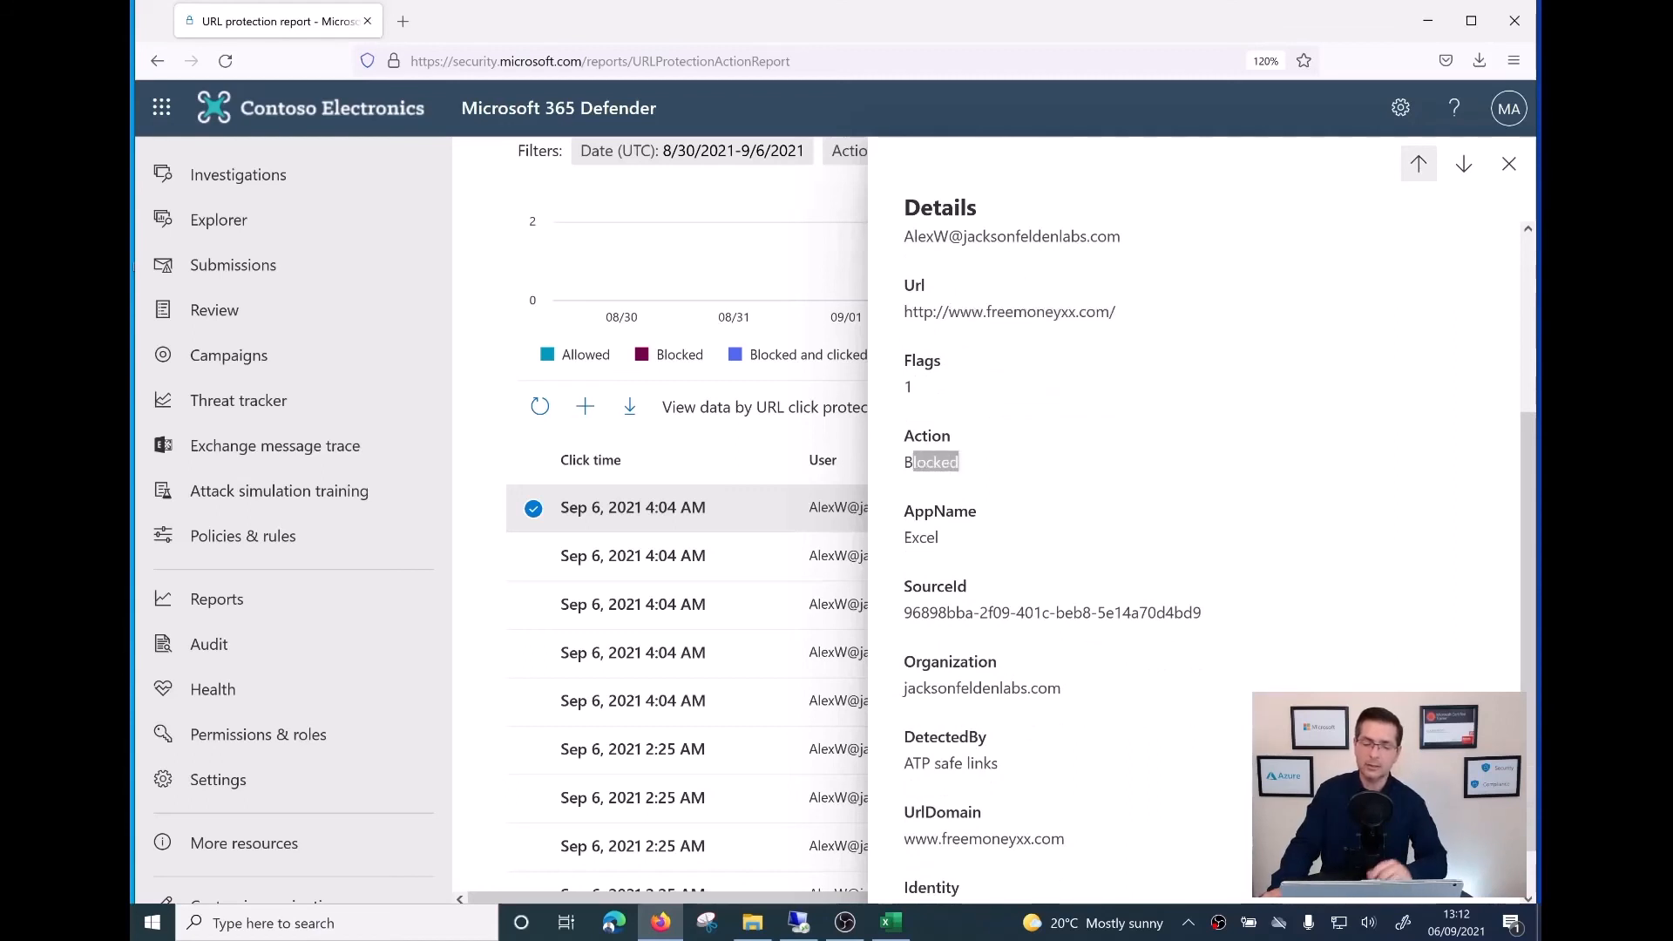
{"action": "left_click_drag", "start_coordinate": [939, 538], "coordinate": [904, 537]}
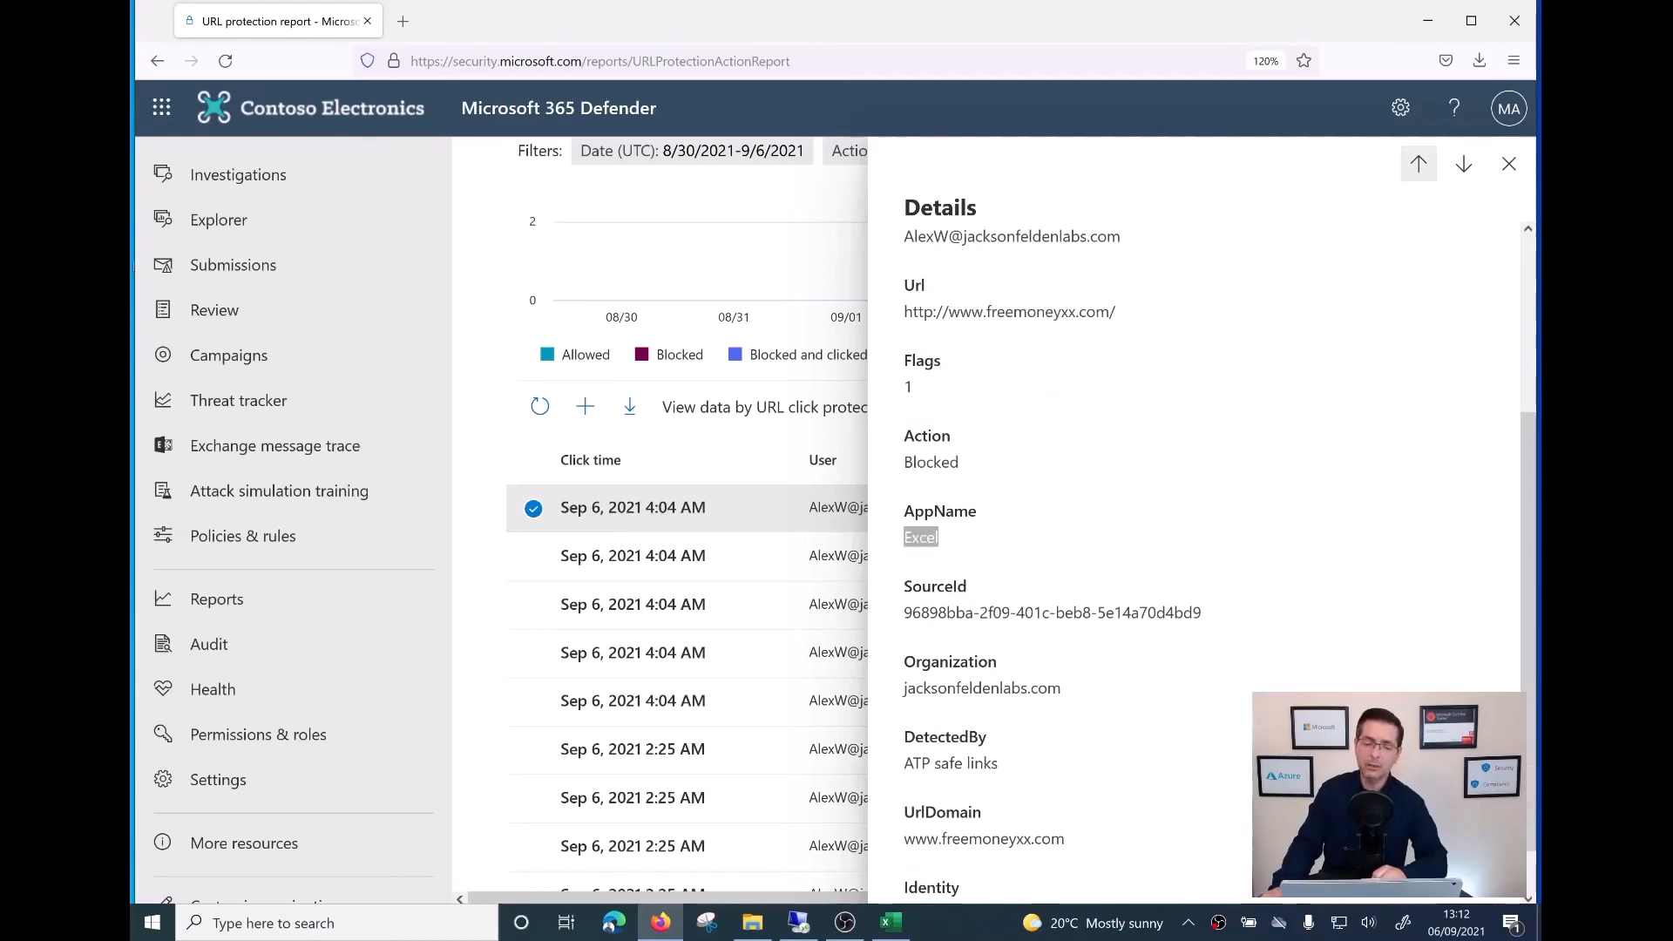
{"action": "scroll", "coordinate": [1202, 540], "scroll_direction": "down", "scroll_amount": 1}
{"action": "scroll", "coordinate": [1203, 541], "scroll_direction": "up", "scroll_amount": 5}
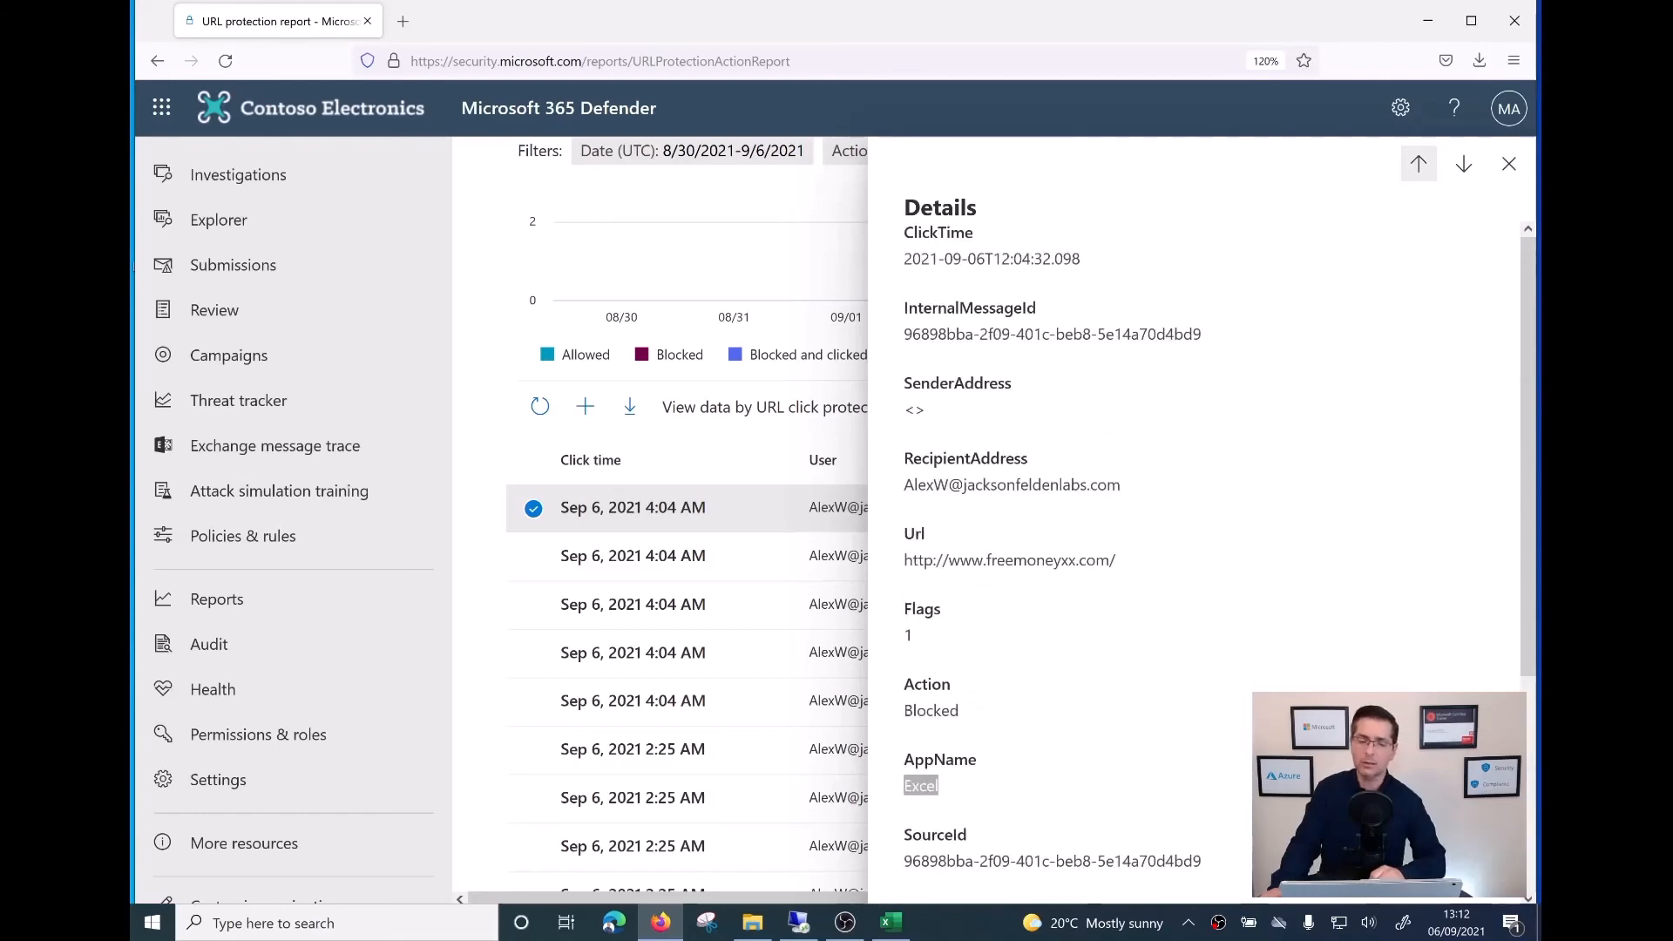
{"action": "left_click", "coordinate": [1508, 164]}
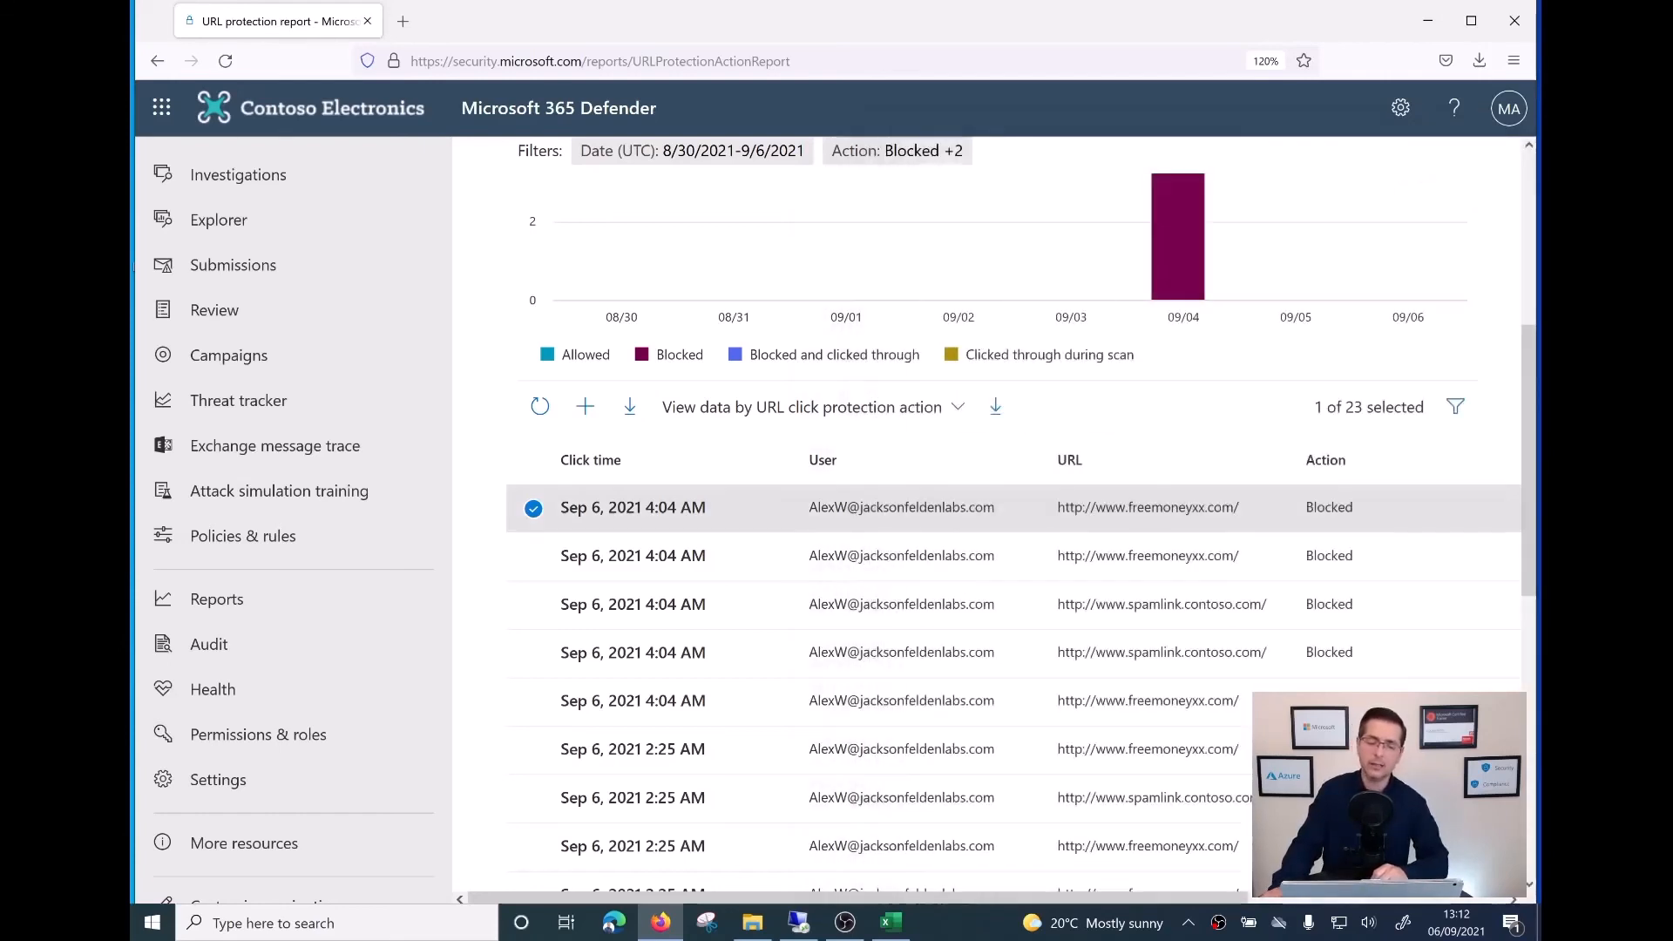